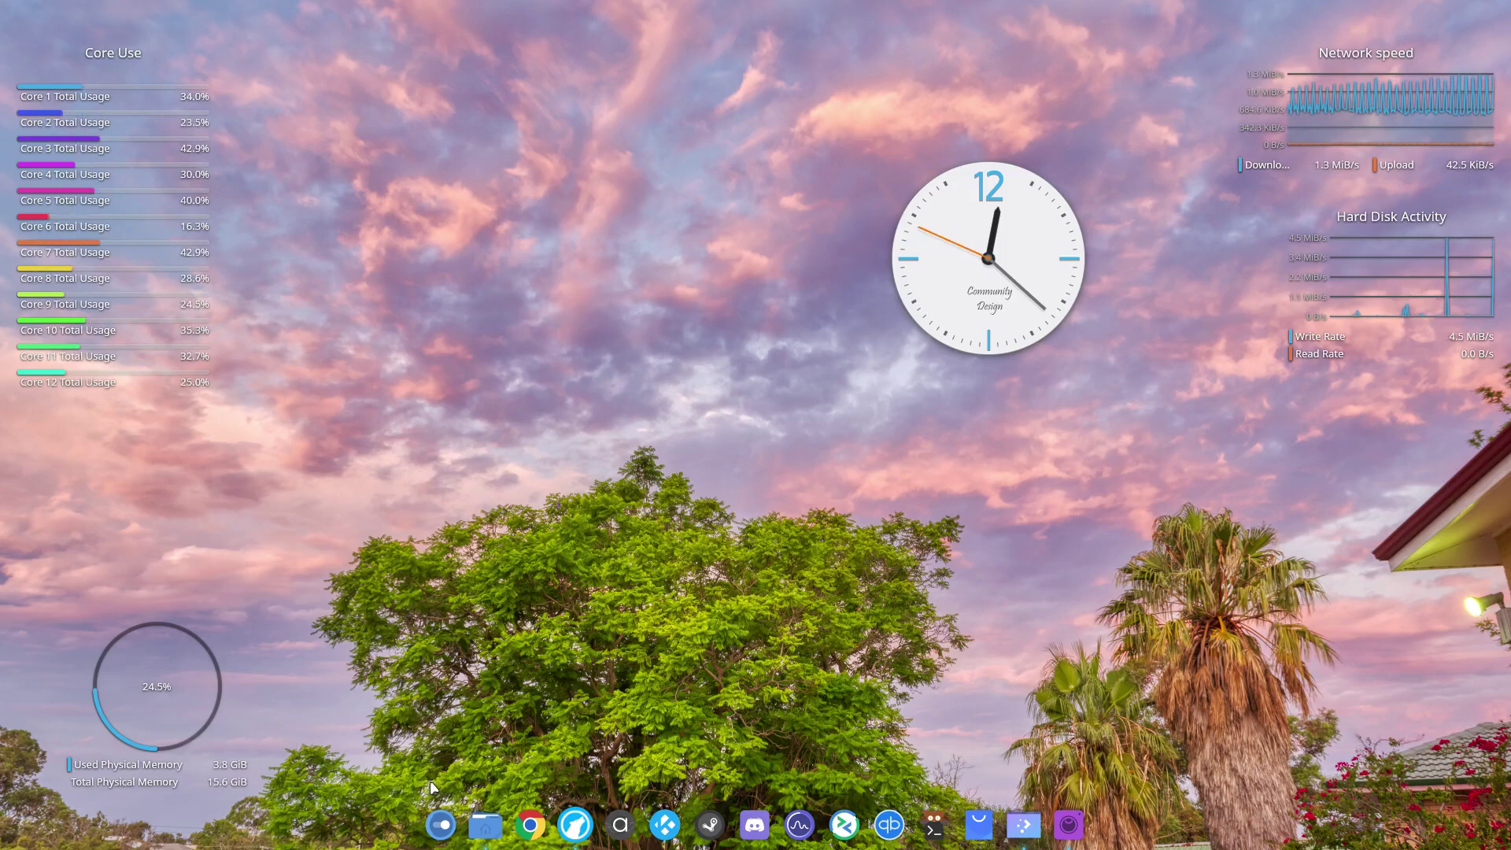
Open System Settings and switch its view style to Icon View
left_click(438, 831)
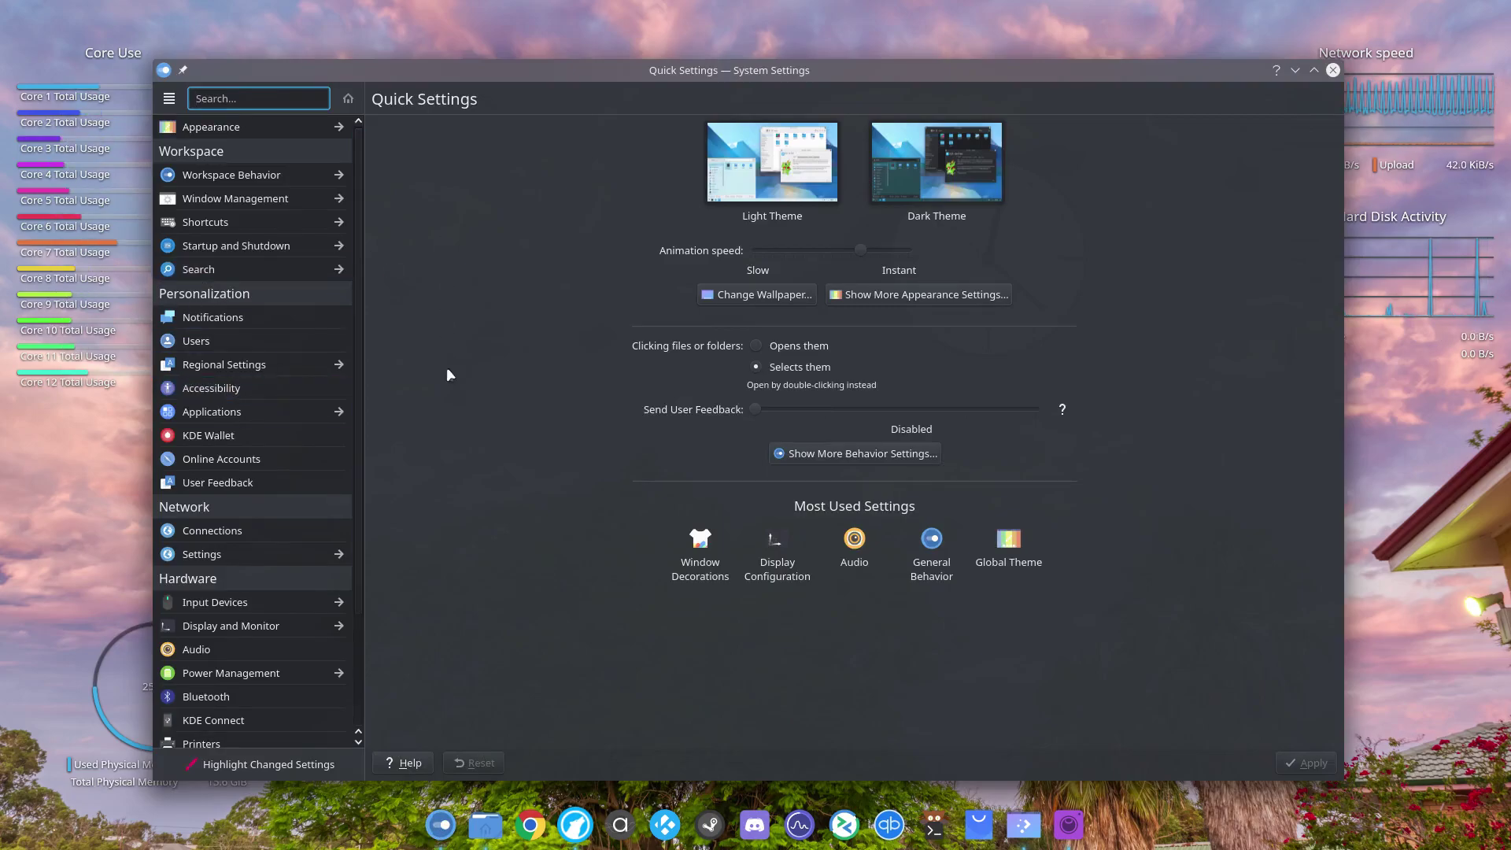
left_click(173, 103)
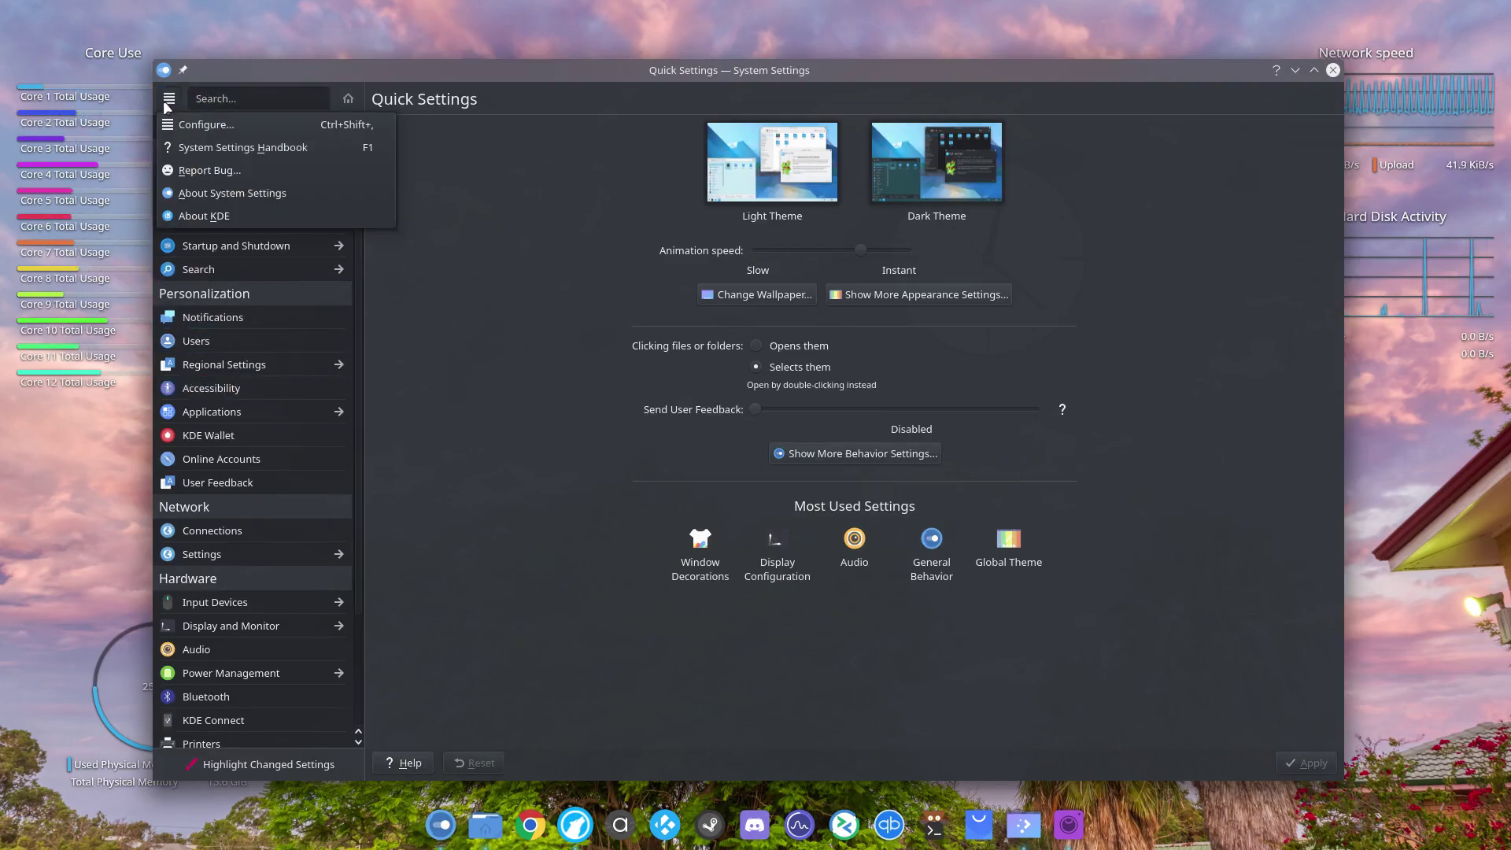
left_click(193, 122)
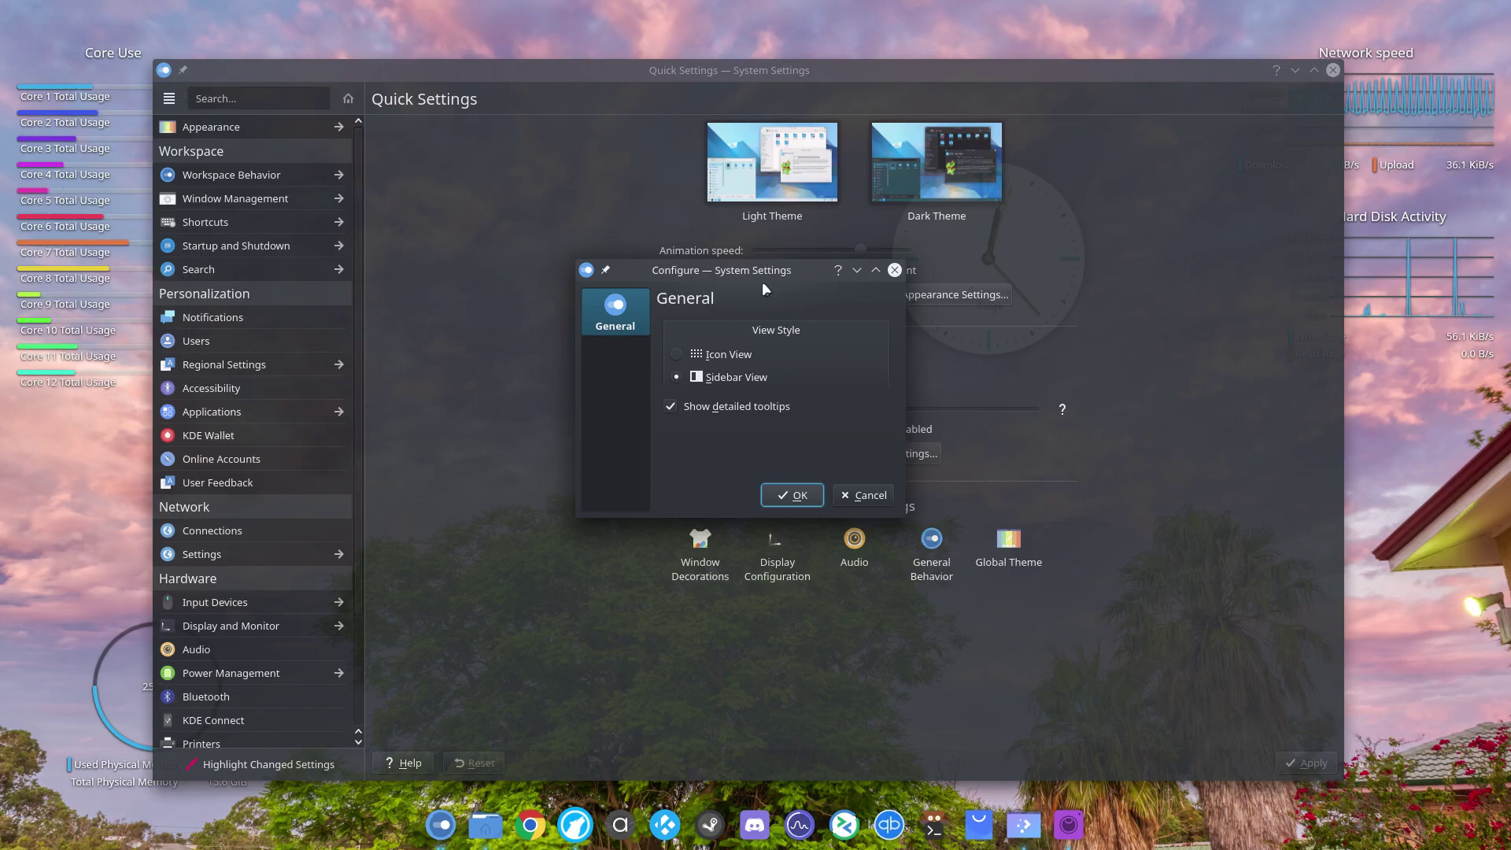
left_click(715, 358)
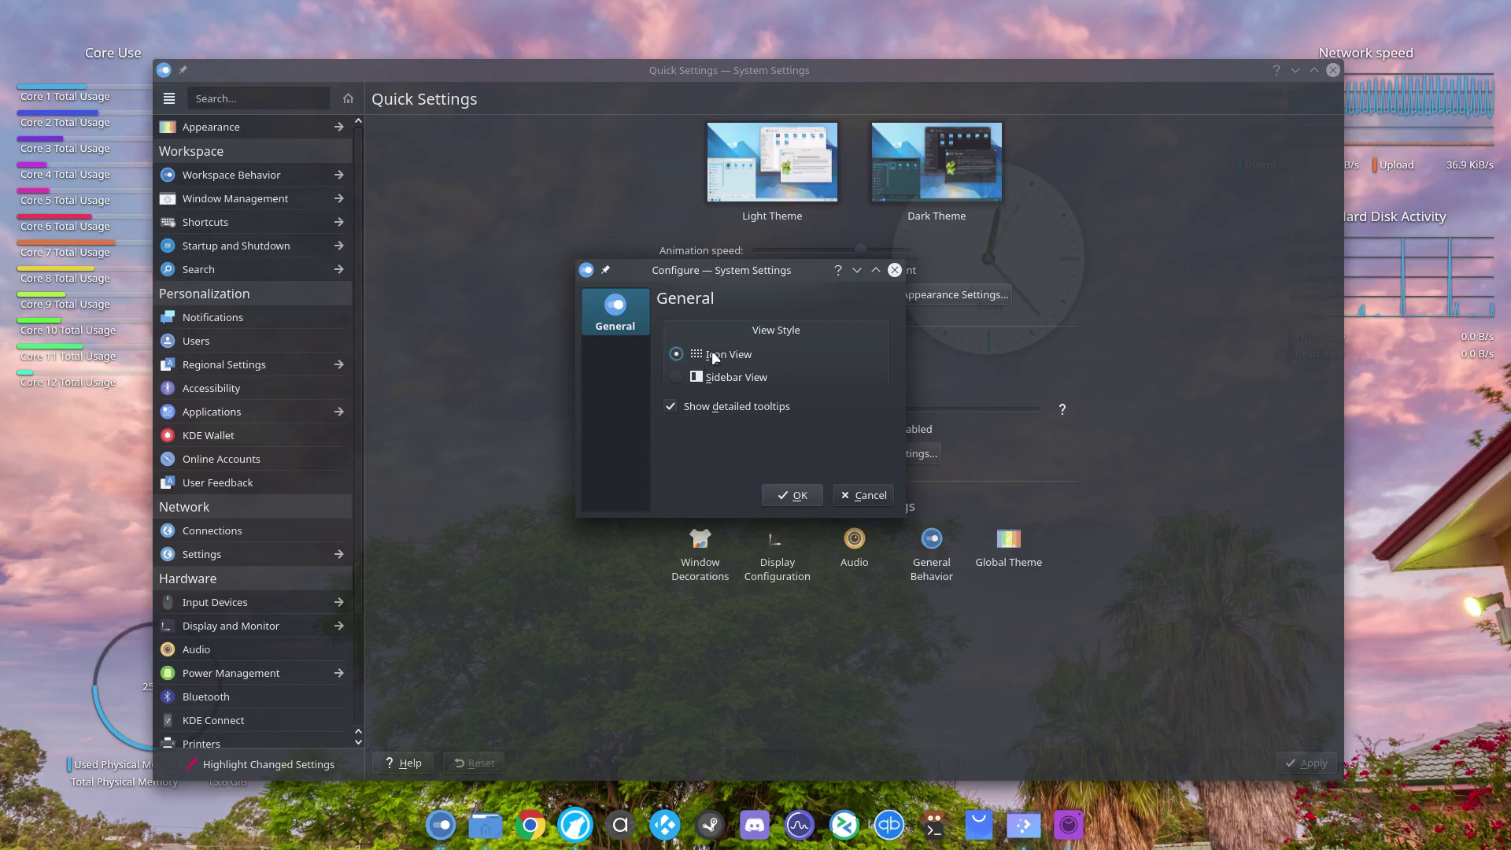
left_click(792, 495)
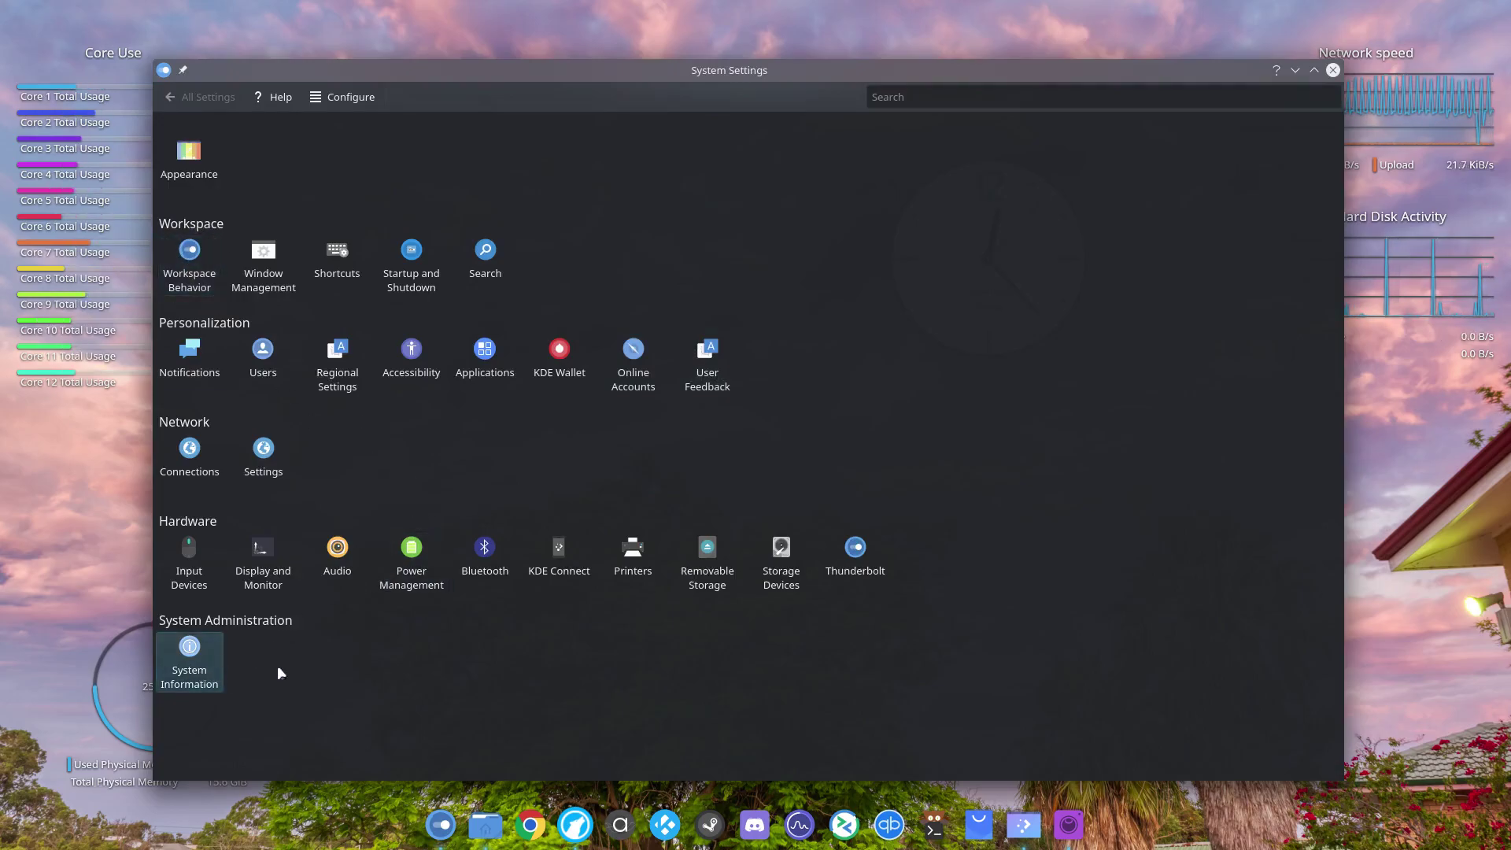
Change the System Settings view style back to Sidebar View
left_click(343, 97)
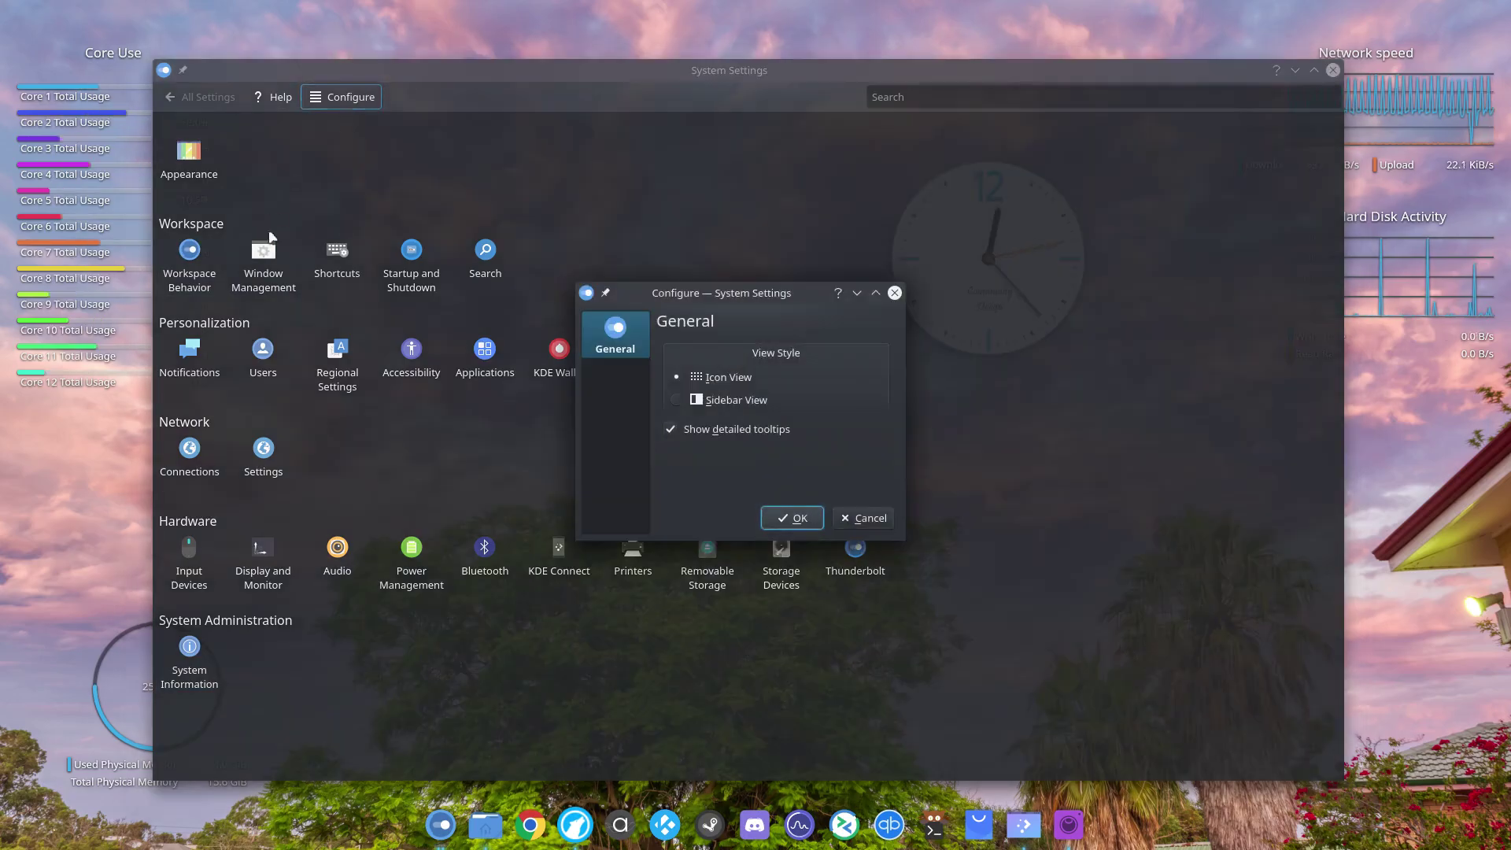
left_click(715, 402)
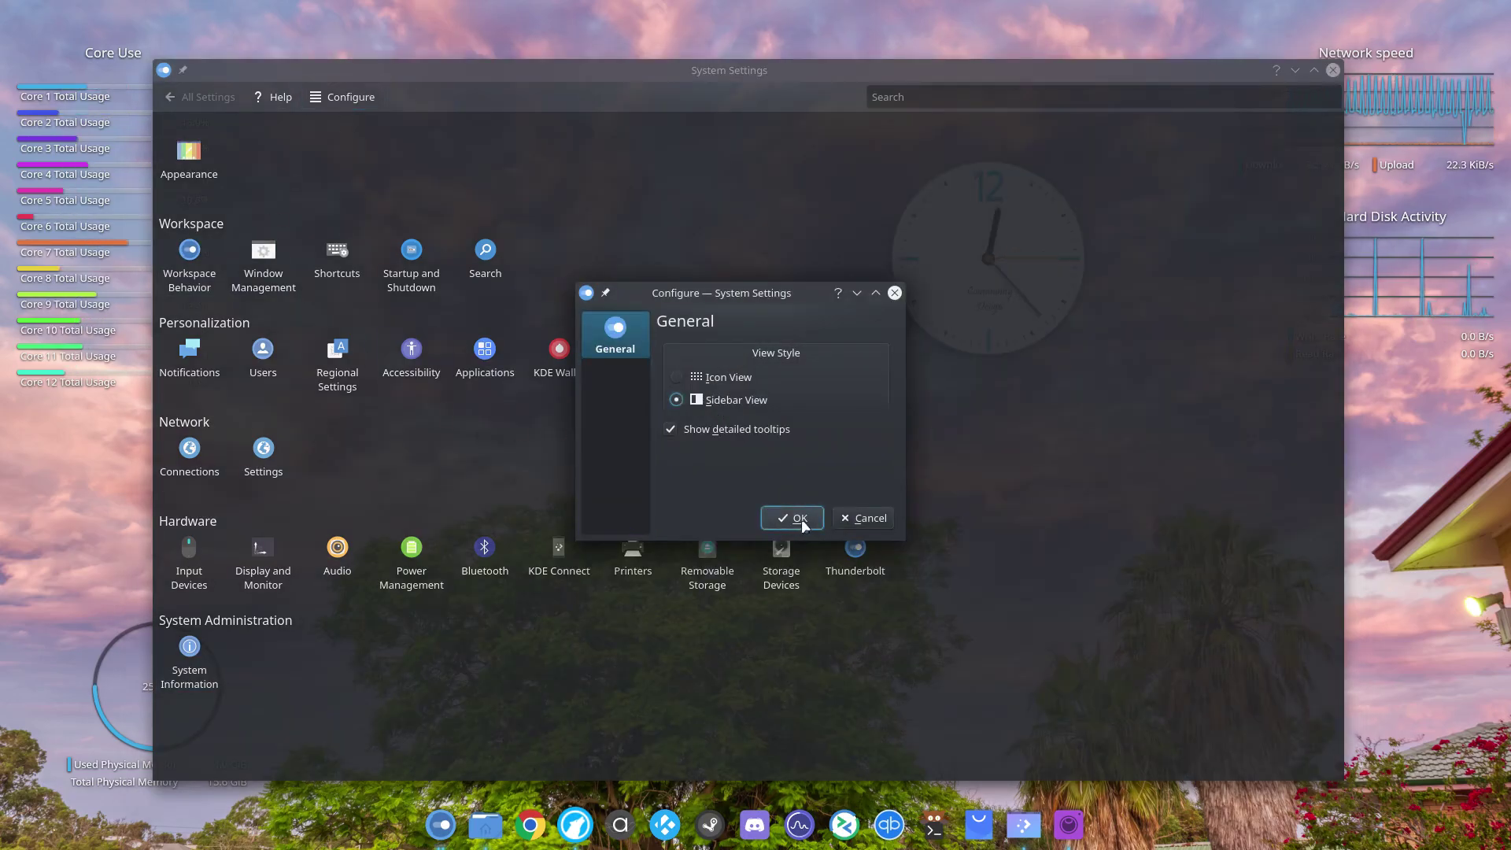
left_click(800, 518)
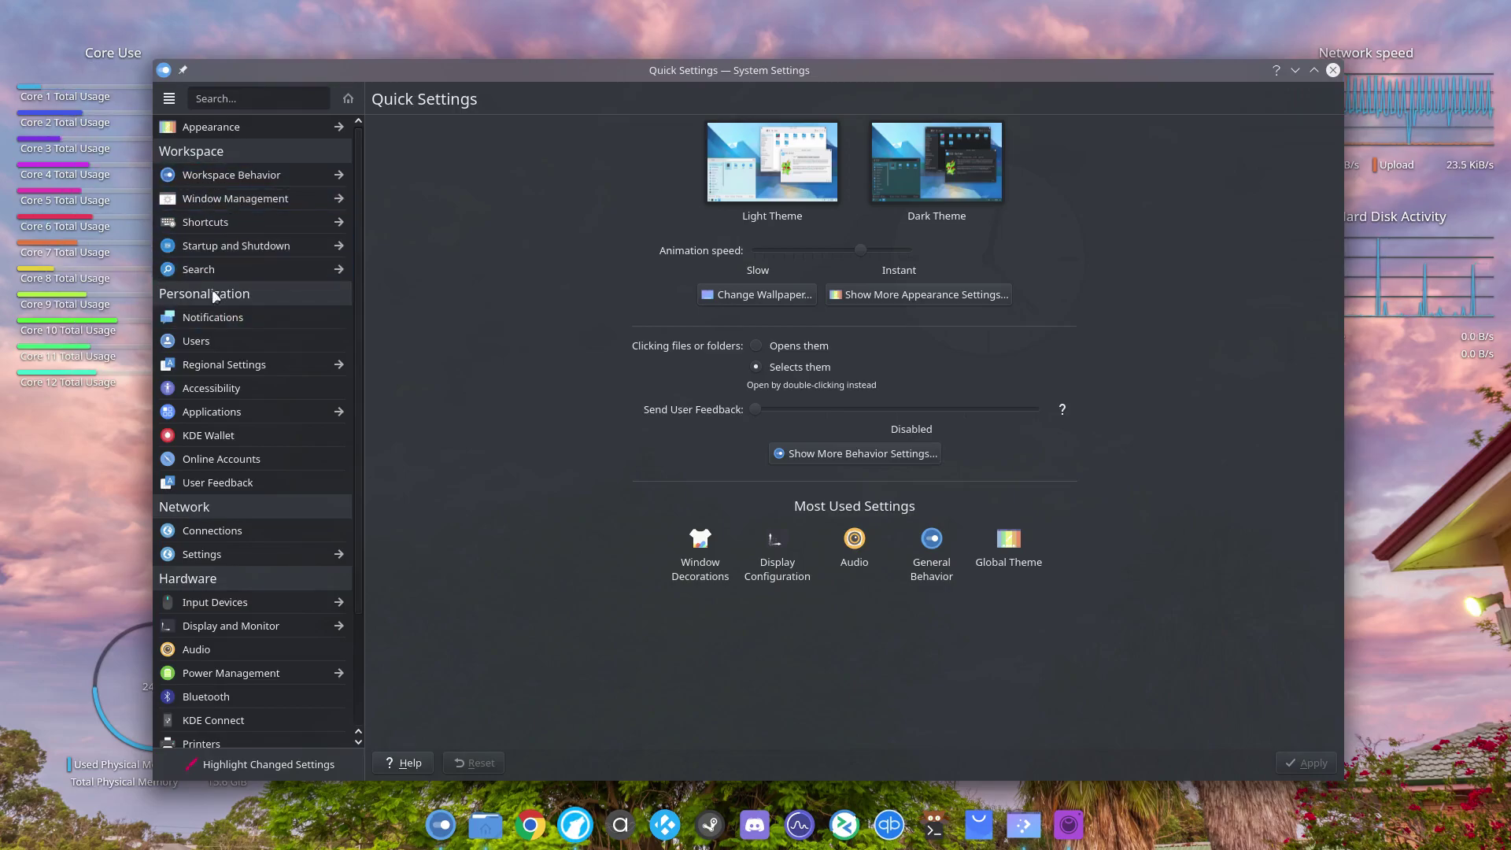
Preview the QuarksSplashDarker splash screen in the Appearance settings
left_click(227, 128)
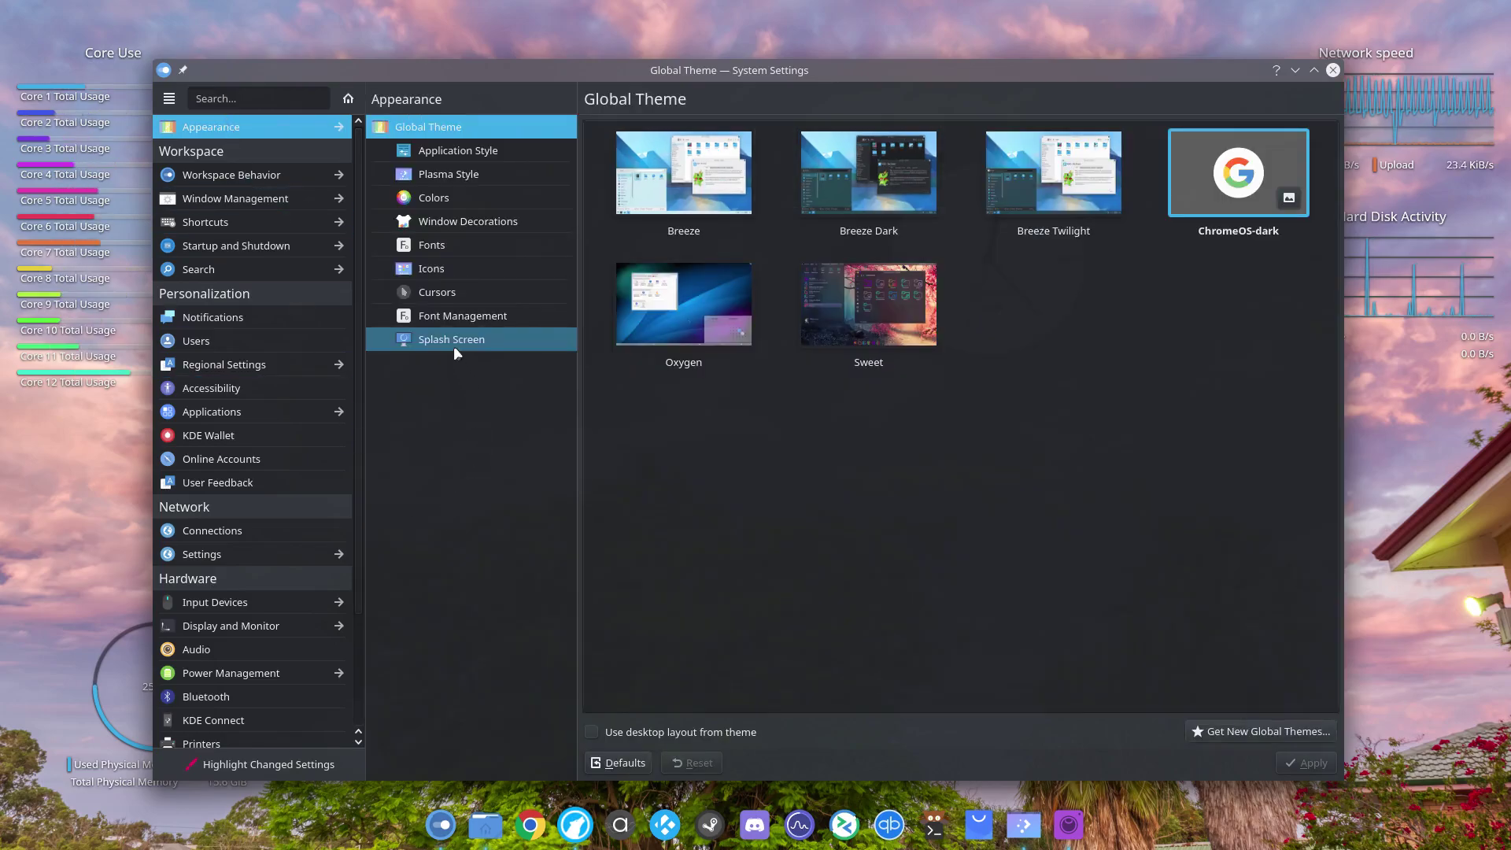
left_click(454, 348)
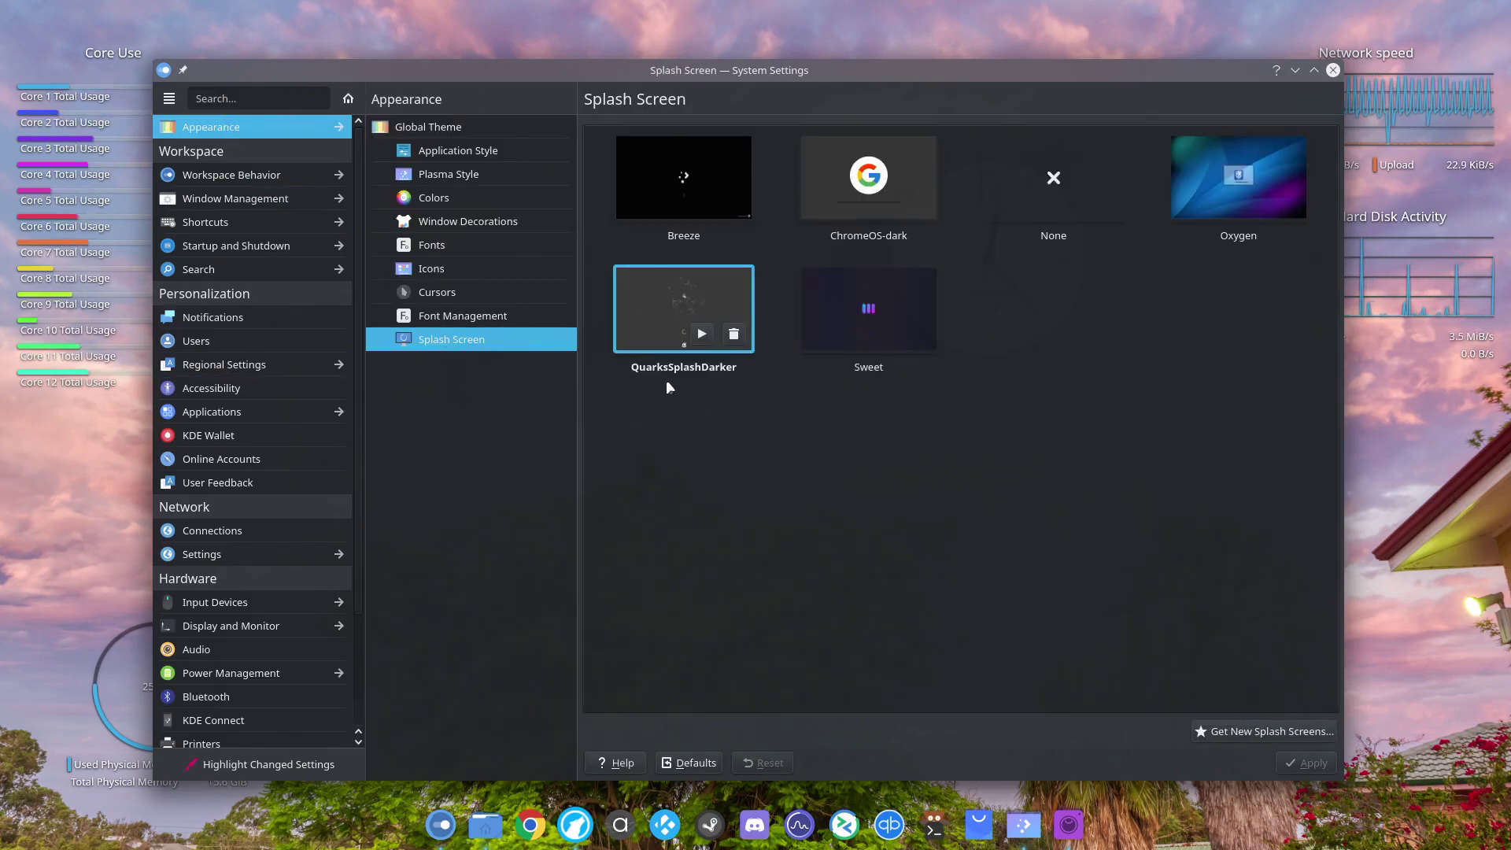
left_click(702, 335)
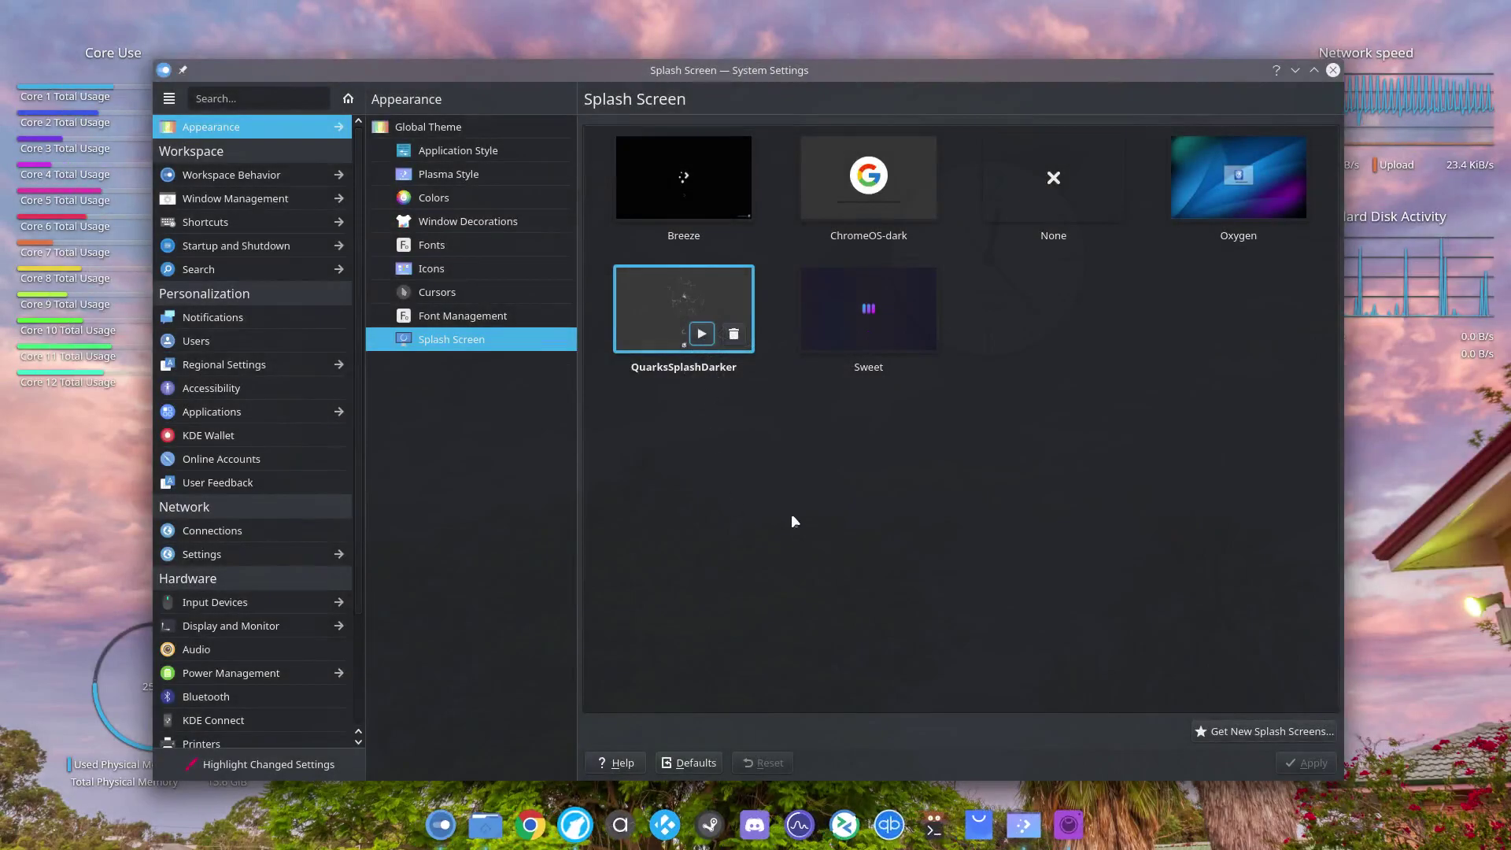
Browse the installed cursor themes in the Appearance settings
left_click(449, 290)
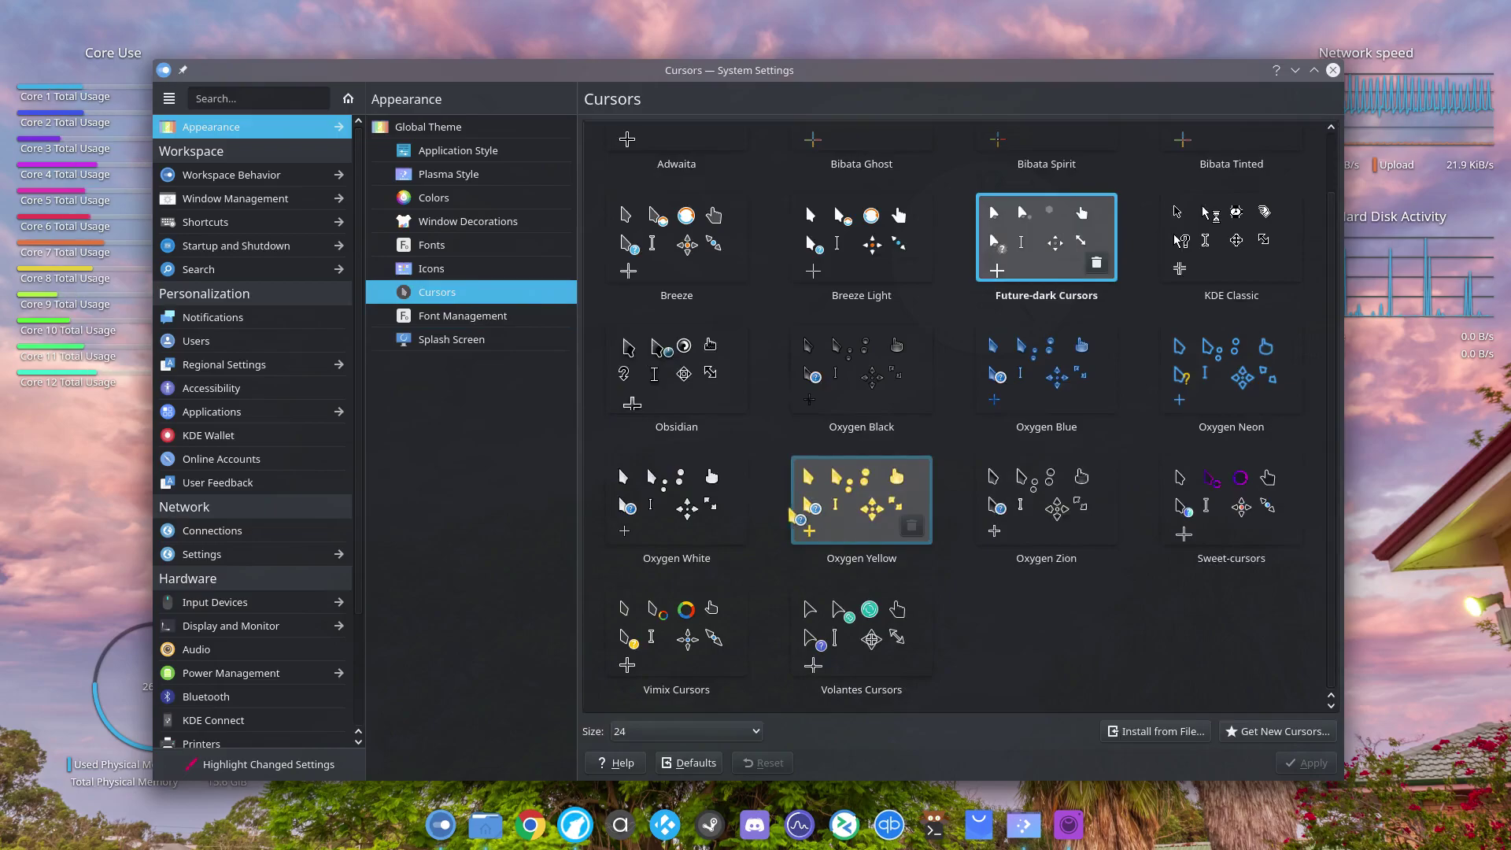
scroll(803, 519, "up", 1)
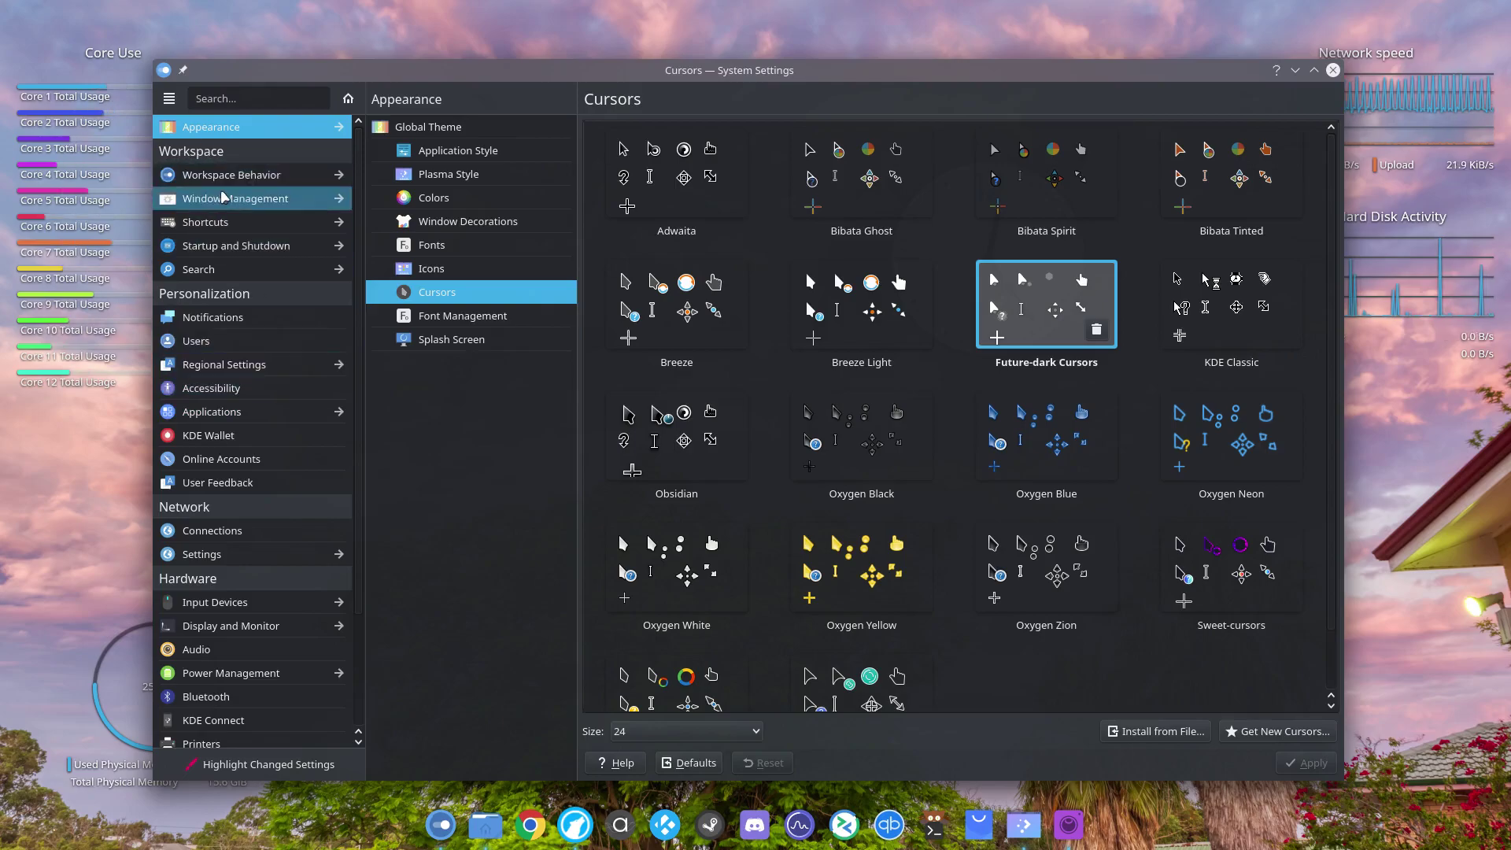
mouse_move(234, 181)
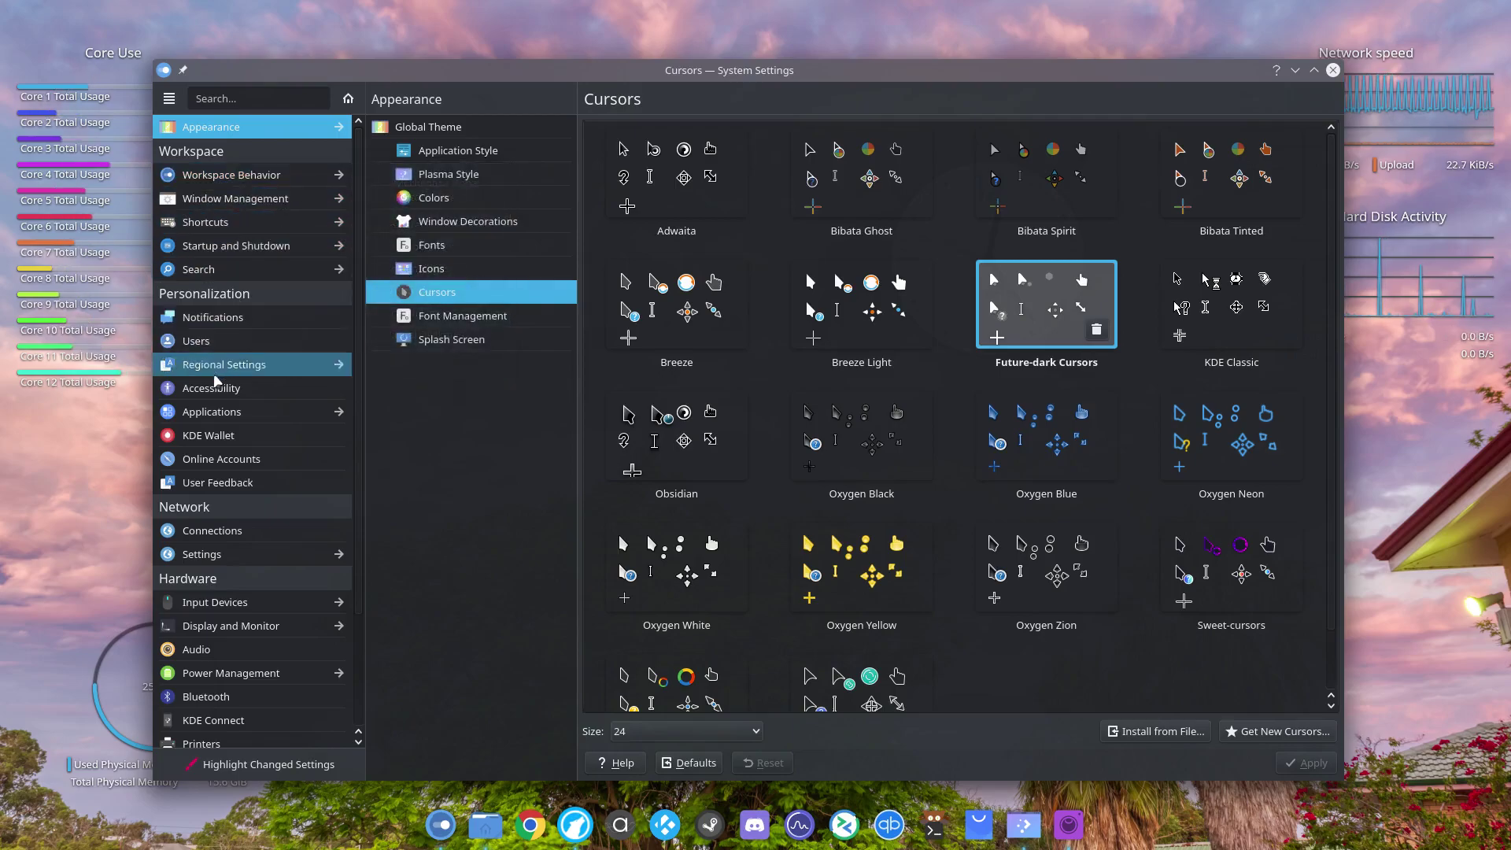
mouse_move(221, 375)
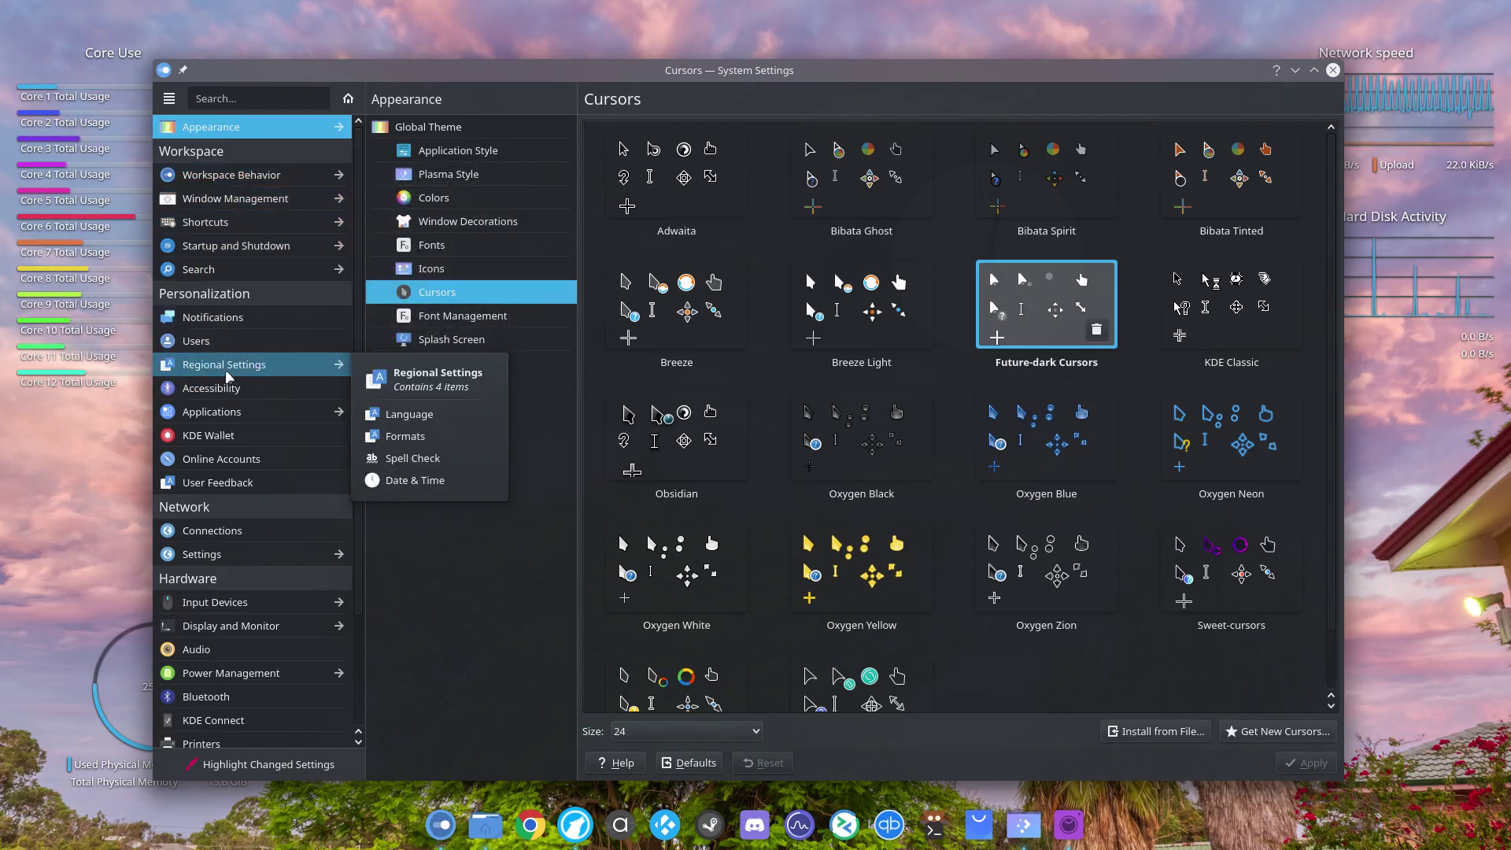
Look through the network pages for Connections, Proxy and SSL Preferences
left_click(219, 538)
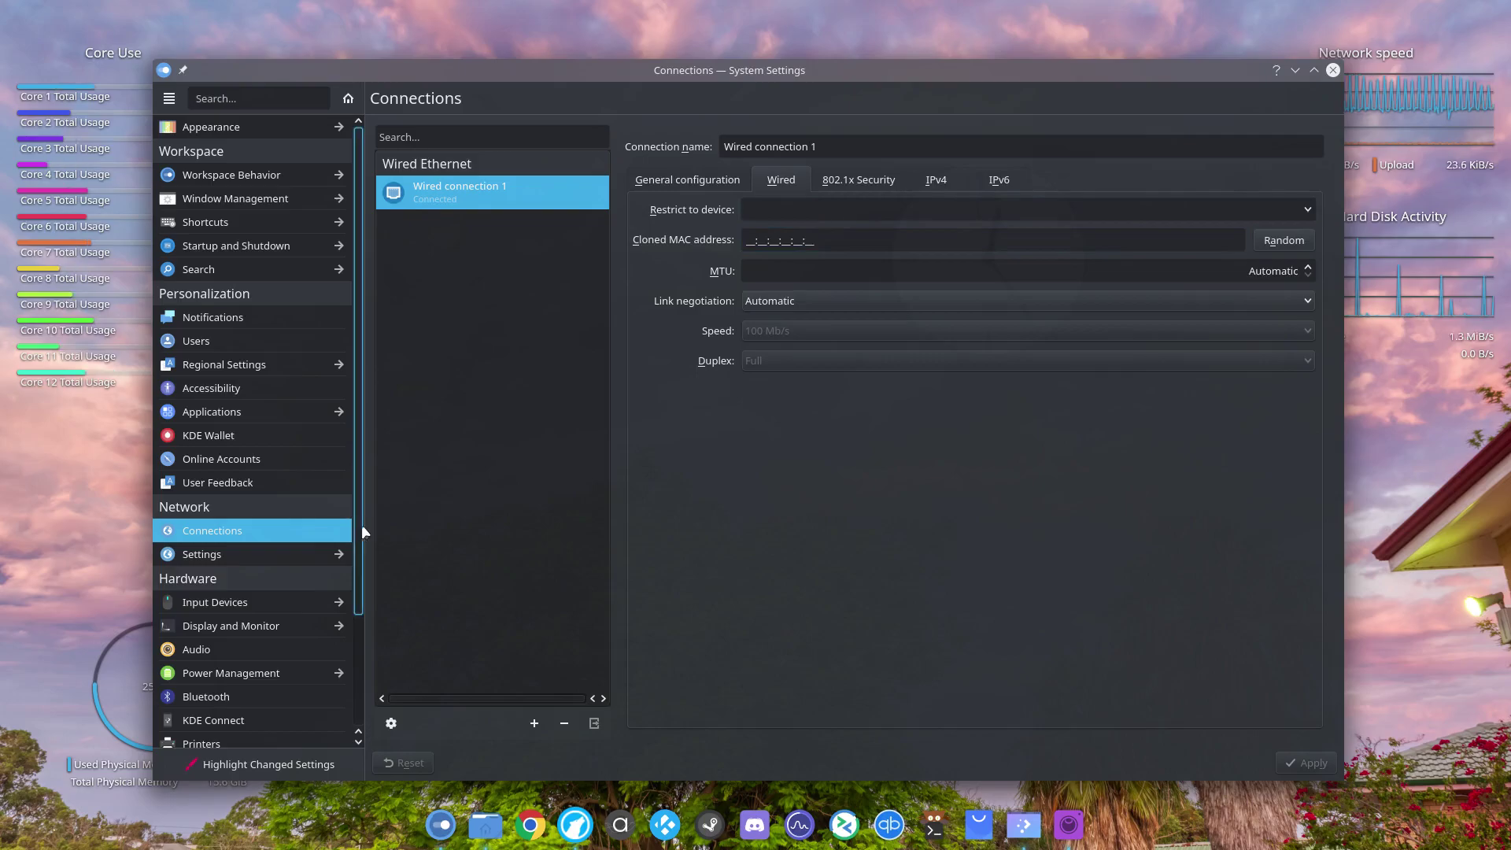
left_click(239, 559)
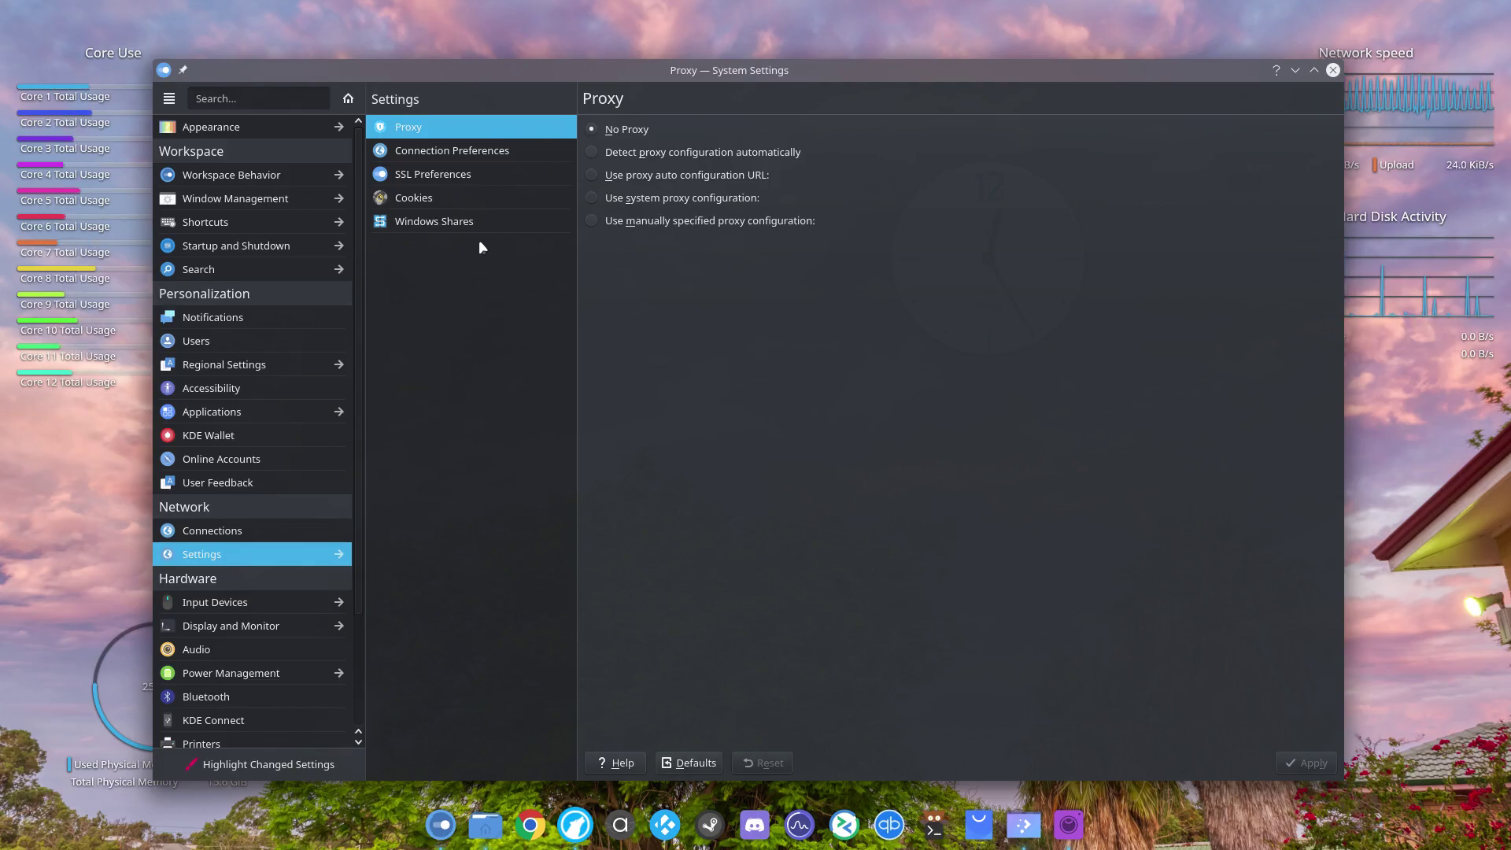
left_click(432, 177)
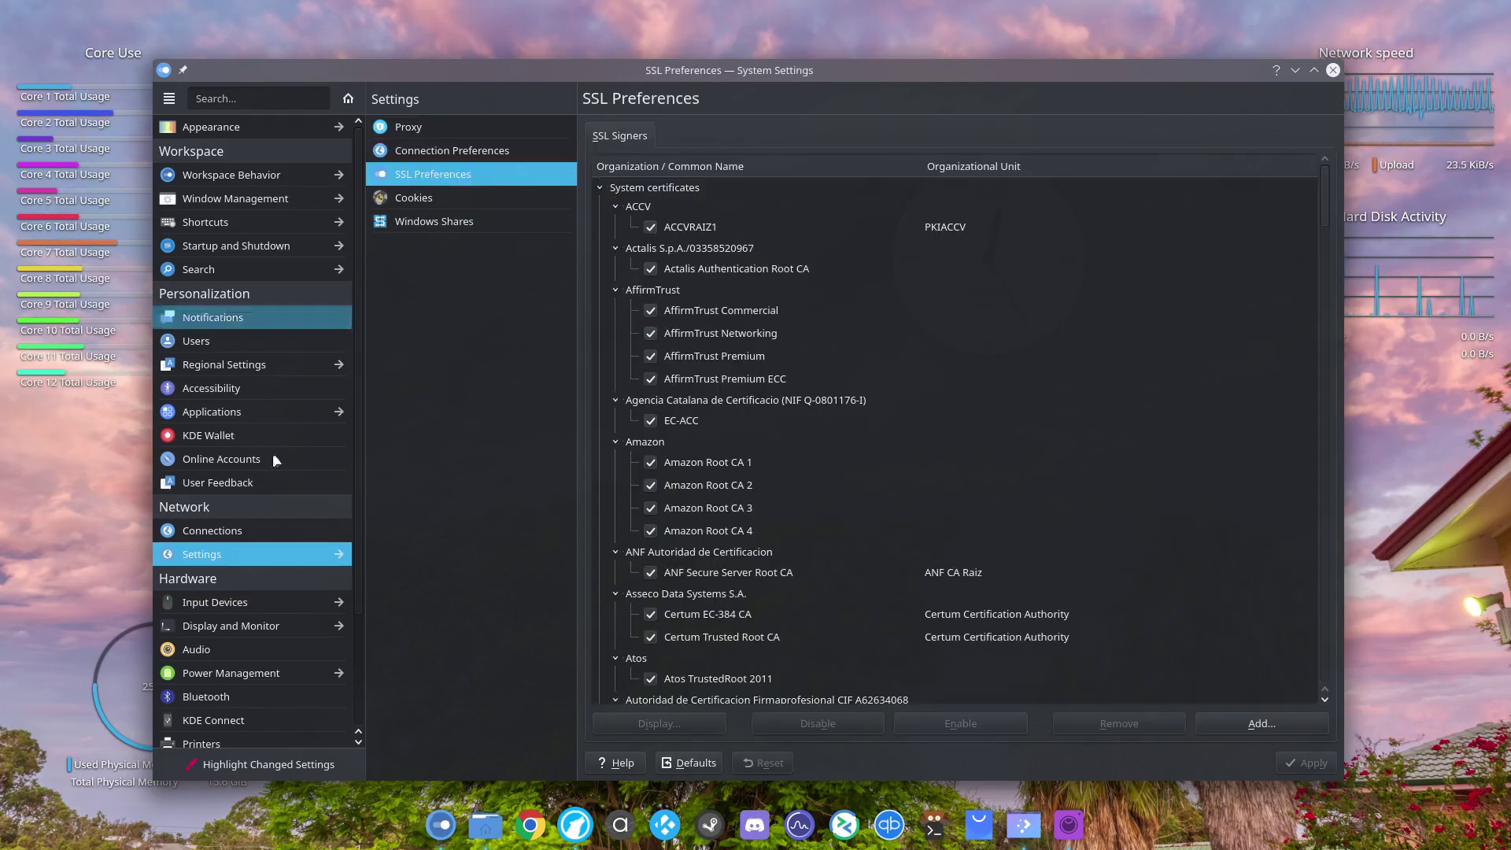
View the Keyboard and Mouse settings under Input Devices
scroll(307, 628, "down", 3)
left_click(219, 464)
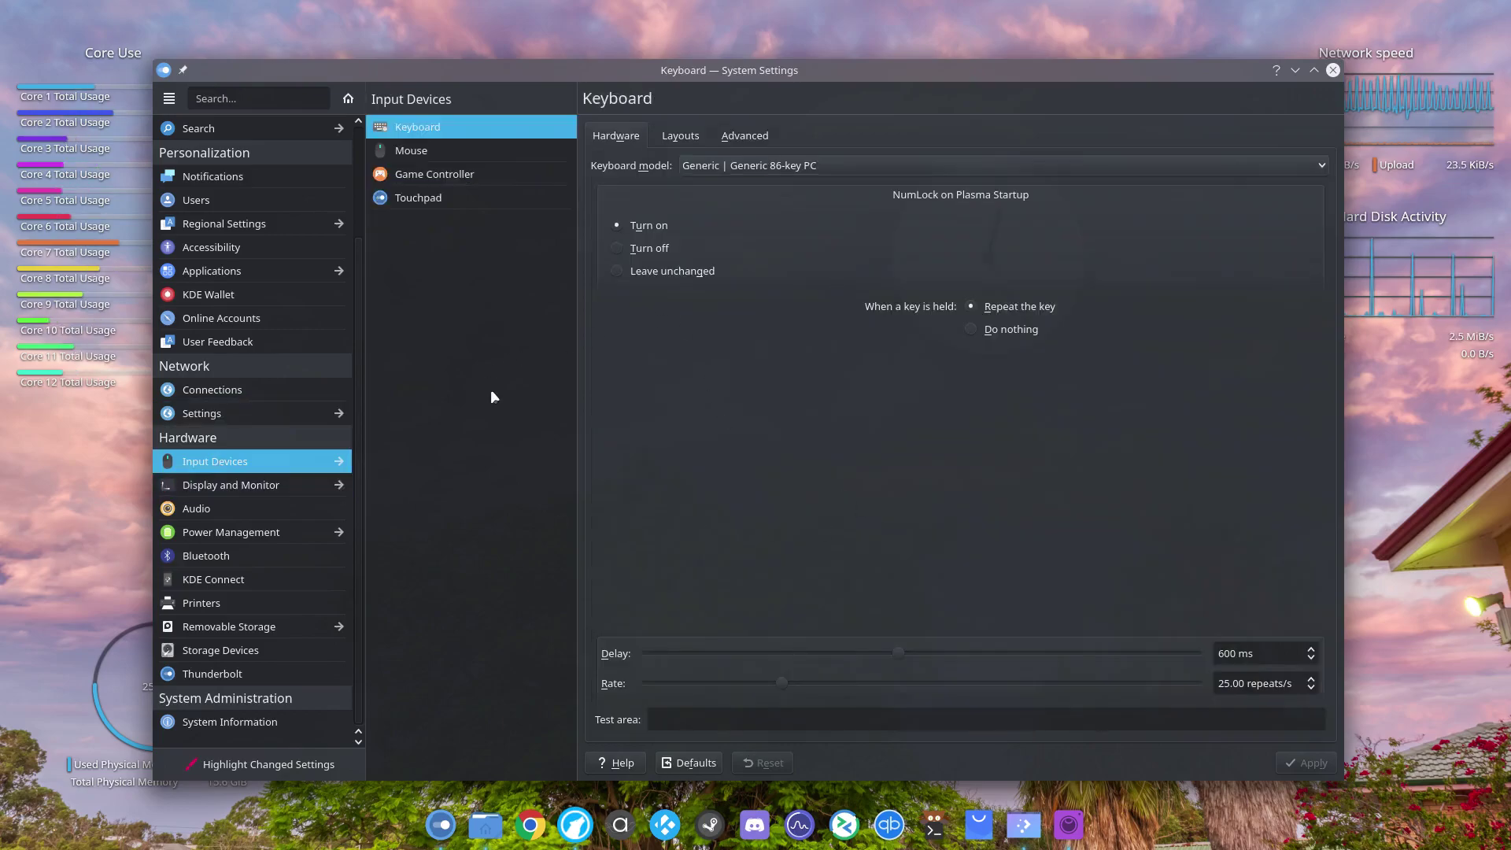
left_click(411, 150)
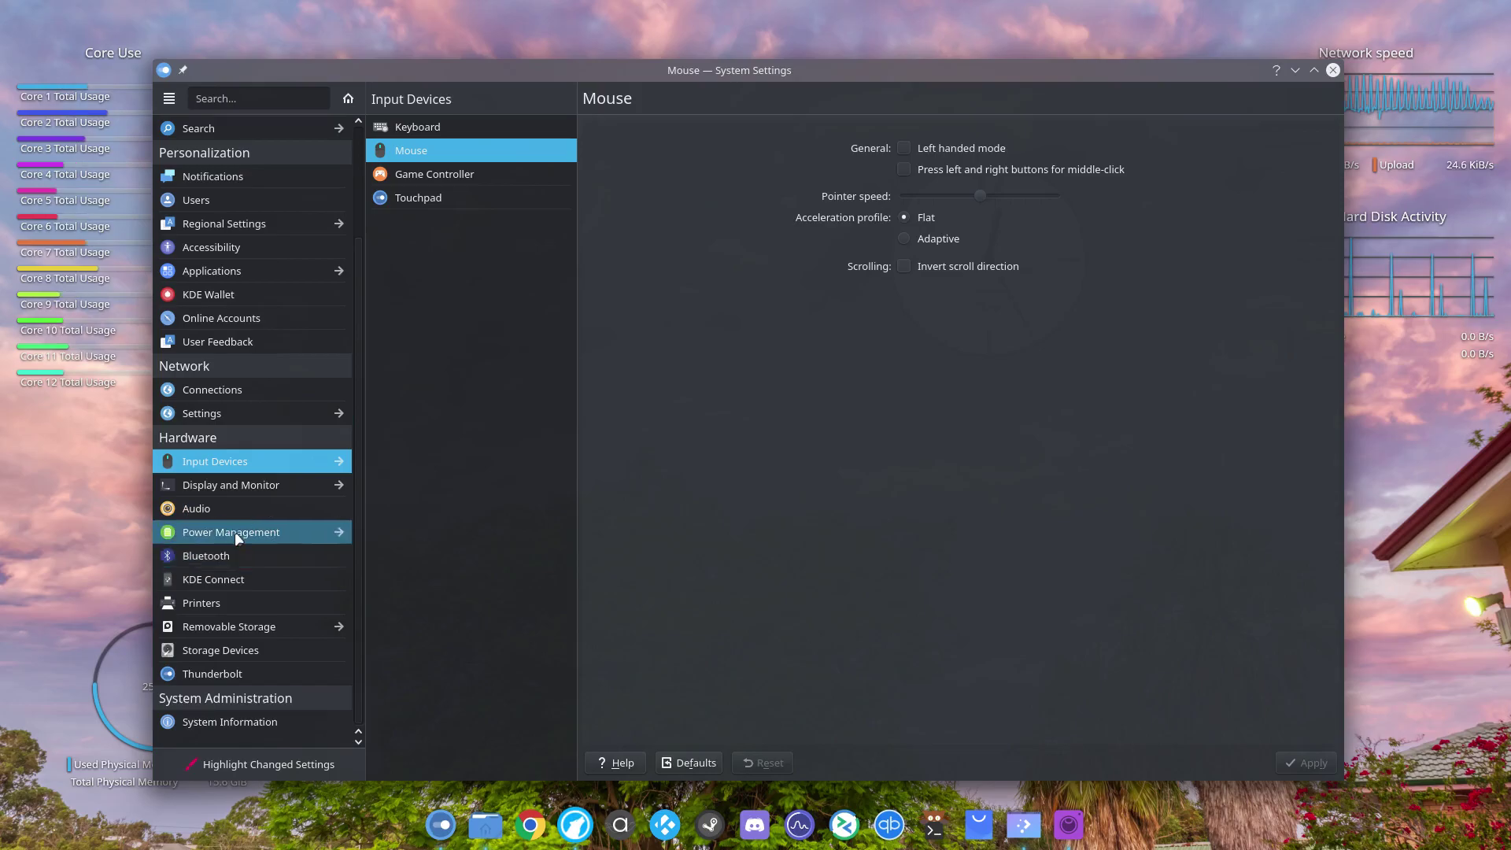
Check the available rendering backends in the Compositor settings under Display and Monitor, keeping the current one
left_click(236, 483)
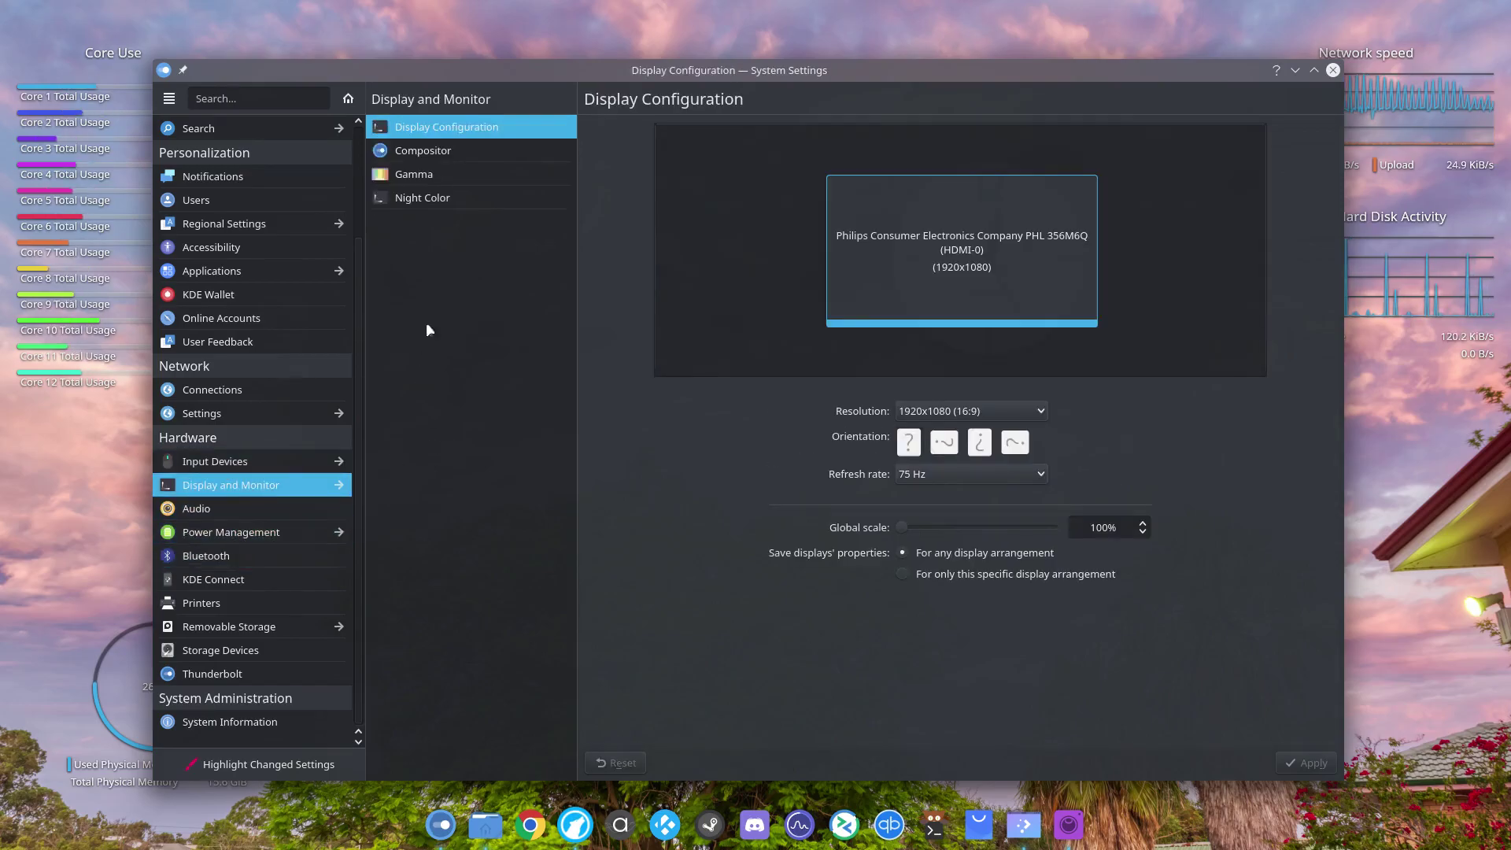
left_click(431, 151)
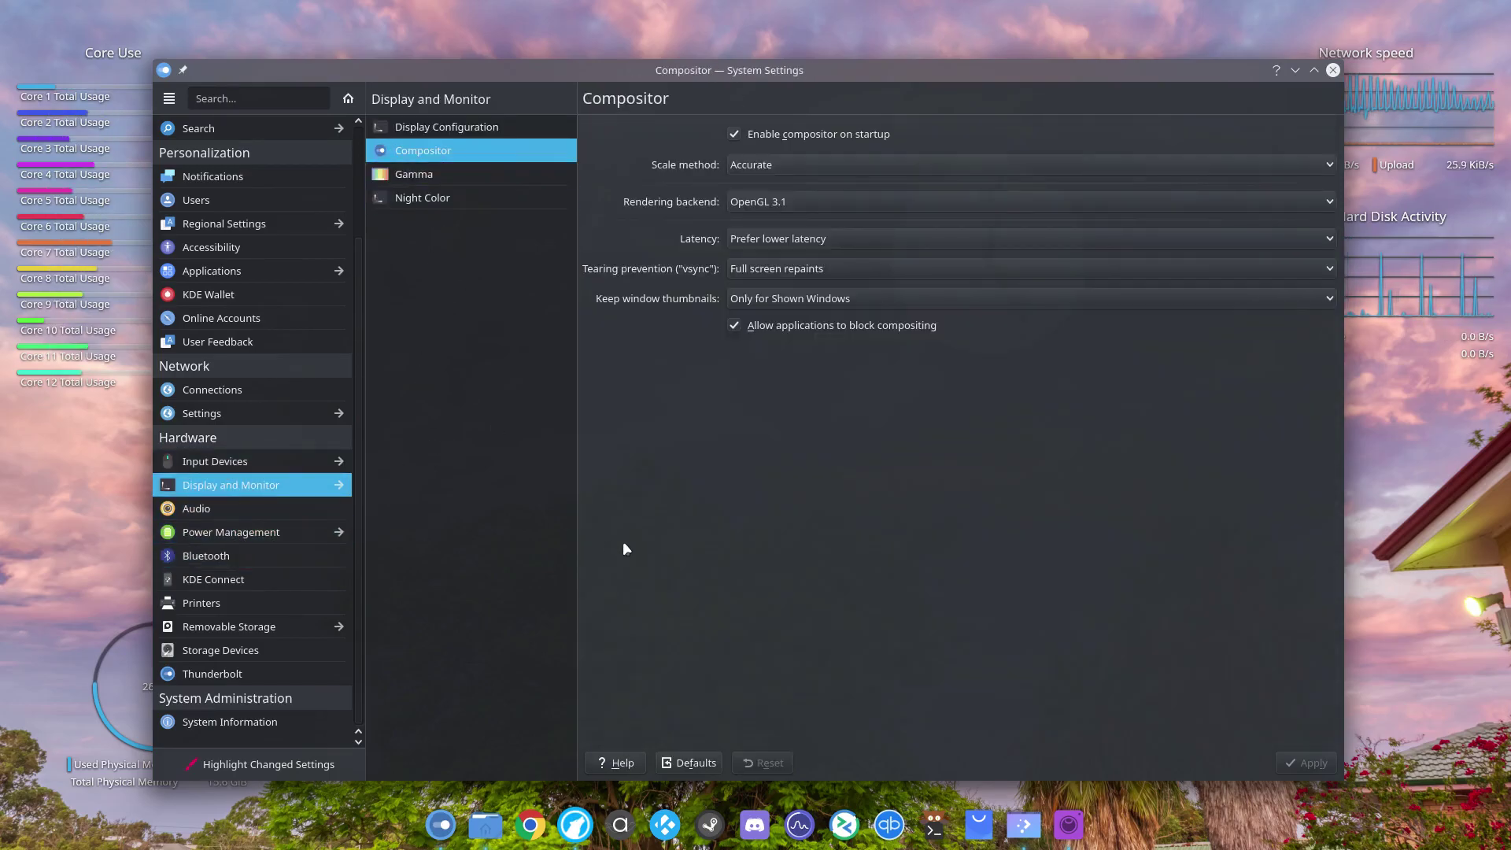
left_click(758, 201)
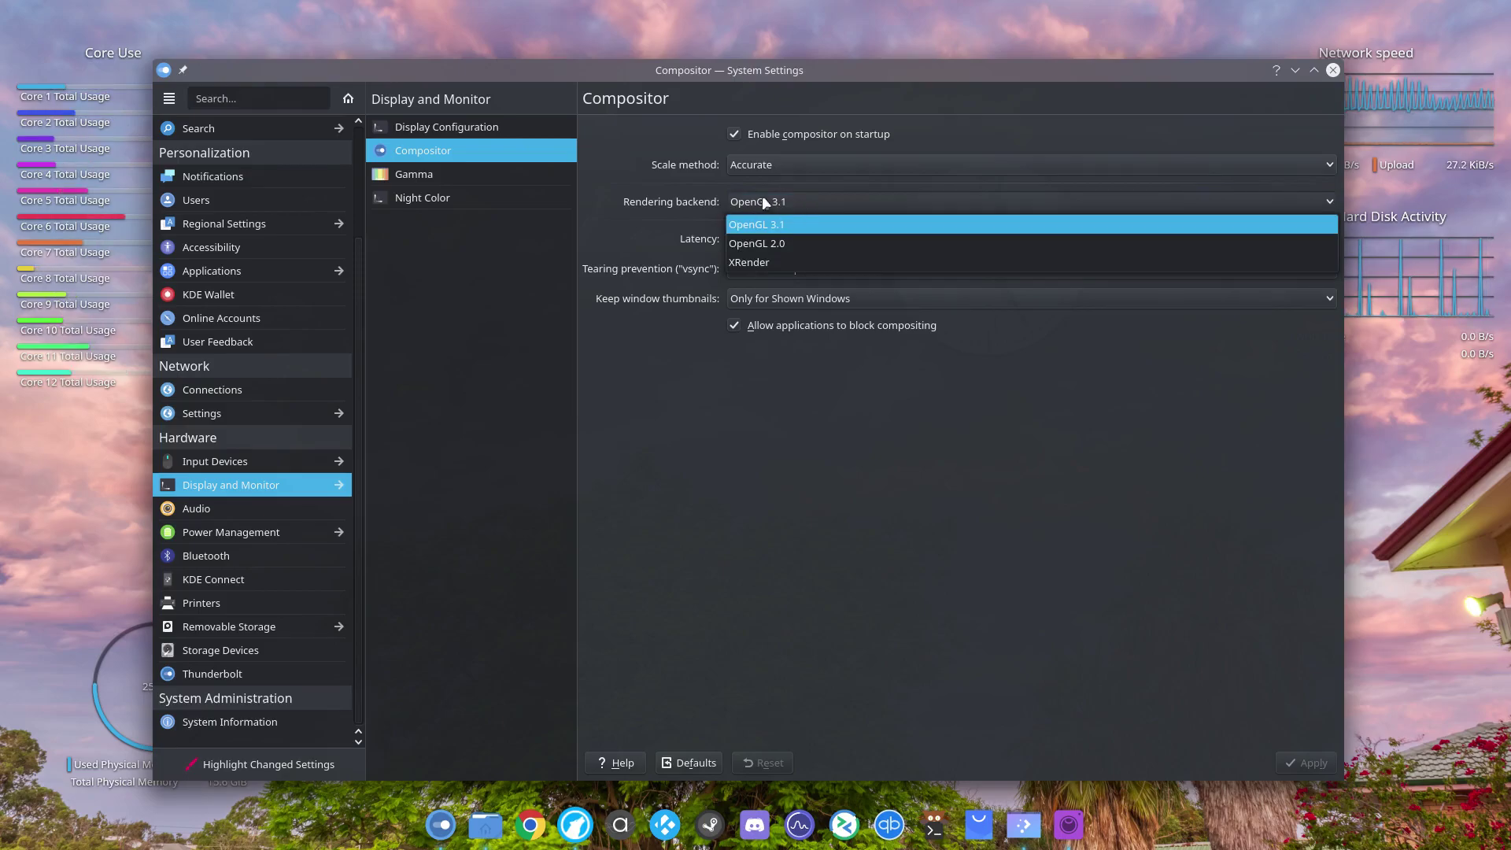
left_click(796, 201)
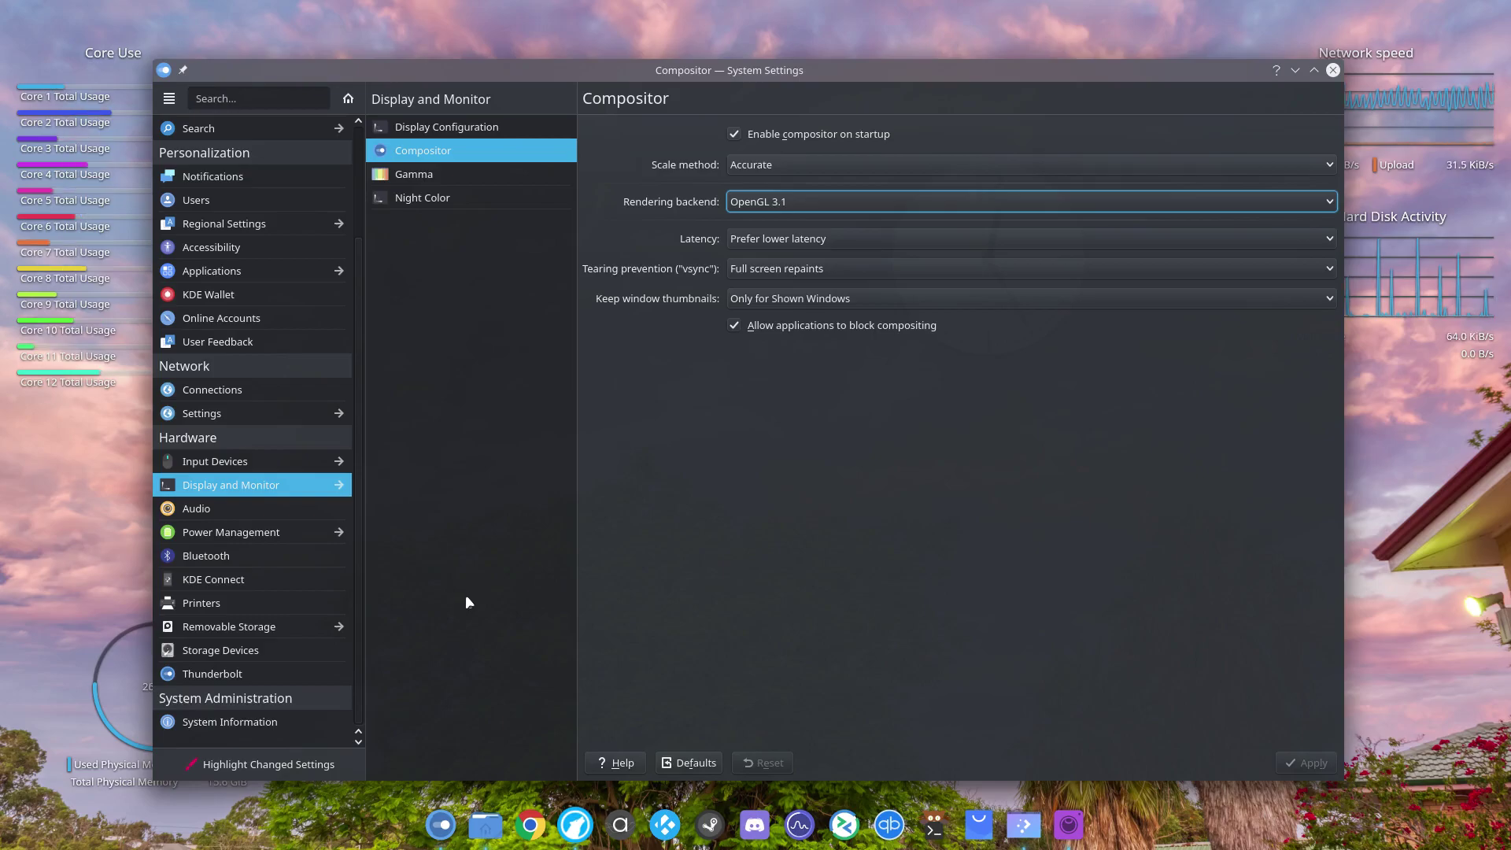
View the Audio and KDE Connect pages in the Hardware settings
left_click(319, 510)
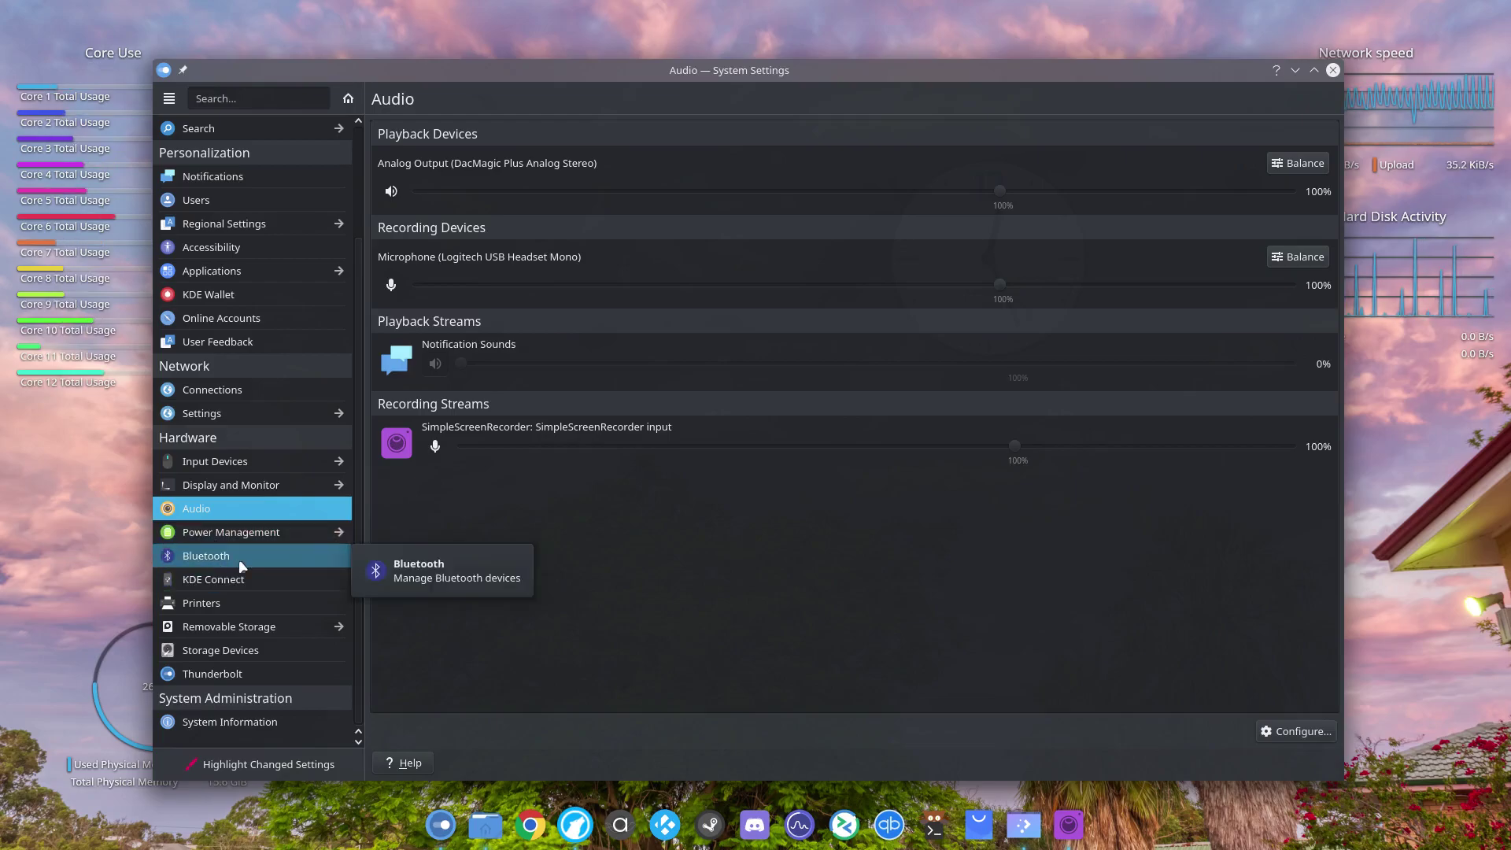
left_click(229, 582)
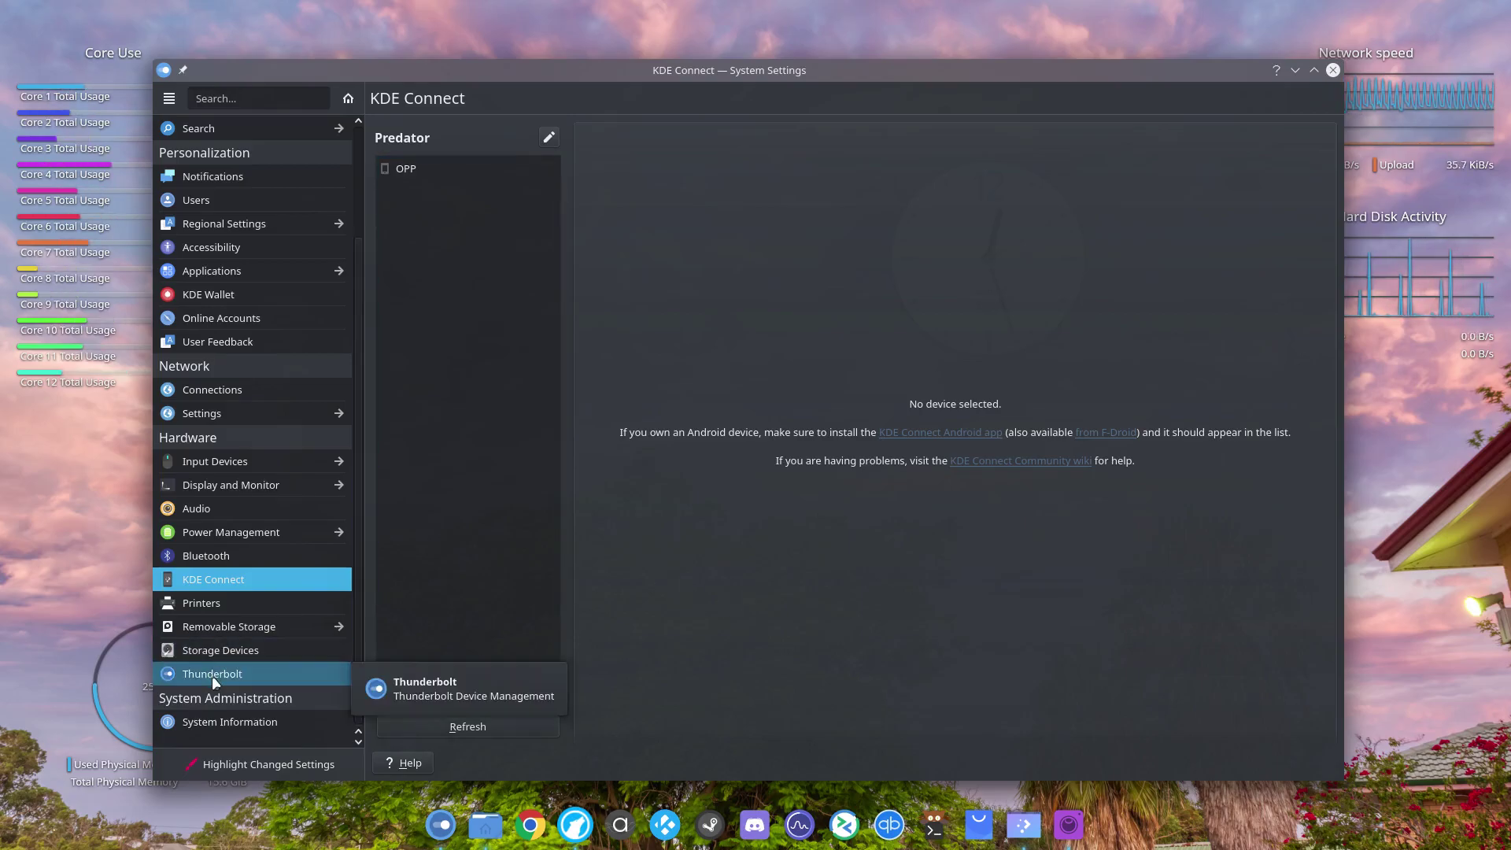
Examine the System Information page and look over the full list of settings categories
left_click(243, 721)
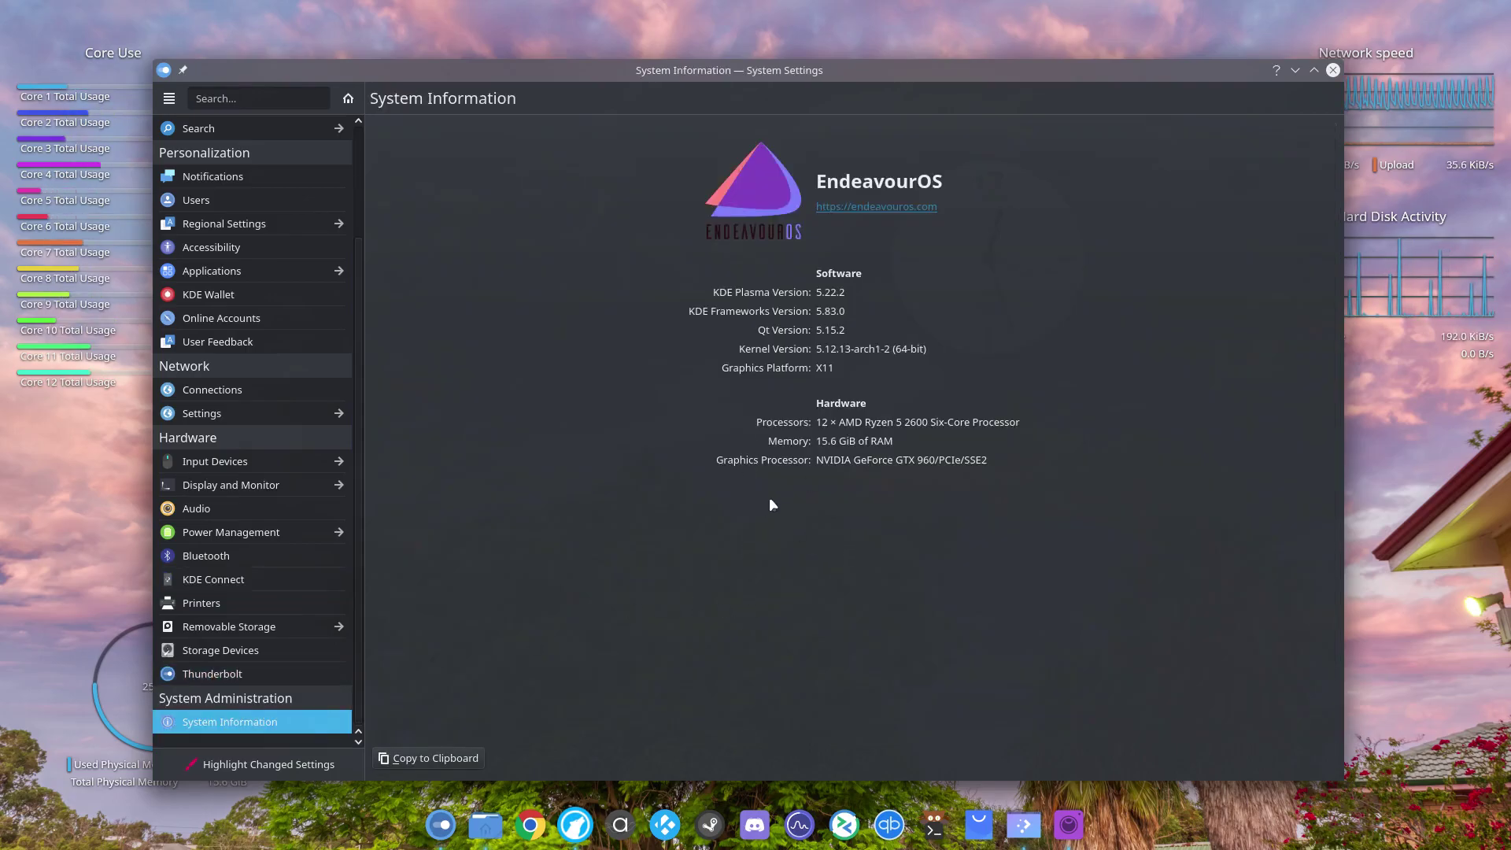
scroll(363, 483, "up", 1)
scroll(364, 483, "up", 3)
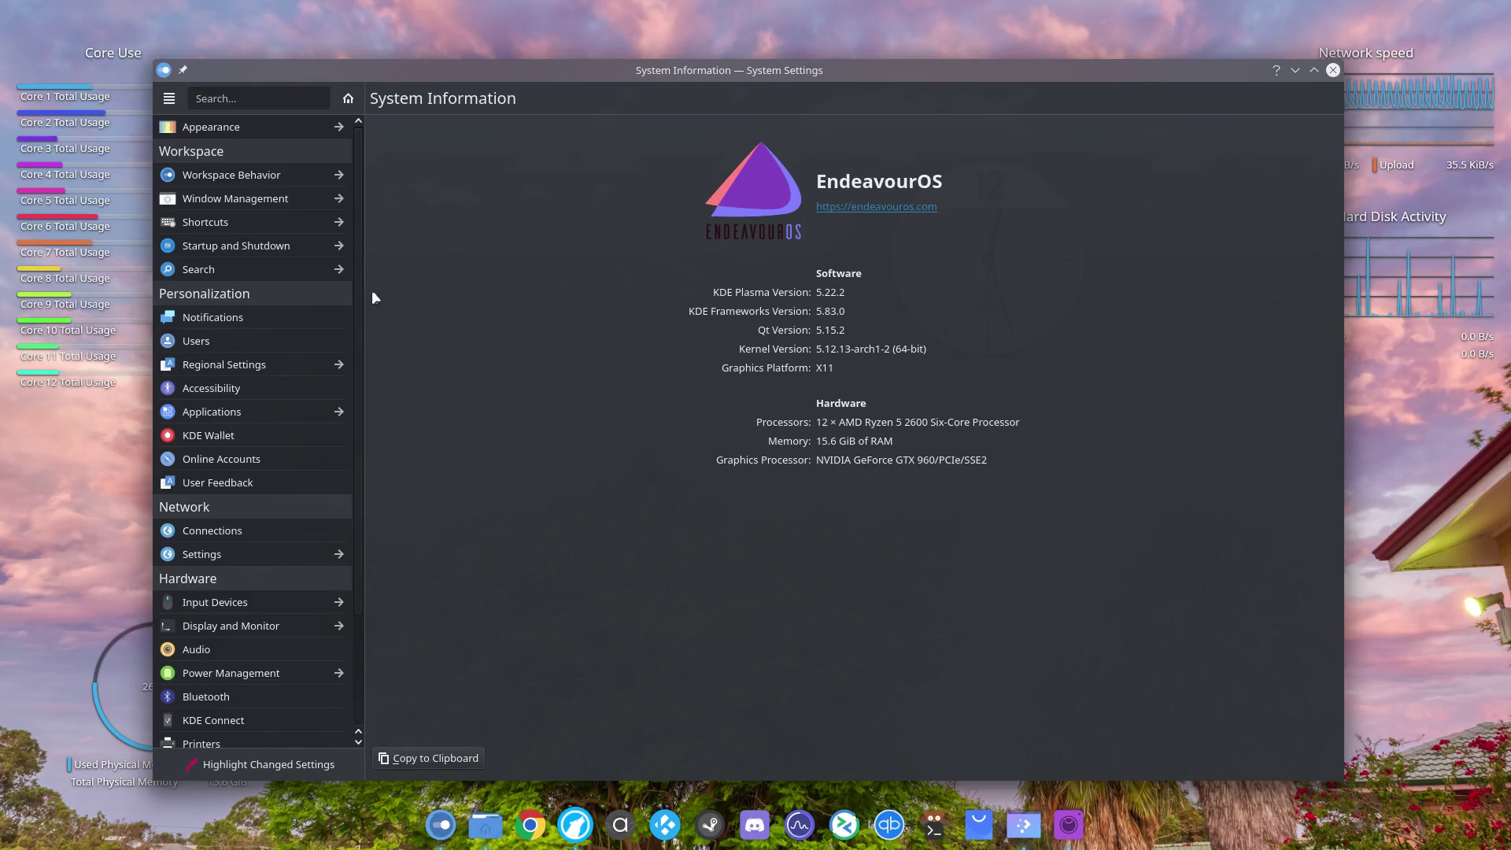
scroll(344, 454, "down", 3)
scroll(350, 393, "up", 3)
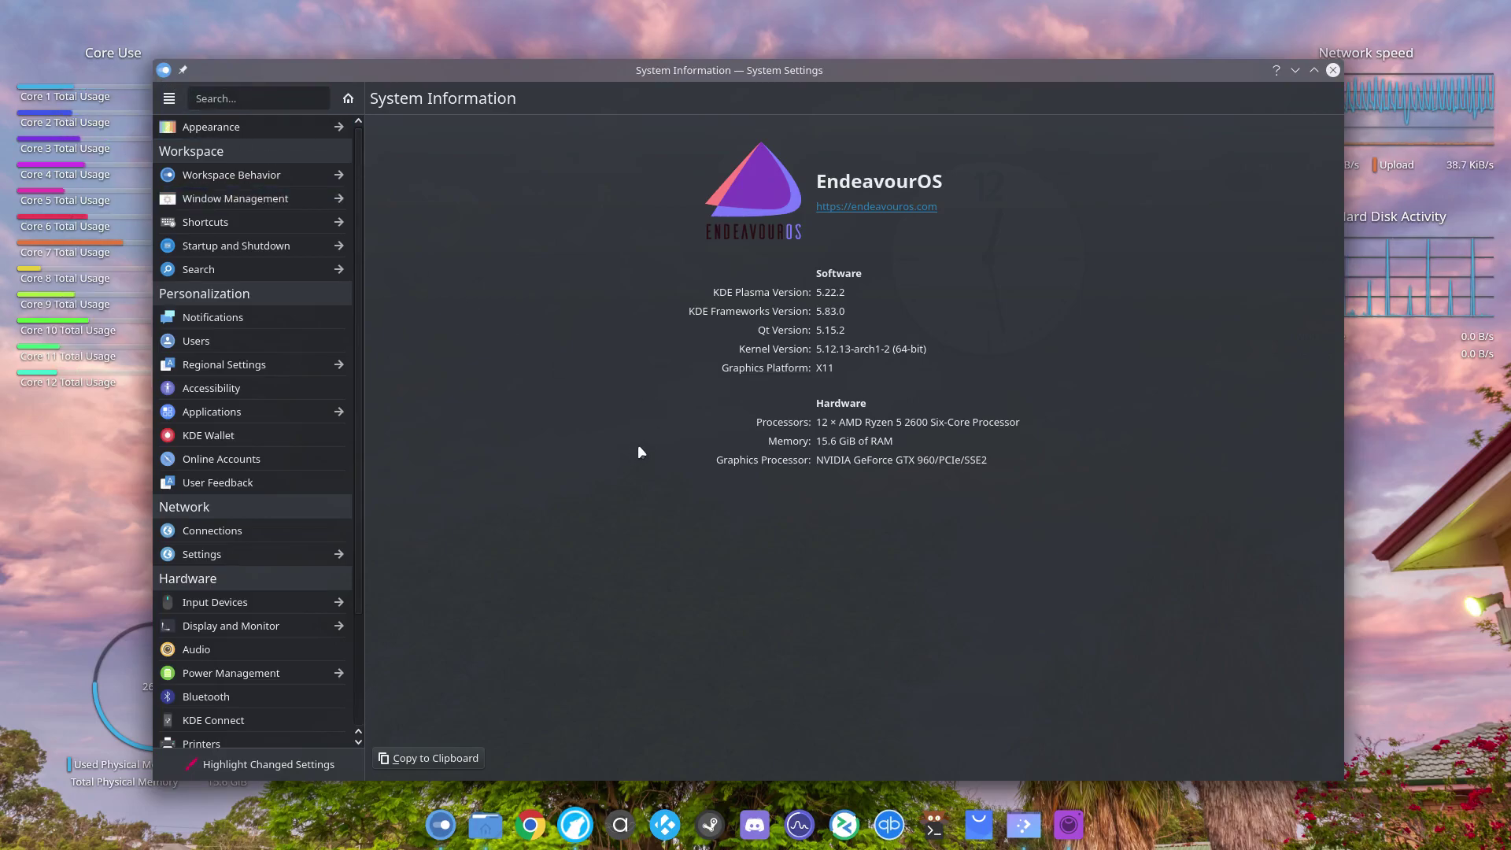
Set the System Settings view style to Icon View and close the window
left_click(169, 100)
left_click(203, 125)
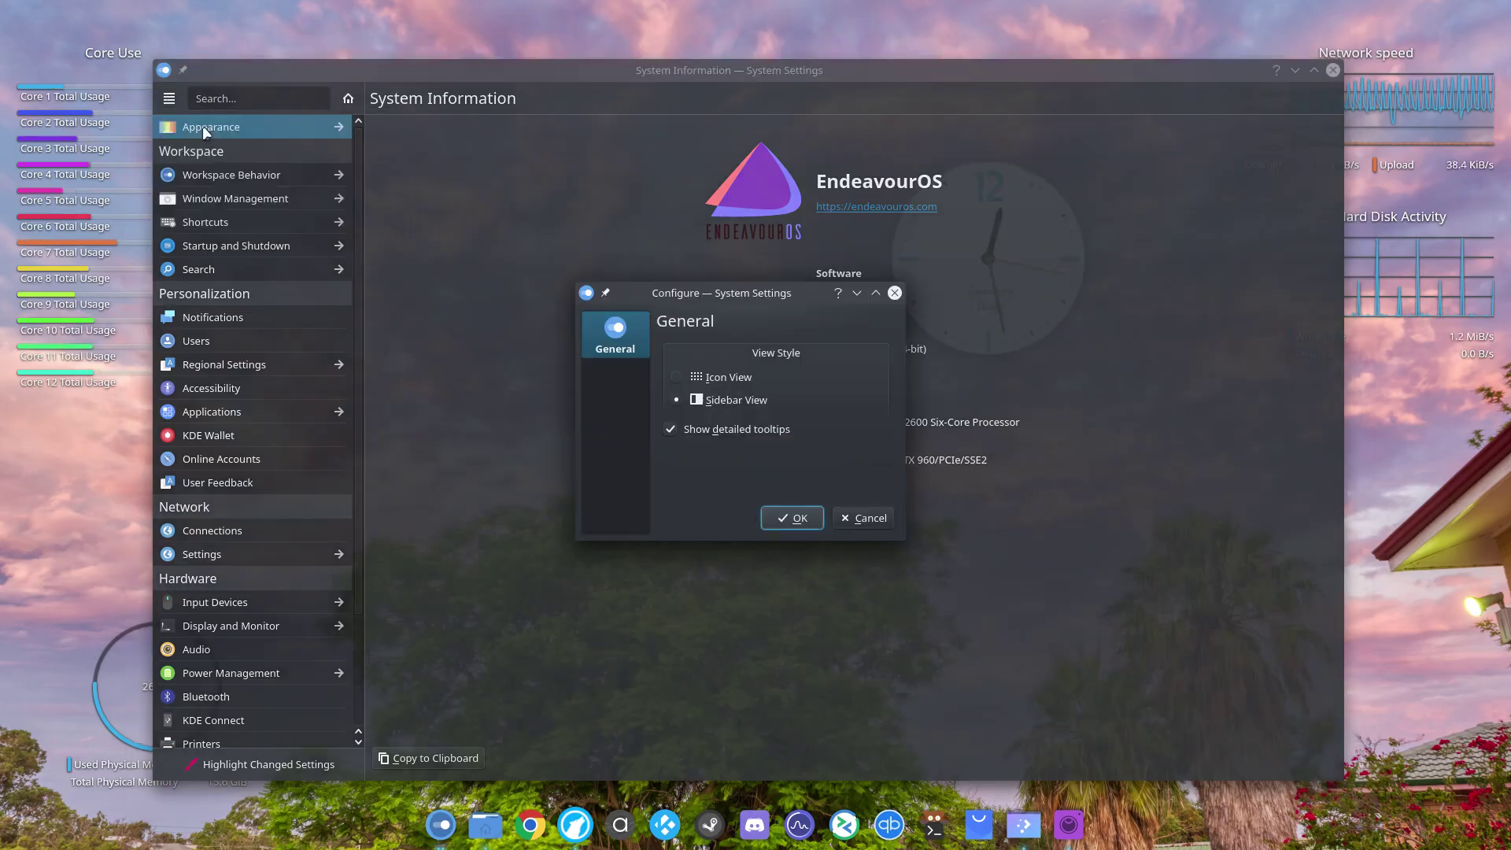
left_click(718, 377)
left_click(792, 518)
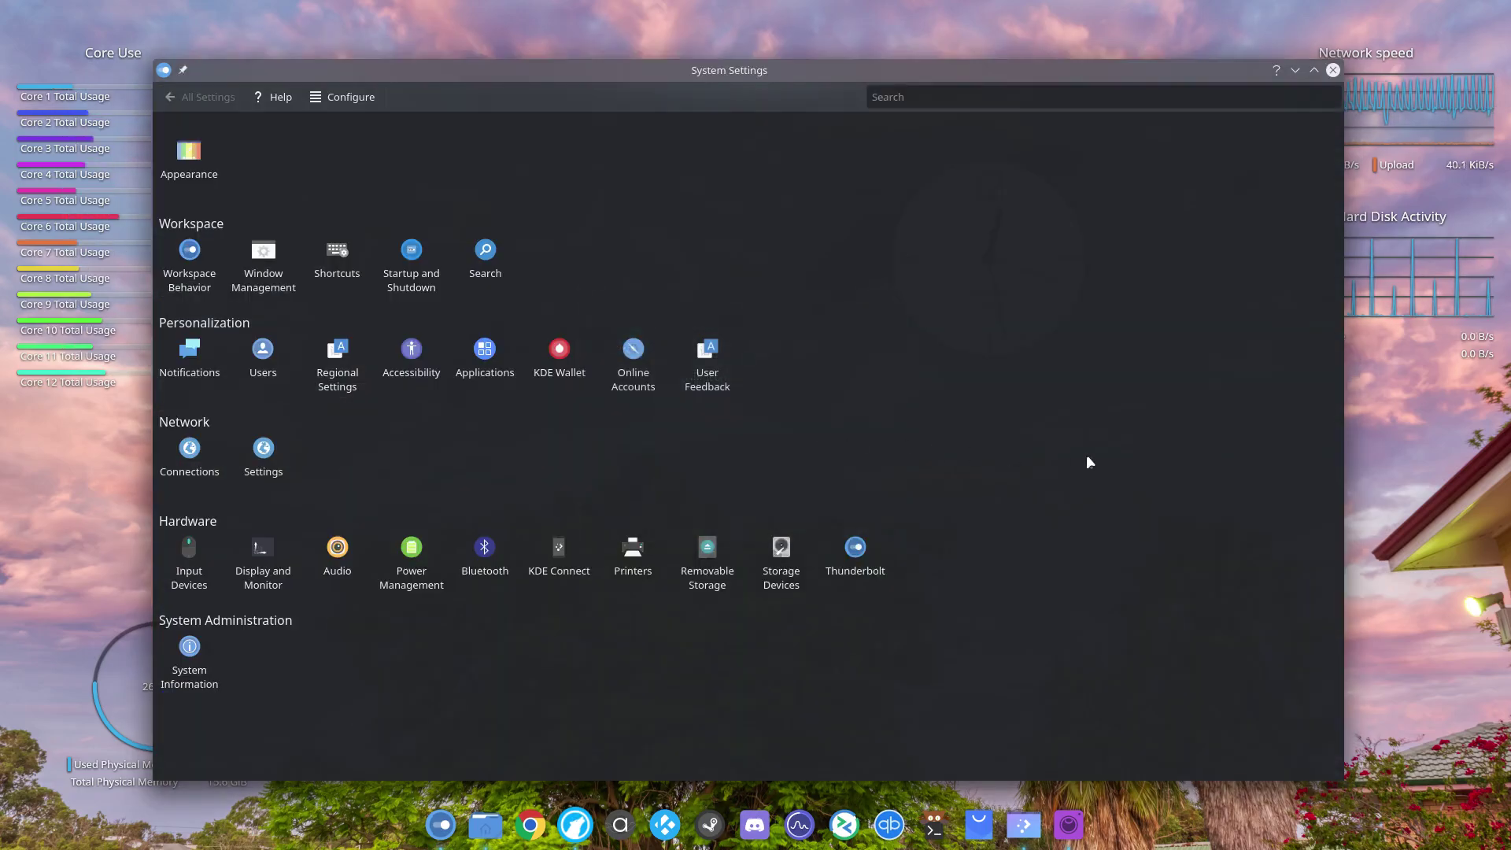
left_click(1333, 71)
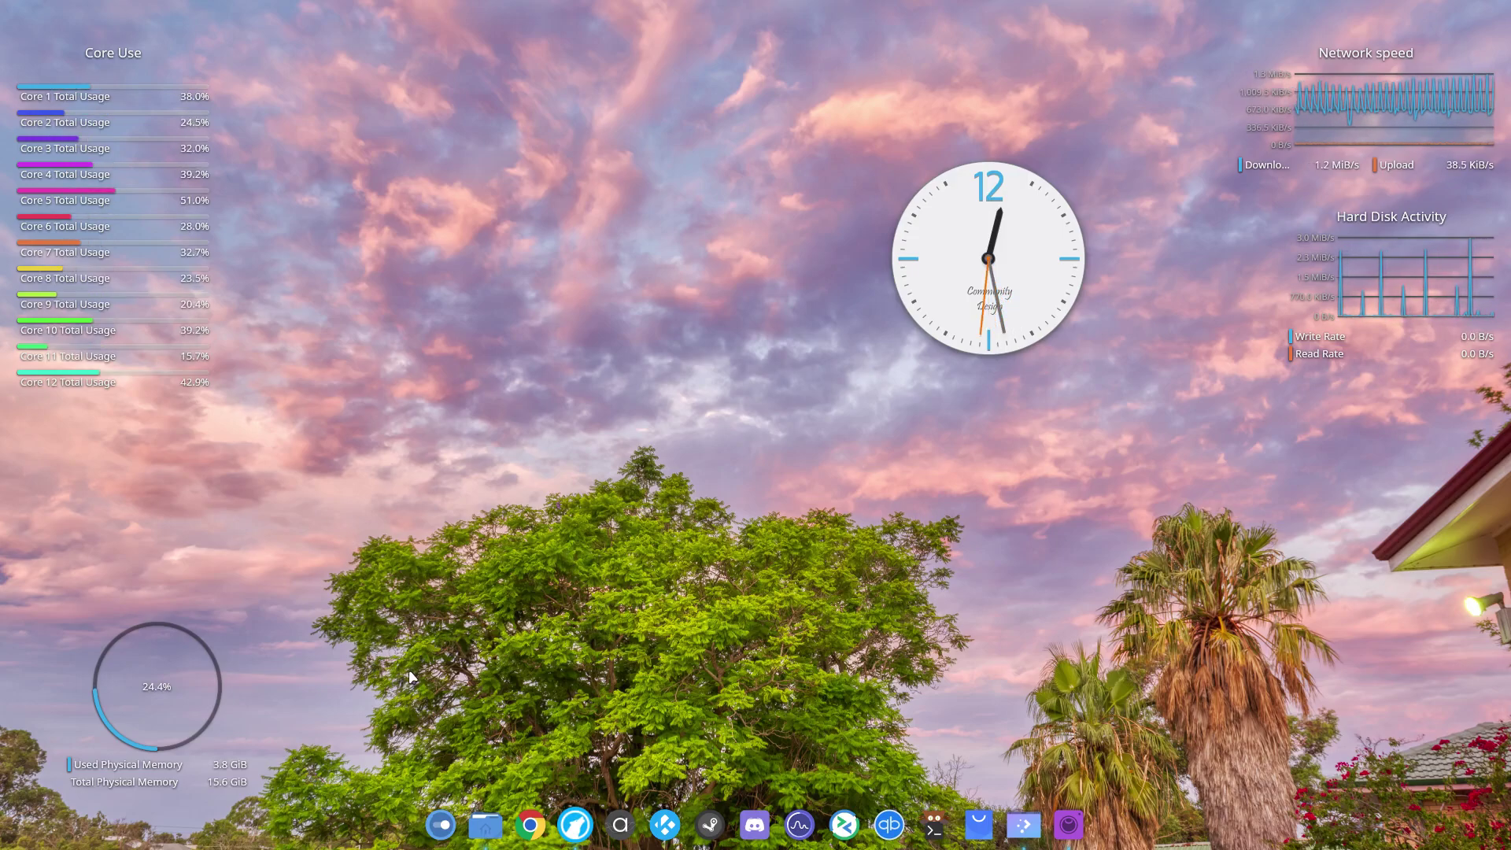
Reveal the hidden panel, view the clock's calendar for June 2021, and dismiss the panel pop-ups
mouse_move(574, 5)
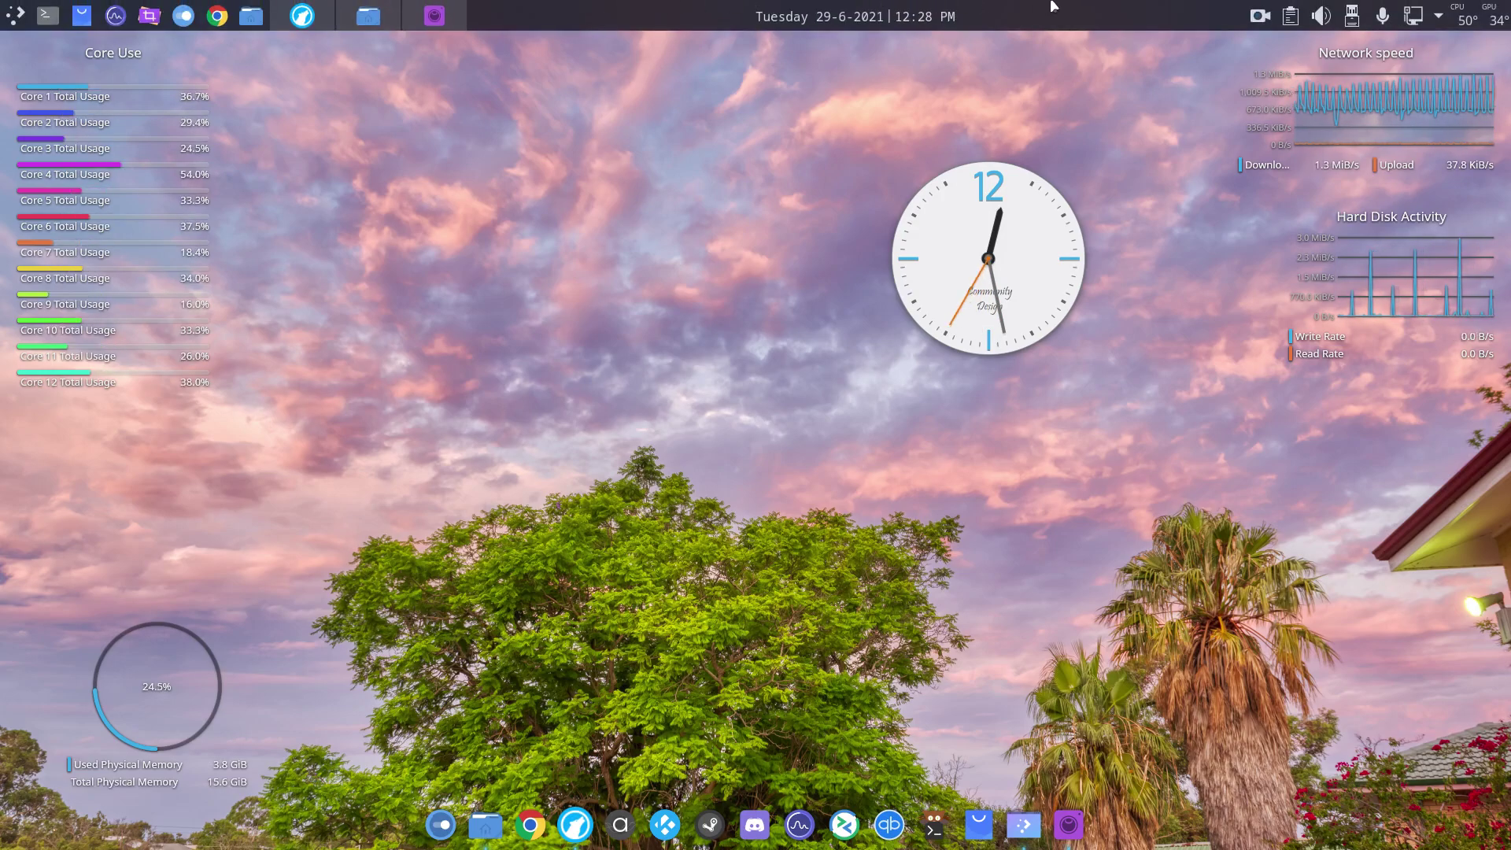
left_click(859, 19)
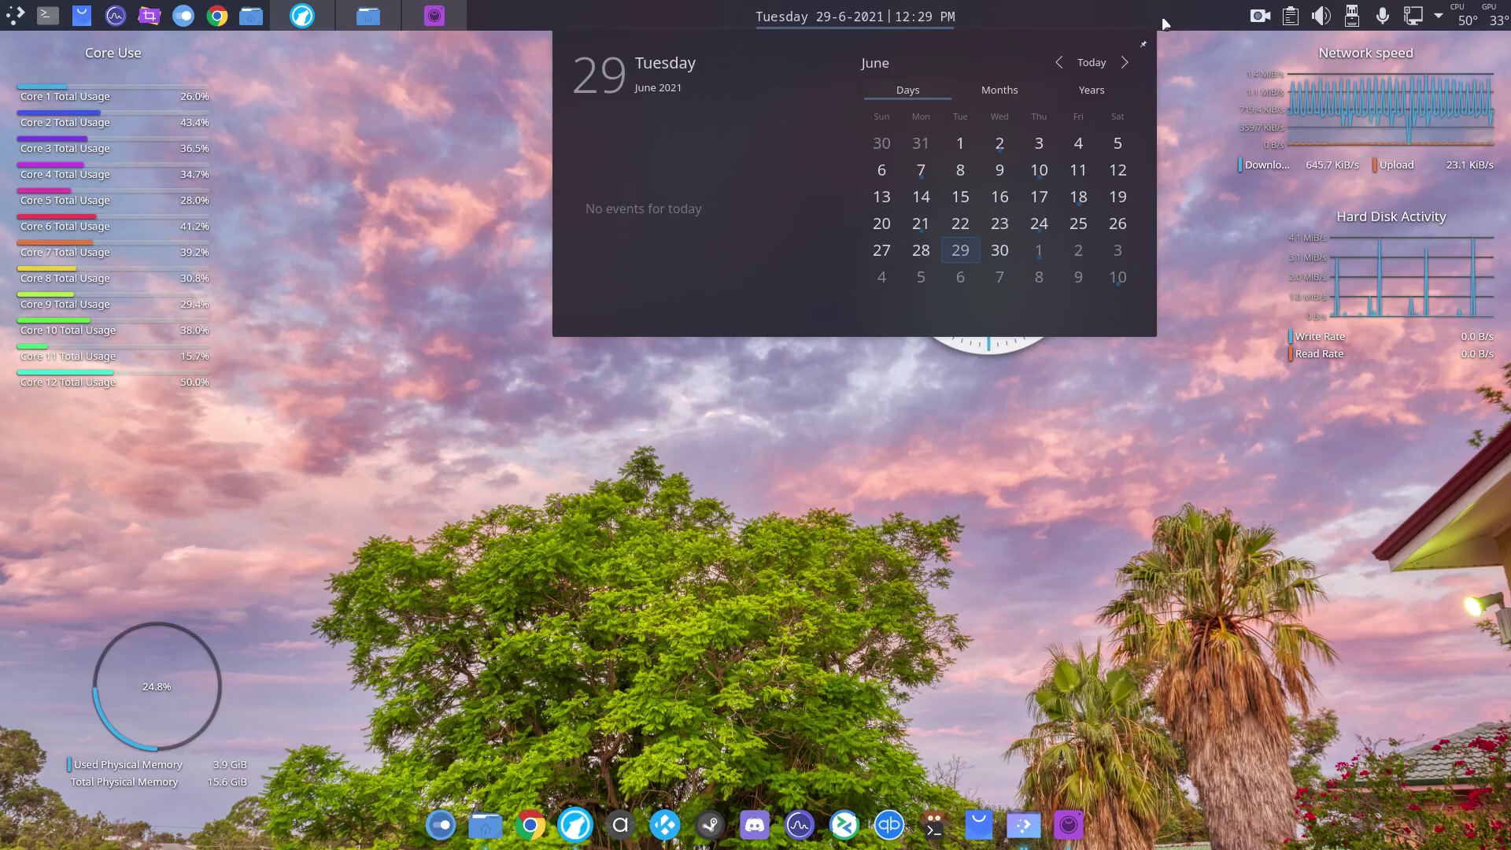
left_click(1289, 16)
left_click(1431, 50)
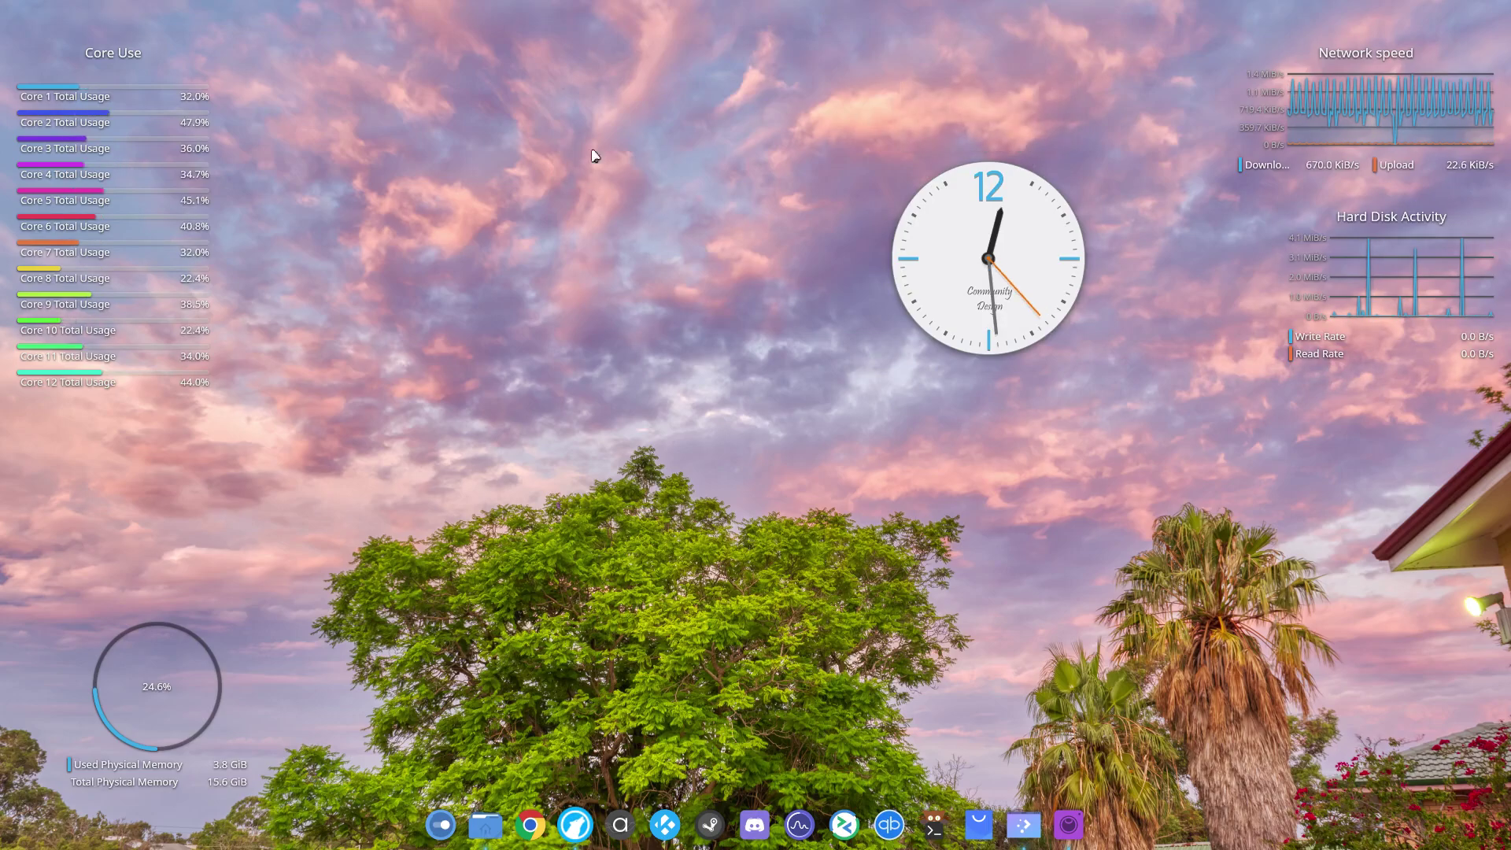
Reveal the hidden panel, view the wired connection's speed graph and details in the Networks pop-up, and close it
mouse_move(659, 6)
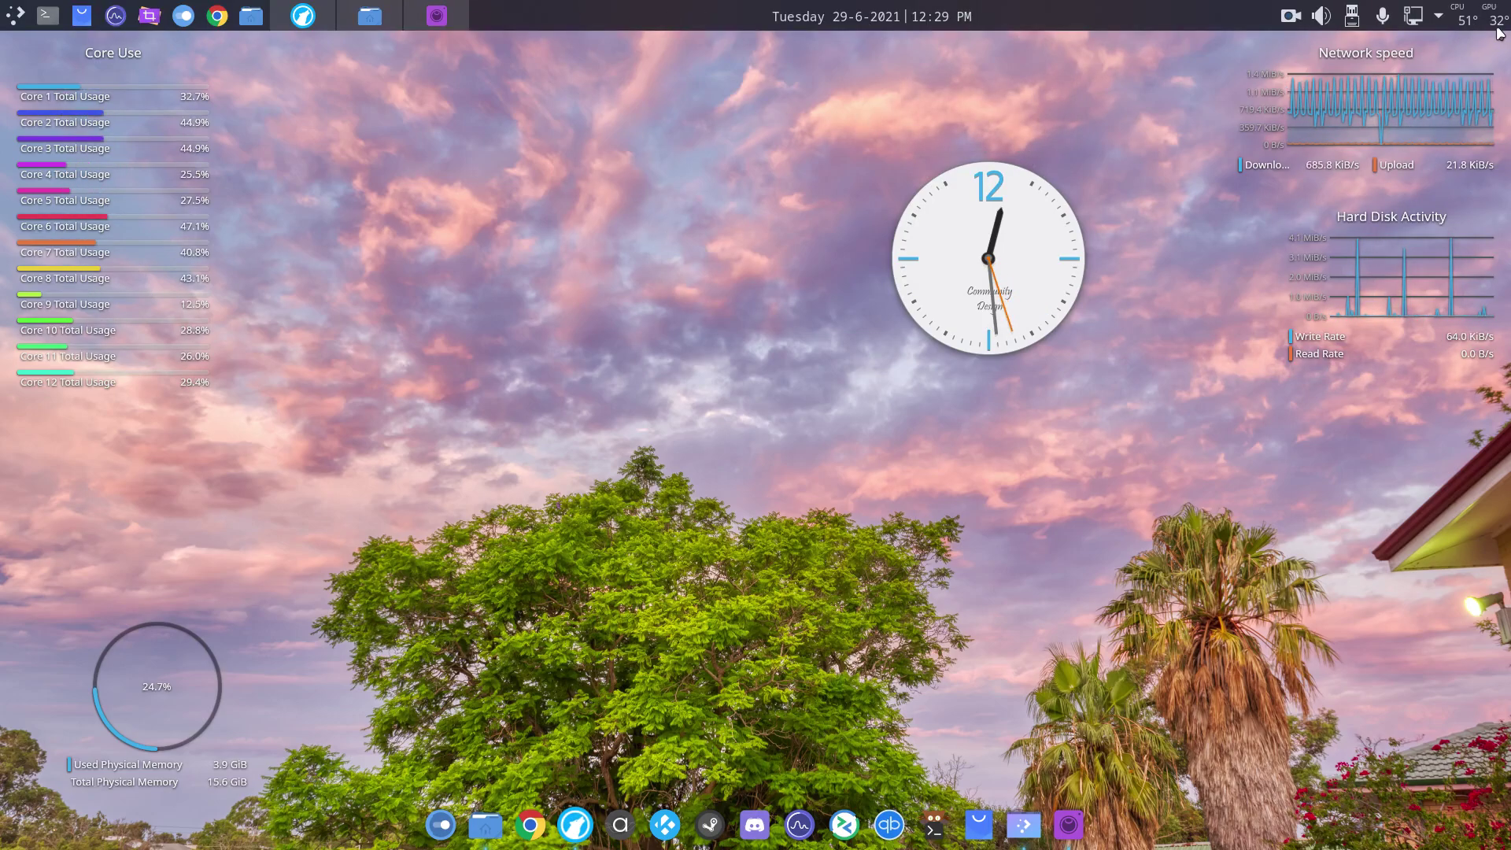
left_click(1413, 16)
left_click(1240, 128)
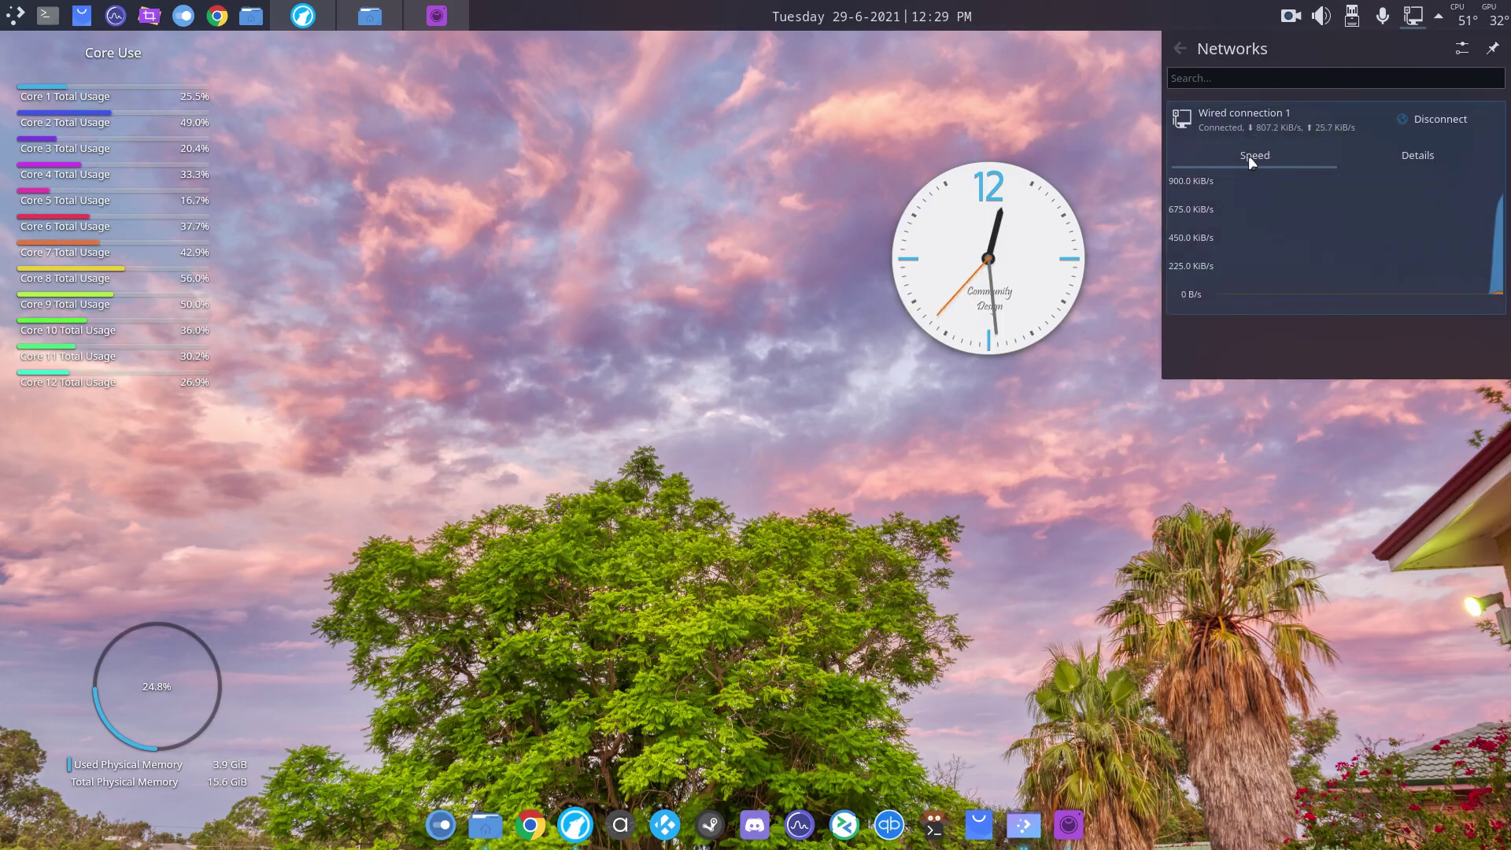
left_click(1417, 158)
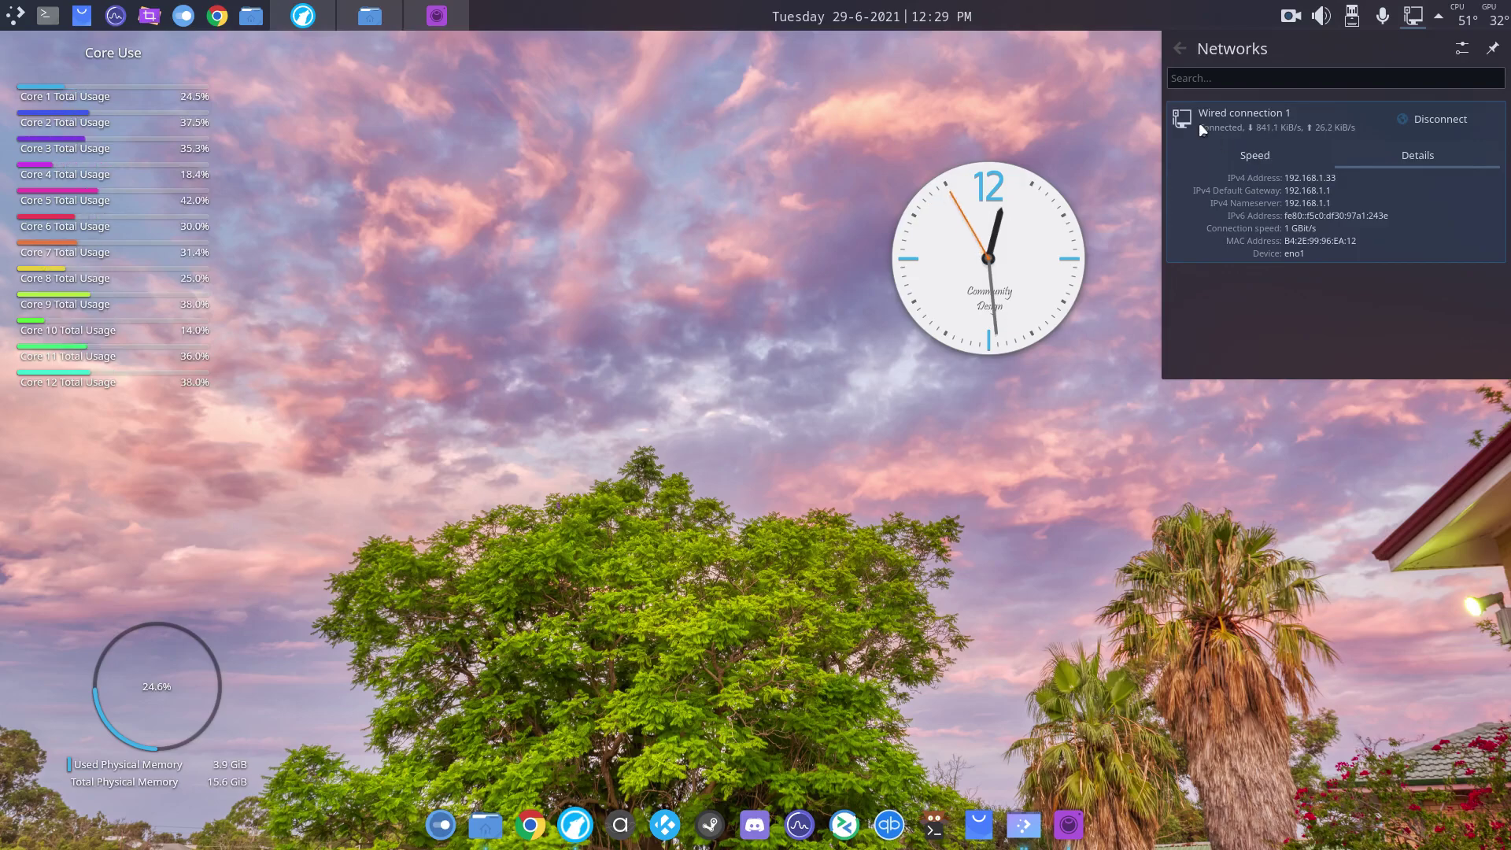
left_click(1414, 17)
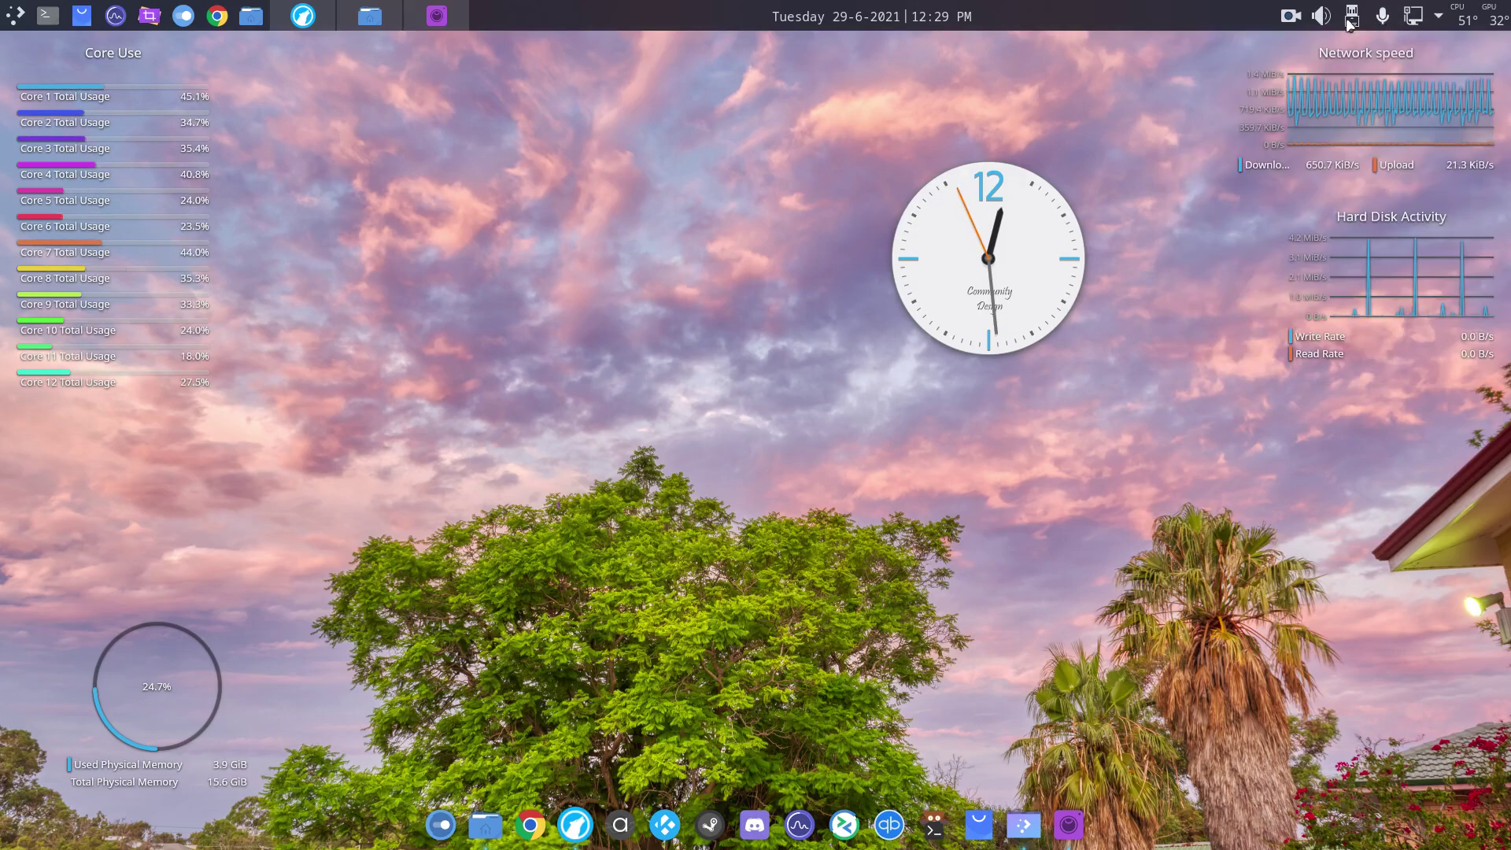
View the Disks & Devices and Audio Volume pop-ups in the system tray, closing each one
left_click(1351, 22)
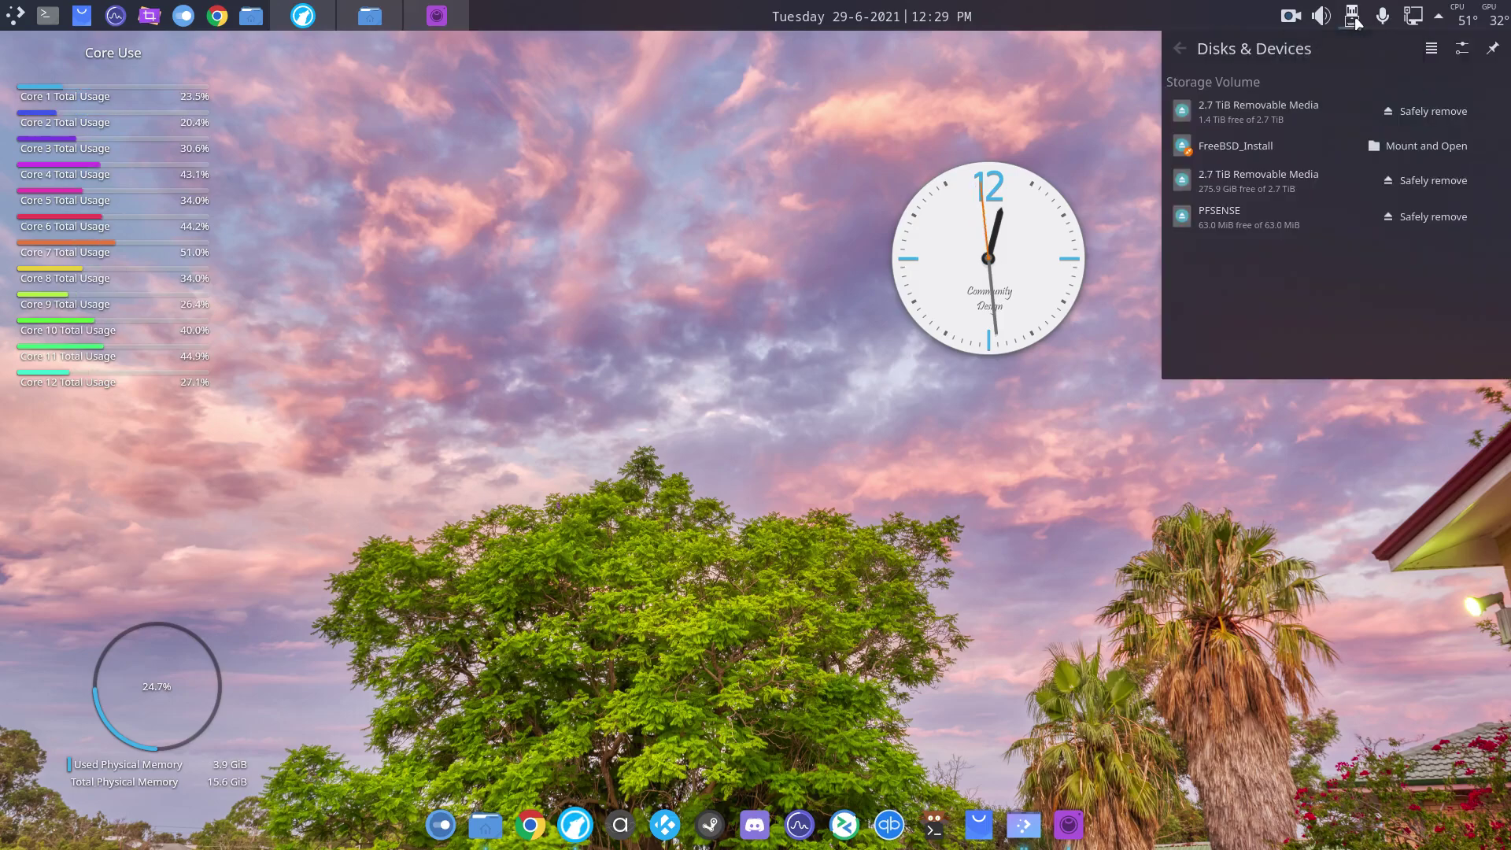
left_click(1351, 22)
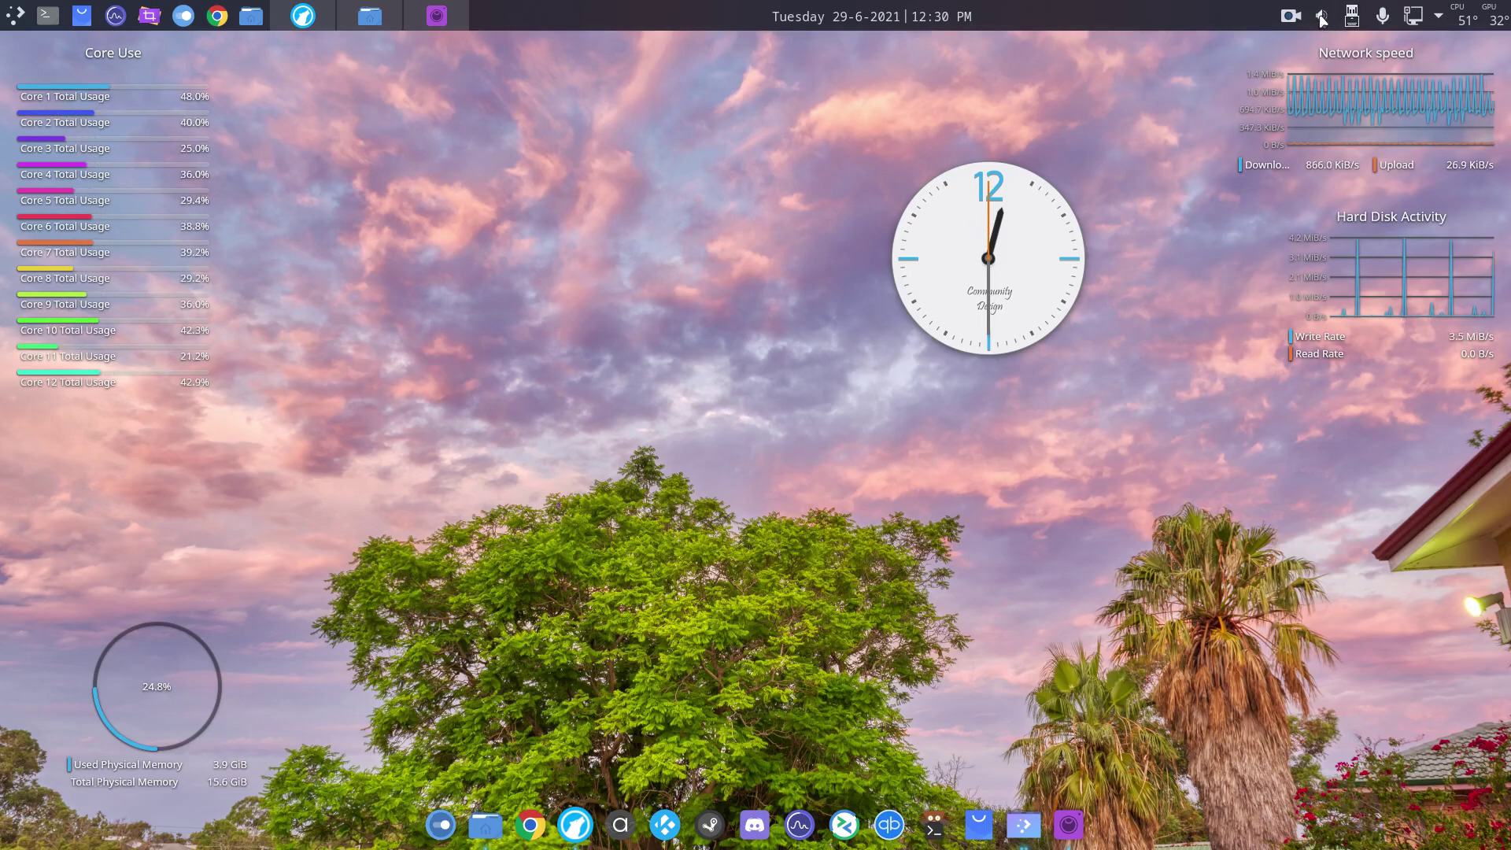
left_click(1321, 17)
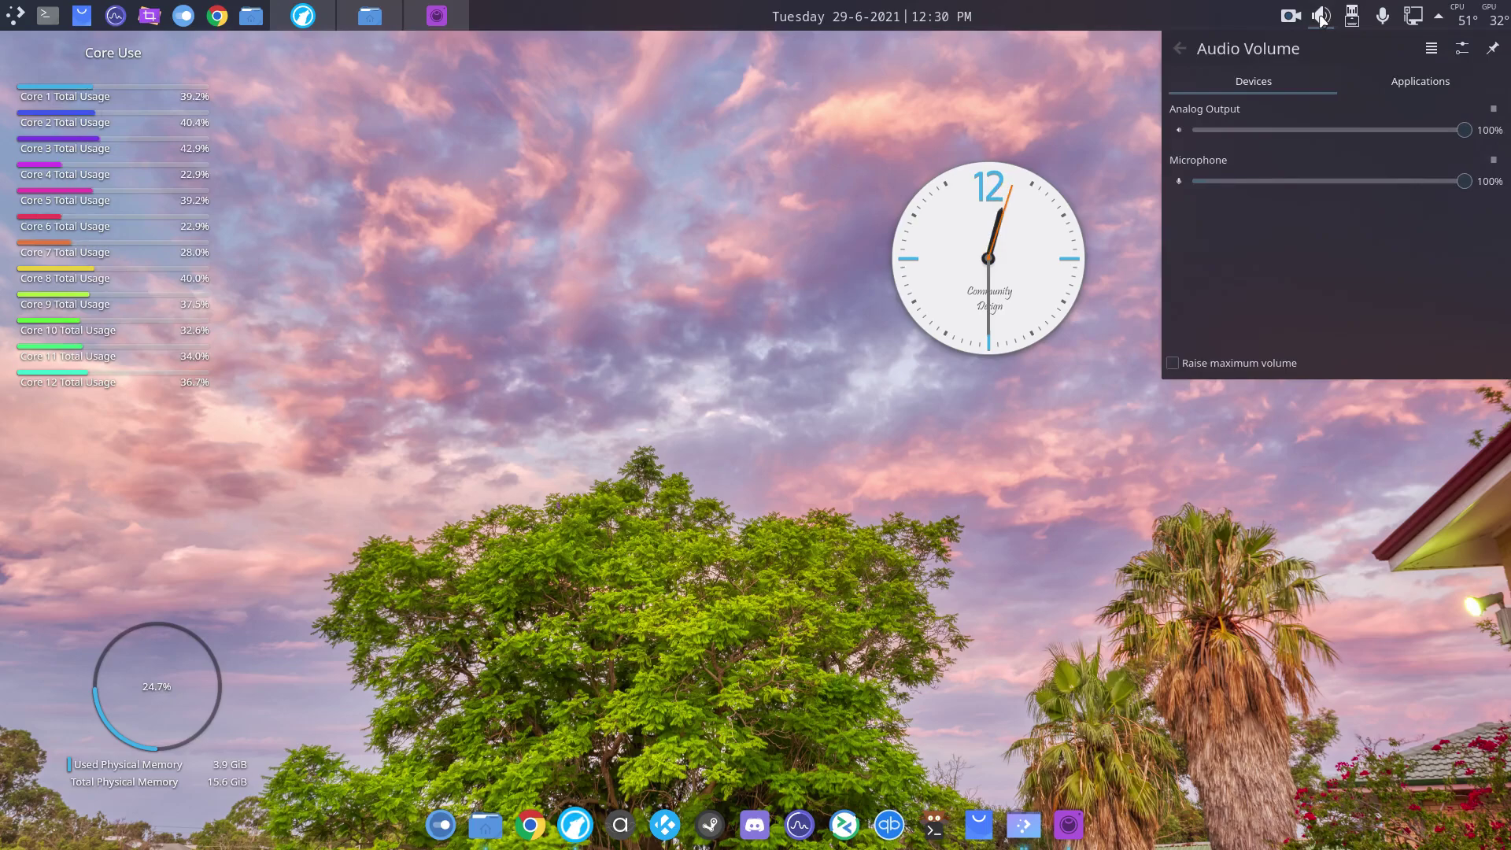
left_click(1321, 18)
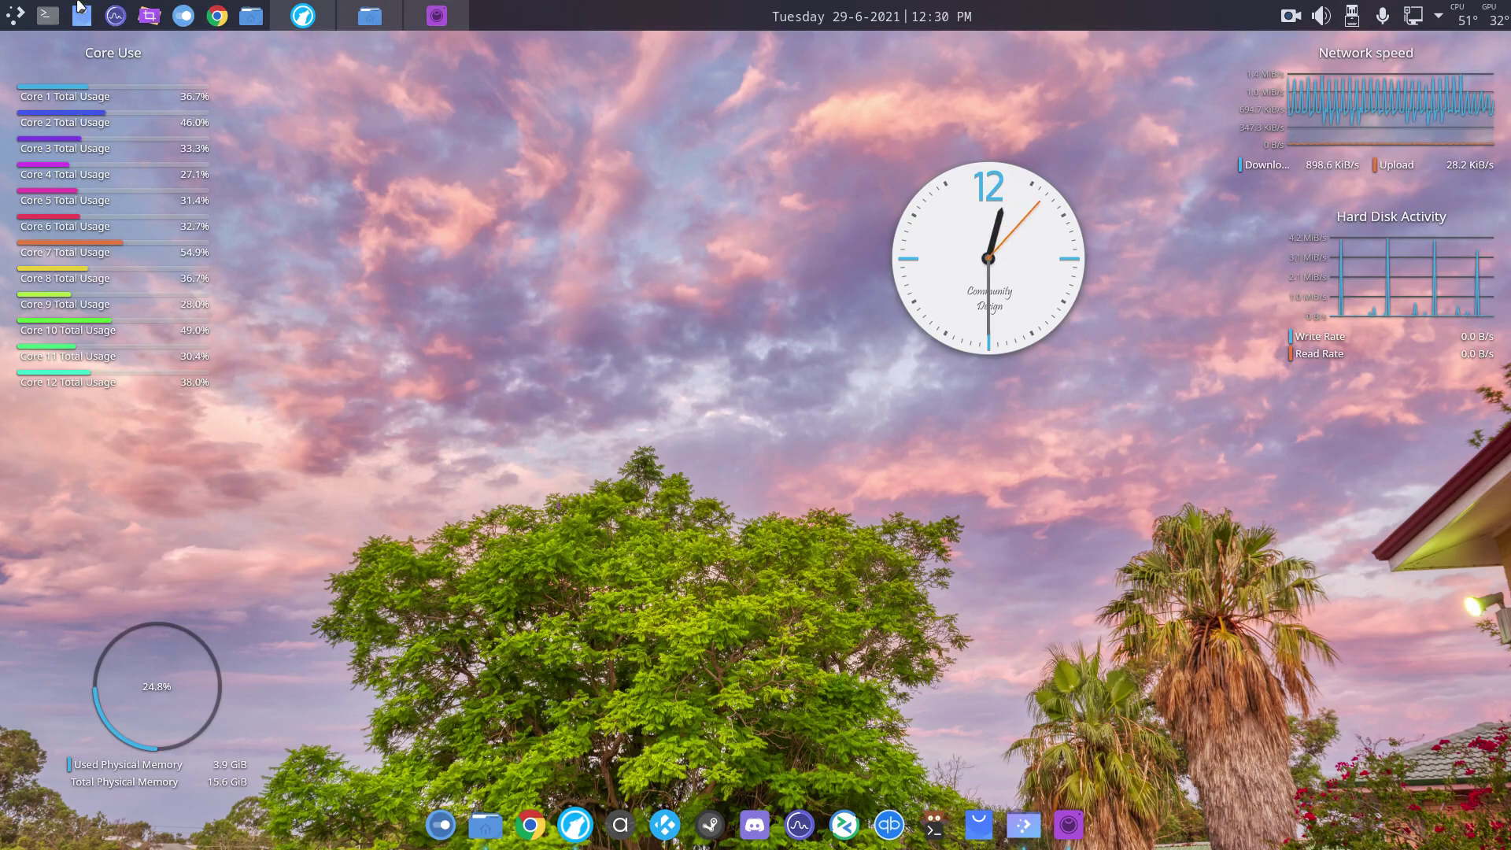
Open the application launcher, bring up the Restart confirmation screen, and cancel the restart
left_click(14, 19)
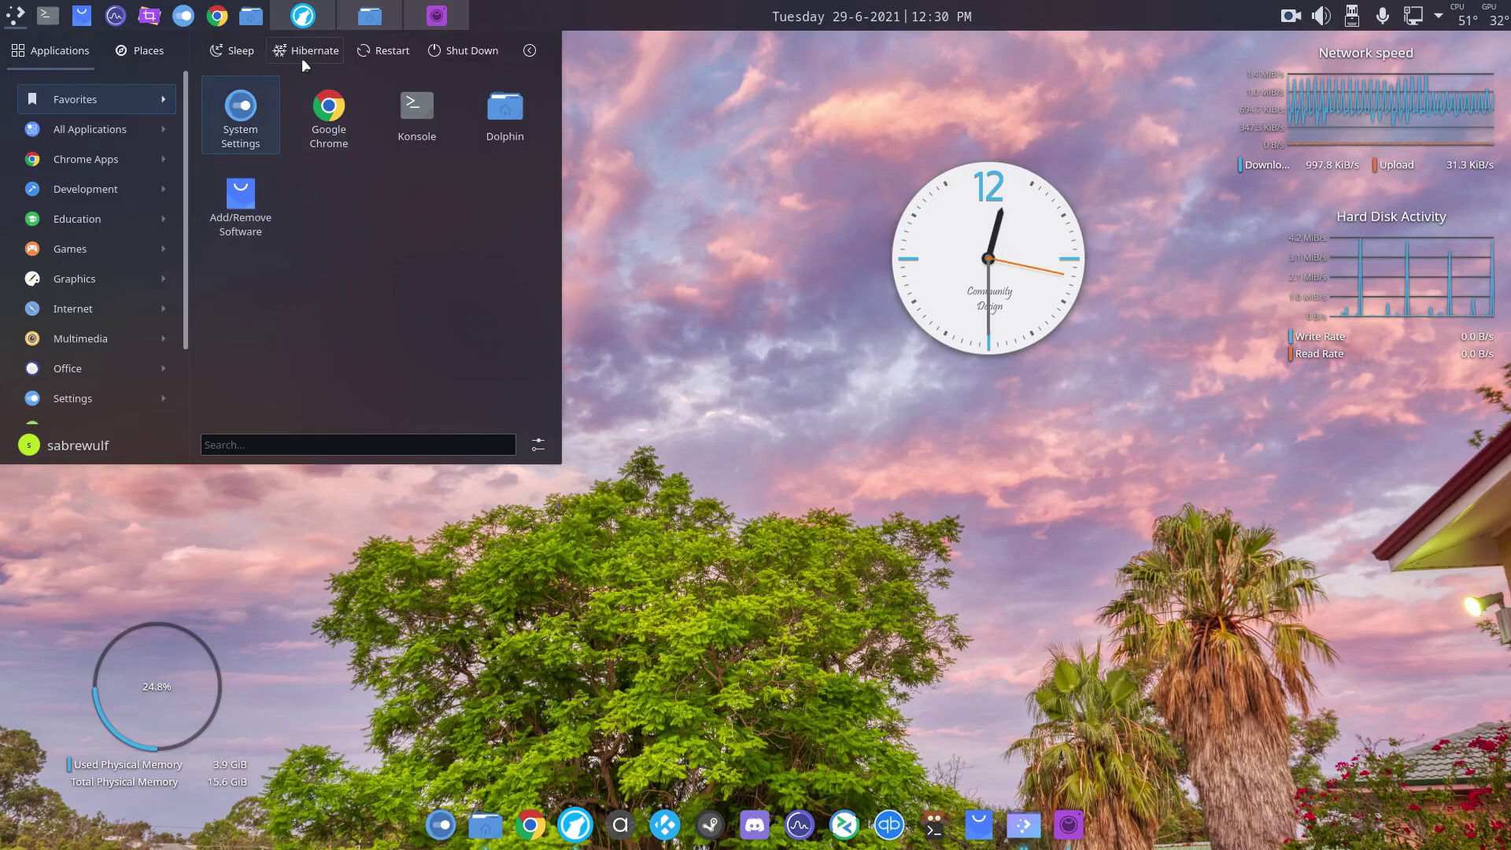
left_click(381, 56)
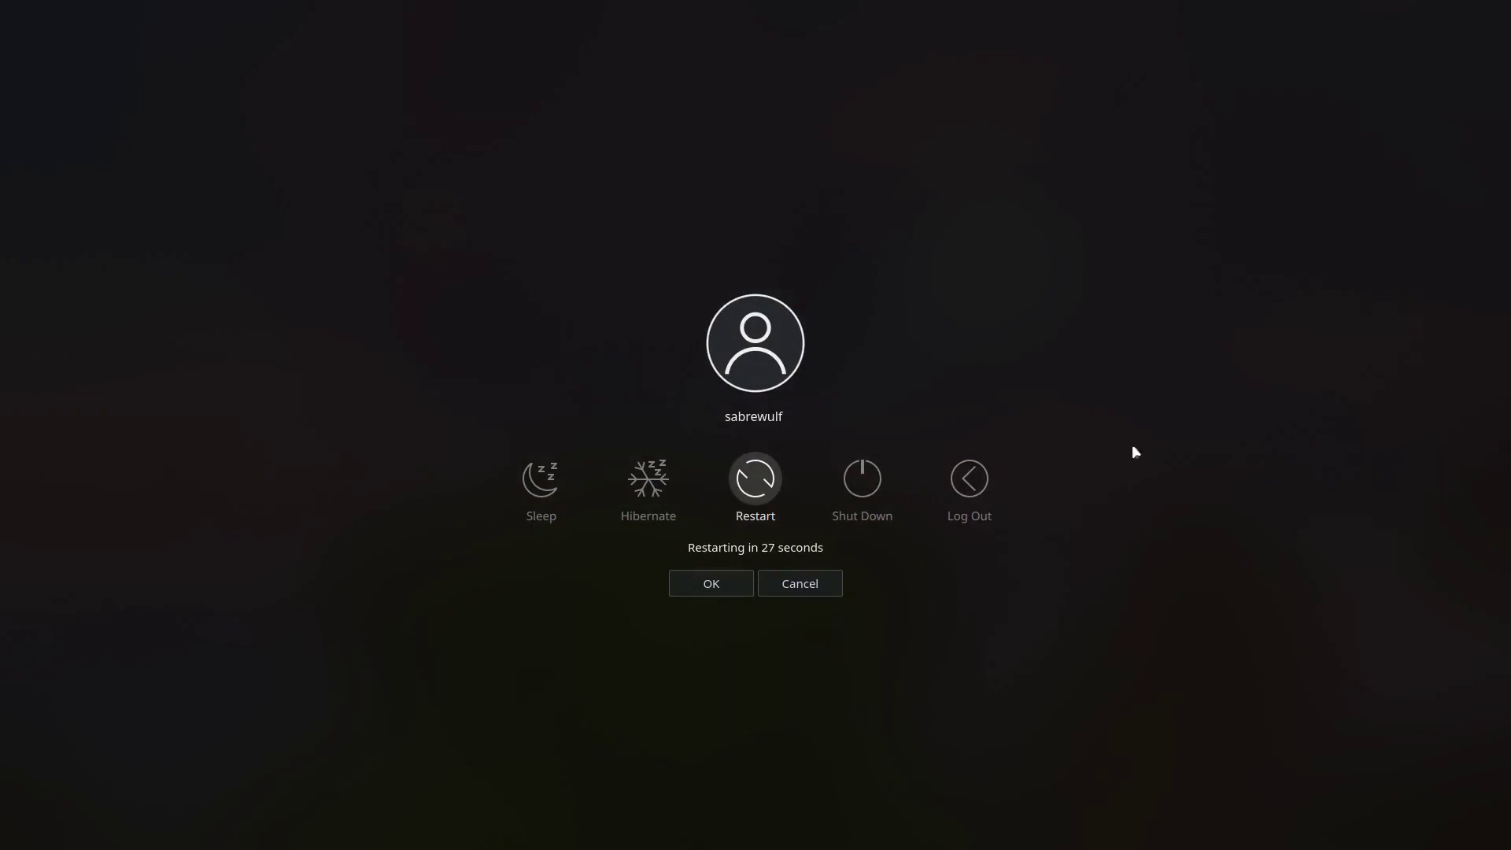
left_click(800, 587)
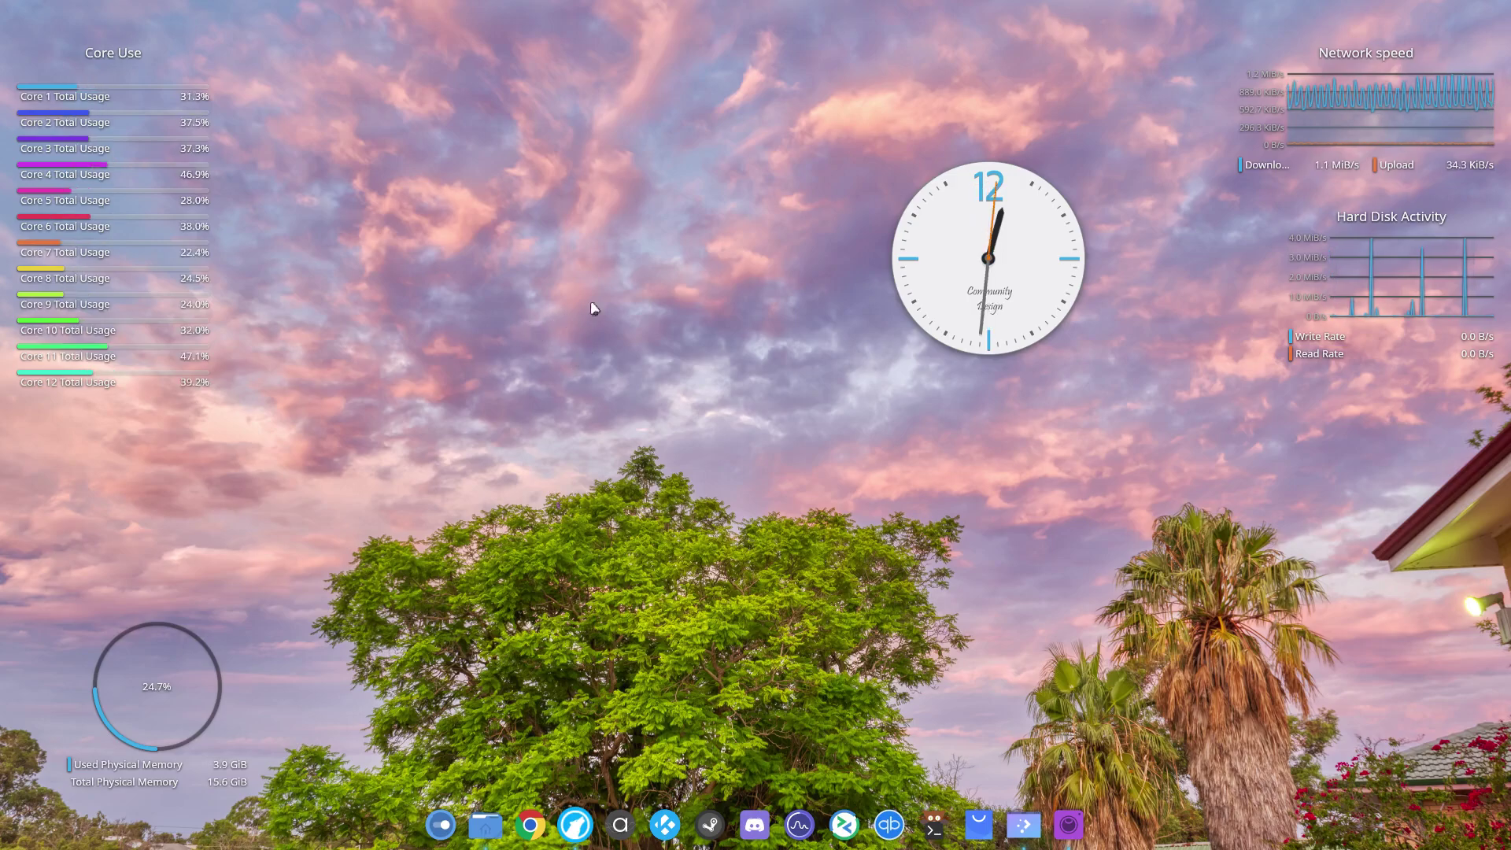
mouse_move(1126, 6)
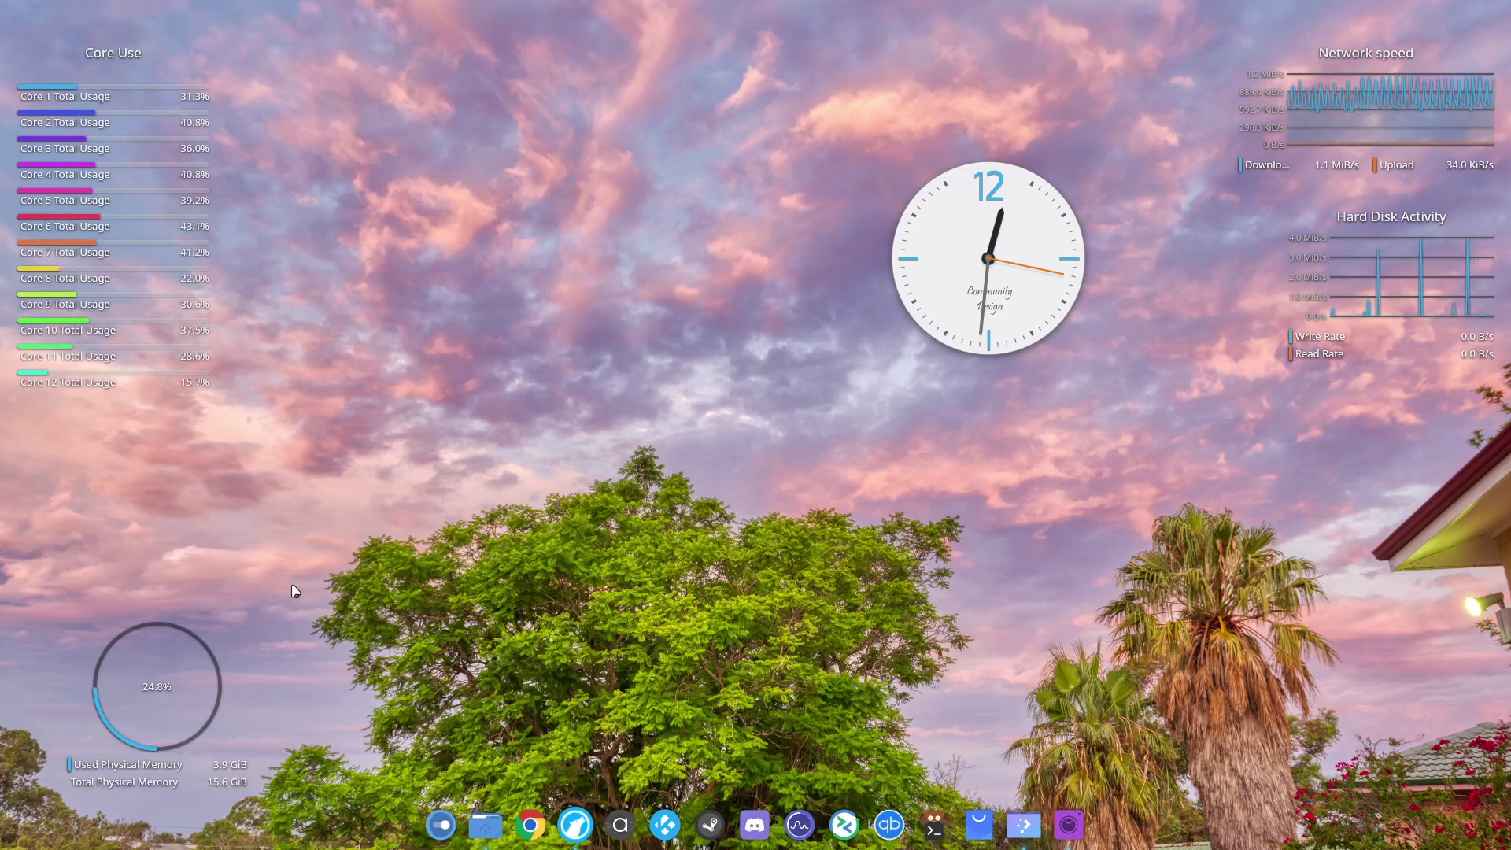
Switch to the Dolphin file manager and browse through the contents of the lib folder
left_click(491, 830)
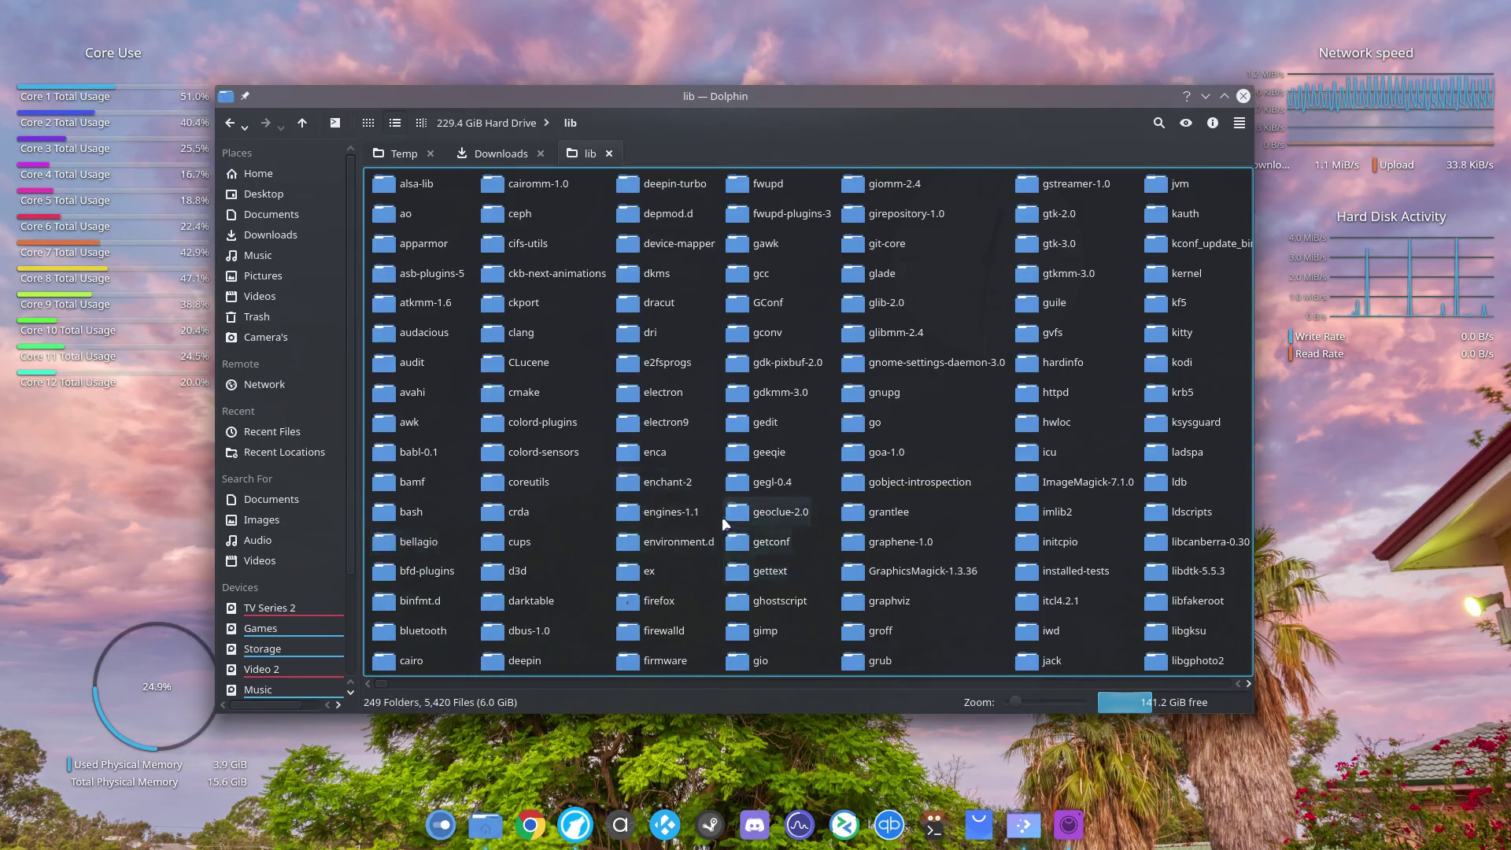
scroll(803, 579, "down", 15)
scroll(803, 574, "down", 5)
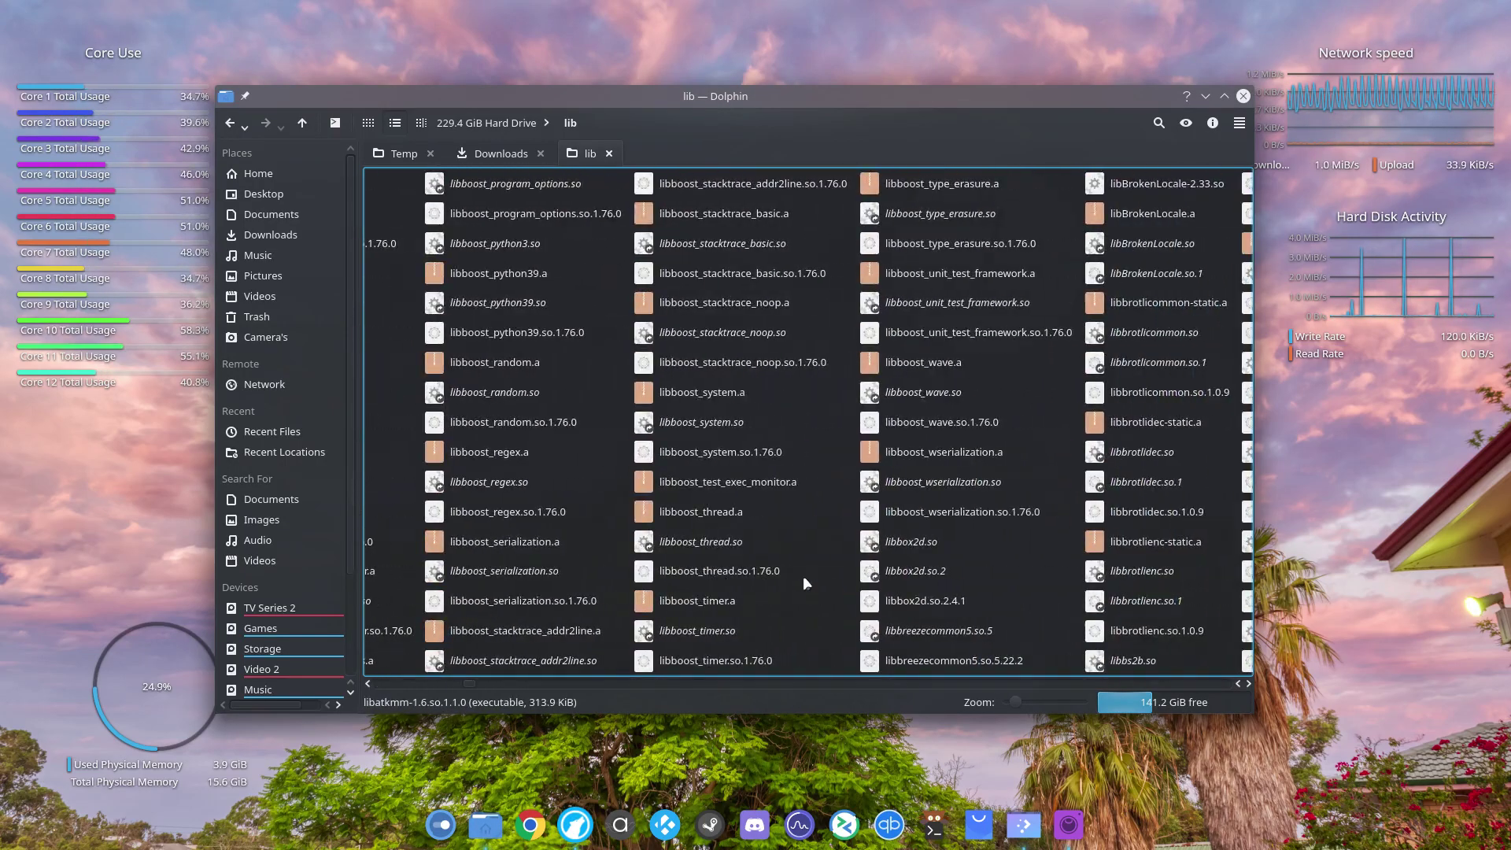
scroll(803, 574, "up", 10)
scroll(802, 575, "up", 10)
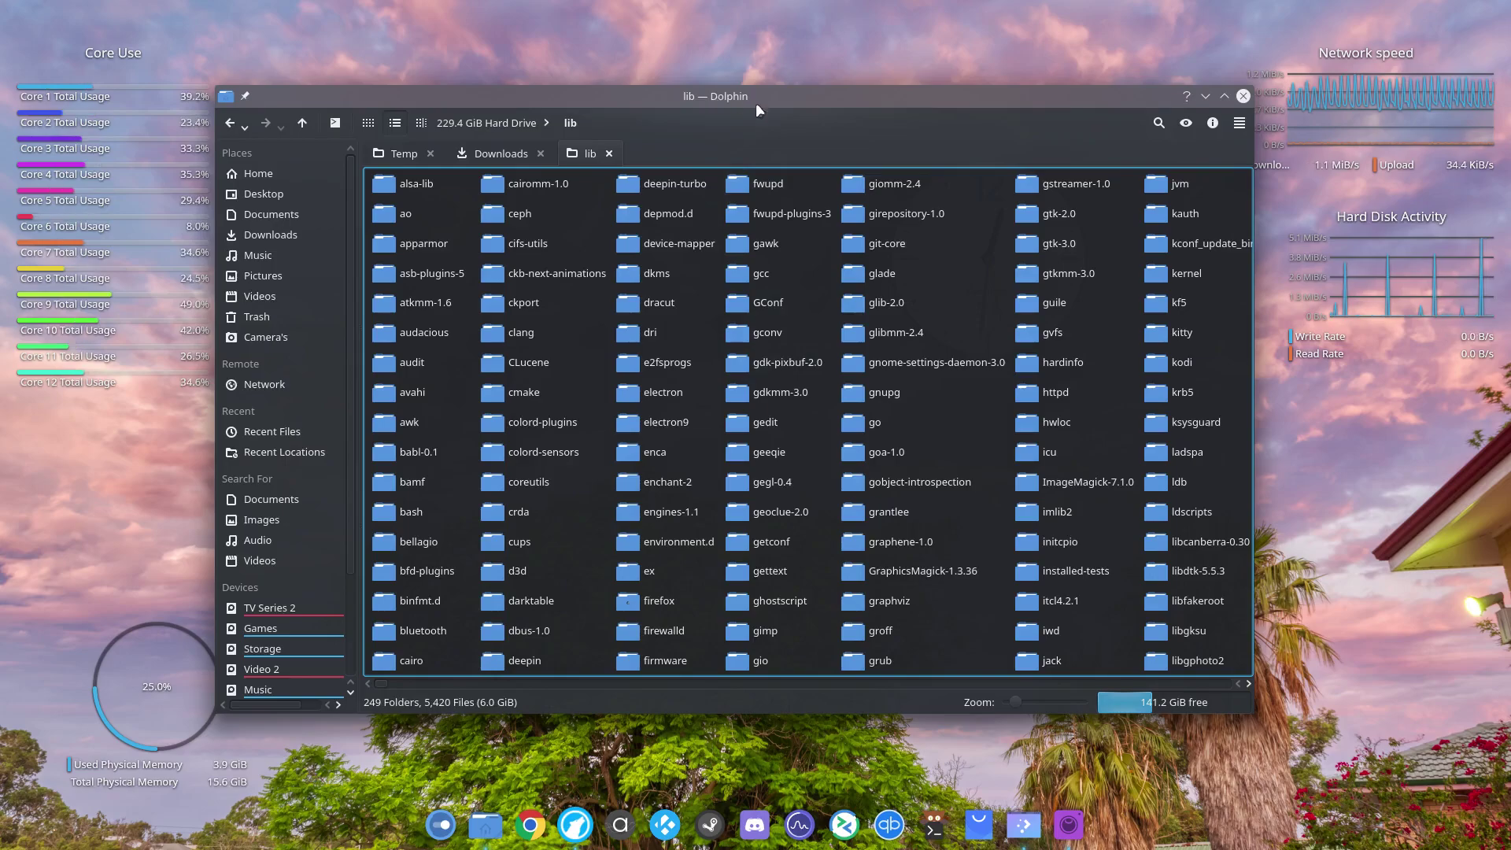
scroll(697, 357, "down", 15)
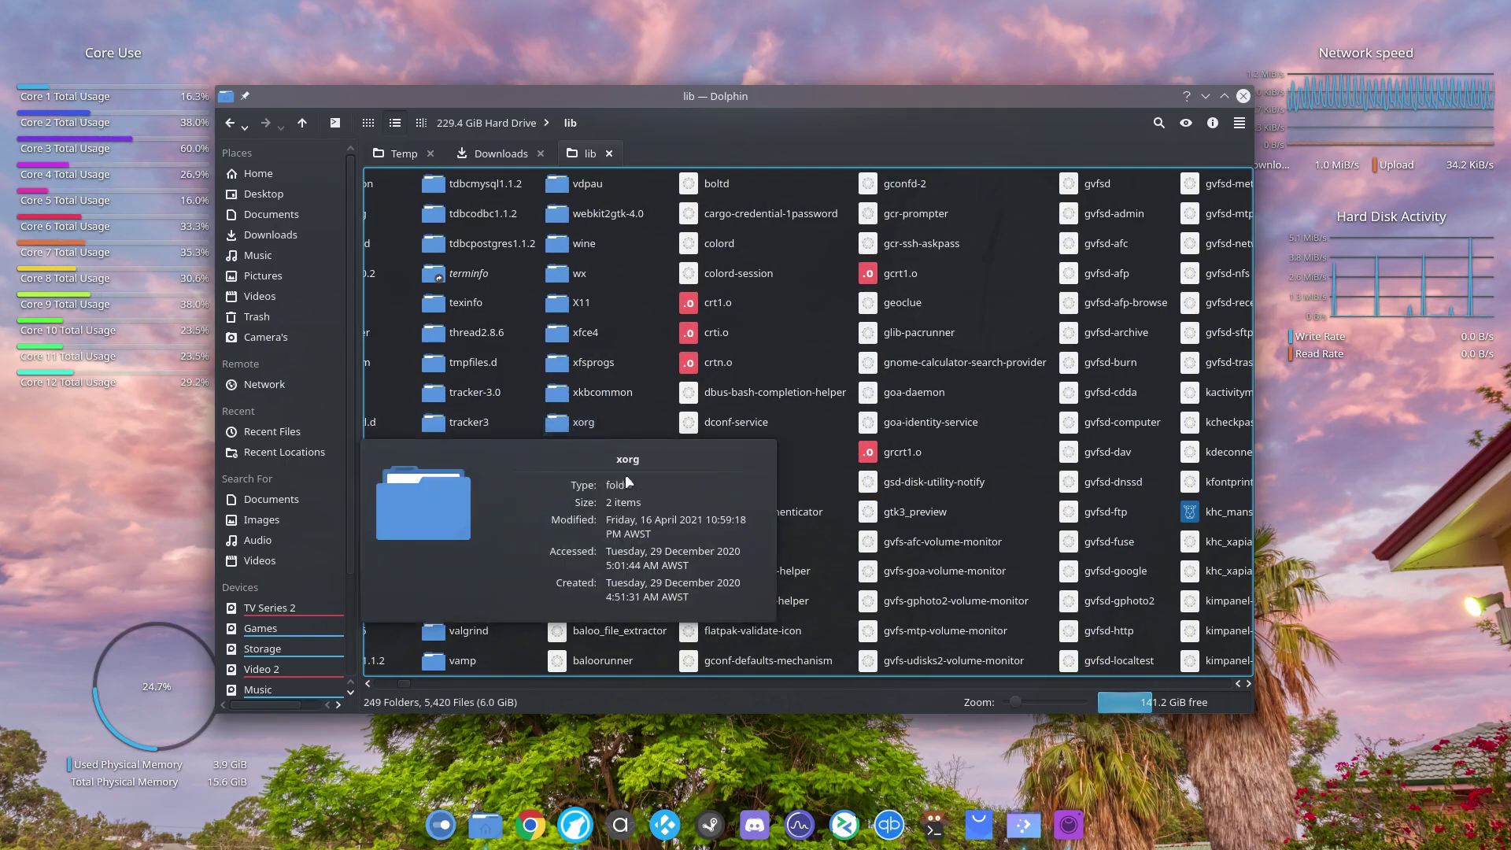
scroll(682, 478, "up", 15)
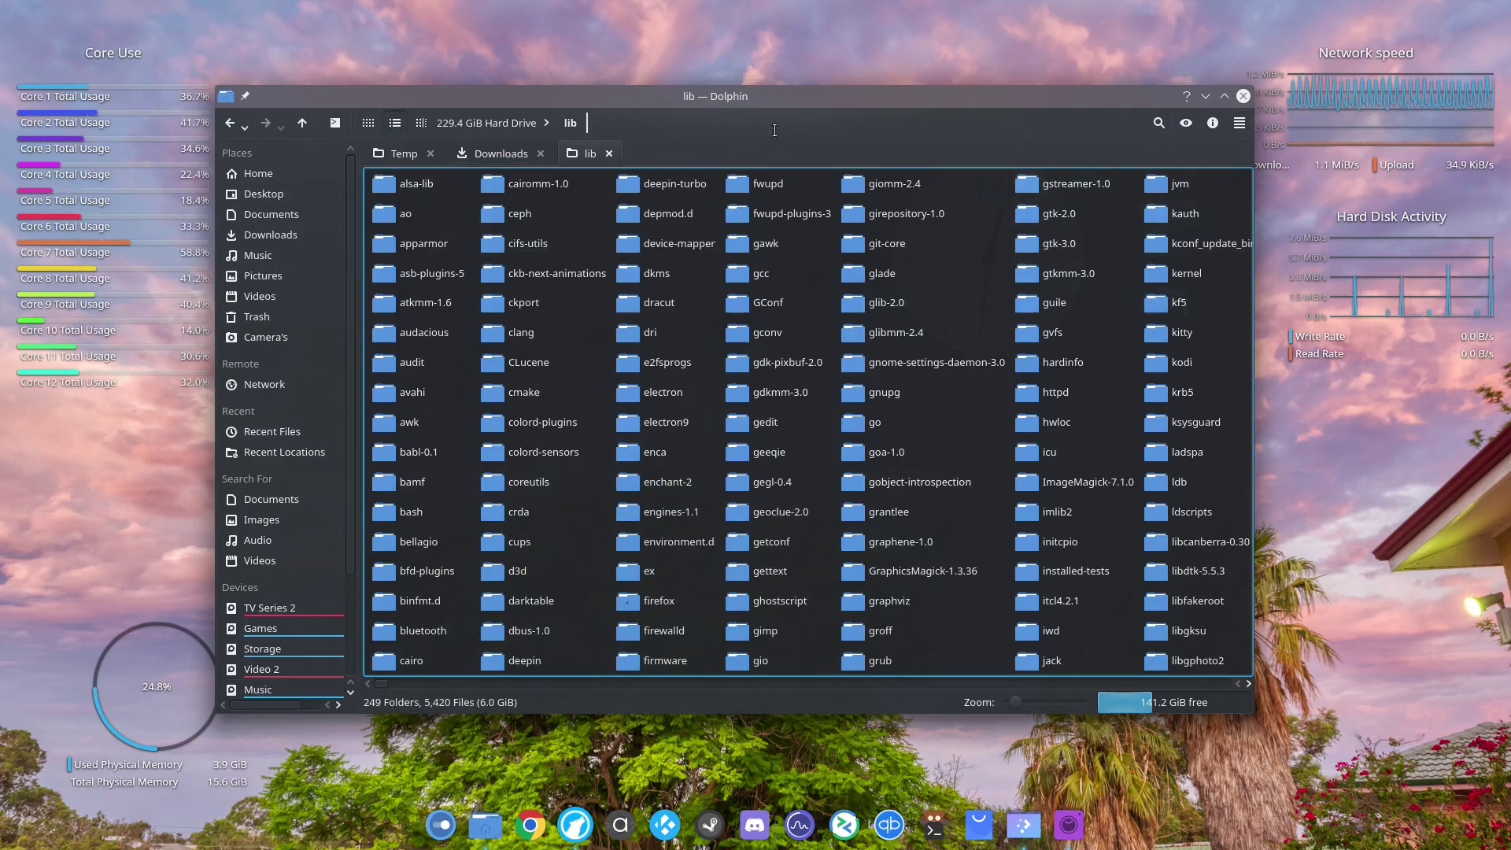
Show and hide Dolphin's built-in terminal, and close the lib tab
left_click(334, 124)
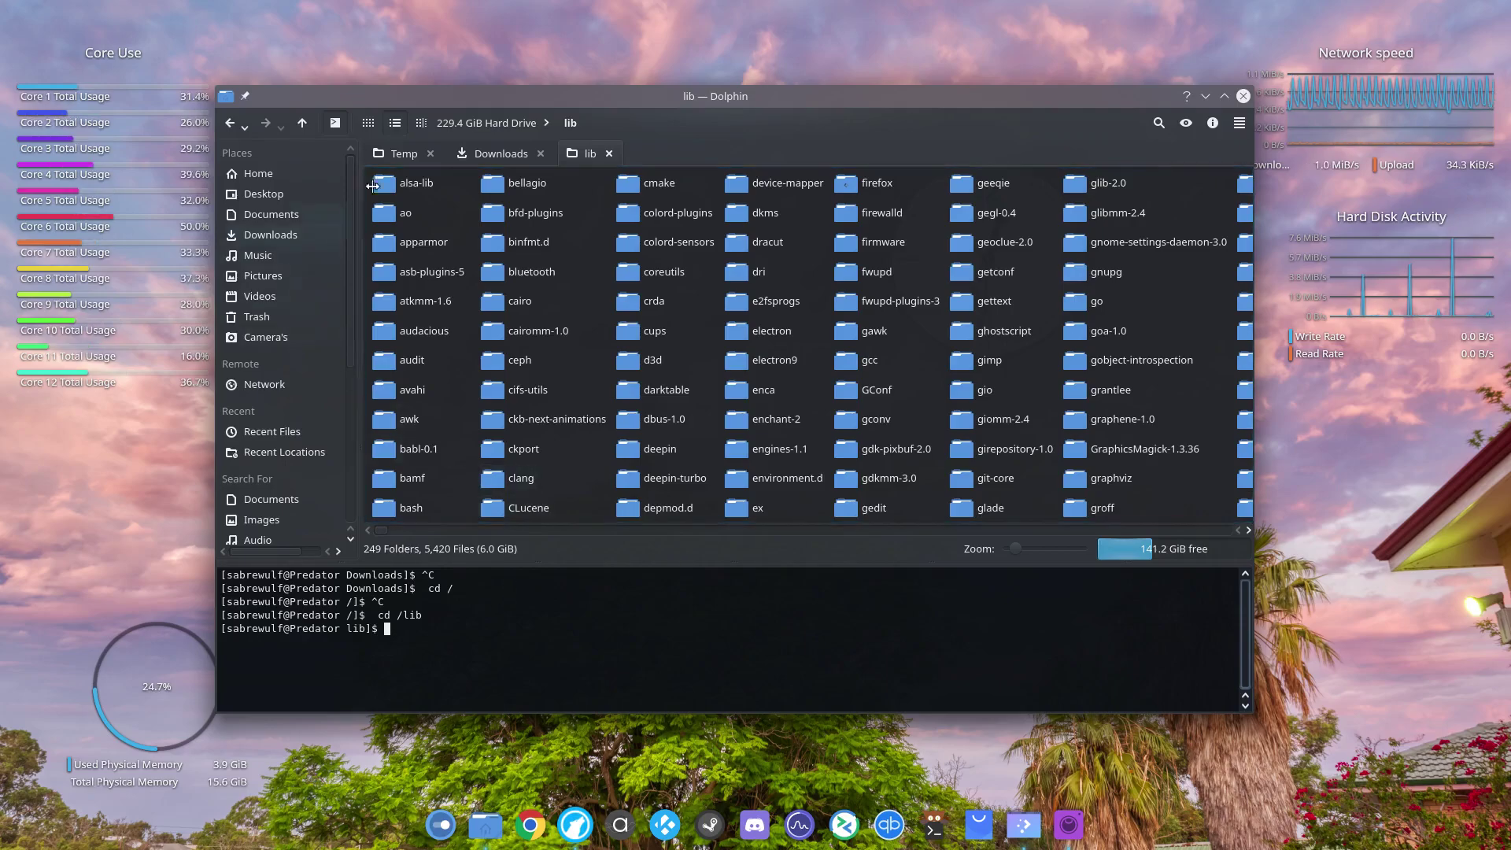
left_click(334, 122)
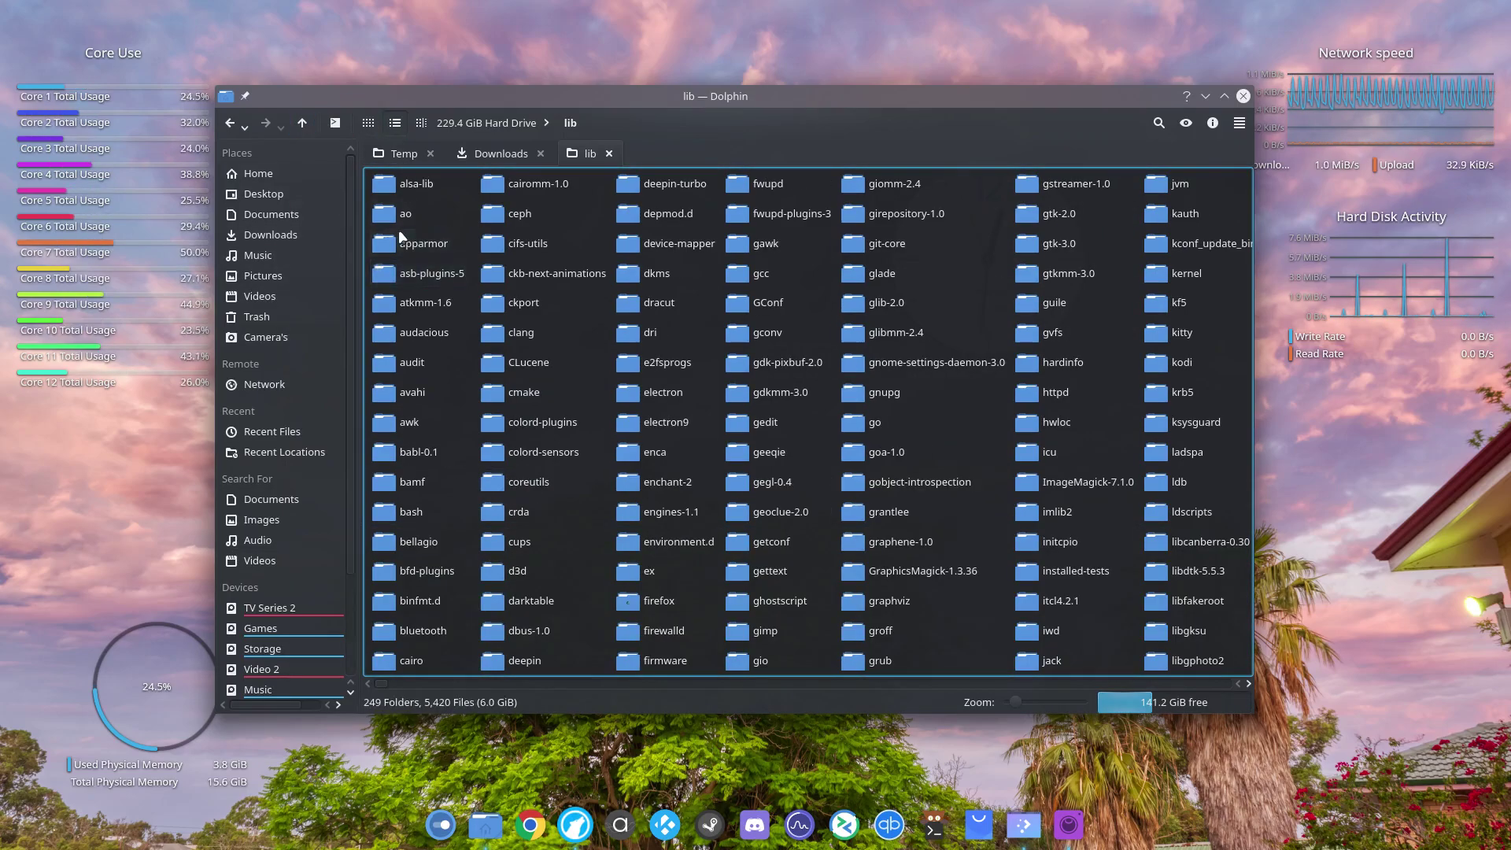
left_click(609, 155)
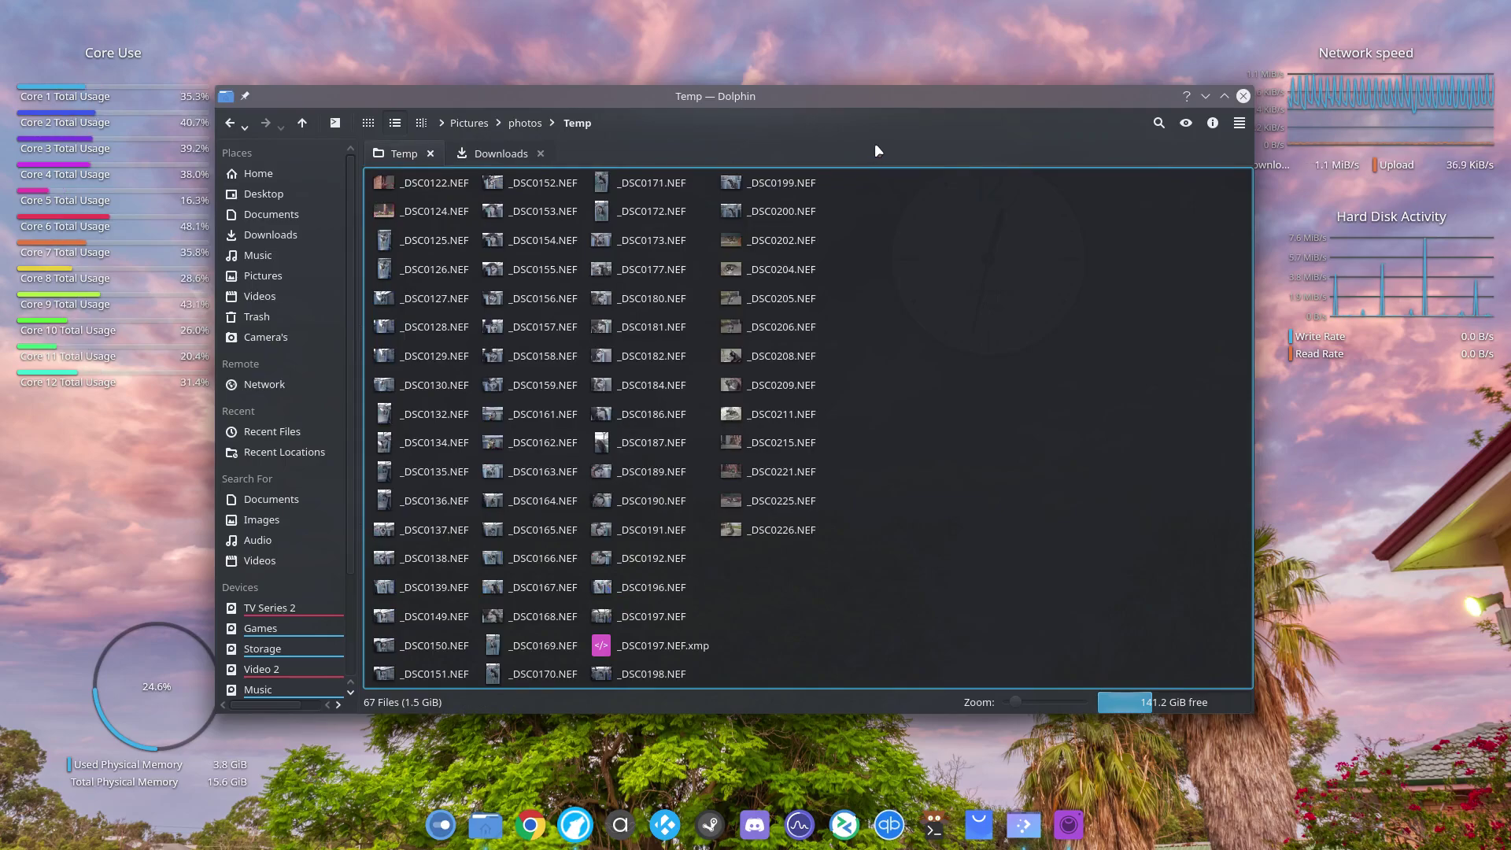
mouse_move(776, 184)
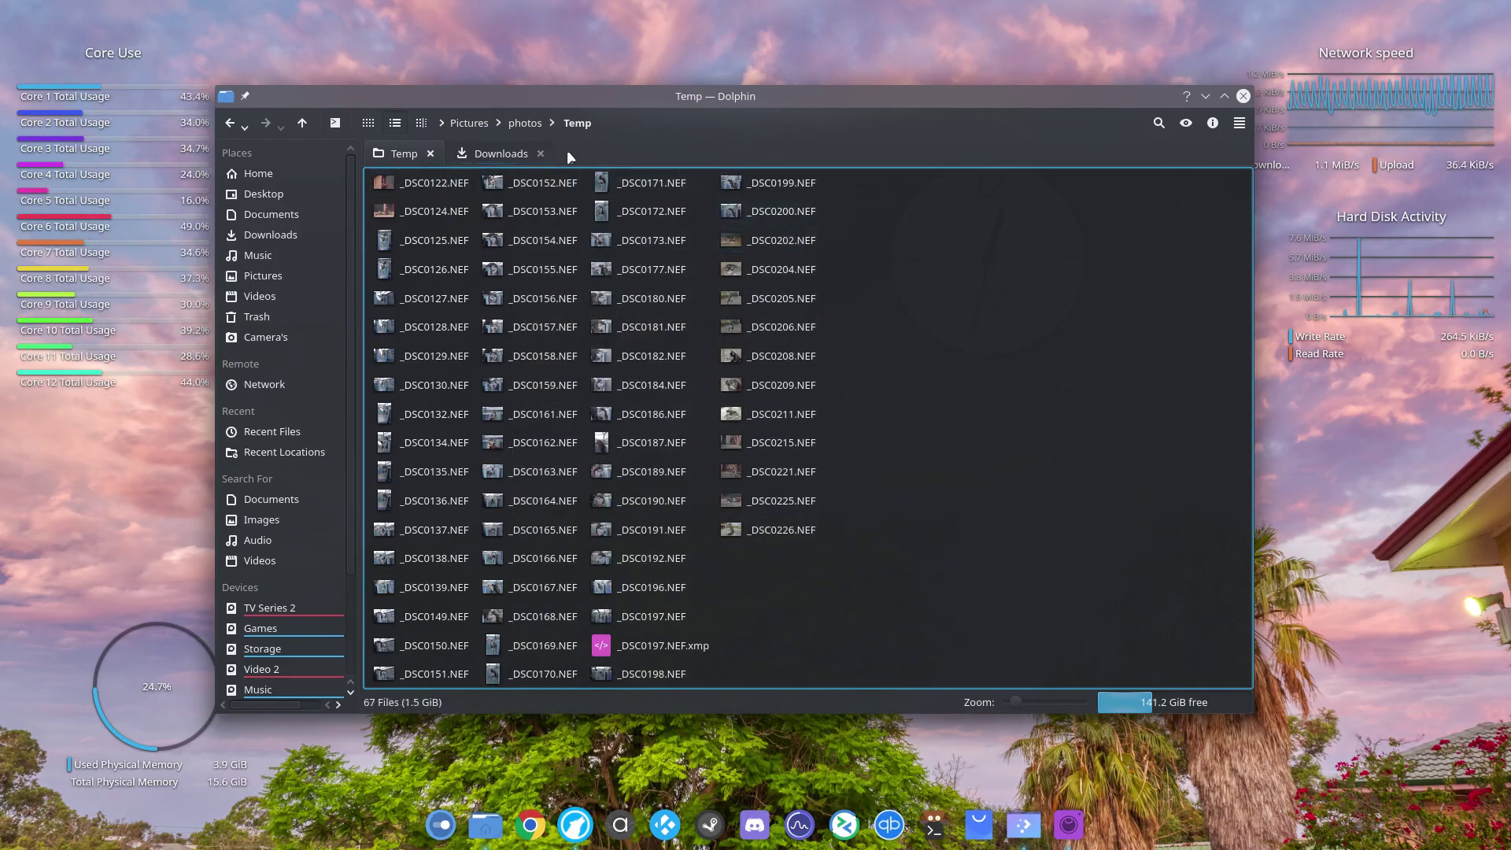
Go to the Home folder, open it in a new tab, and close the original Home tab
left_click(254, 172)
left_click(1239, 123)
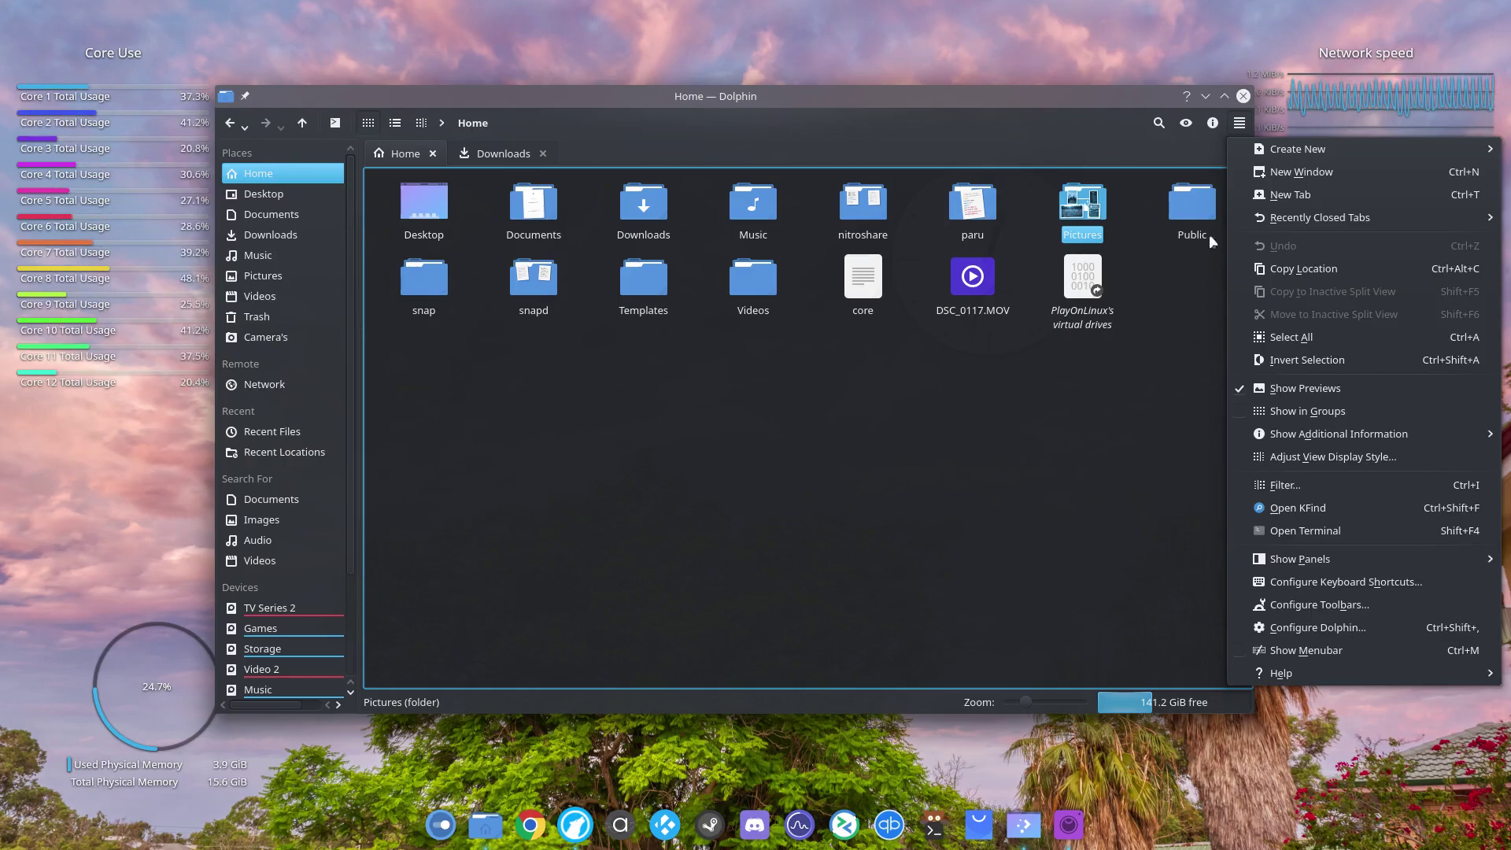
left_click(1262, 196)
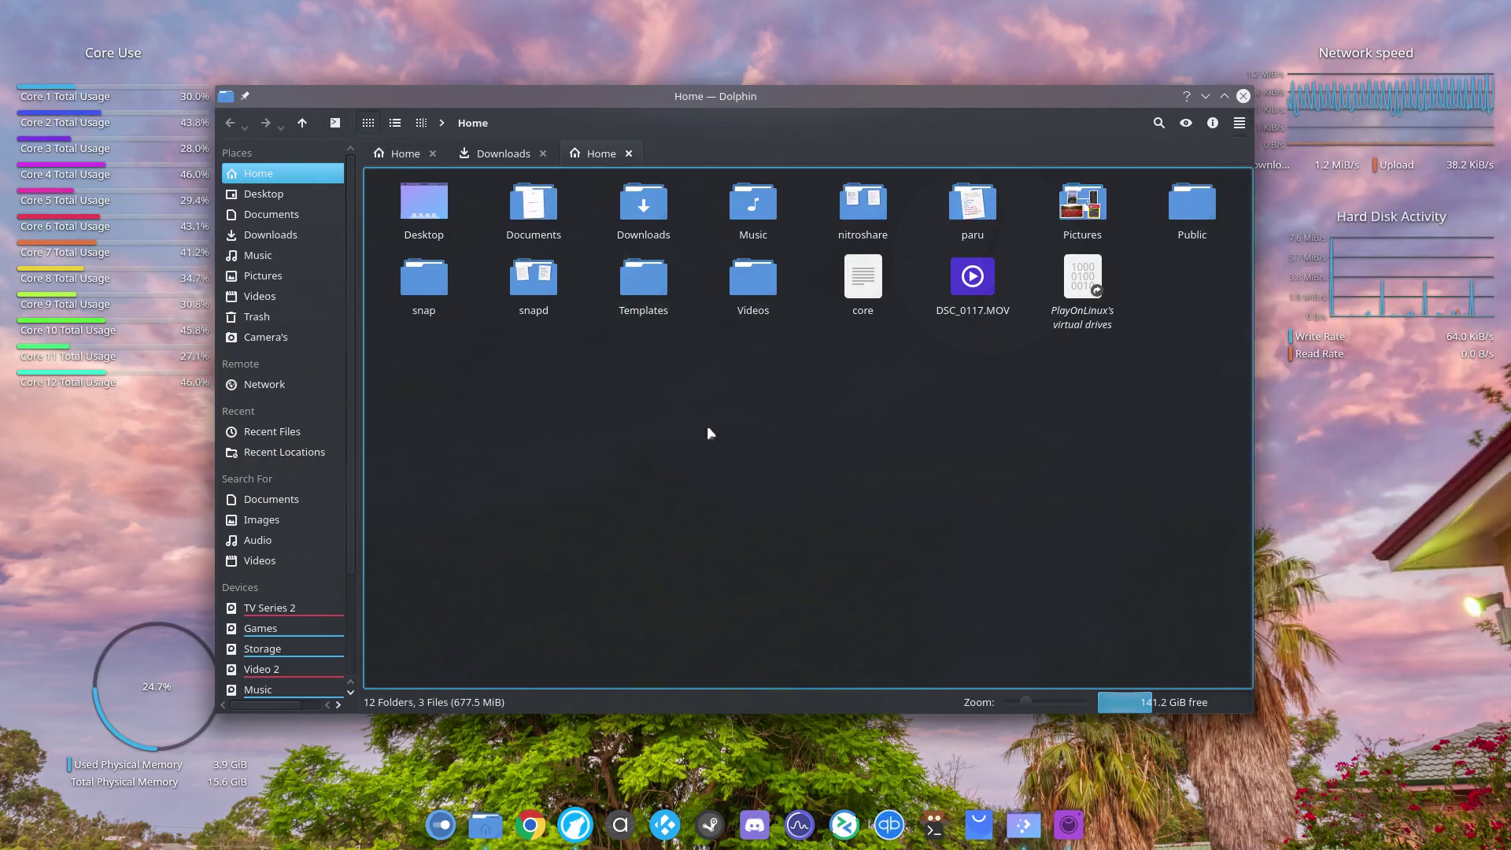
left_click(432, 153)
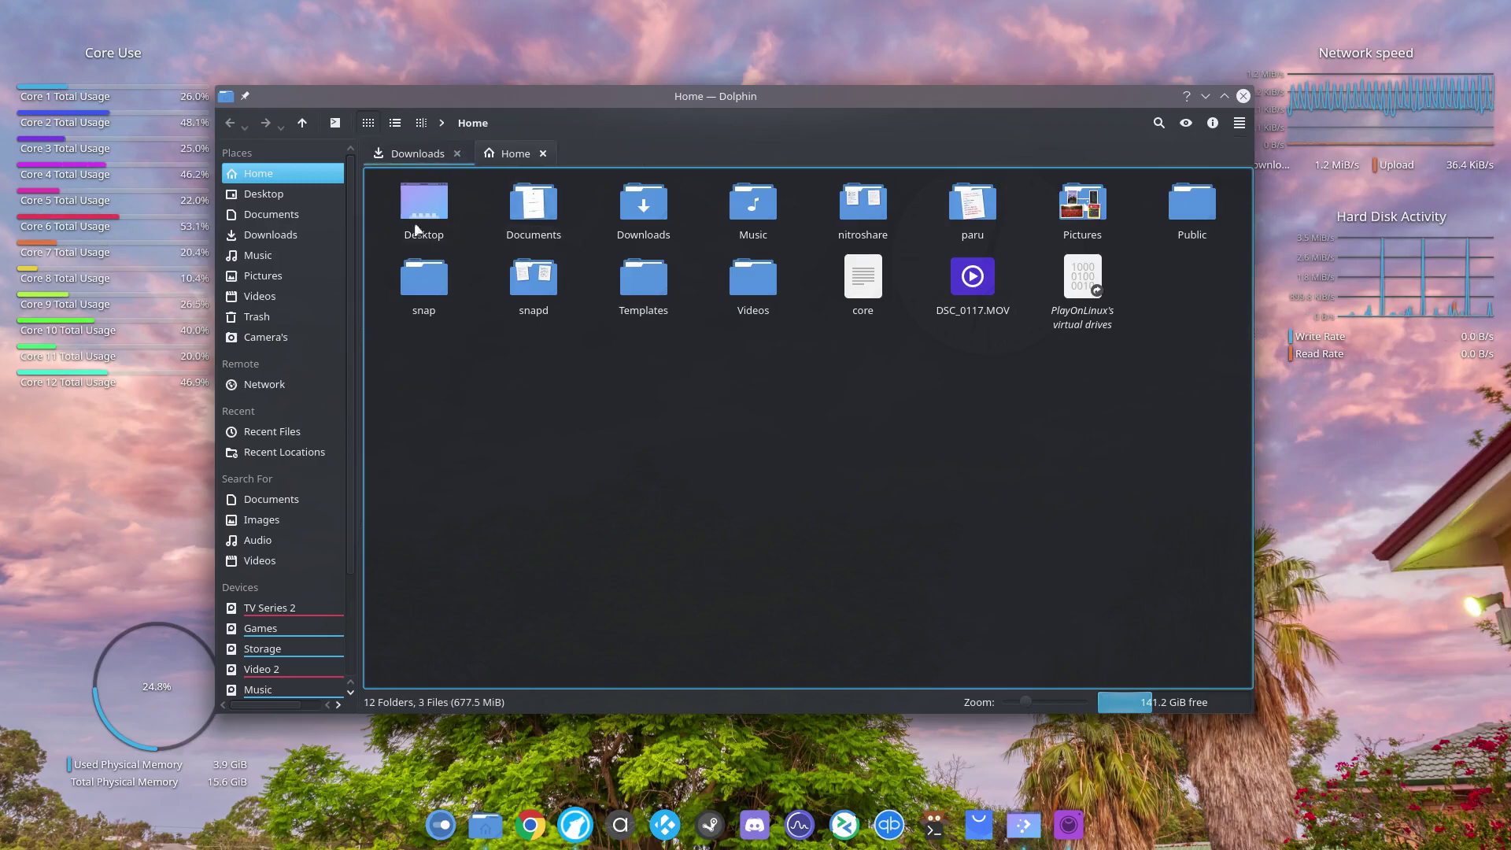
Try larger and smaller icon sizes in the Home folder and return to the original size
scroll(757, 441, "down", 1)
scroll(756, 441, "up", 2)
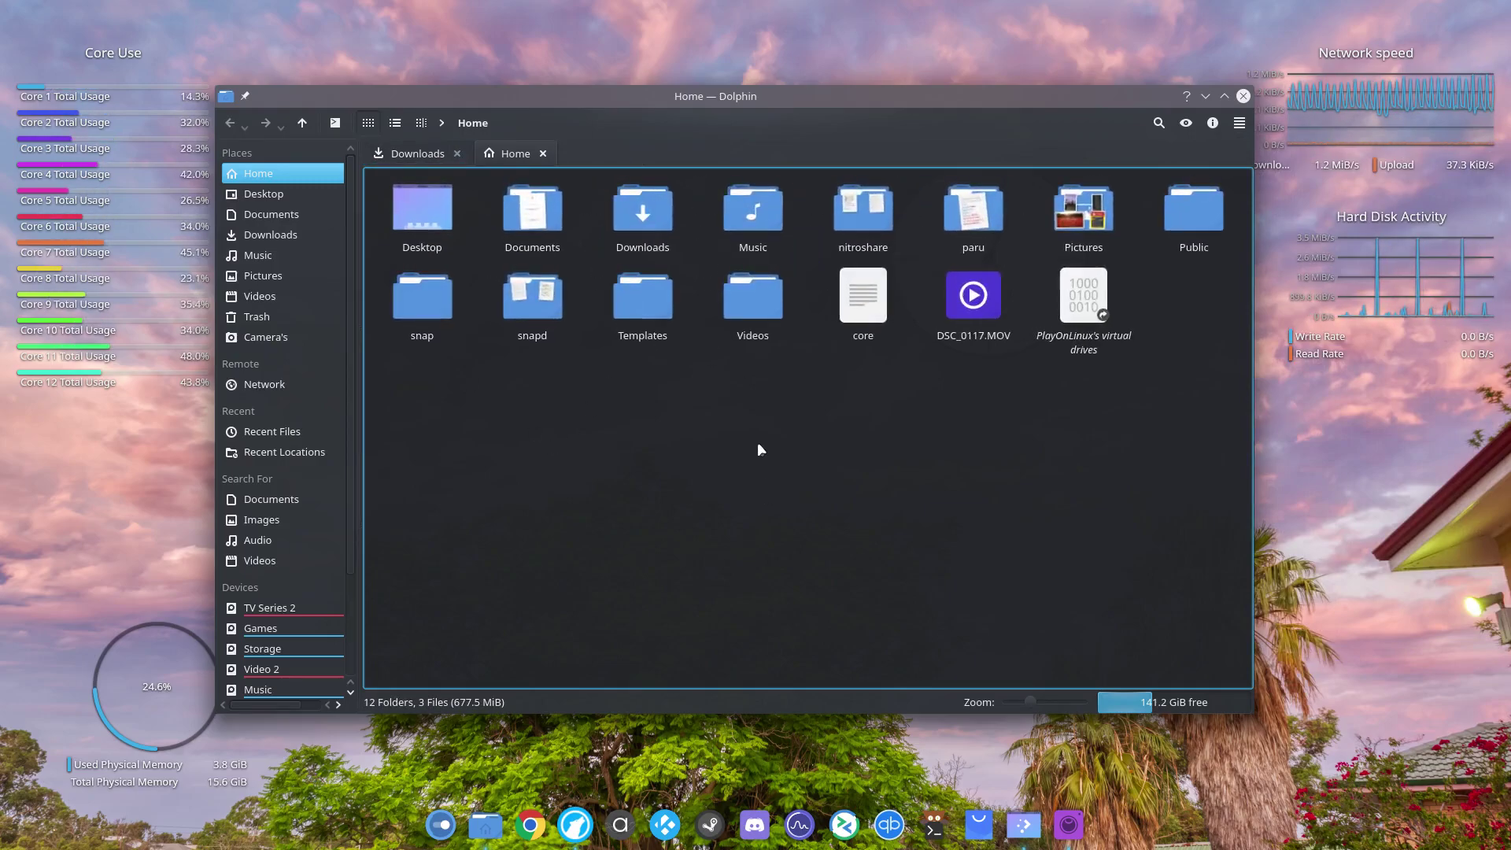
scroll(757, 445, "down", 1)
scroll(758, 446, "up", 1)
scroll(757, 445, "down", 2)
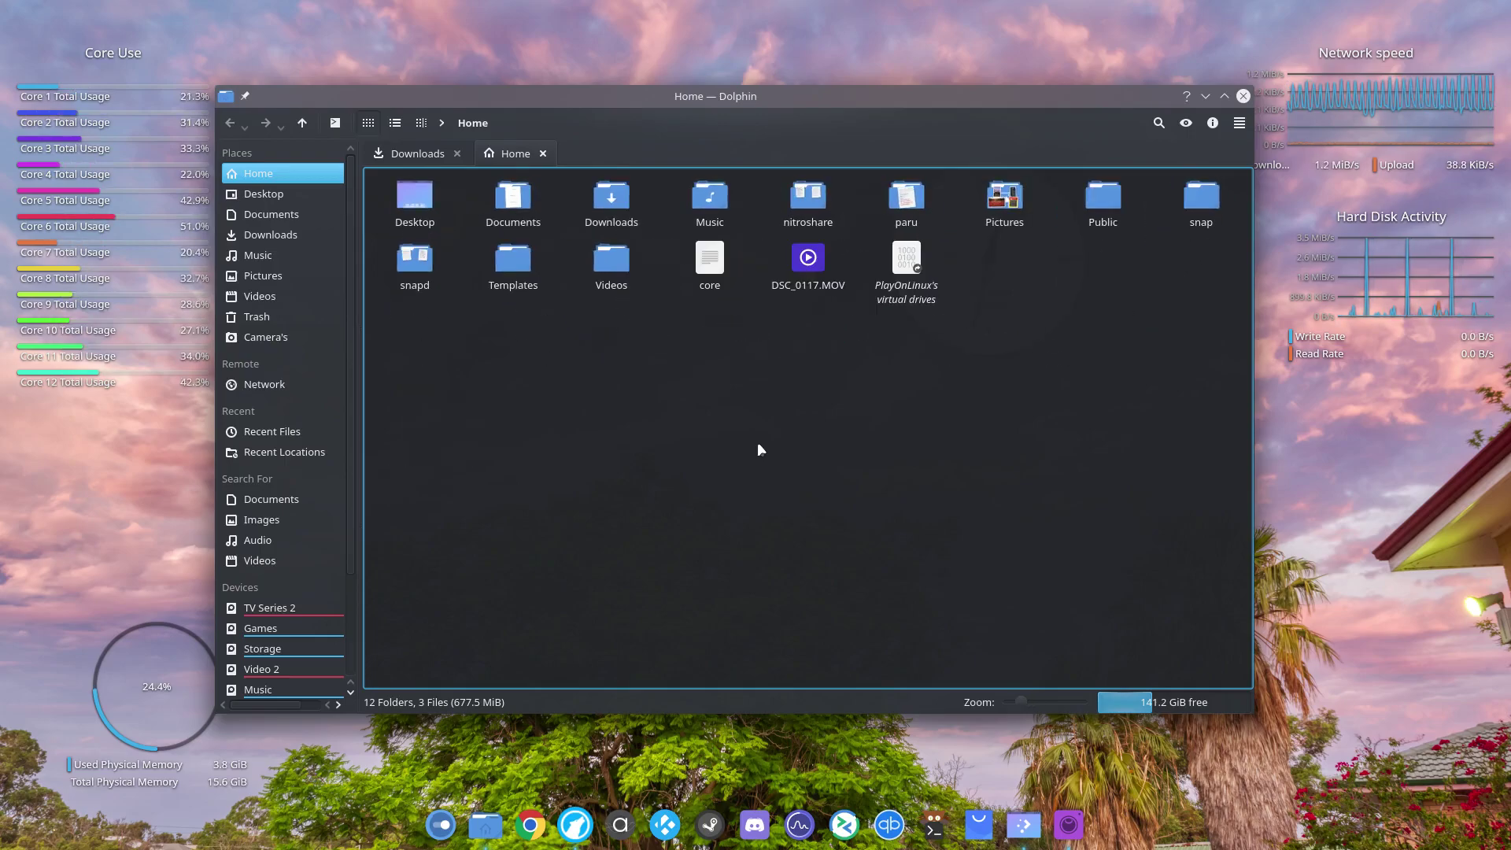
scroll(757, 445, "up", 2)
scroll(757, 441, "down", 1)
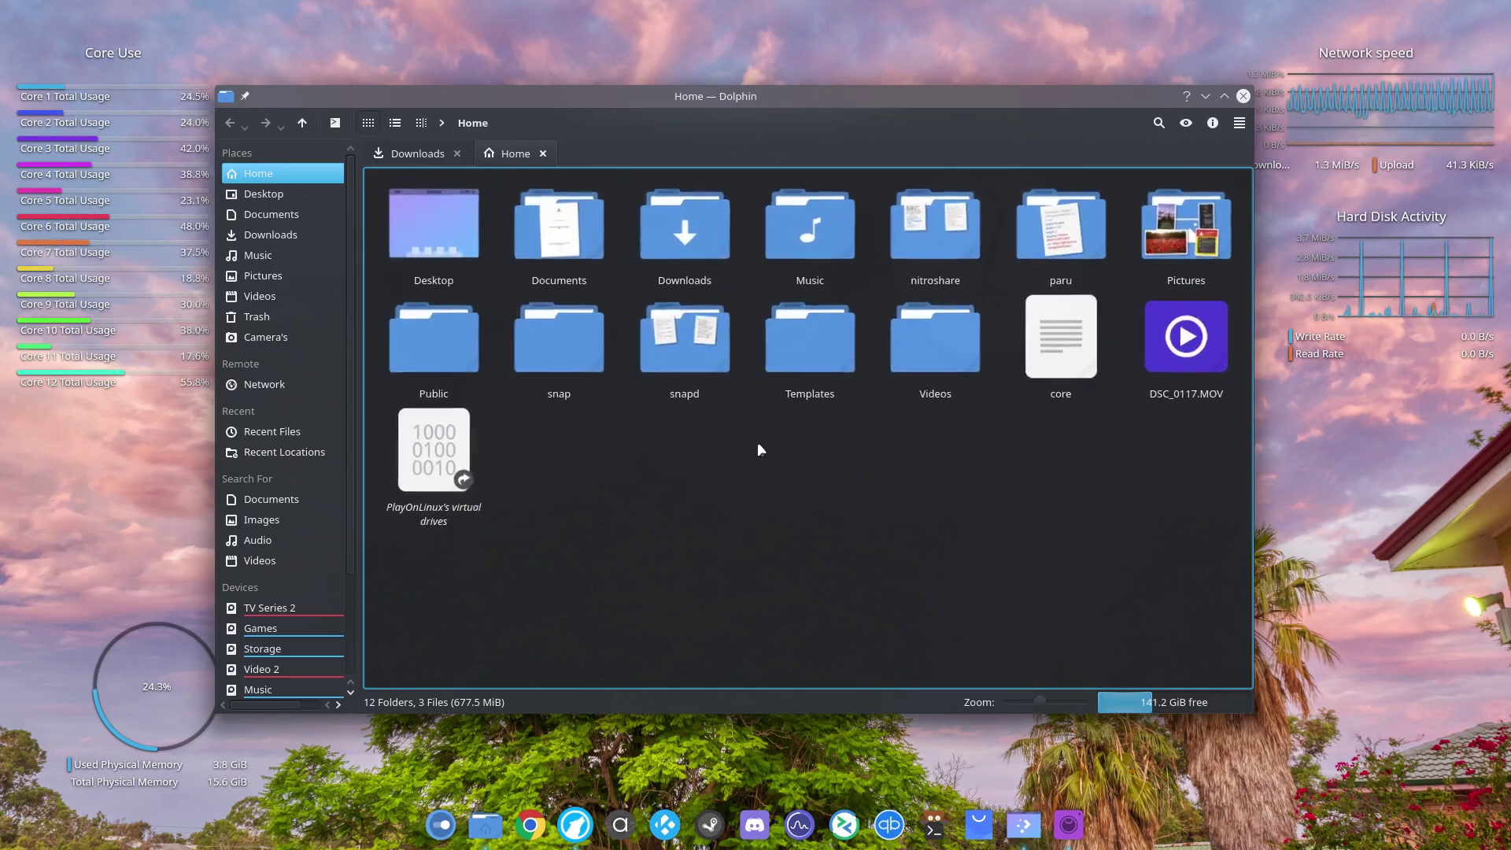
scroll(757, 441, "down", 1)
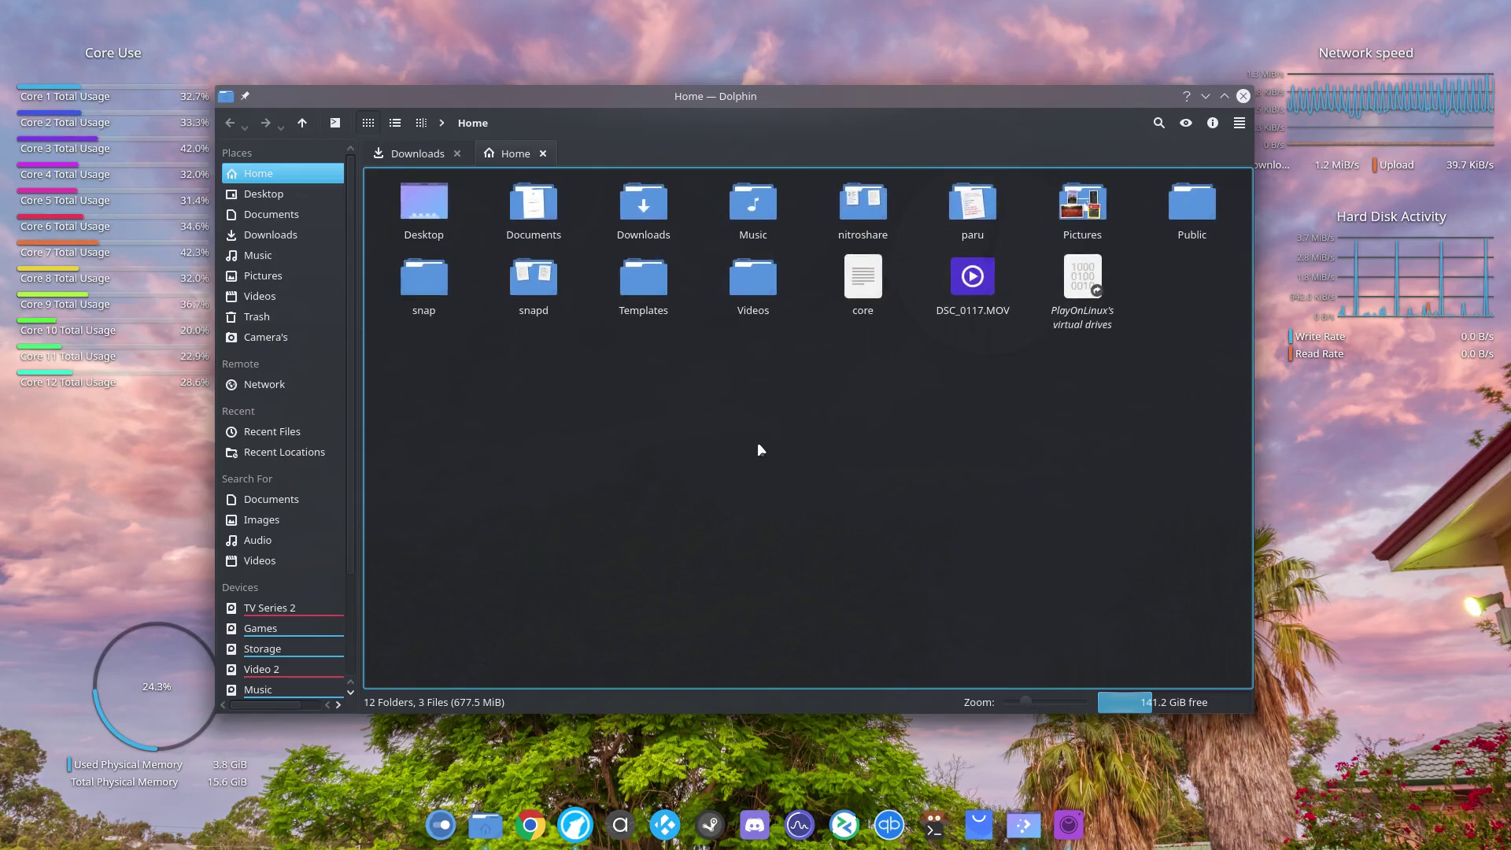
scroll(757, 441, "up", 1)
scroll(757, 442, "down", 1)
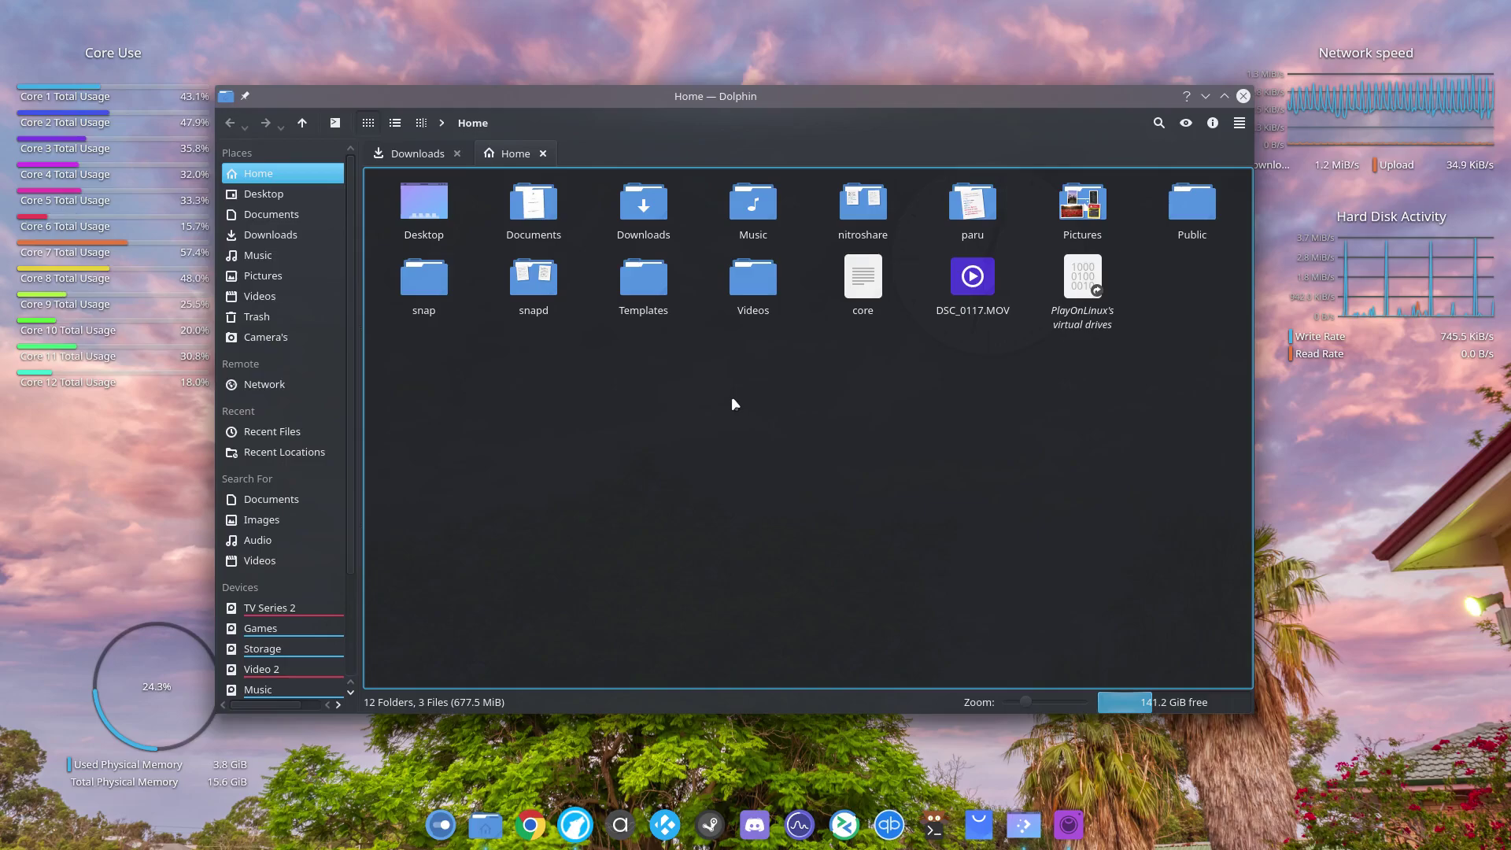
scroll(811, 397, "down", 1)
scroll(810, 397, "up", 1)
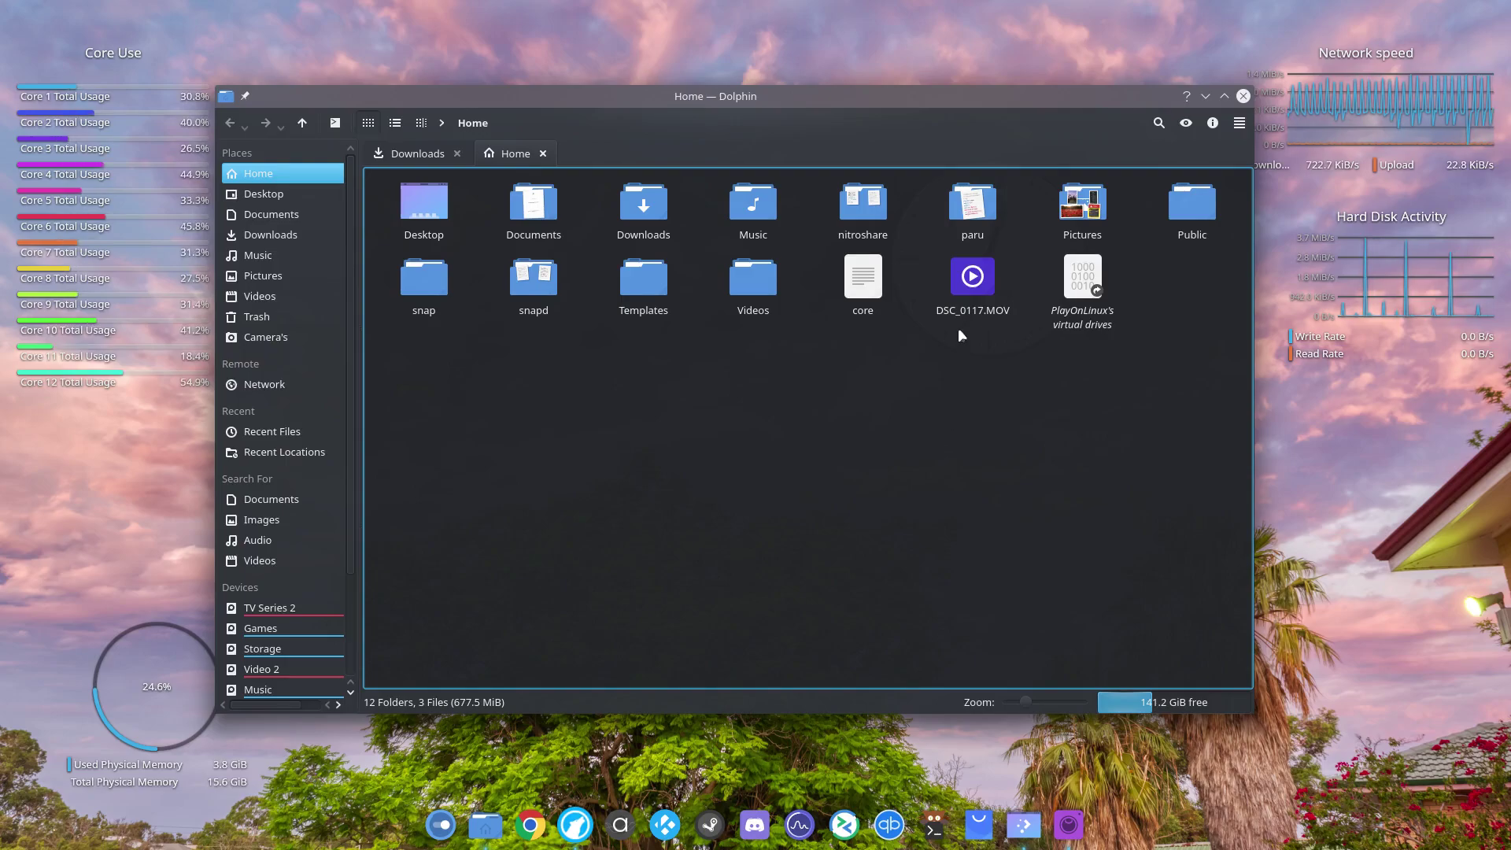
Play the DSC_0117.MOV video from the Home folder, and close the player
double_click(972, 281)
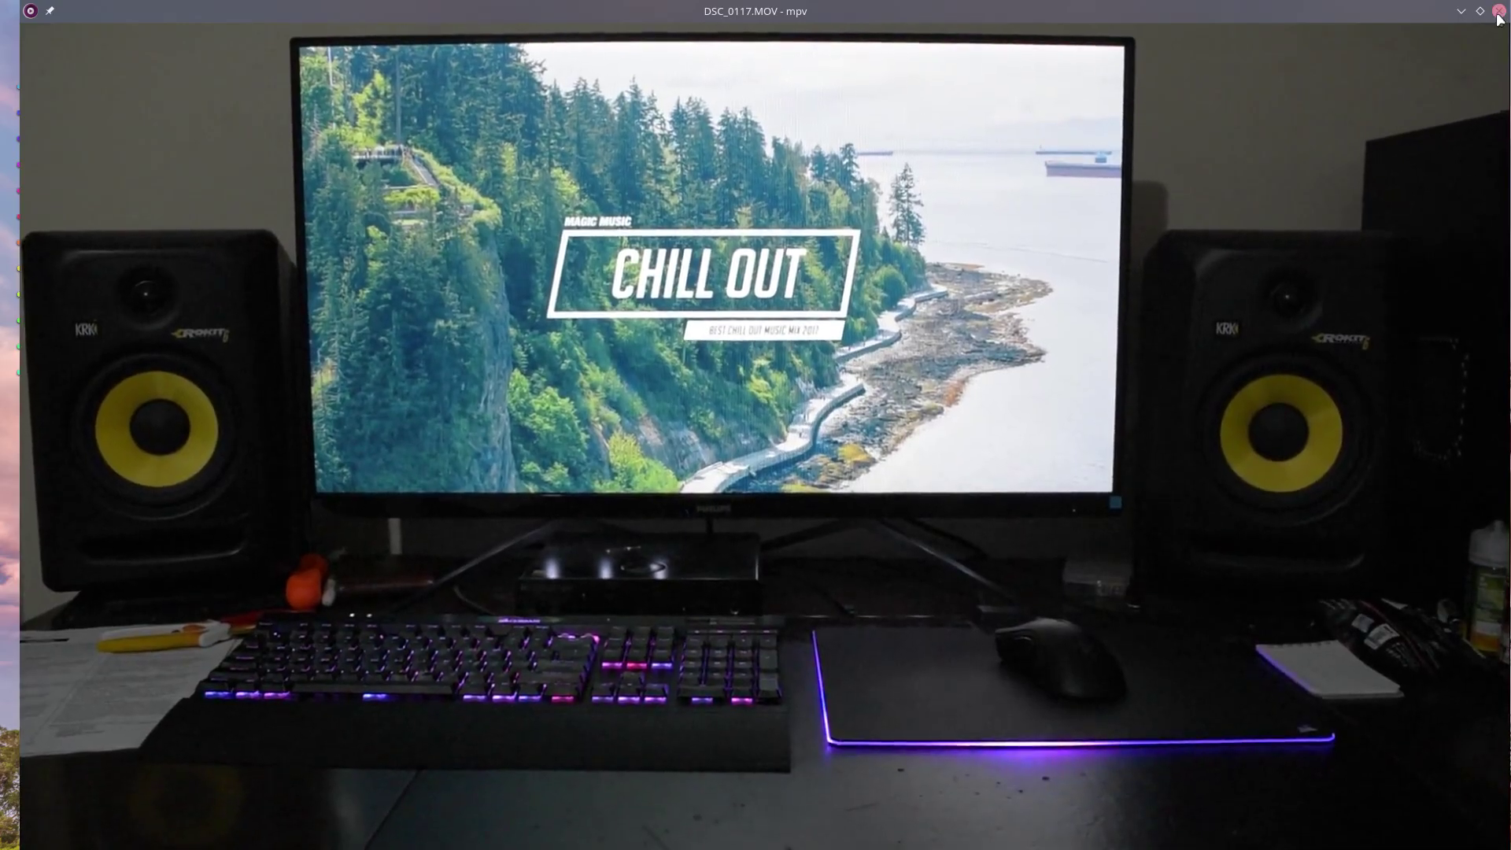
left_click(1499, 11)
left_click(784, 367)
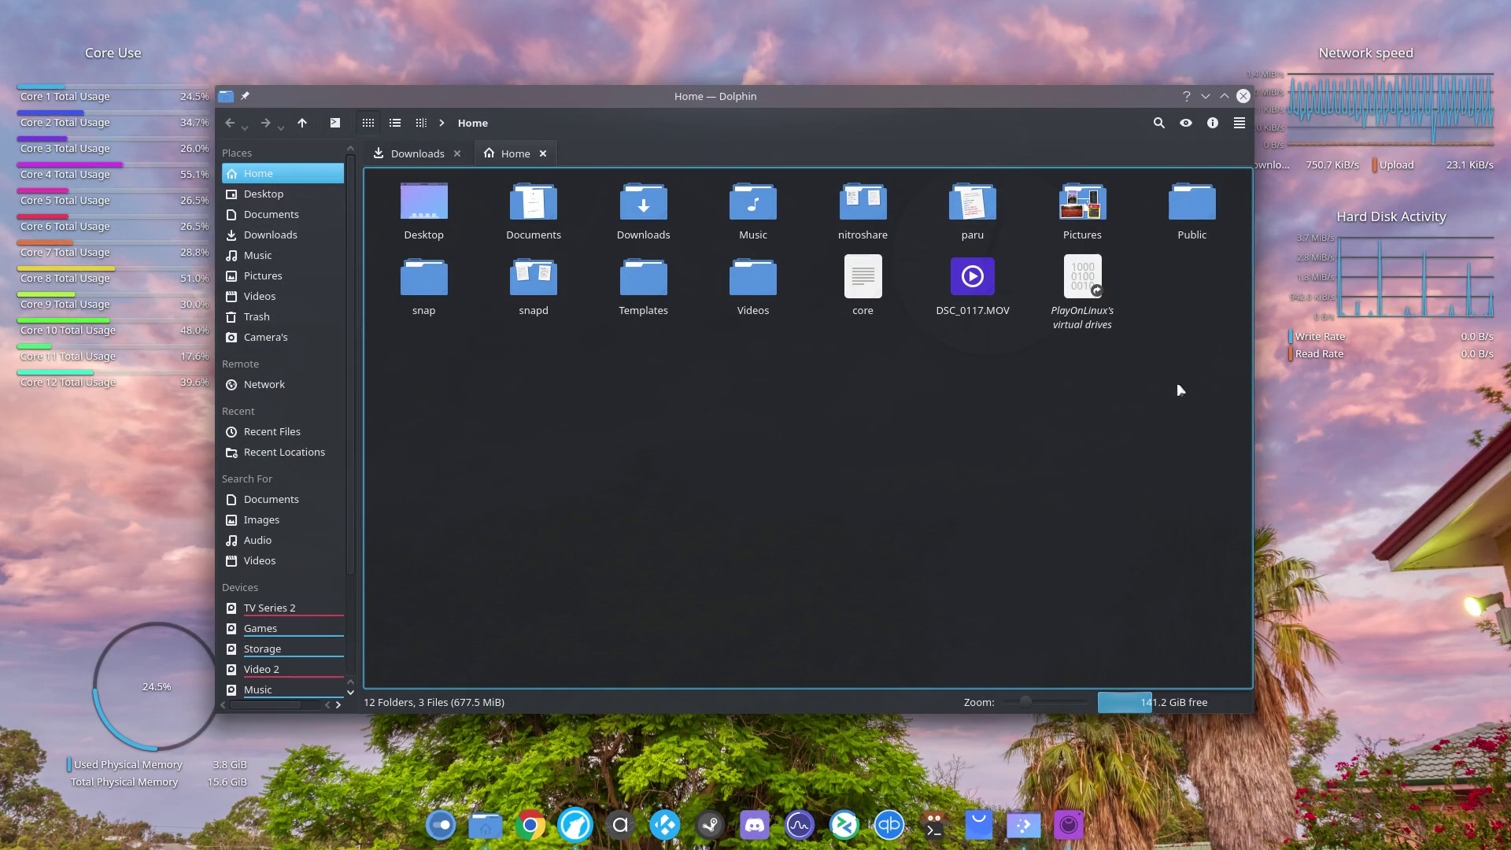
Review the Startup, View Modes and Context Menu pages of Dolphin's preferences, and close the preferences without changing anything
left_click(1238, 124)
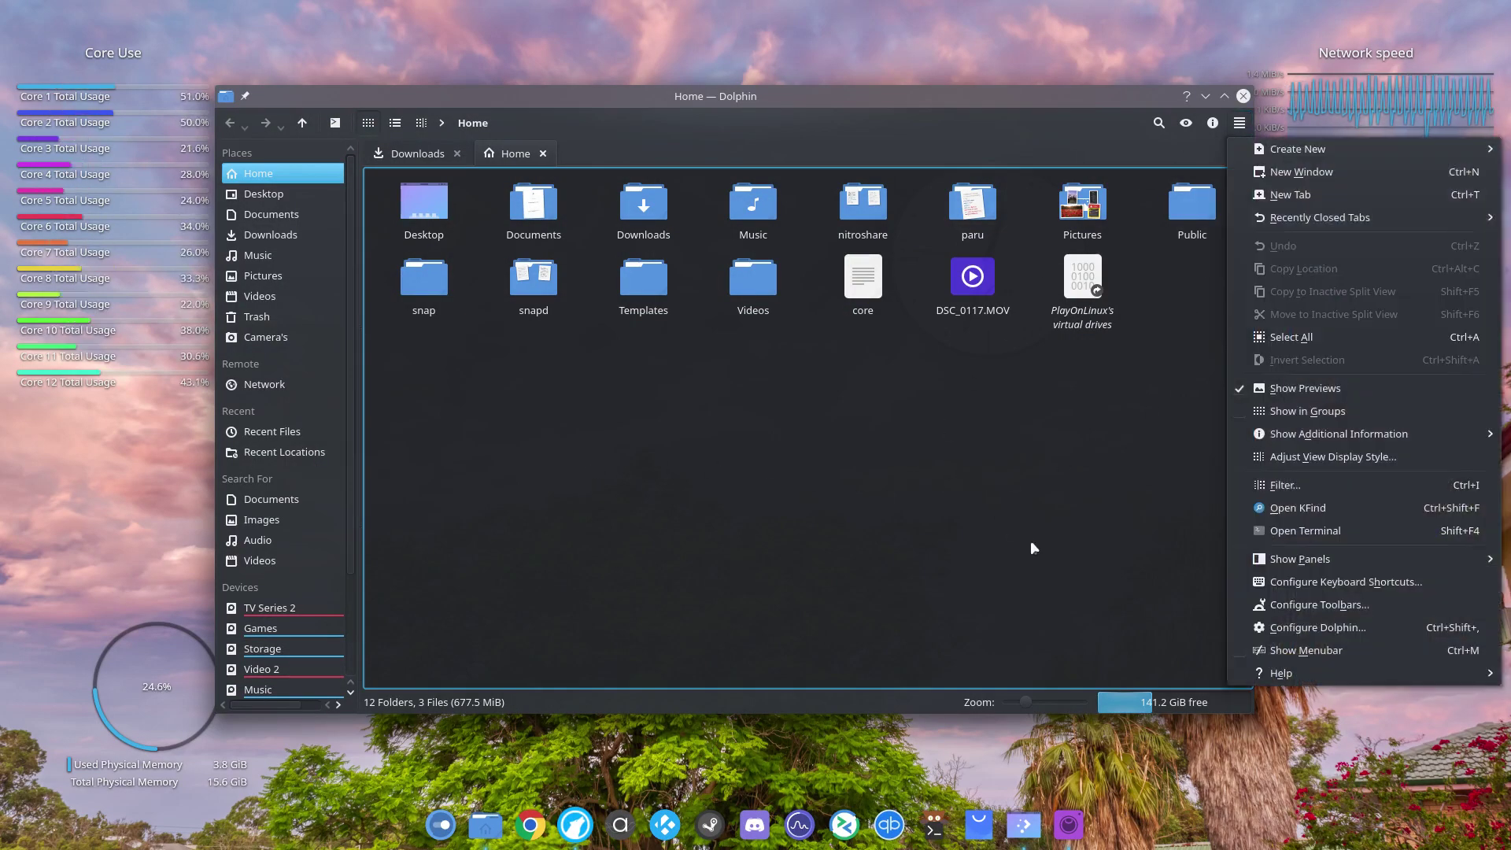
left_click(1286, 628)
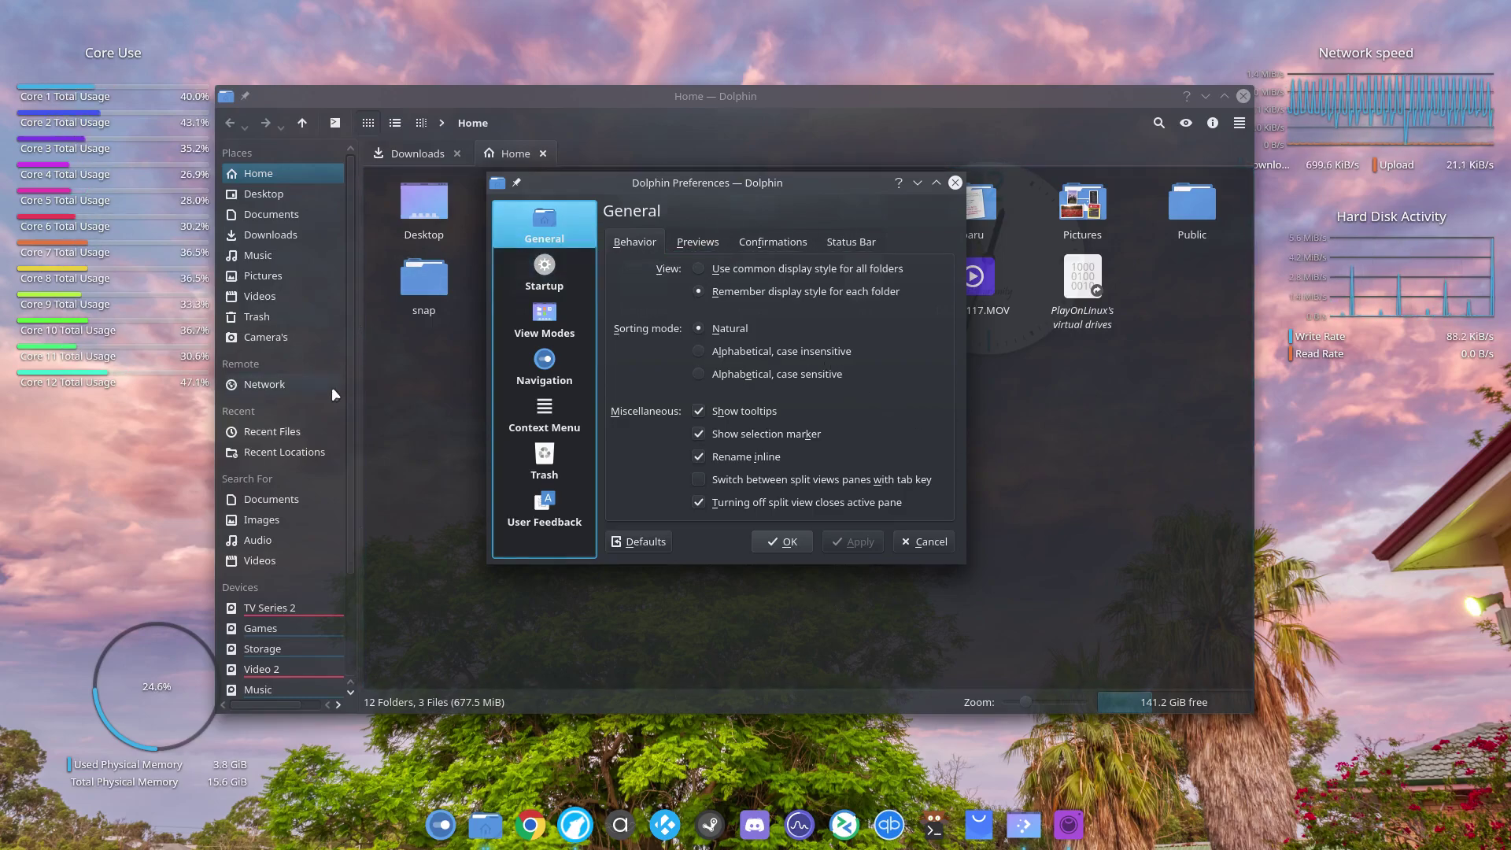
left_click(547, 283)
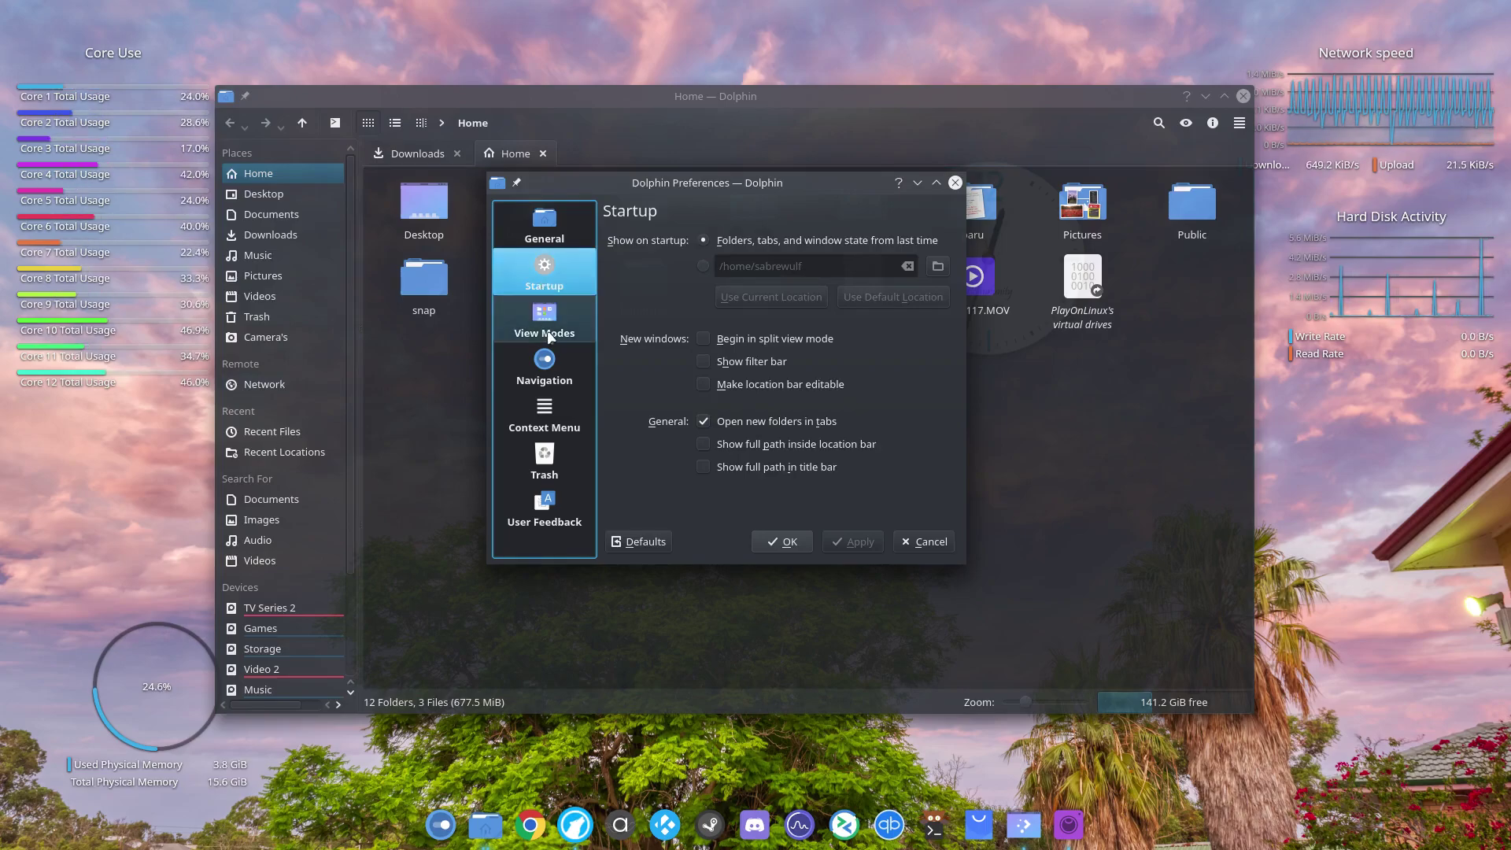
left_click(549, 332)
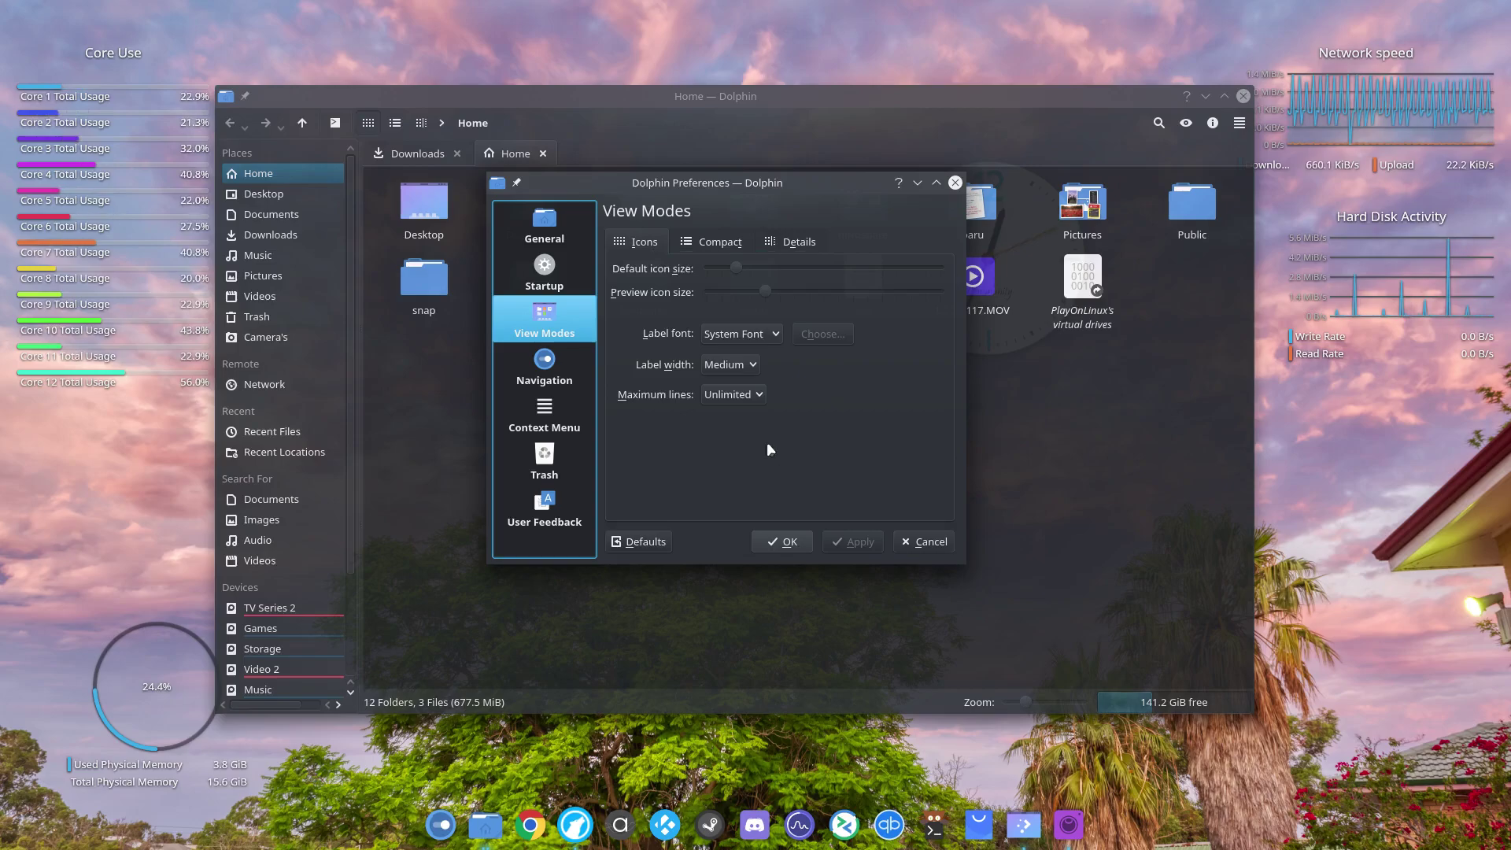
left_click(554, 421)
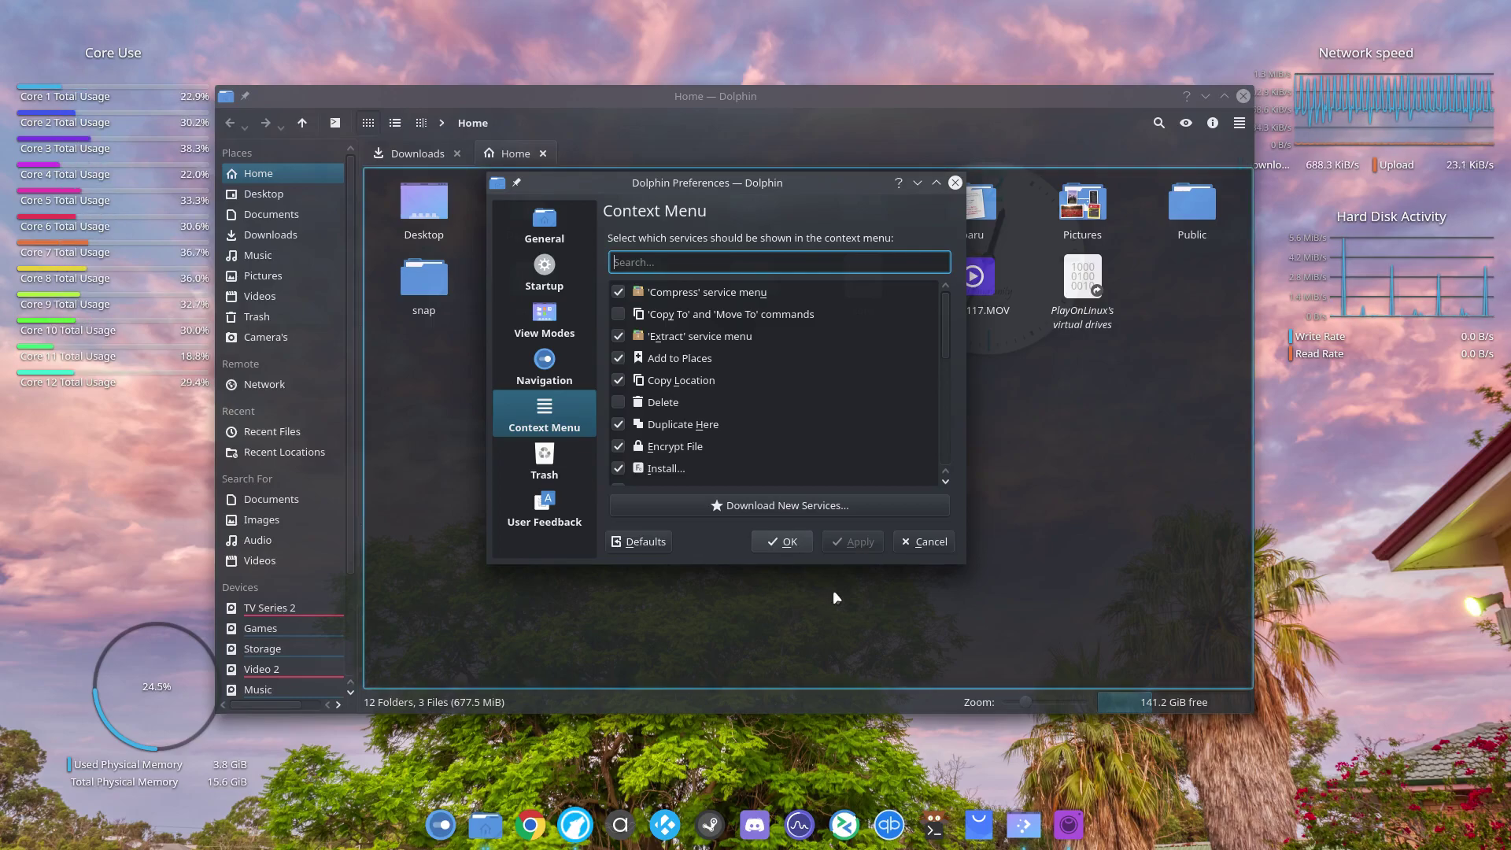
left_click(953, 183)
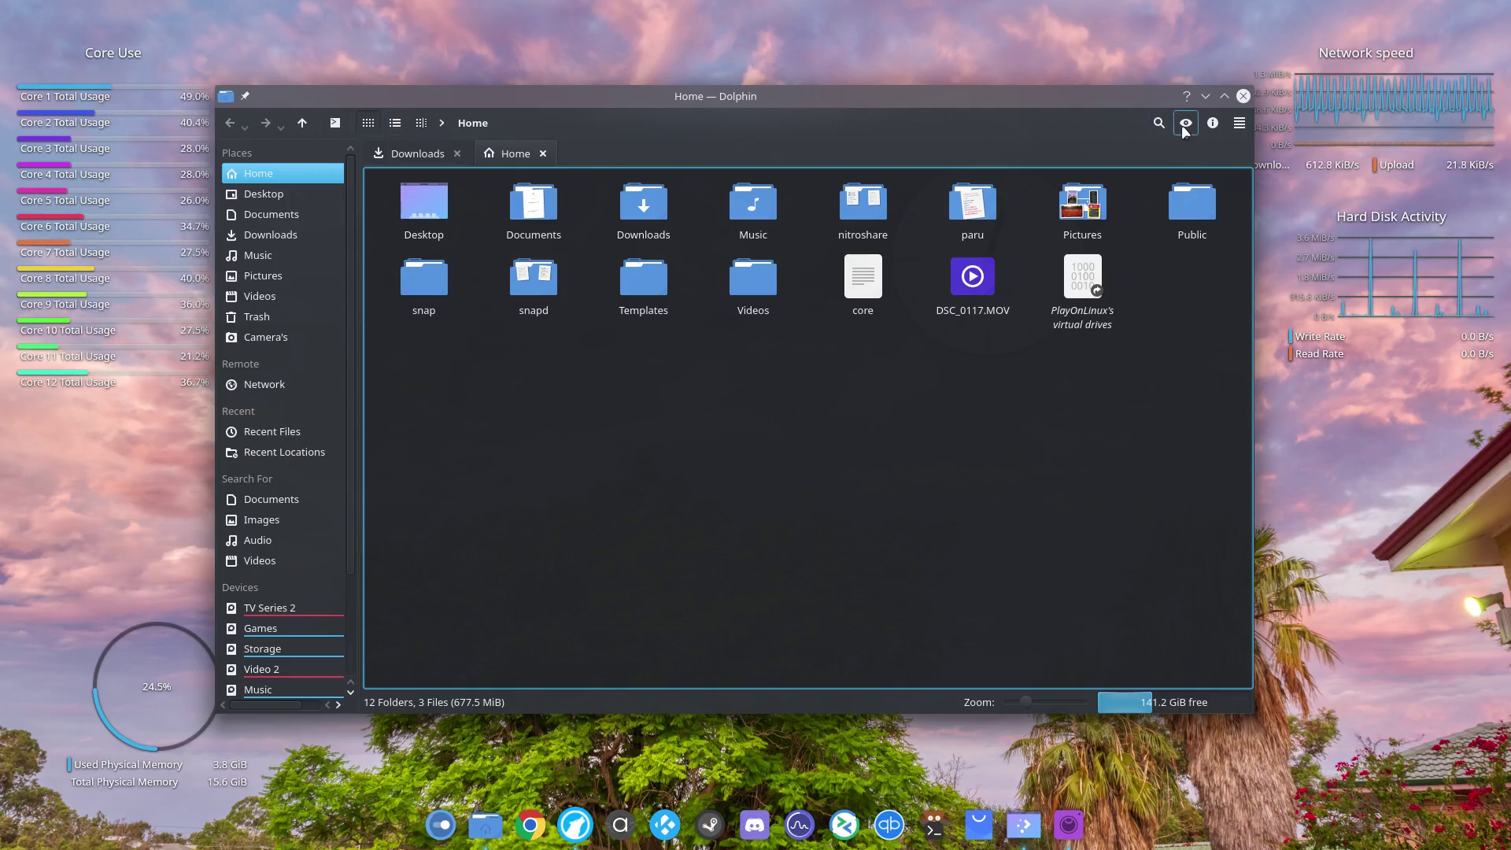
Show and hide Dolphin's search bar, and do the same for the hidden files in the Home folder
left_click(1158, 123)
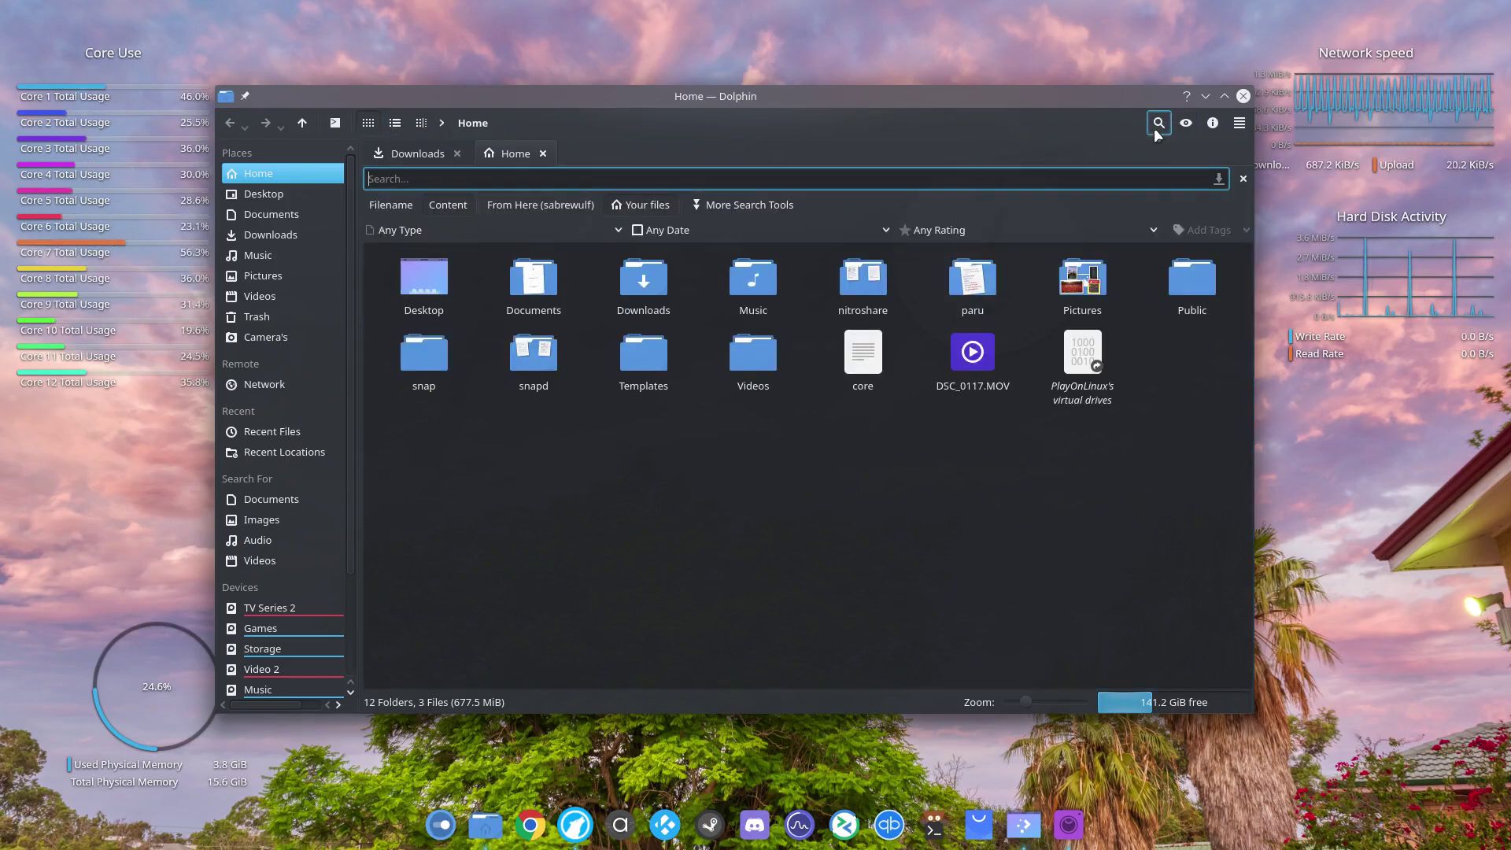
left_click(1155, 127)
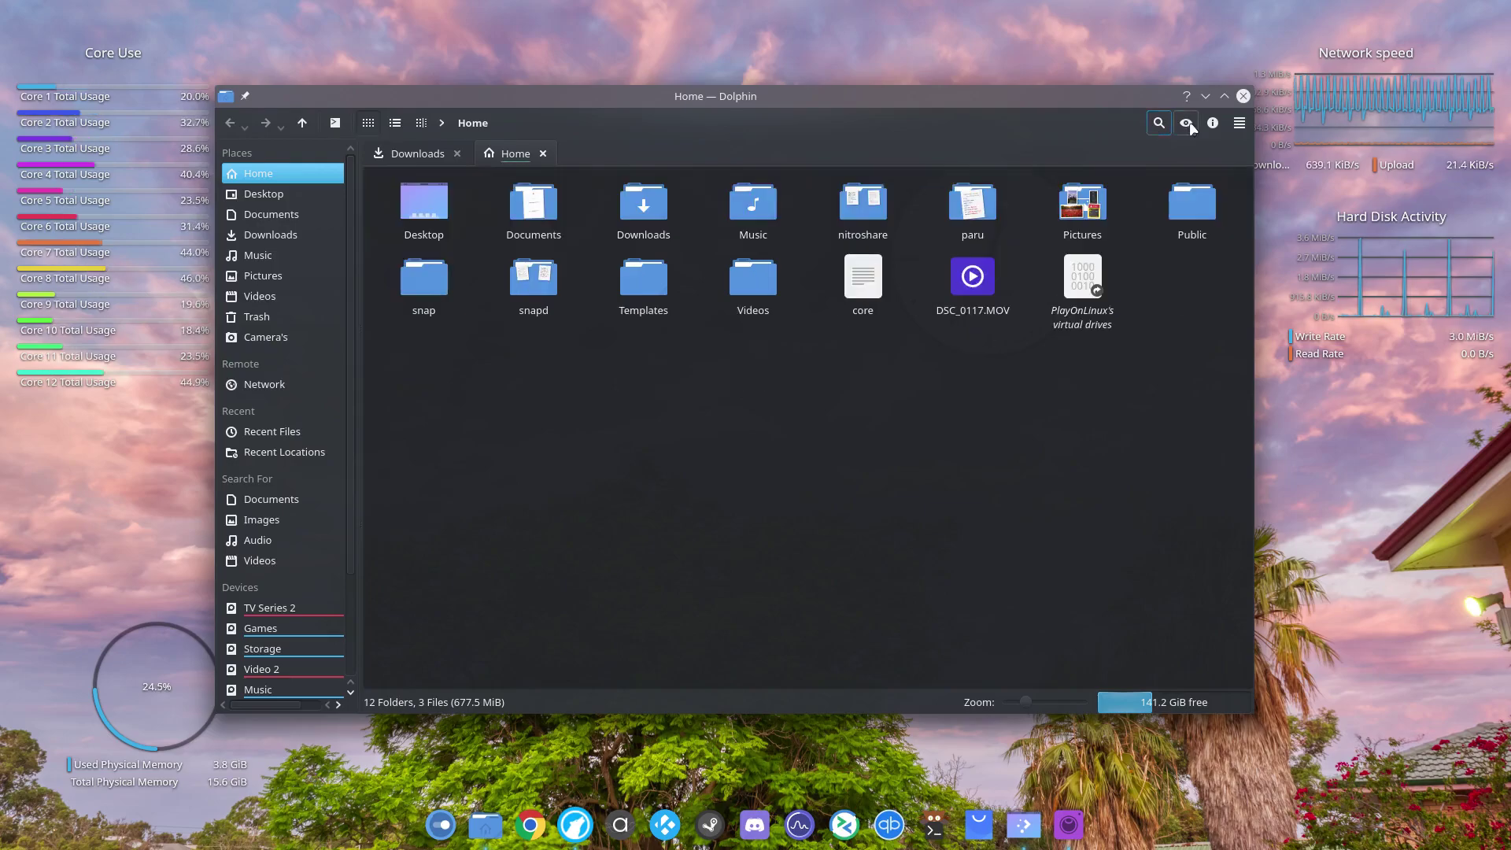
left_click(1184, 126)
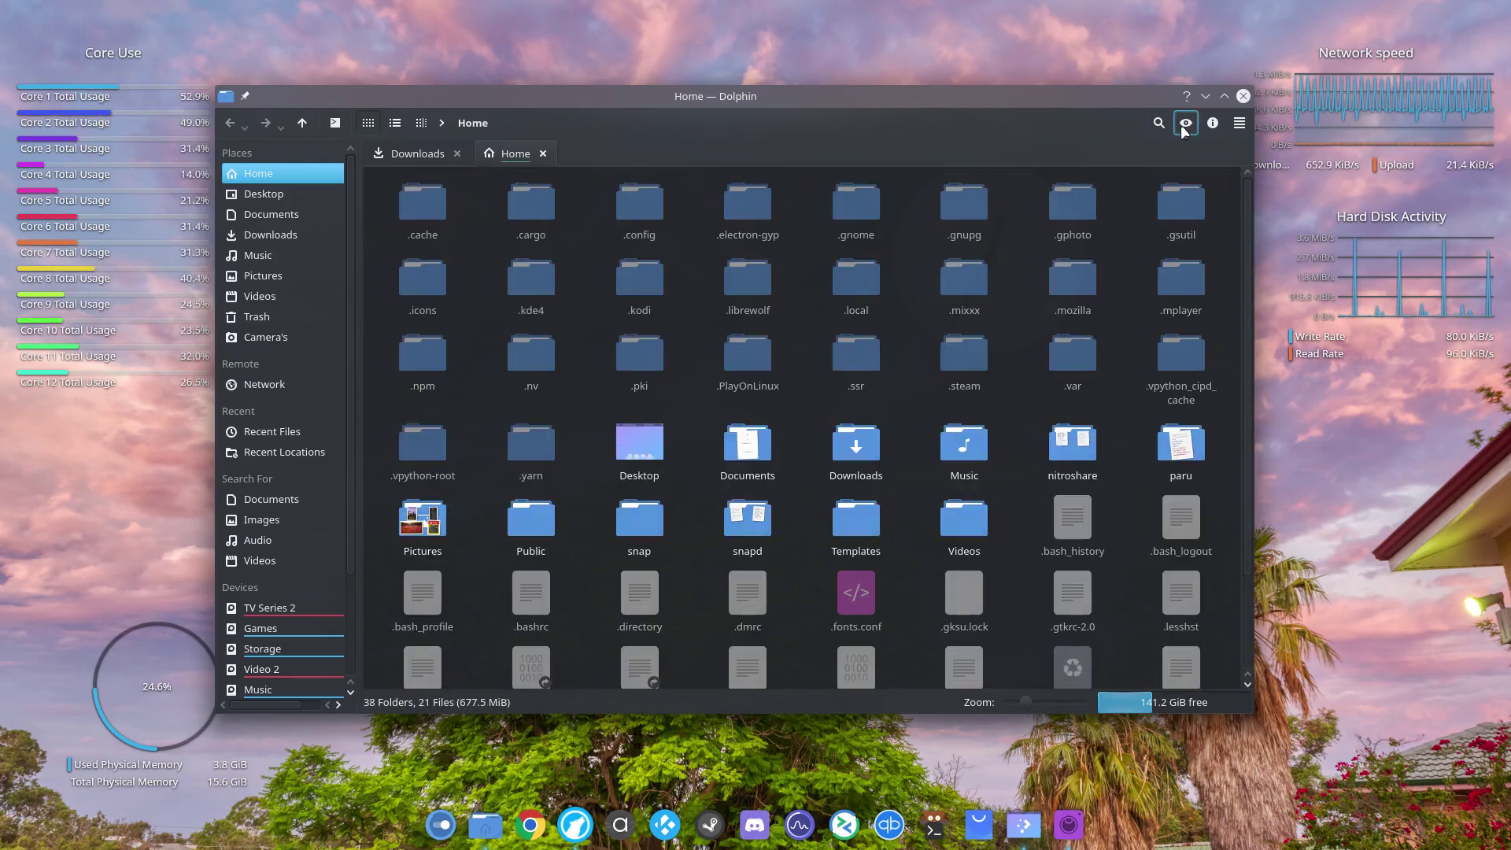
left_click(1184, 124)
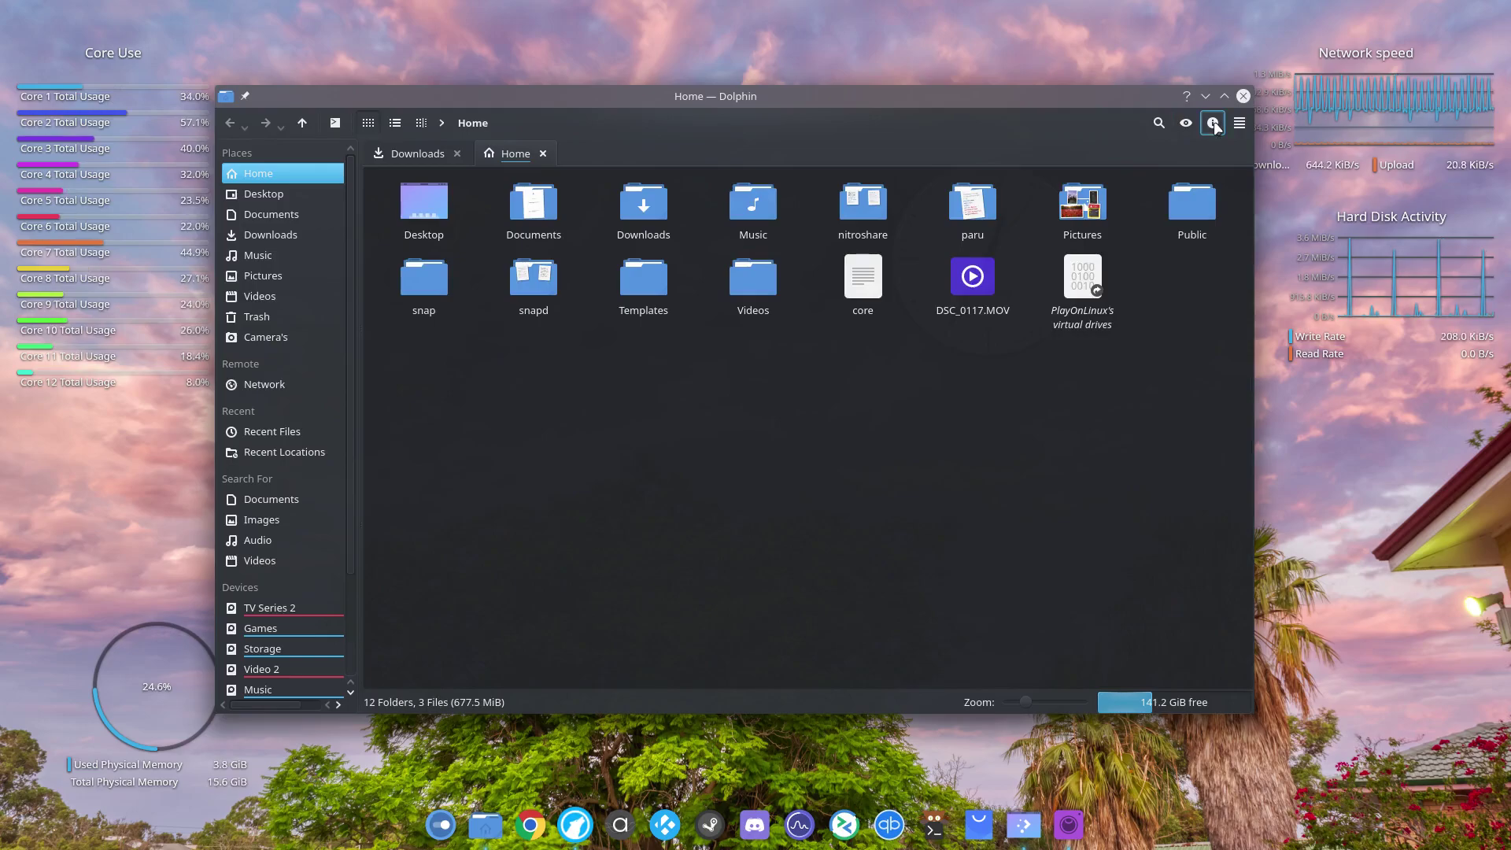
Show and hide the information panel for the Home folder, and close Dolphin
left_click(1213, 124)
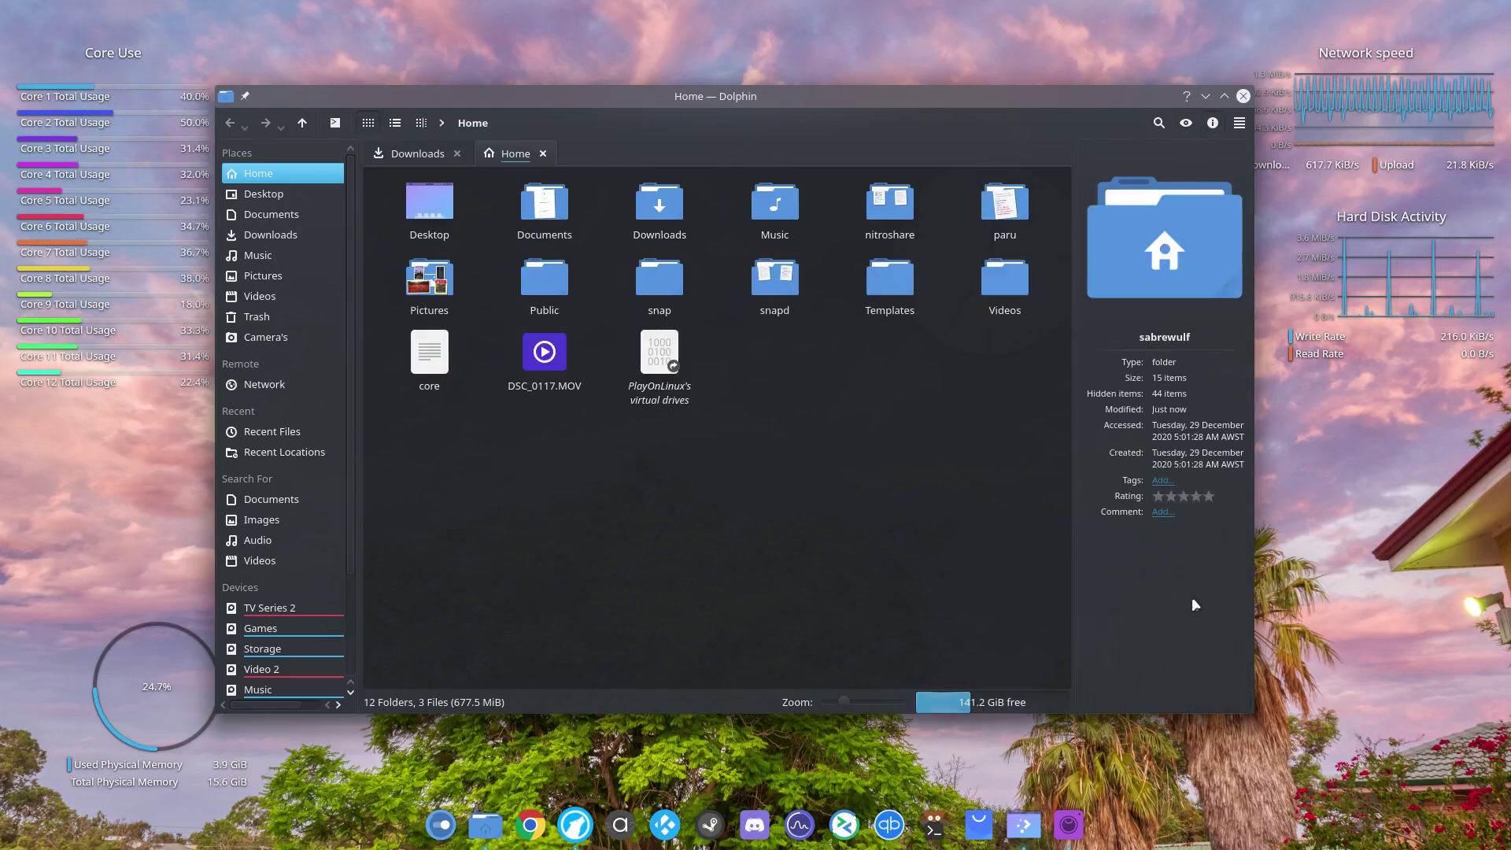
left_click(1213, 123)
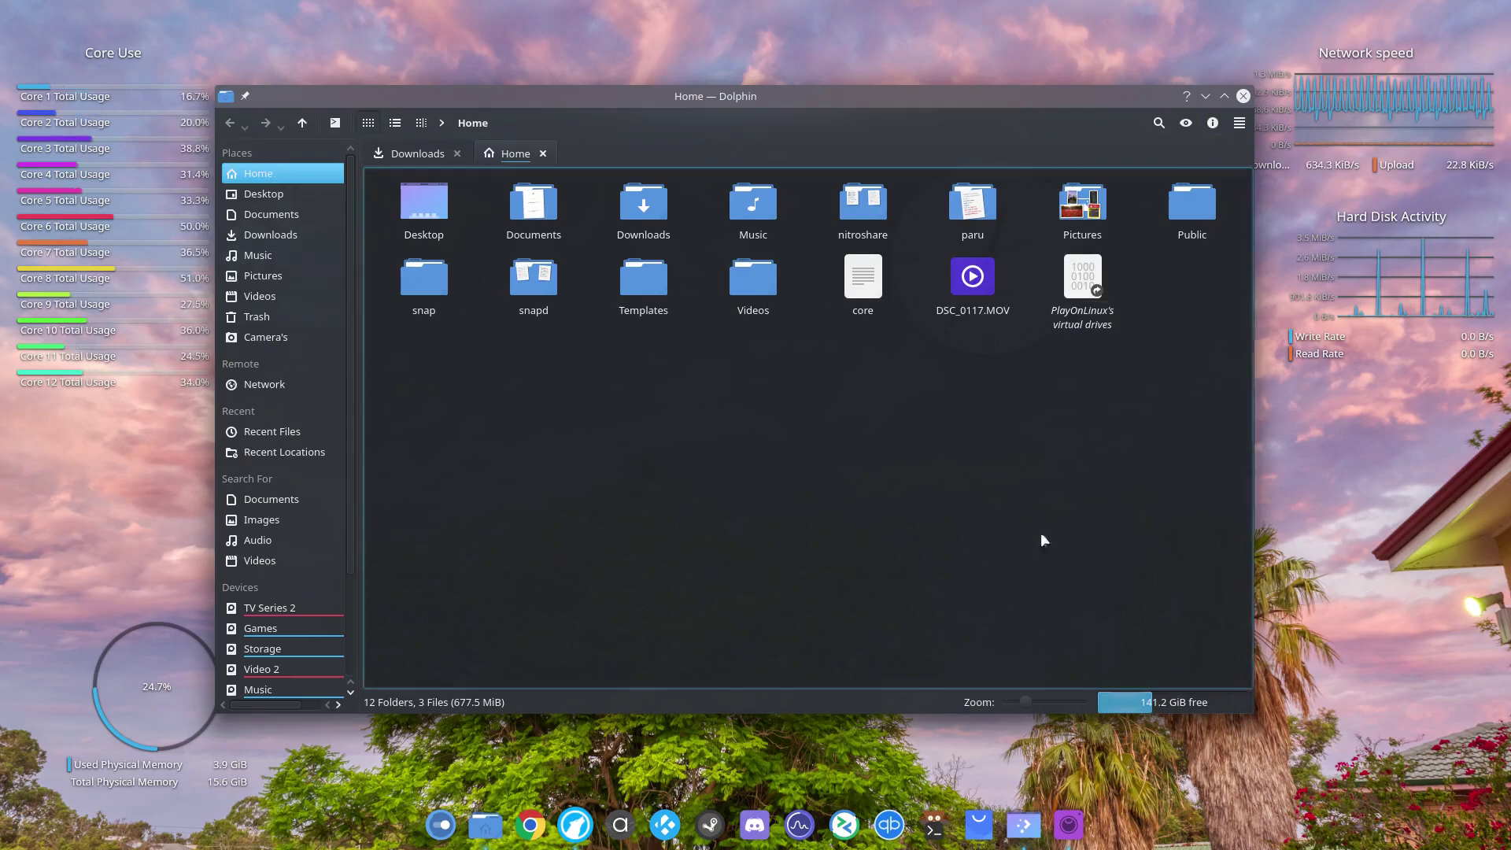
left_click(1241, 97)
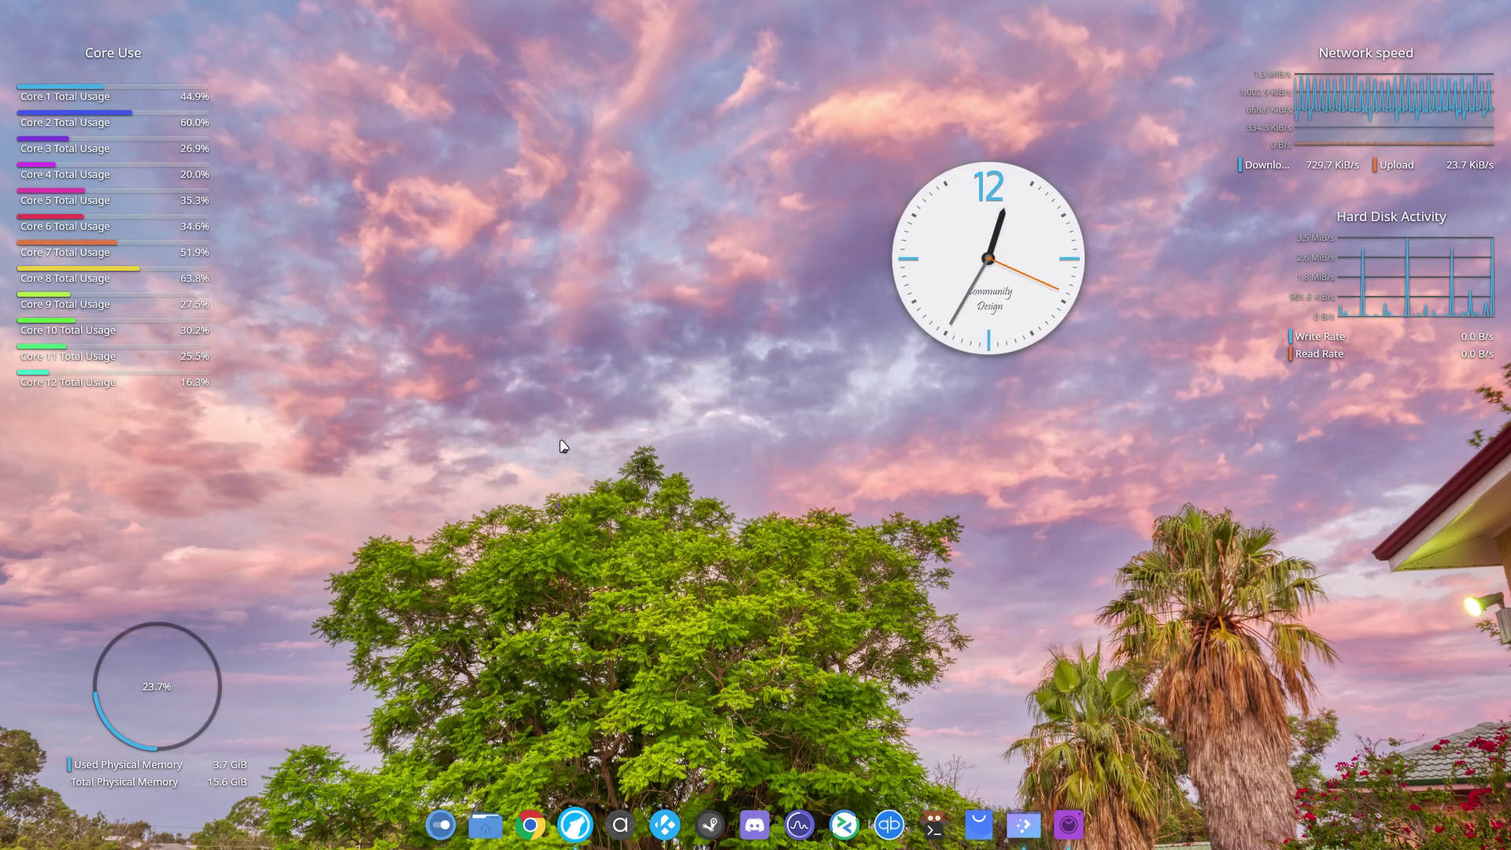
Open System Monitor, move its window towards the middle of the desktop, and examine the Overview page's application list
left_click(800, 826)
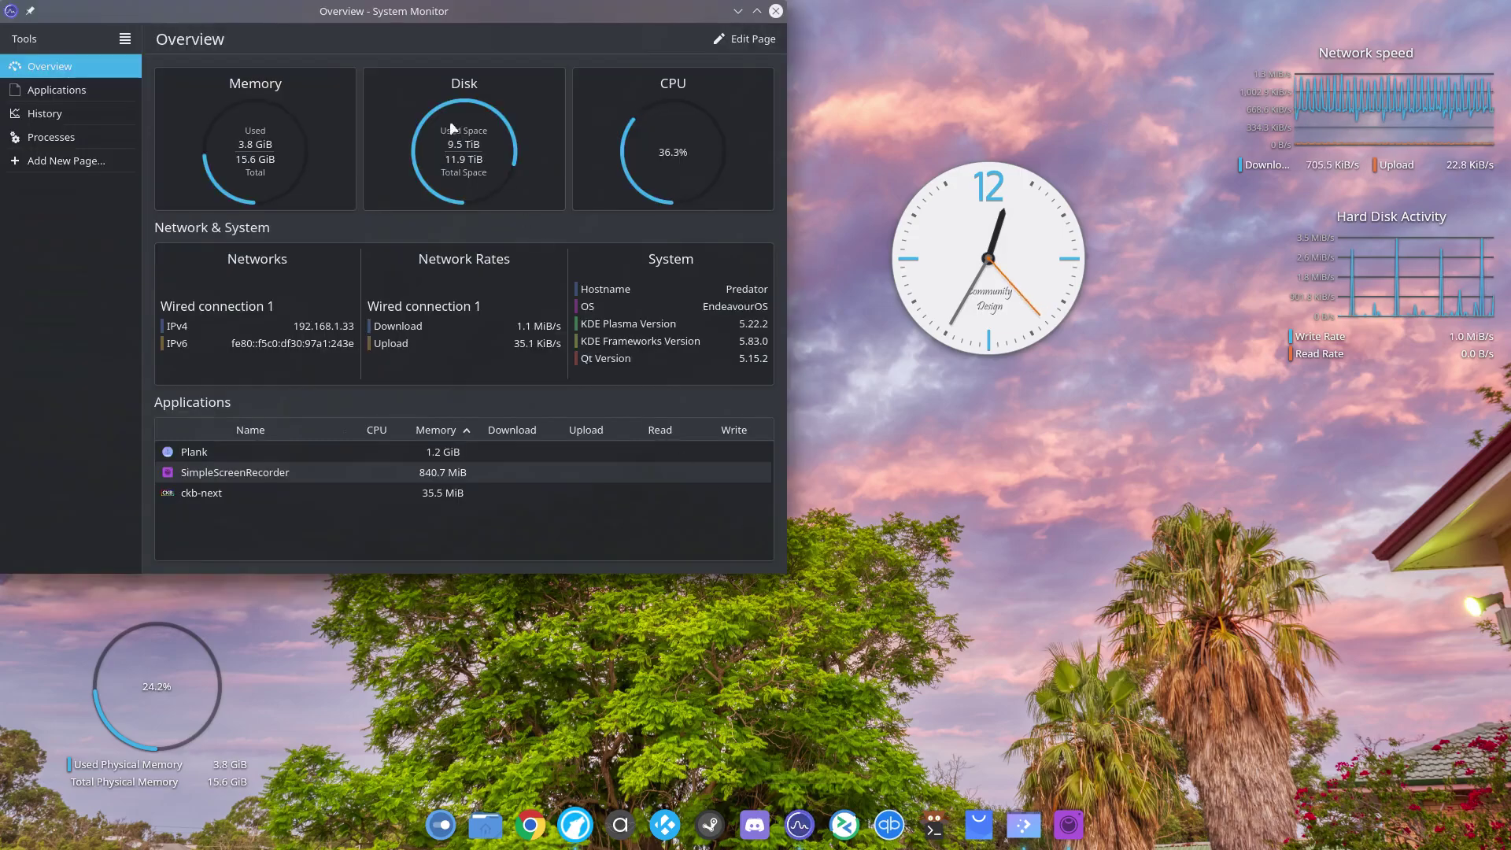
left_click_drag(379, 25, 635, 121)
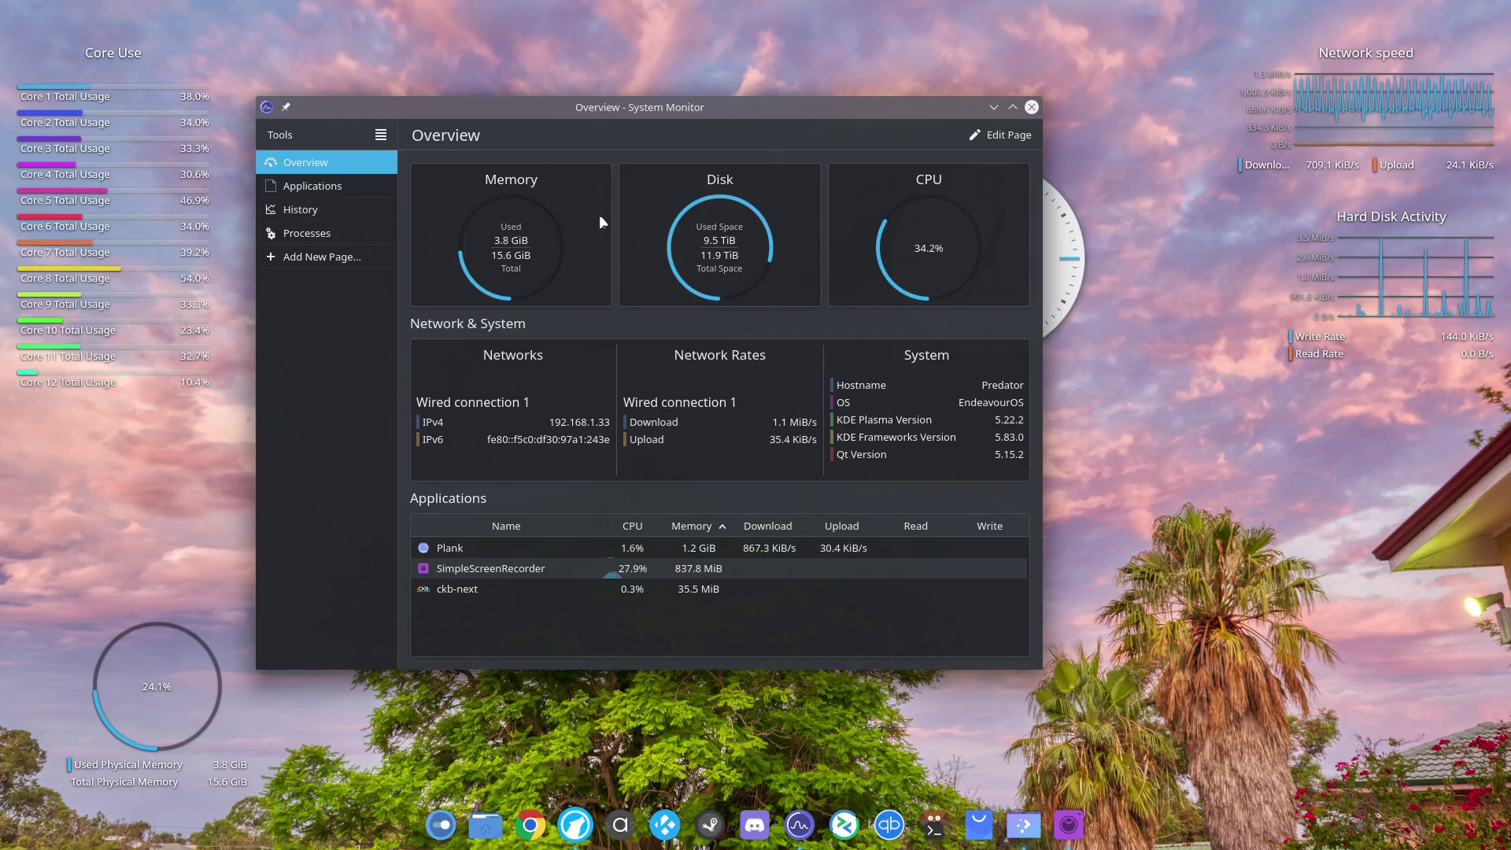
left_click_drag(629, 107, 708, 117)
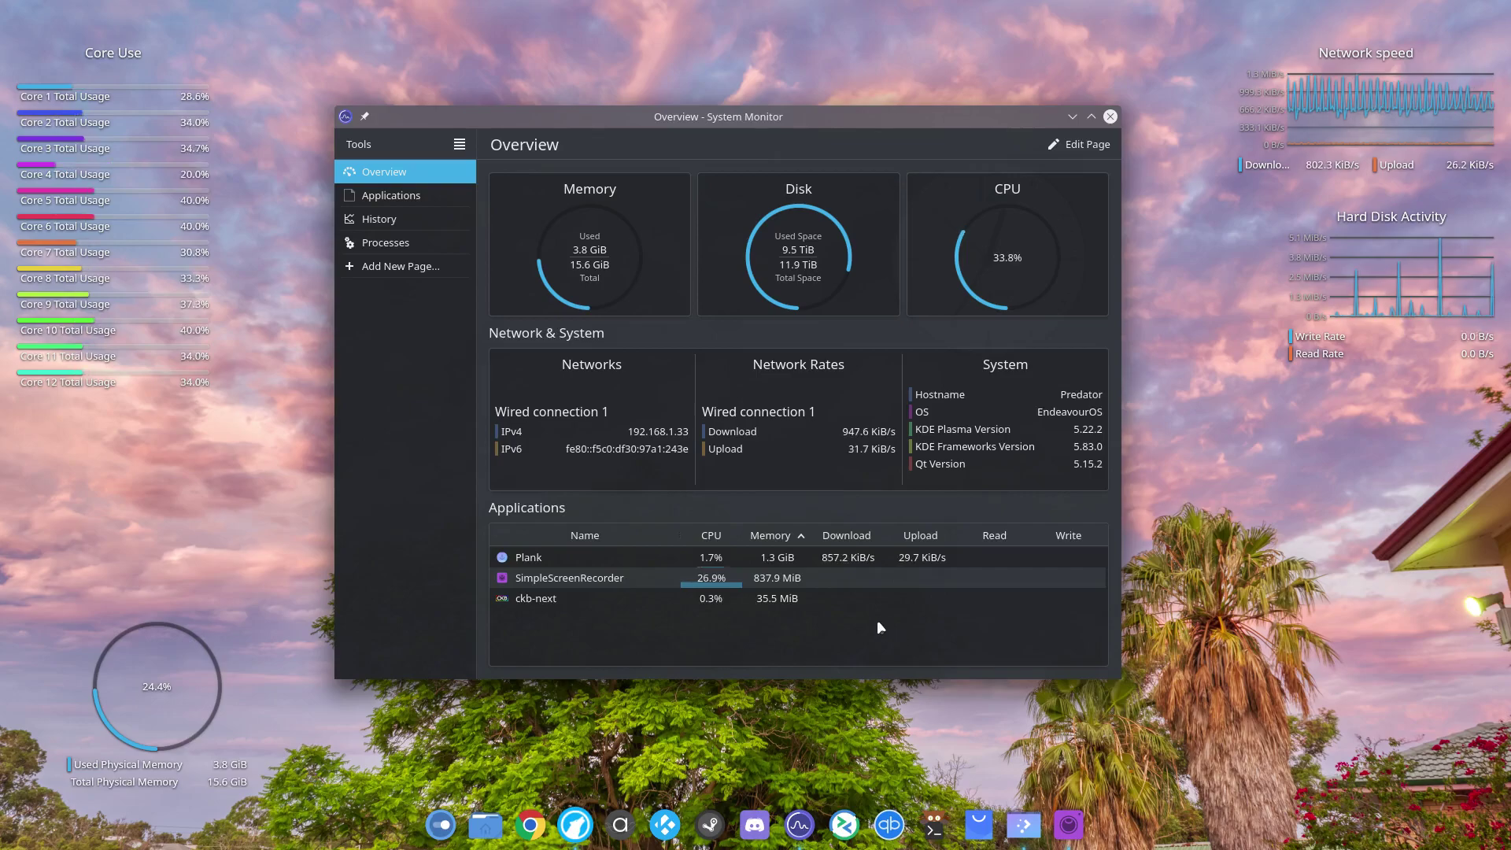
left_click(717, 596)
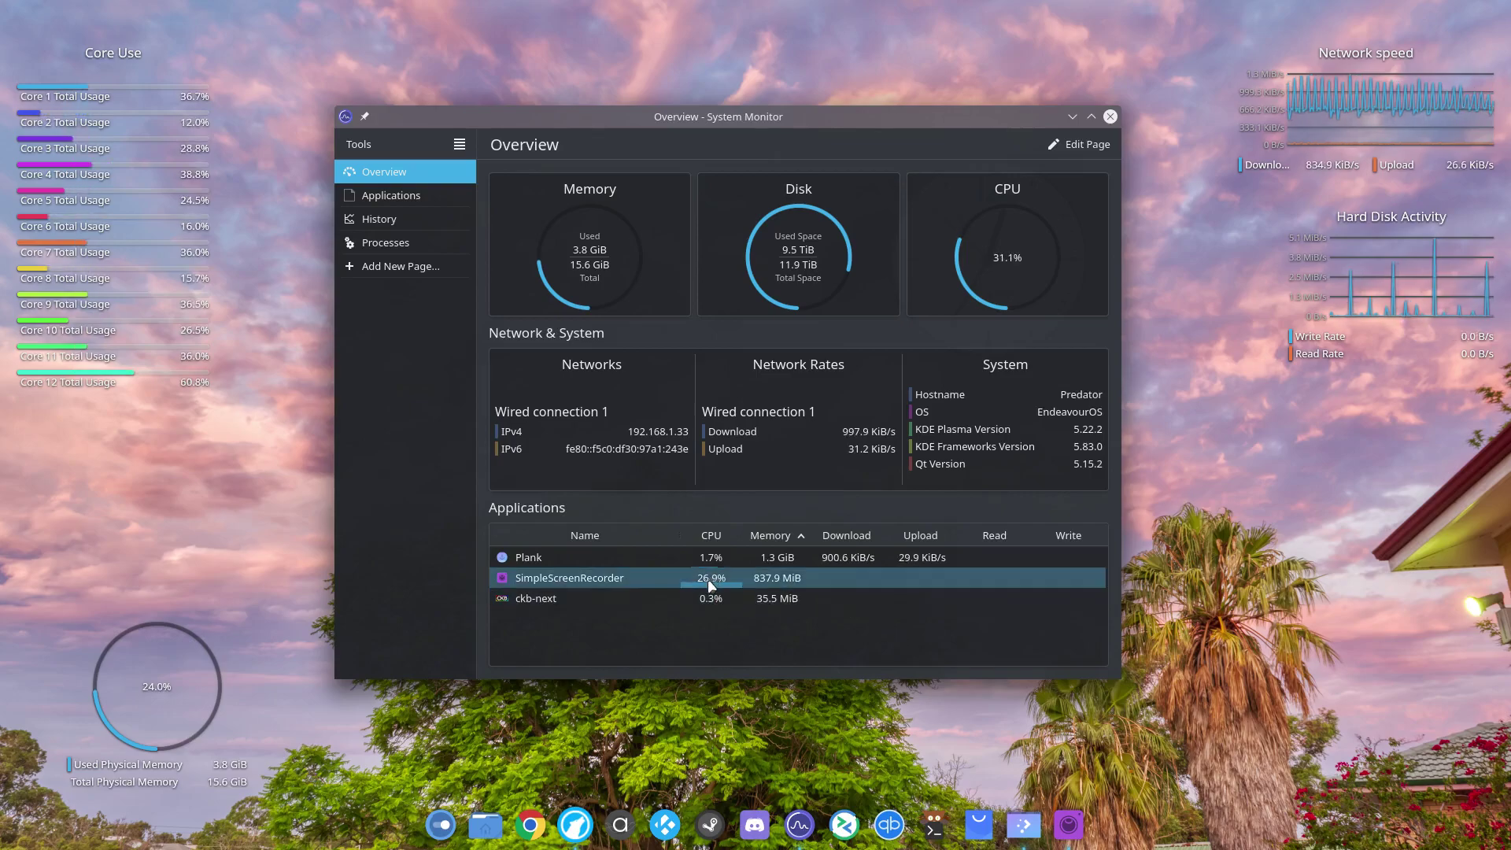
View System Monitor's Applications, Processes and History pages, and close System Monitor
left_click(388, 202)
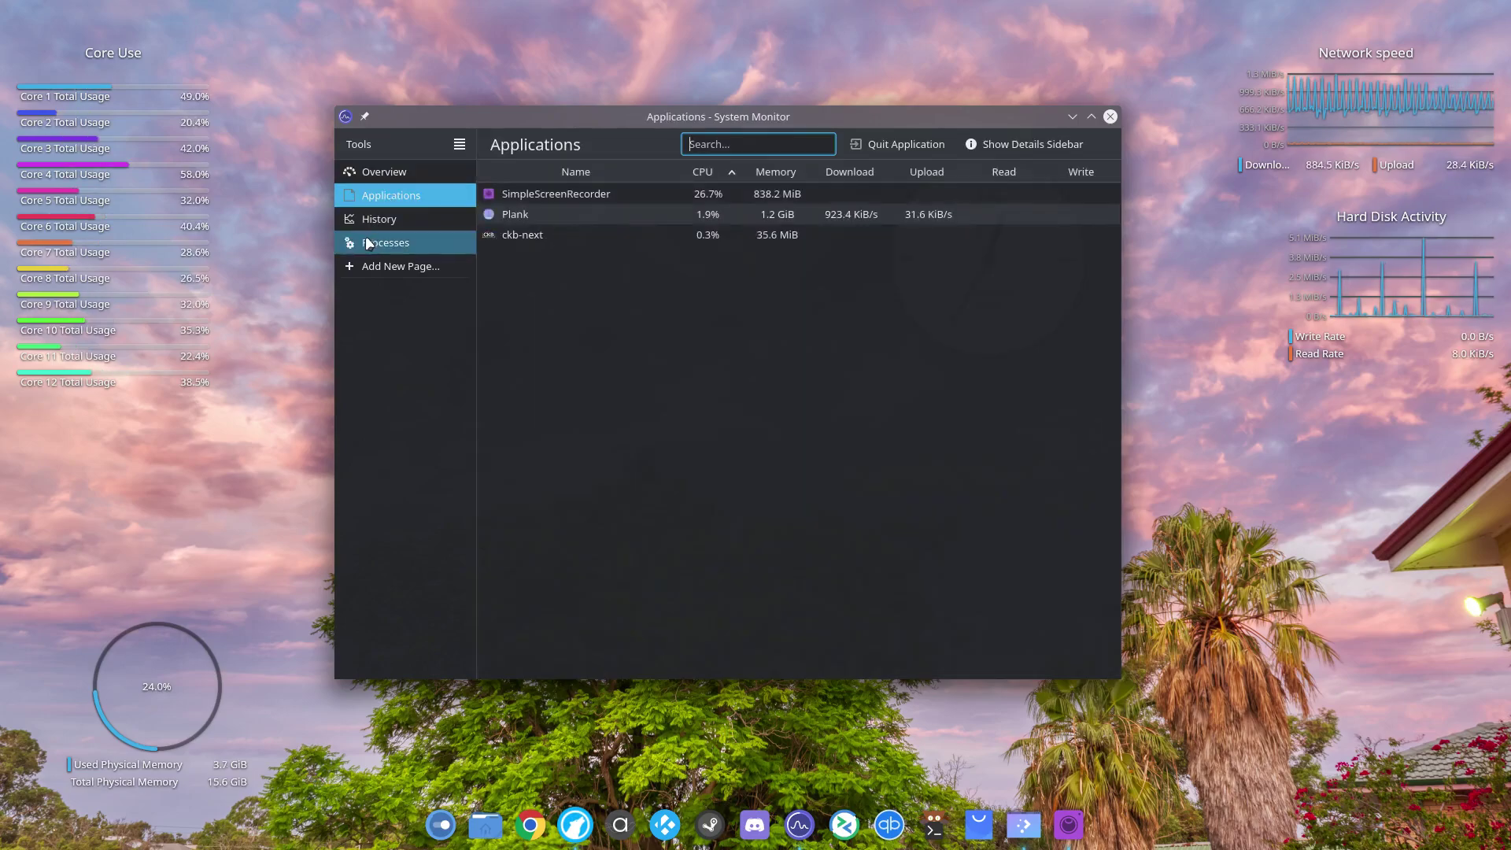
left_click(385, 243)
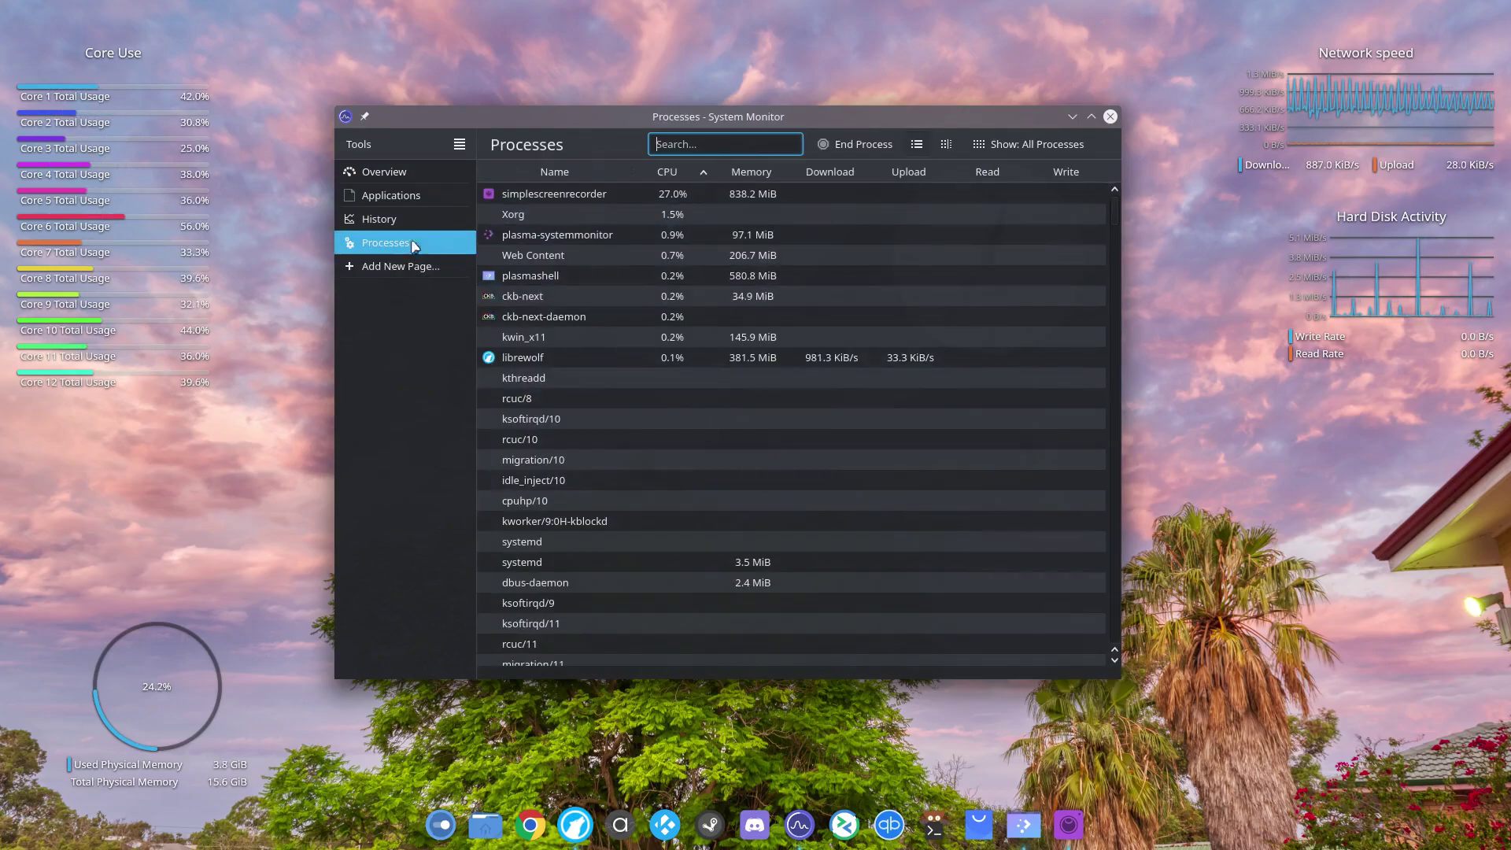
left_click(378, 221)
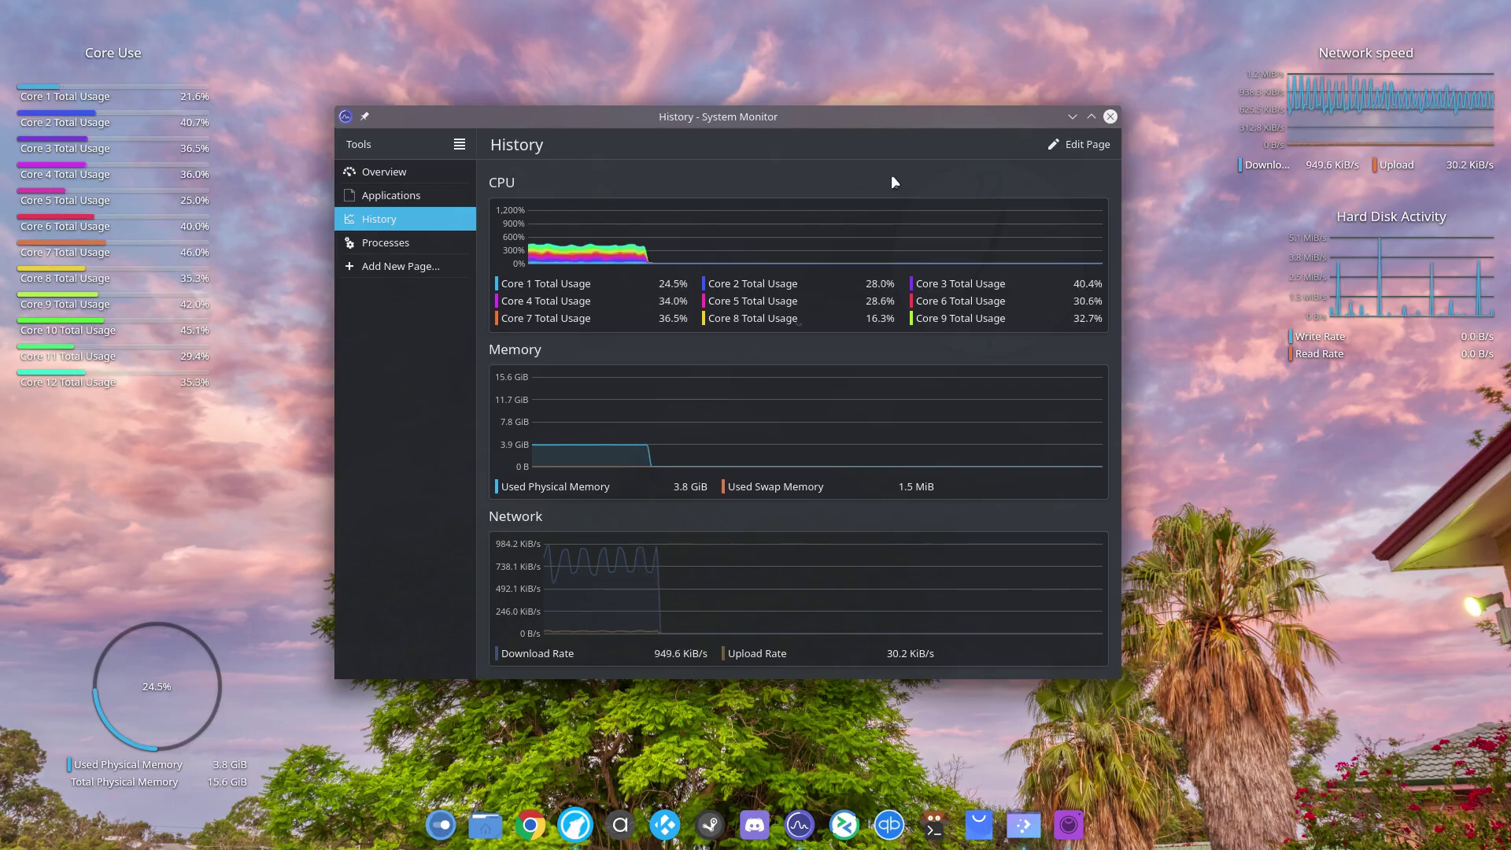
left_click(1110, 117)
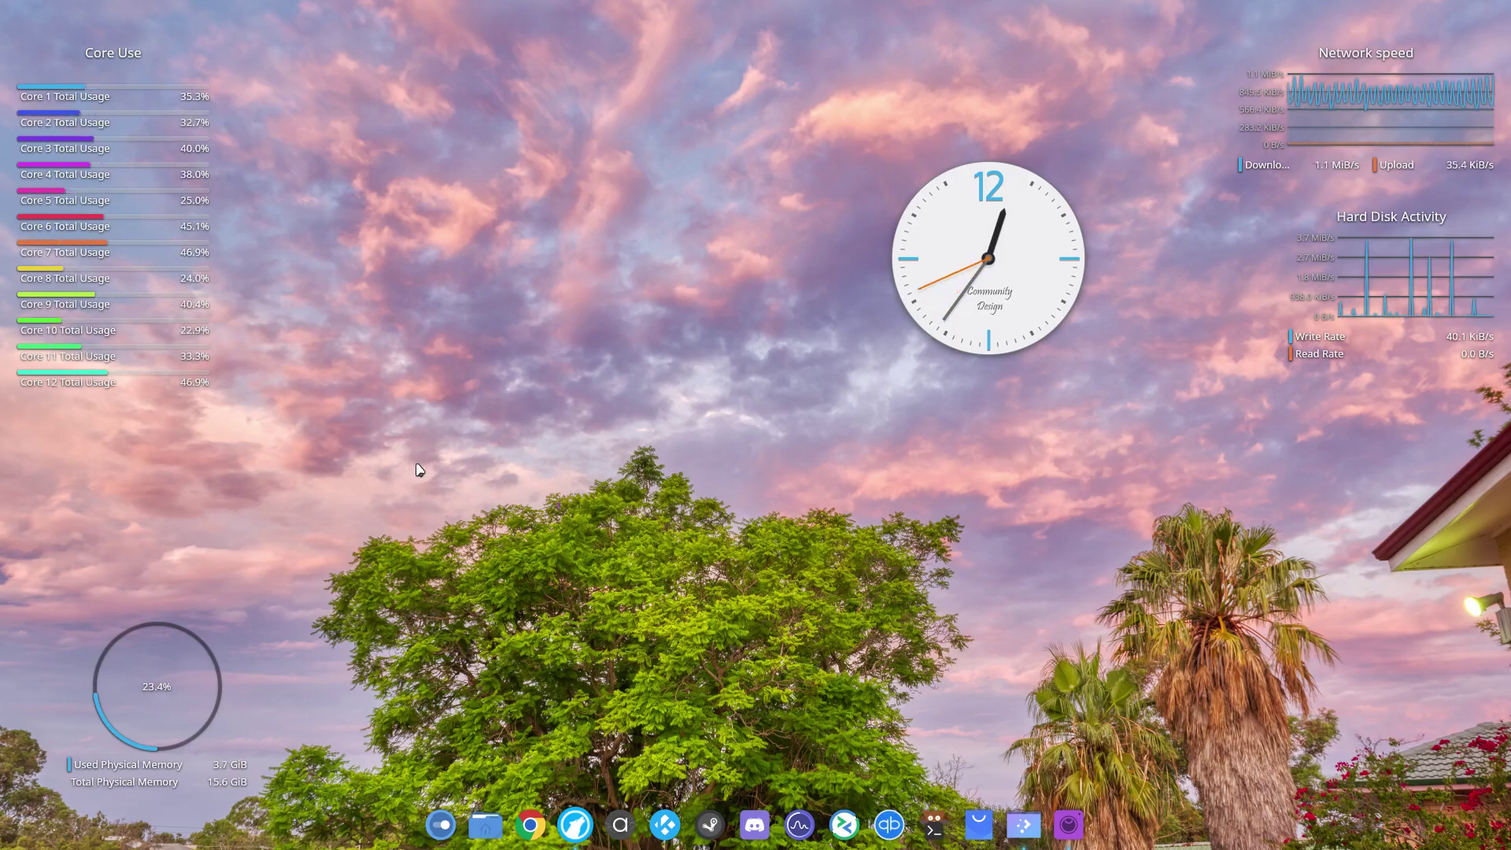
Browse the launcher's System category, start ckb-next from it, and move its window towards the middle of the desktop
mouse_move(14, 16)
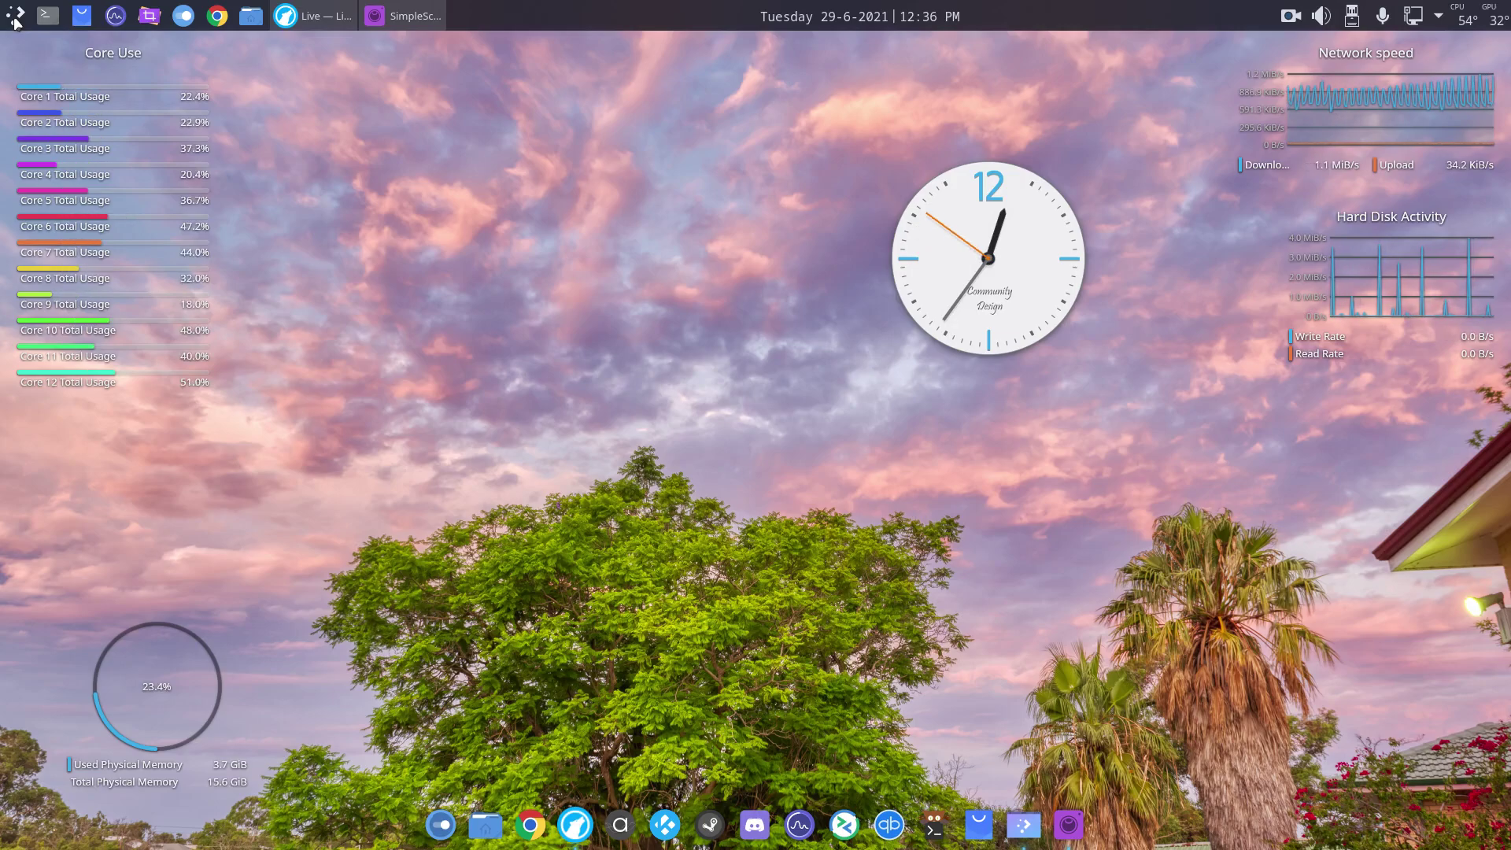
left_click(14, 19)
mouse_move(82, 262)
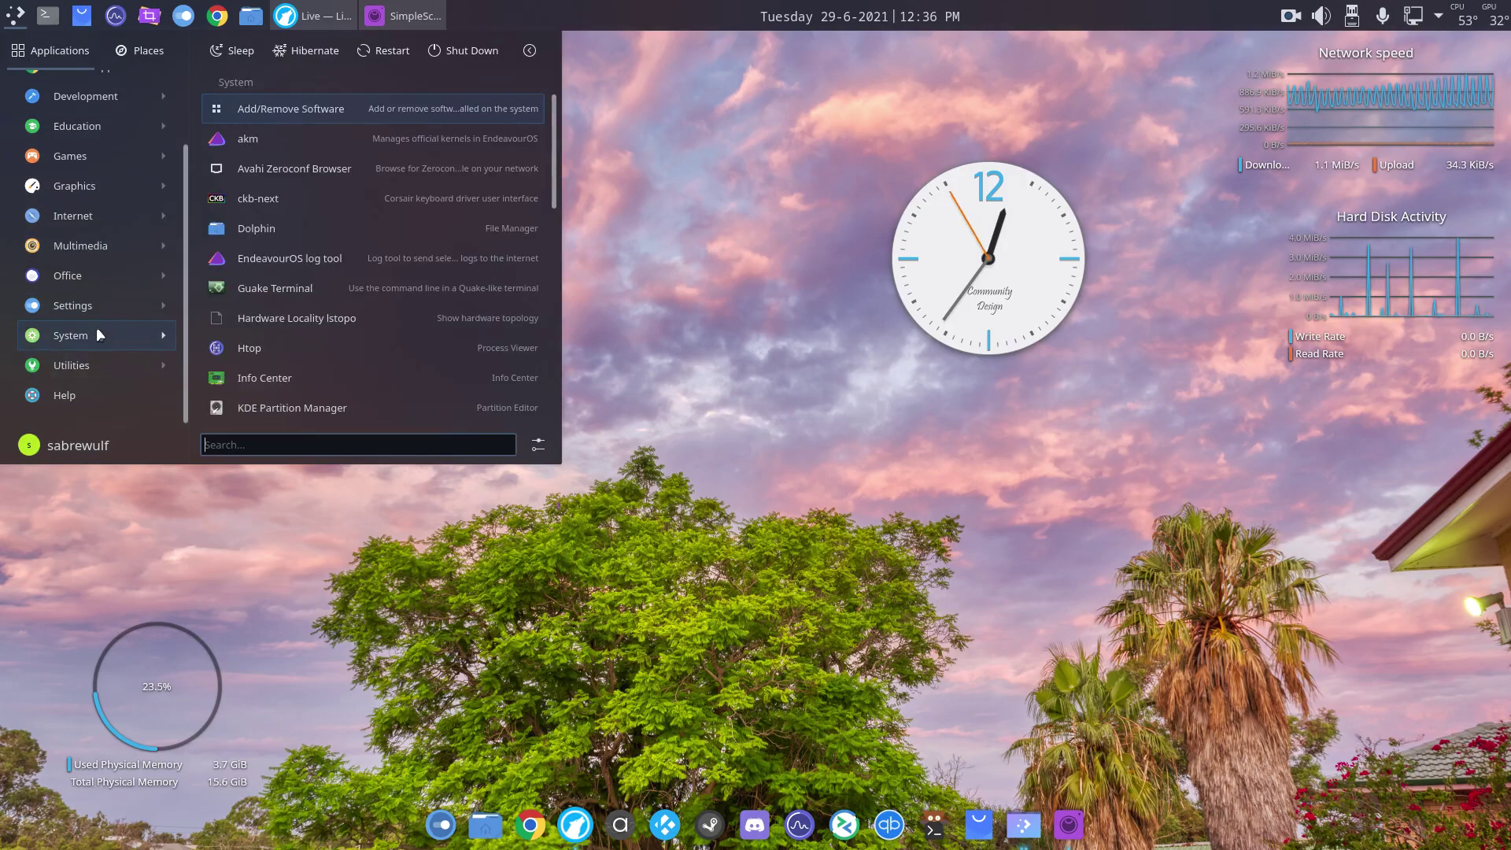
scroll(305, 336, "down", 4)
scroll(352, 365, "down", 3)
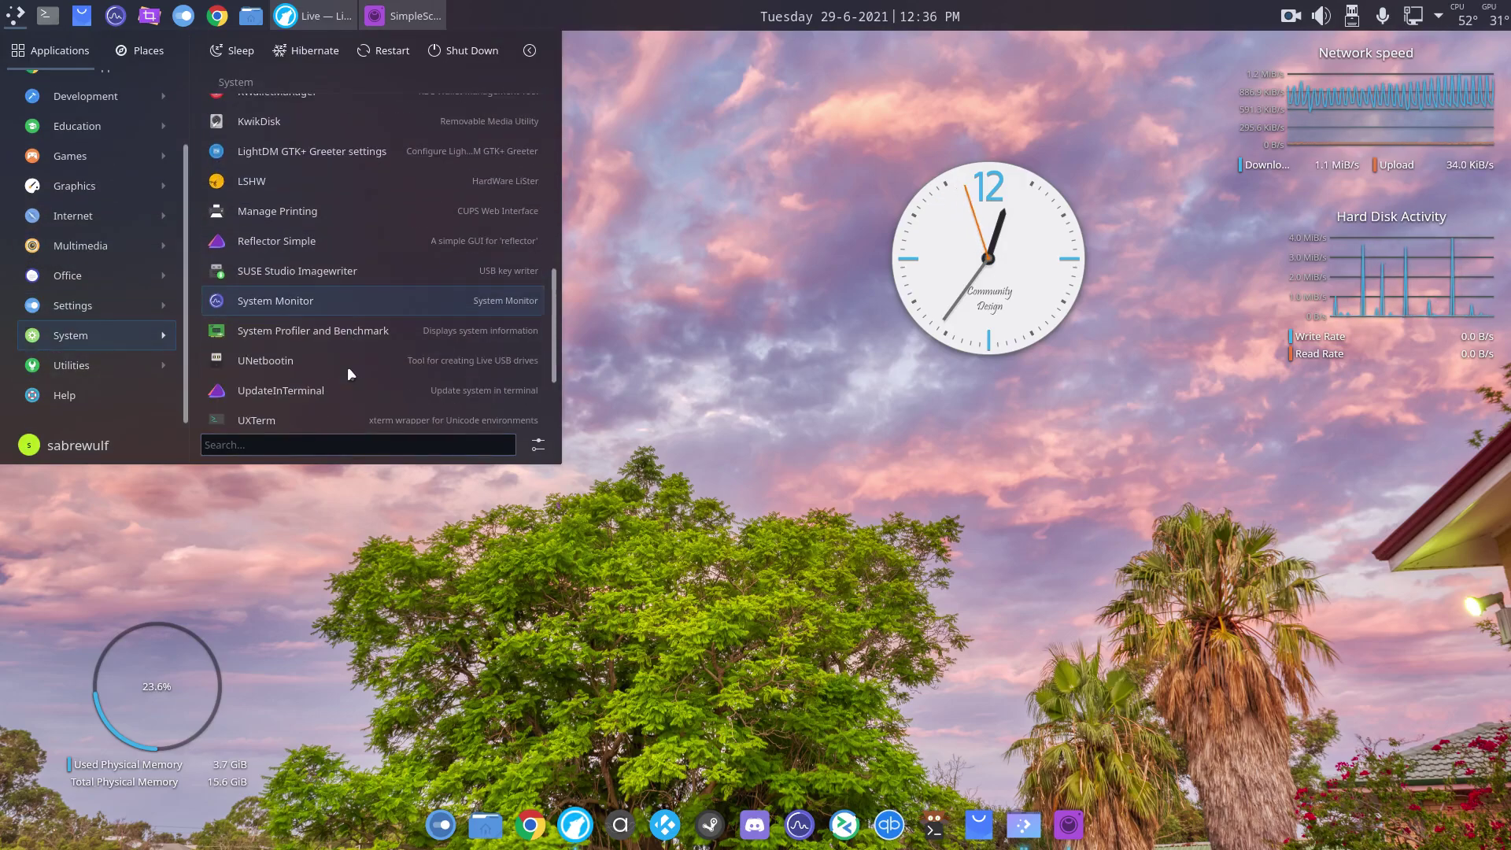
scroll(347, 366, "up", 7)
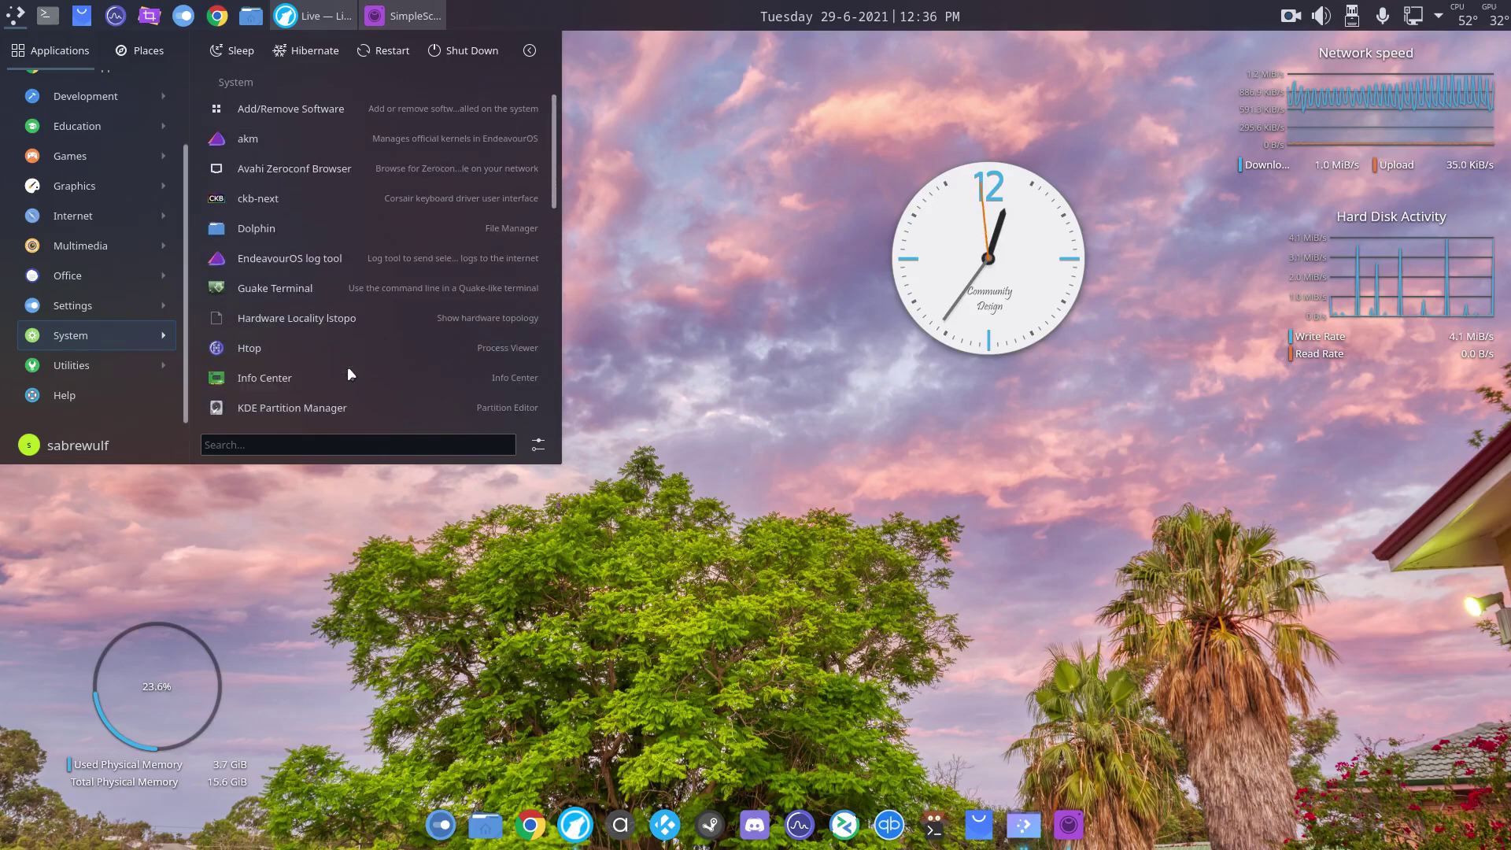
left_click(255, 197)
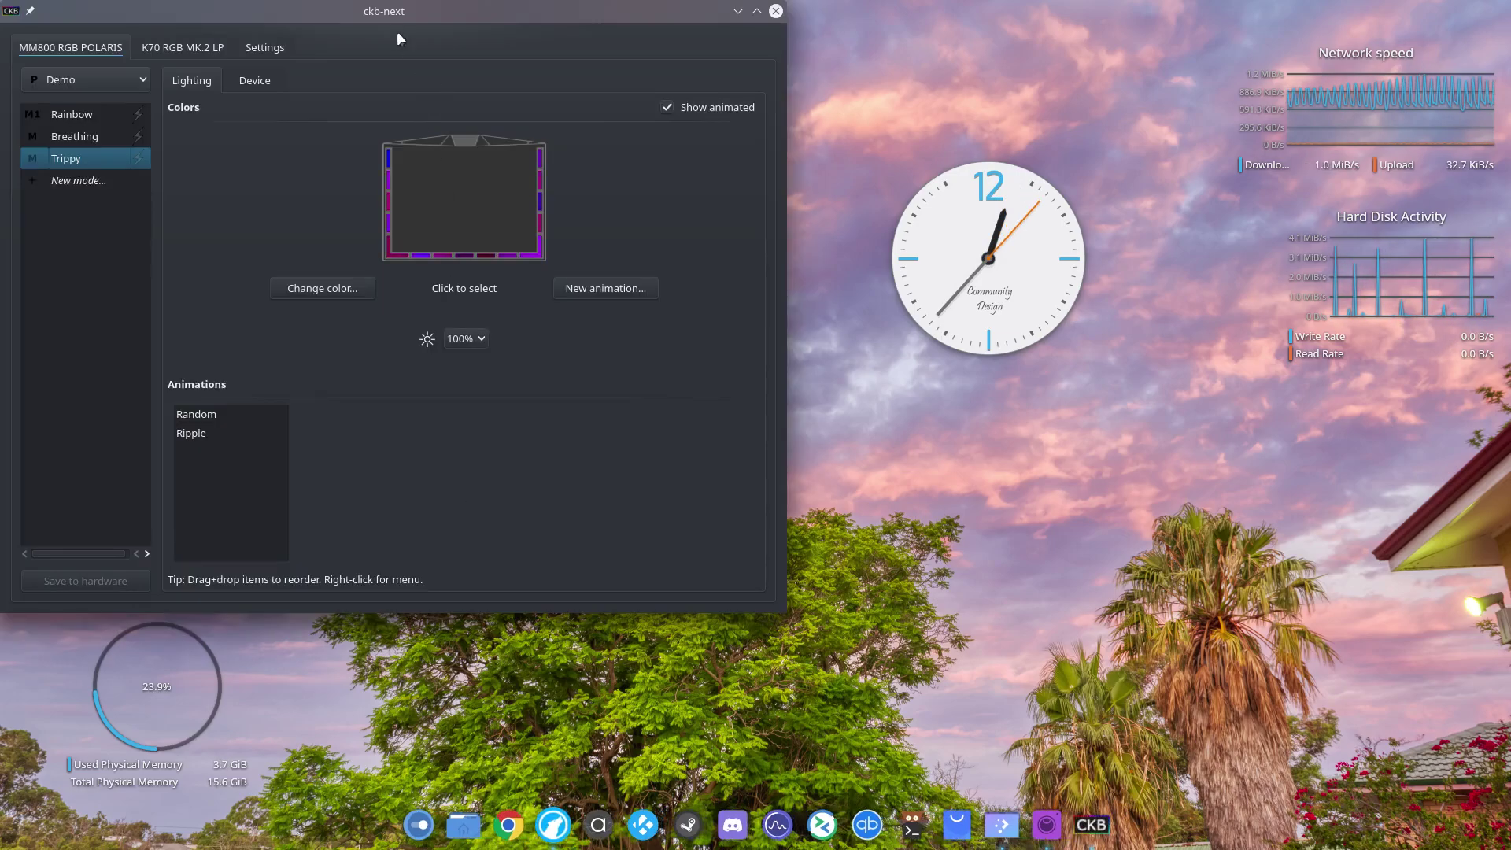
left_click_drag(399, 35, 695, 79)
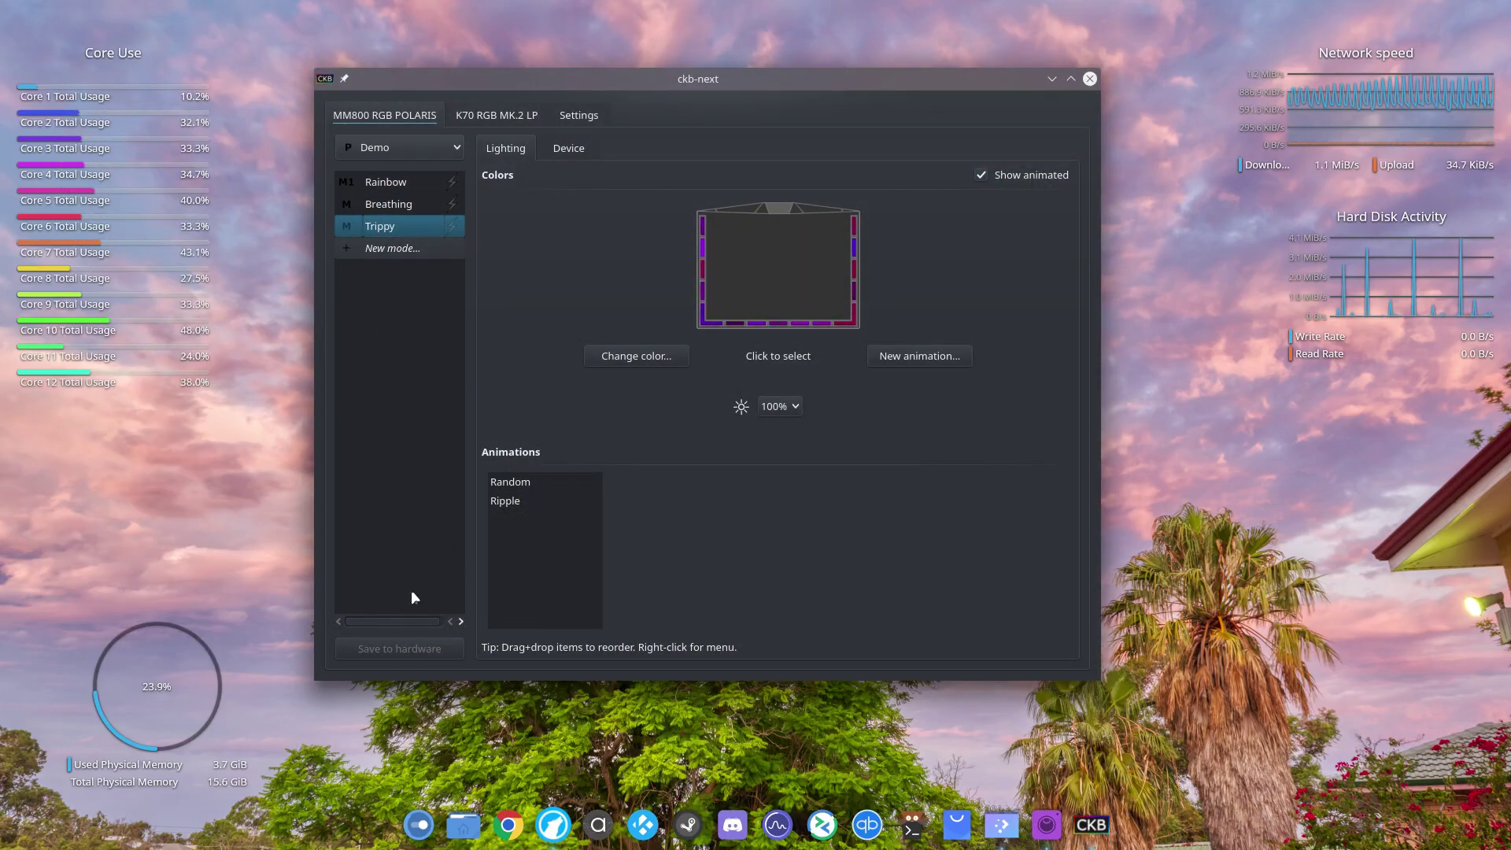
Look through the K70 RGB MK.2 LP keyboard's Binding, Performance and Device settings, and return to its Lighting settings
left_click(495, 115)
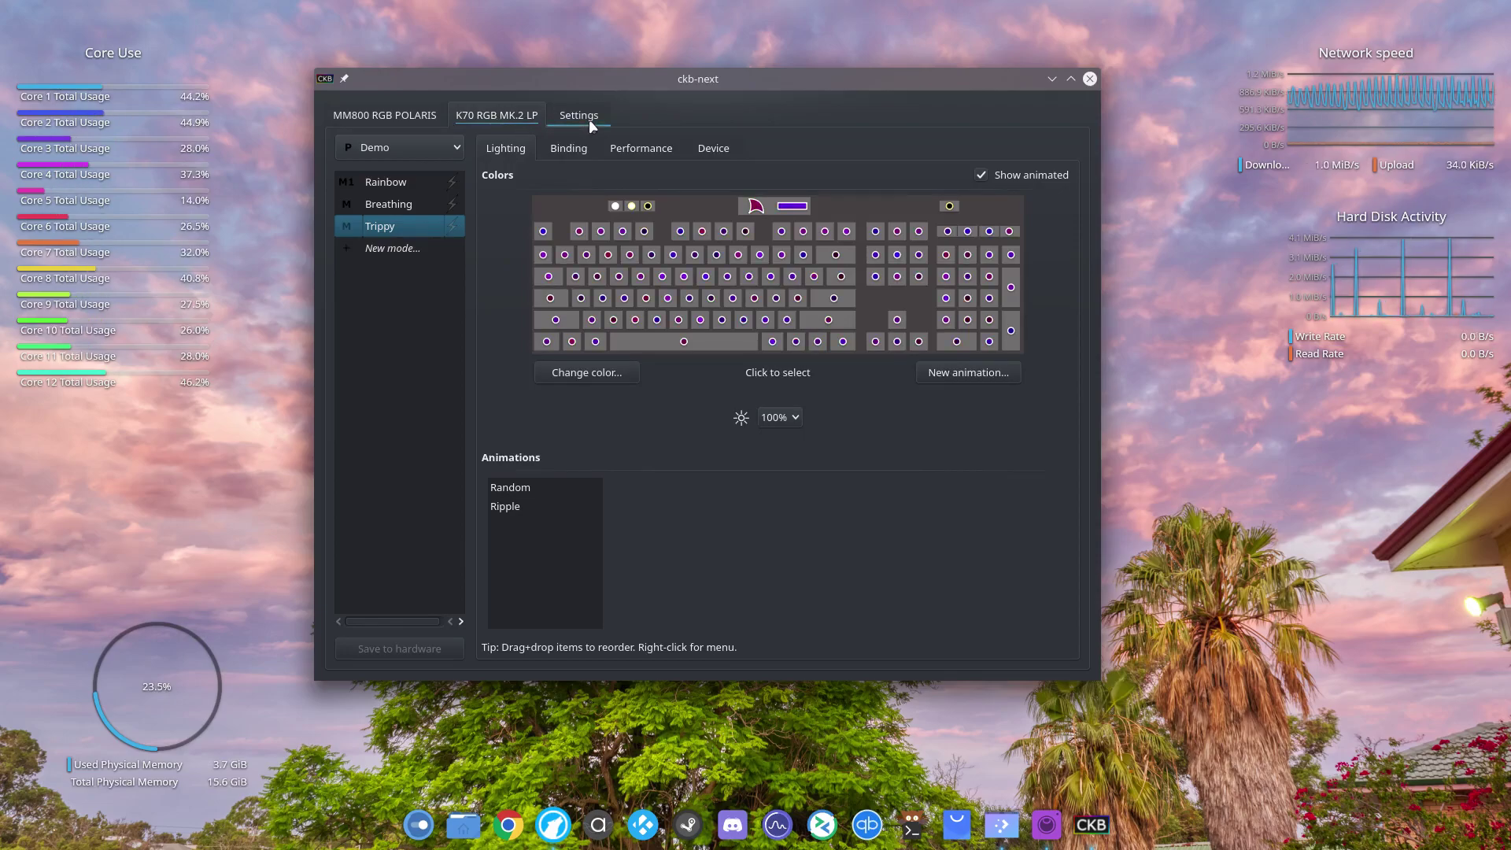
left_click(565, 154)
left_click(643, 149)
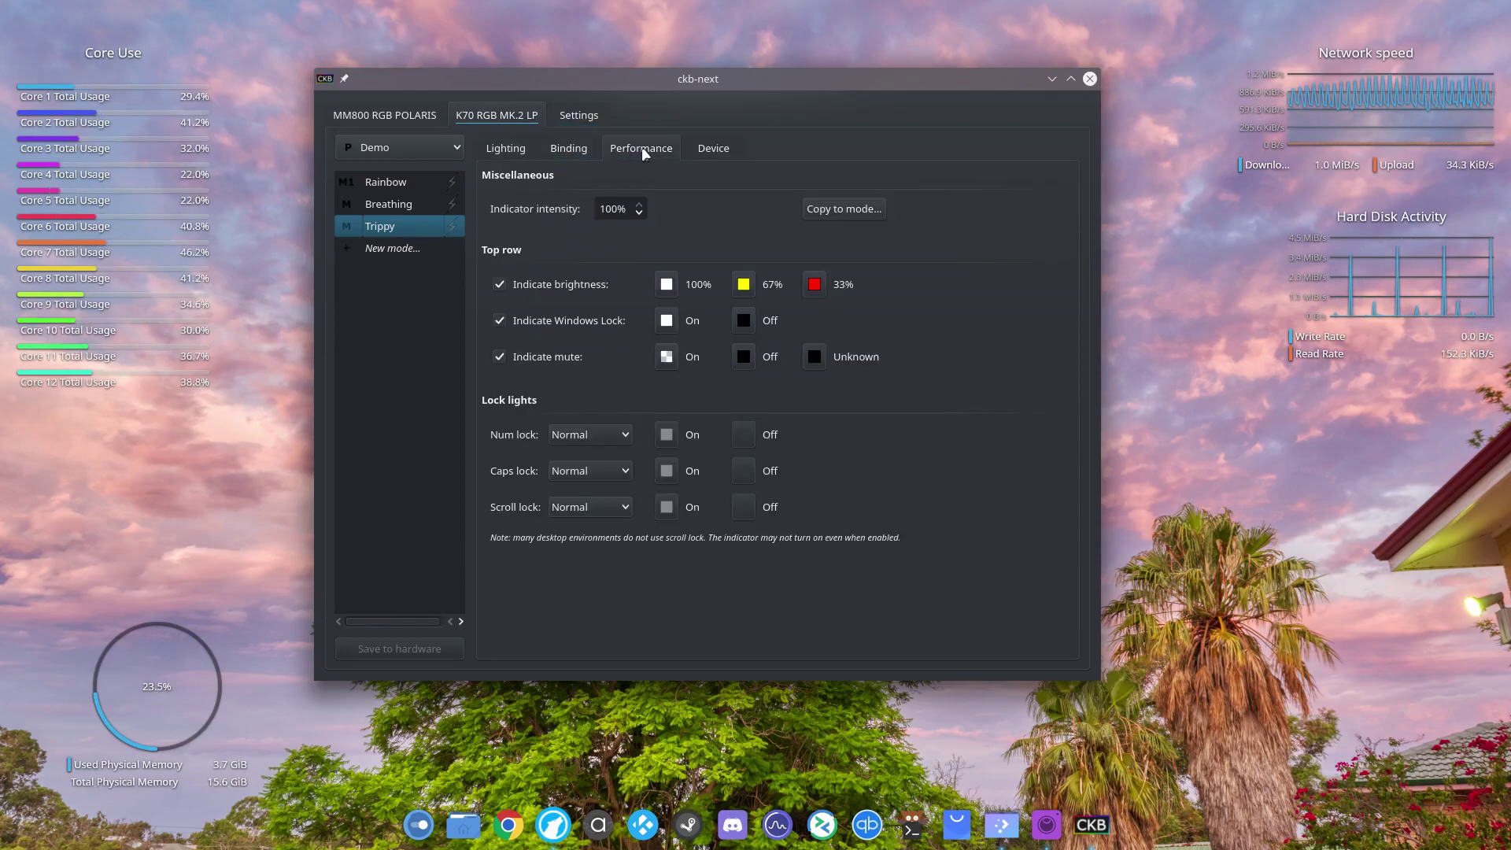
left_click(714, 150)
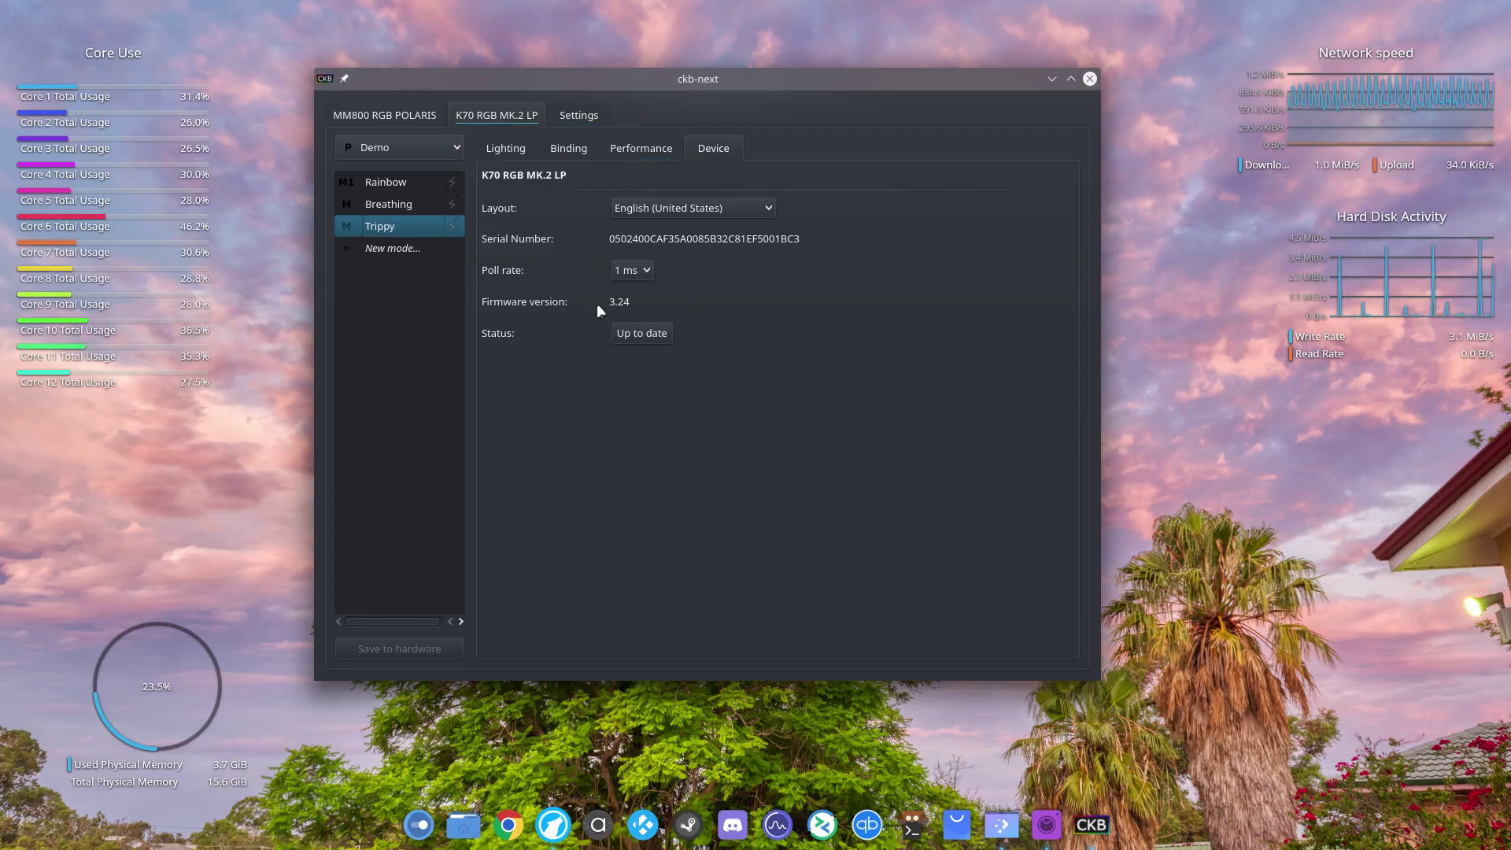
left_click(636, 148)
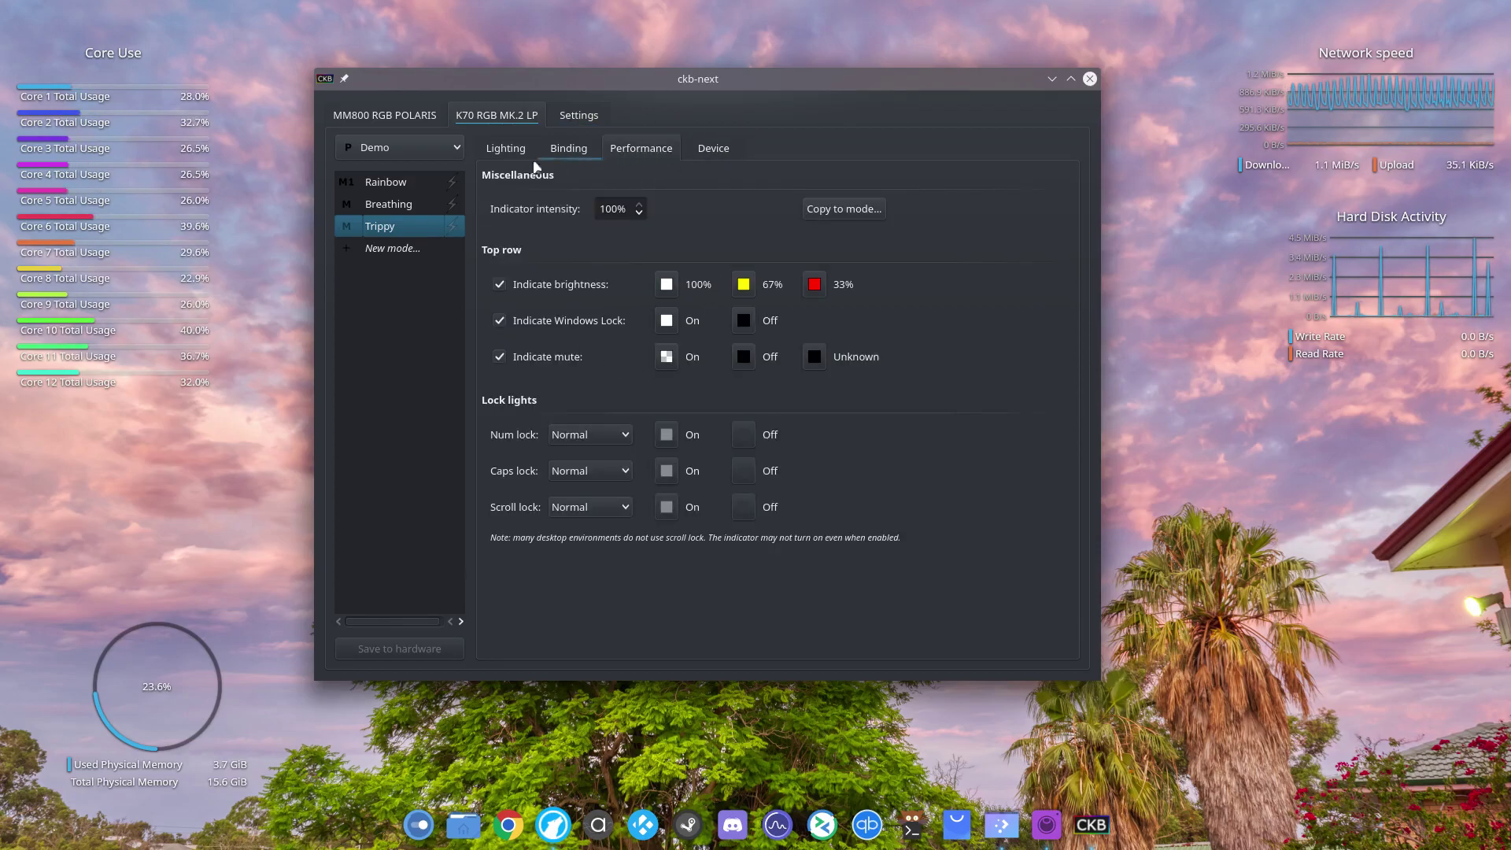
left_click(568, 152)
left_click(507, 149)
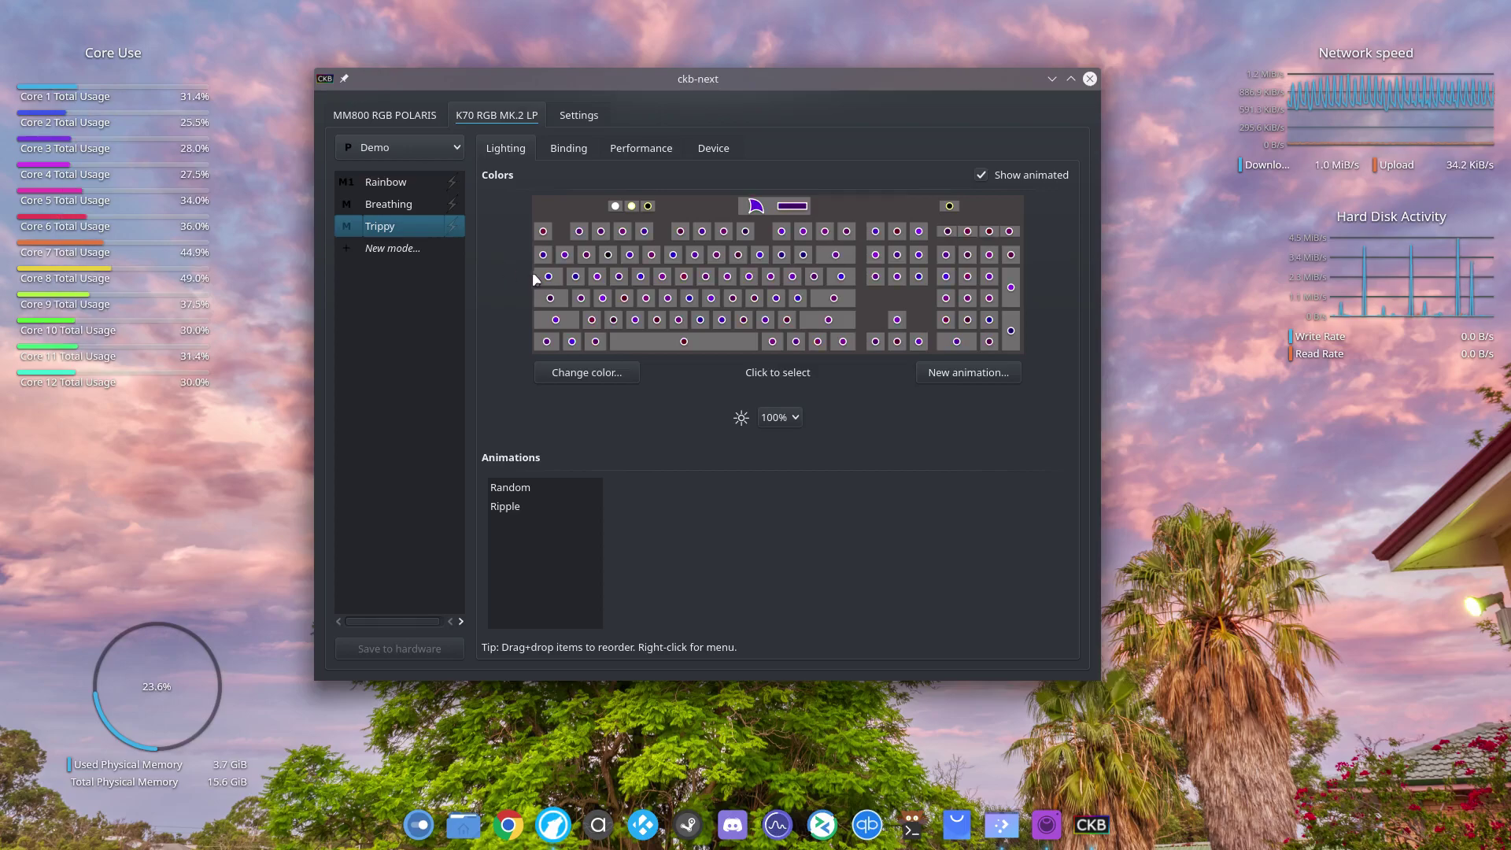
Try the Breathing lighting mode on the MM800 RGB POLARIS mouse pad, and switch it to the Rainbow mode
left_click(375, 117)
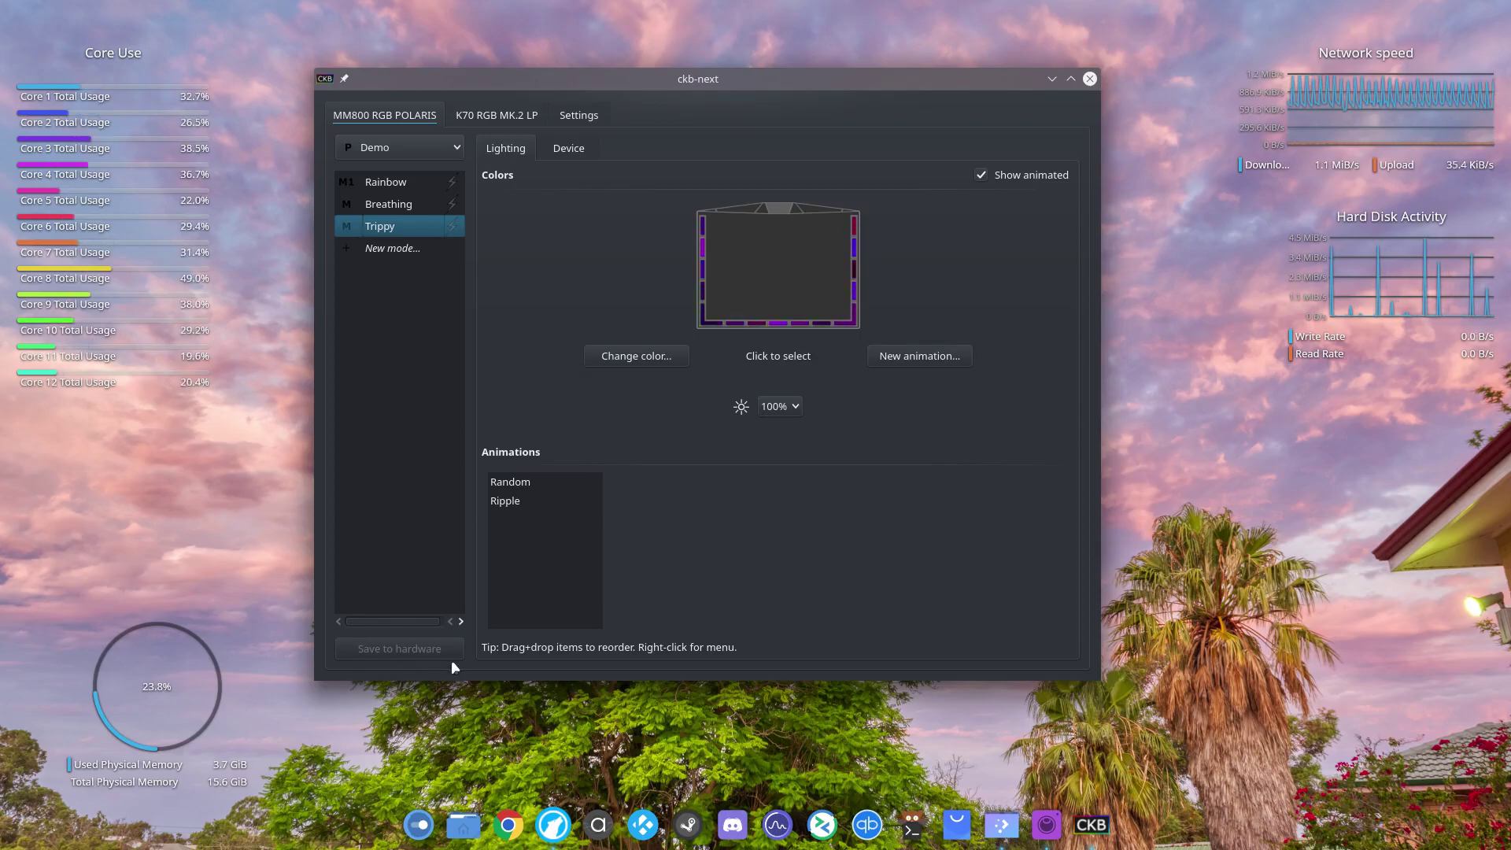
left_click(374, 204)
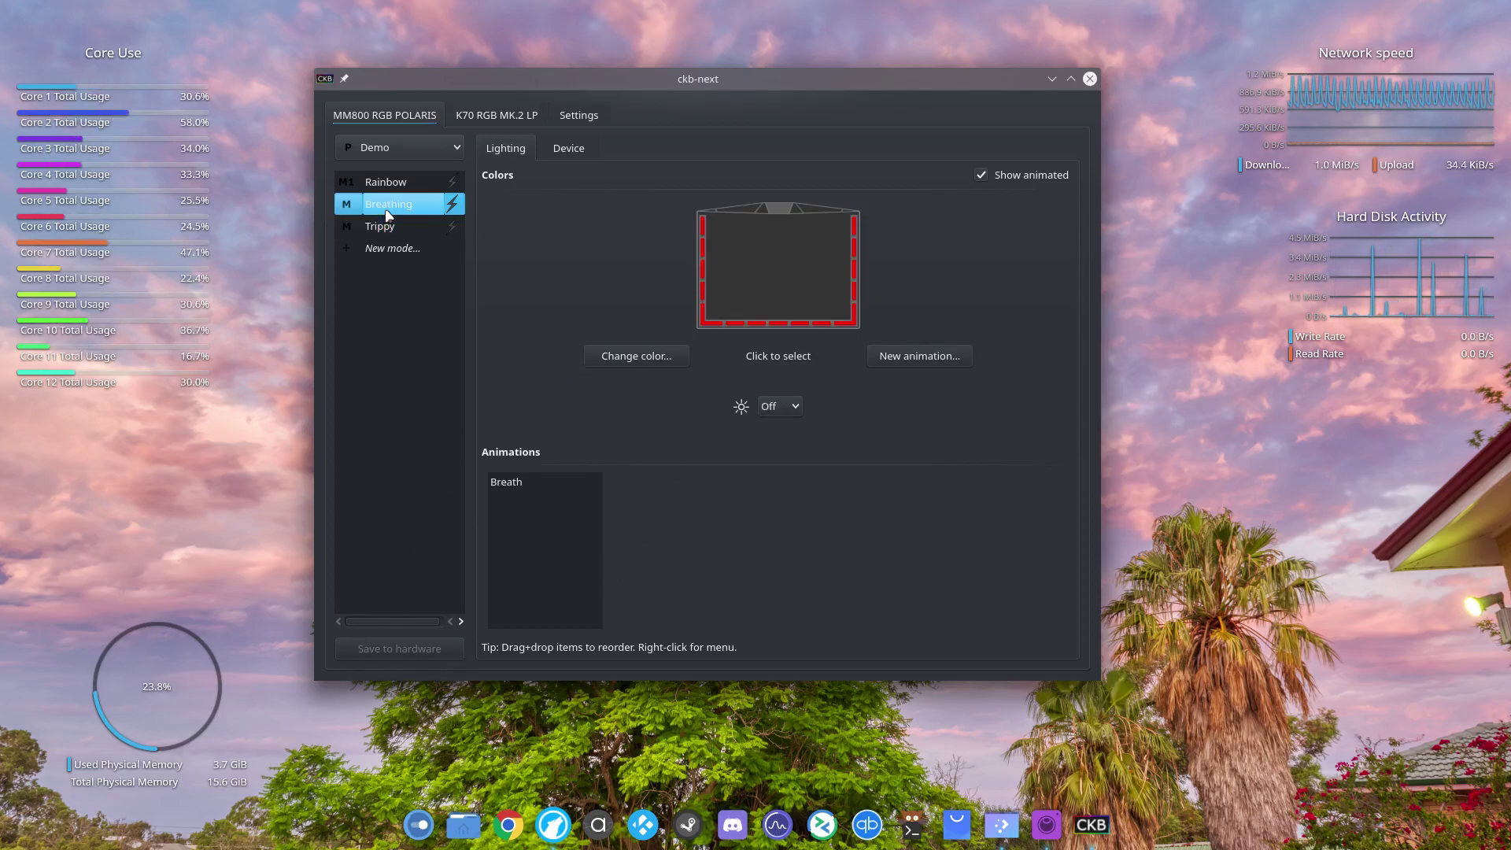
left_click(383, 189)
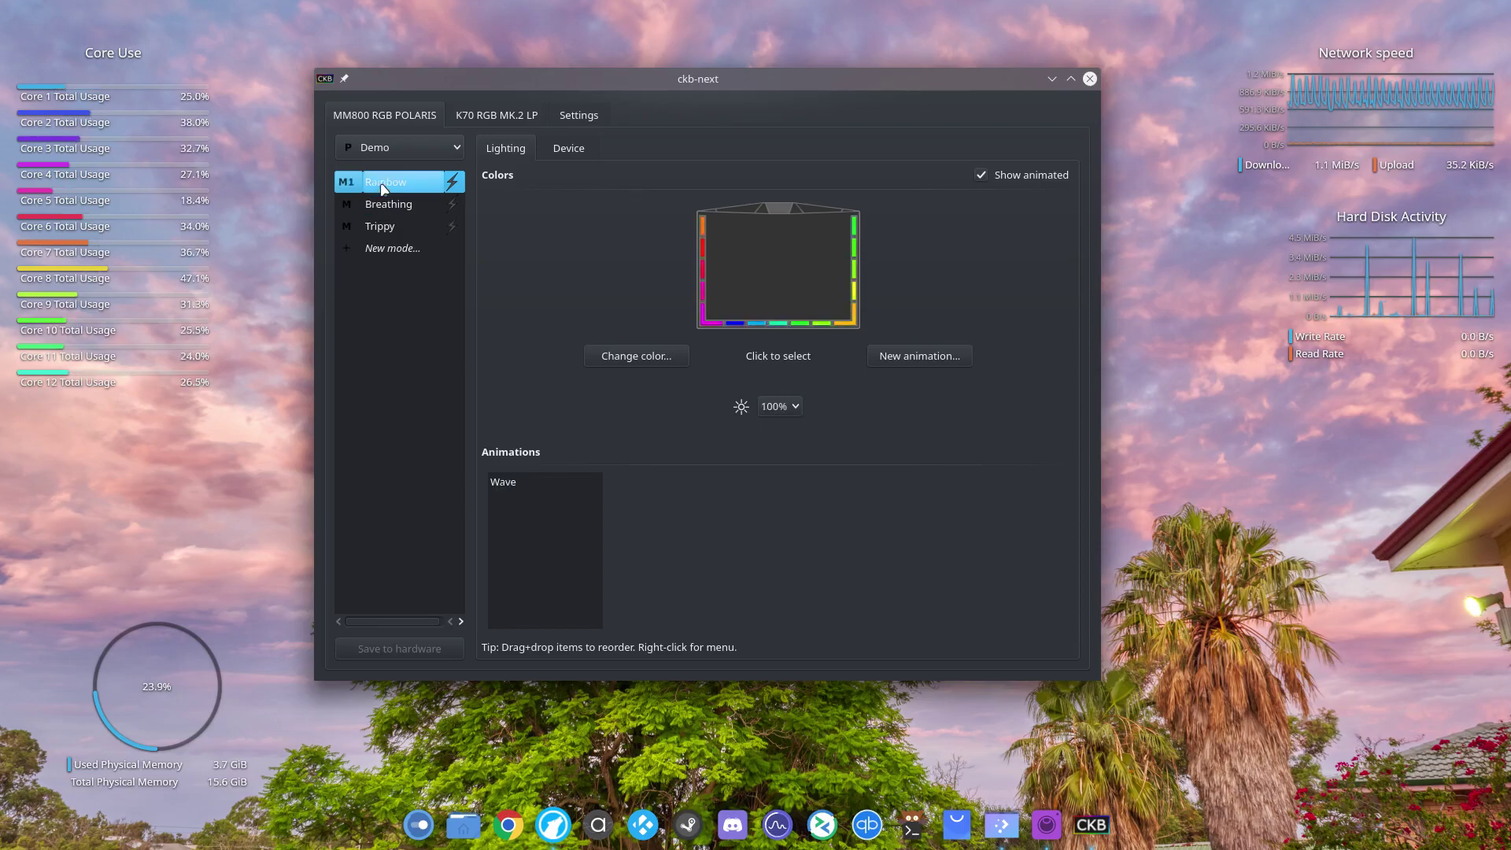
Switch the MM800 RGB POLARIS mouse pad to the Trippy lighting mode, and close ckb-next
left_click(383, 211)
left_click(381, 226)
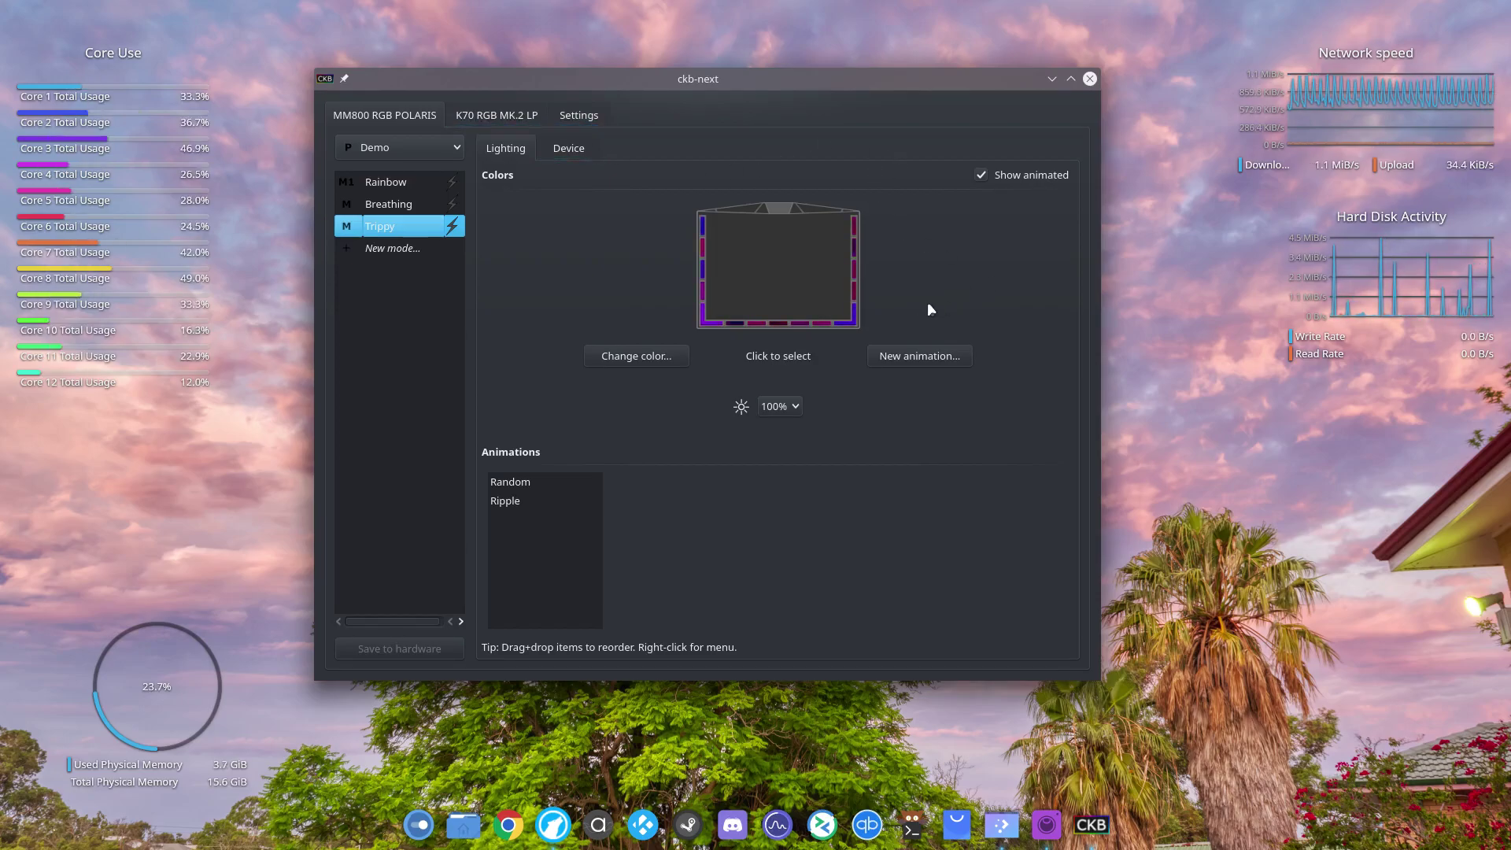
left_click(1089, 78)
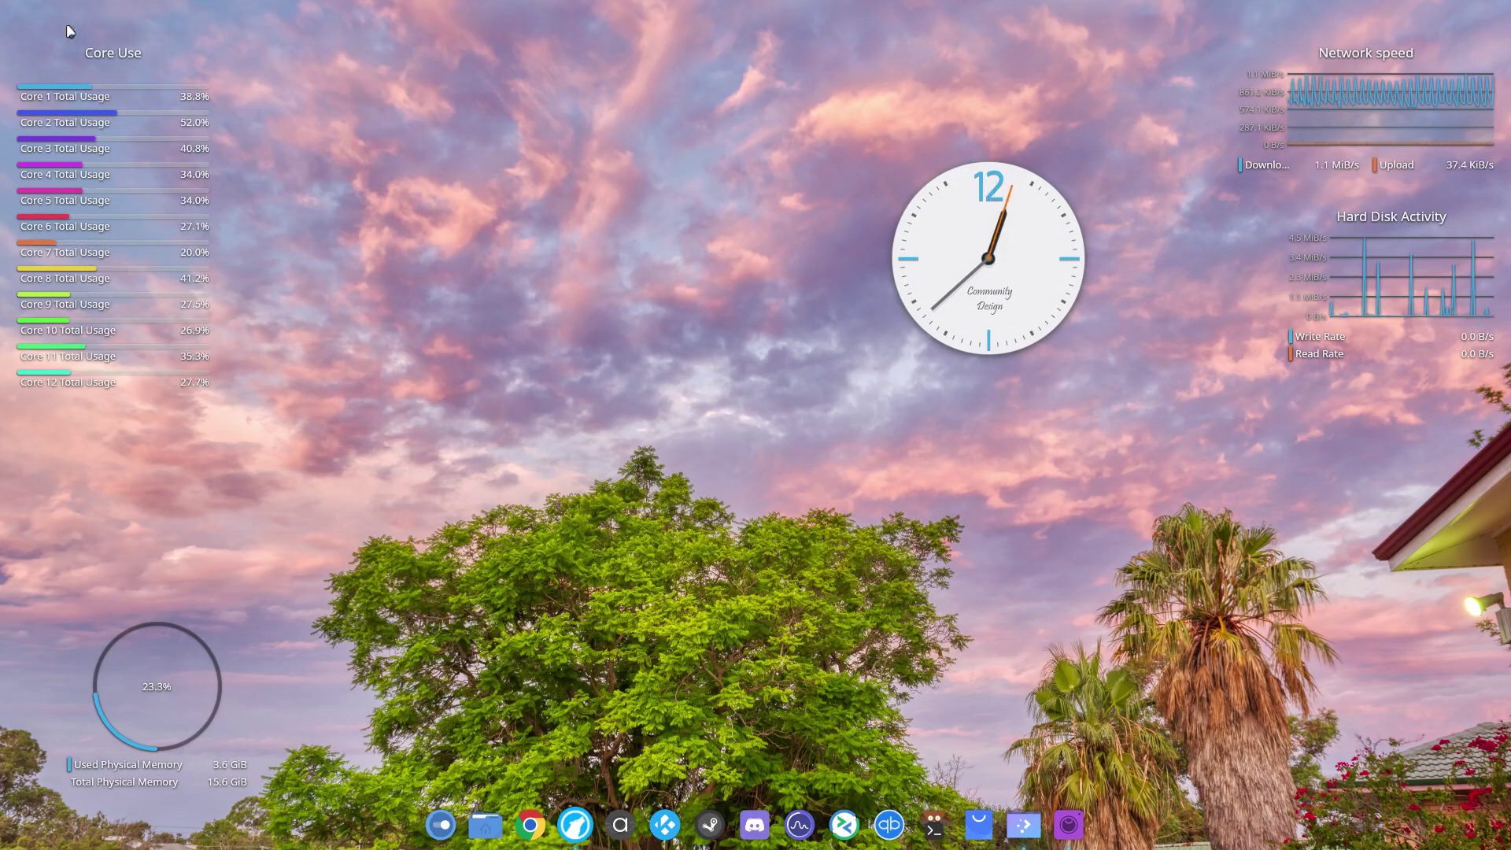
Start GreenWithEnvy from the launcher's Utilities category, move its window to the middle of the desktop, review the graphics card information, and close it
left_click(15, 14)
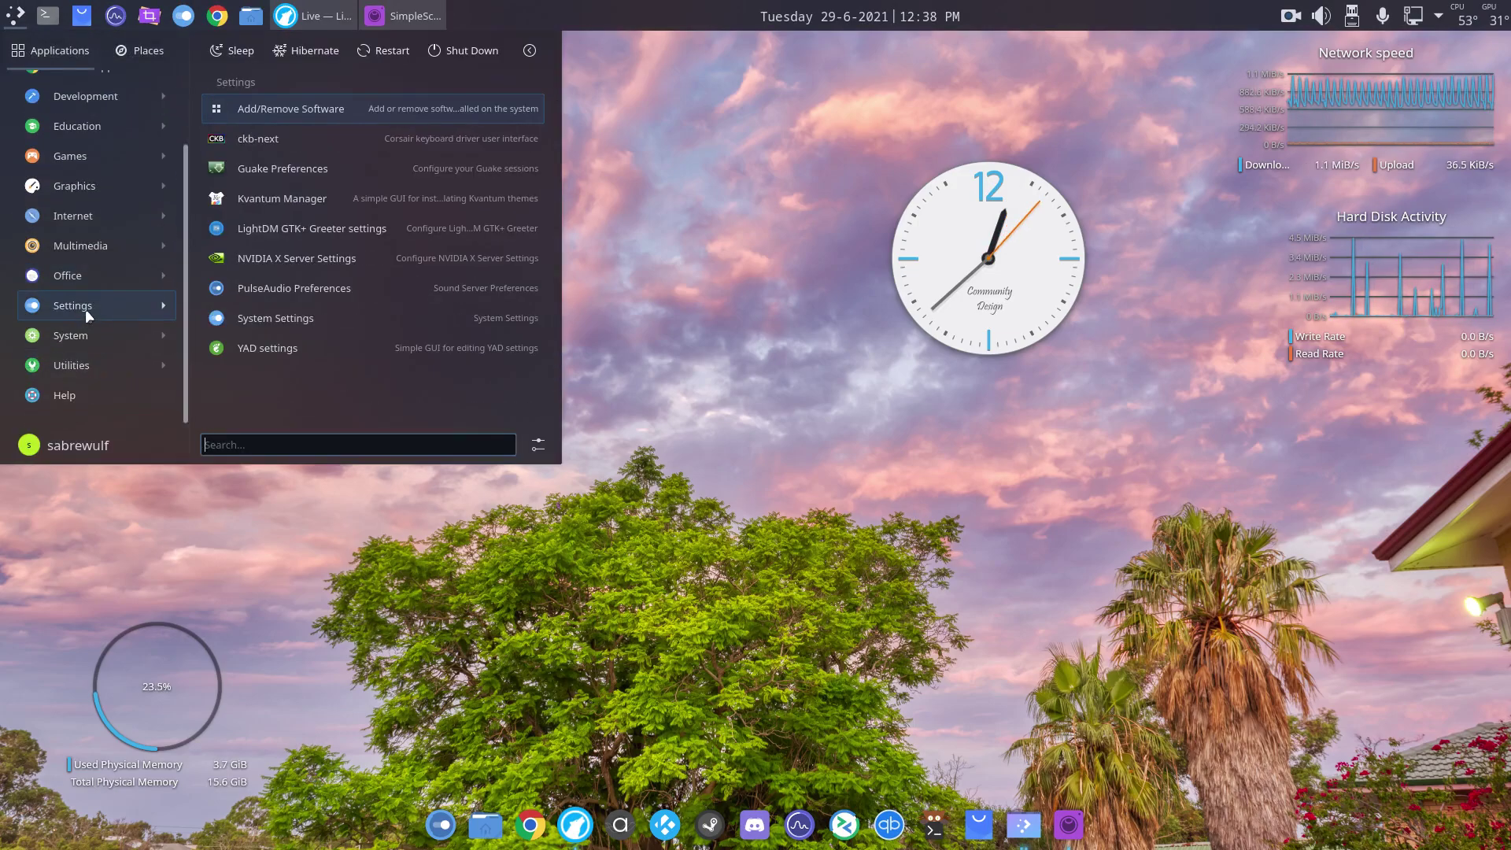
mouse_move(80, 362)
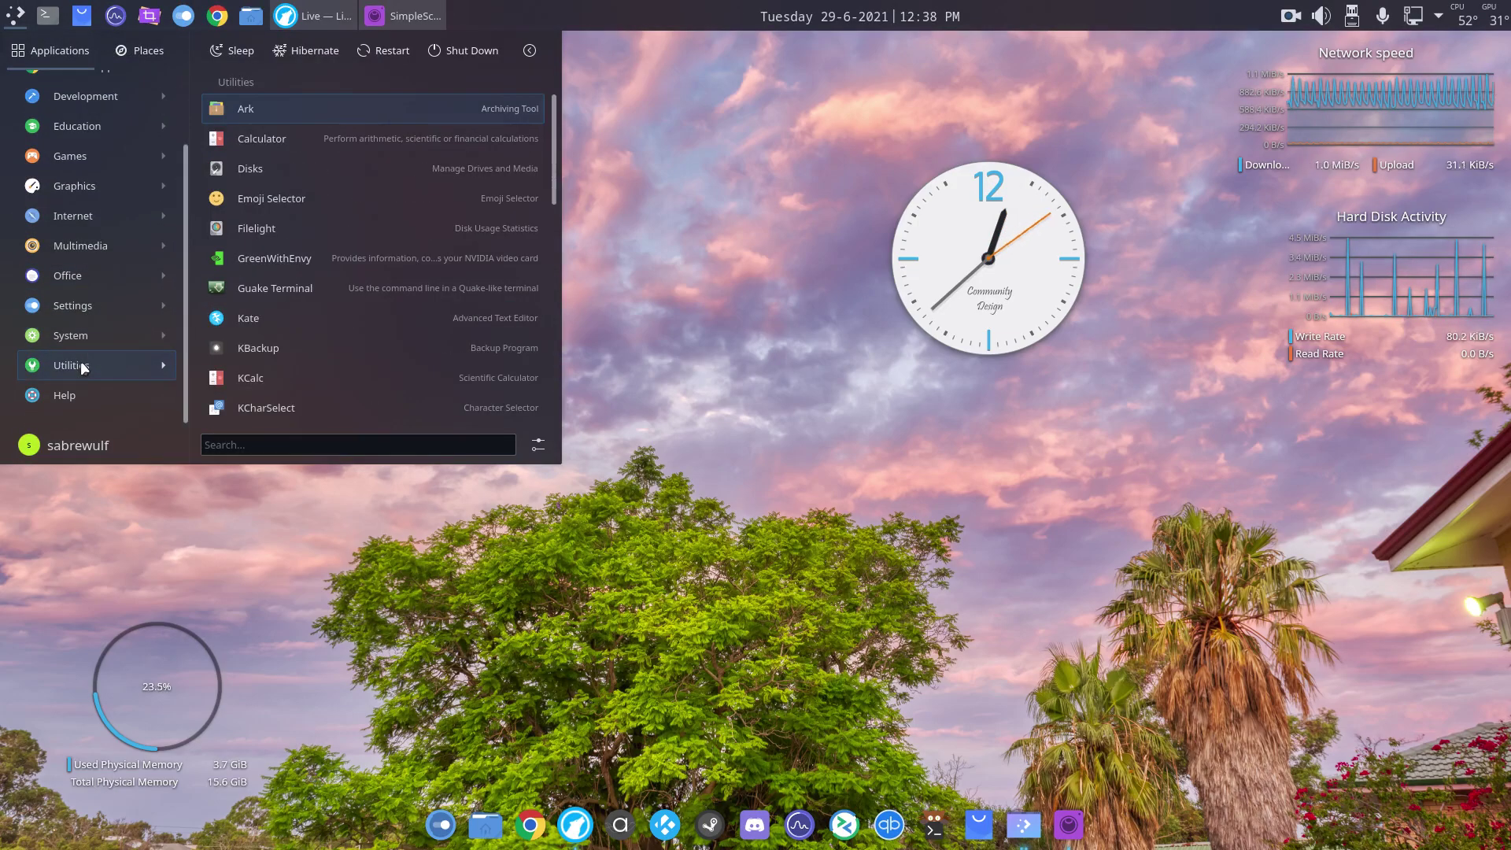
left_click(279, 257)
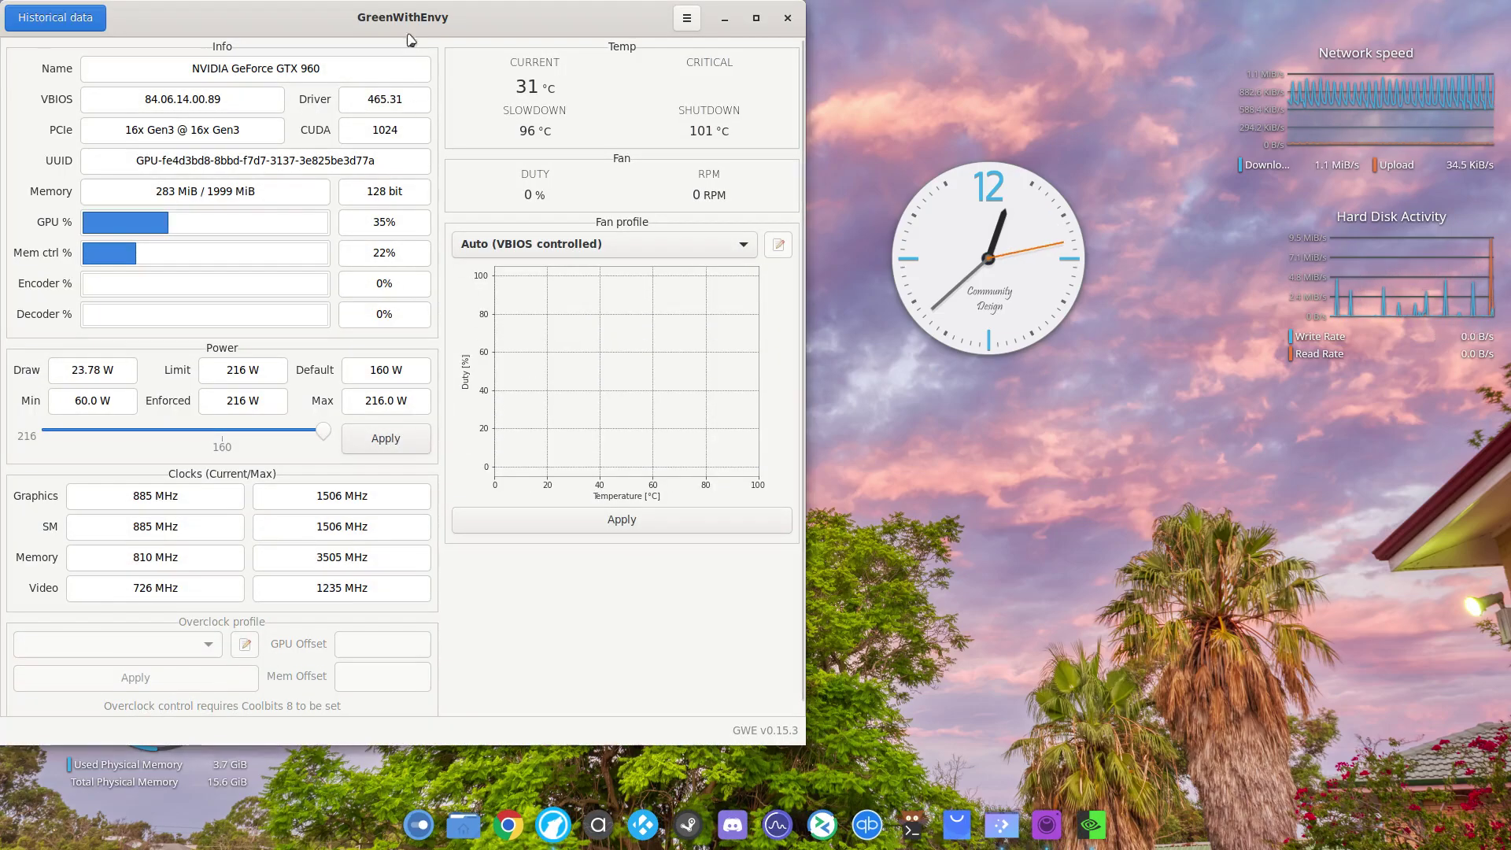
left_click_drag(370, 32, 658, 73)
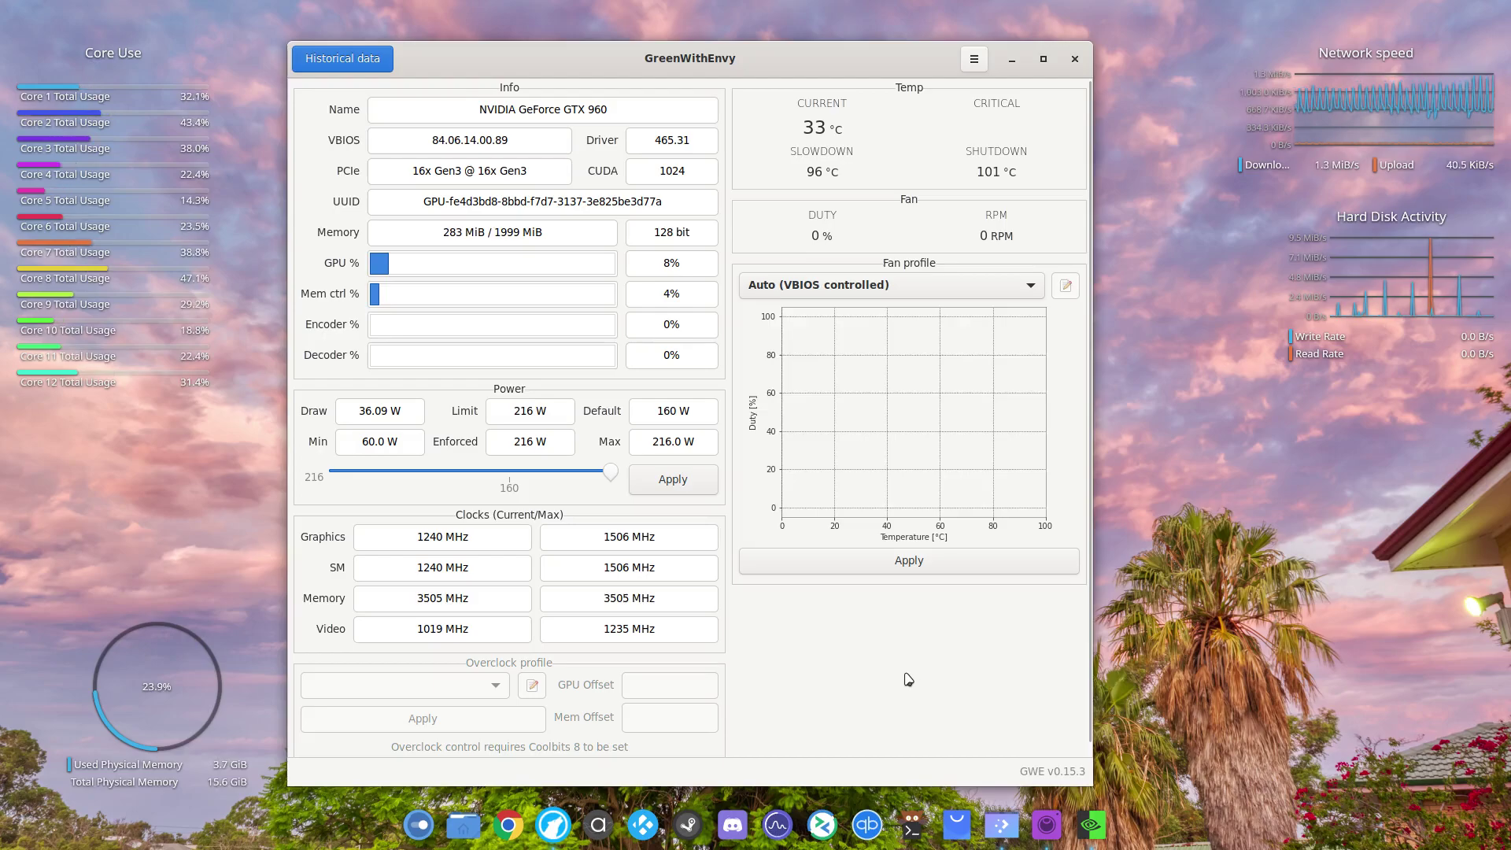
left_click(1075, 61)
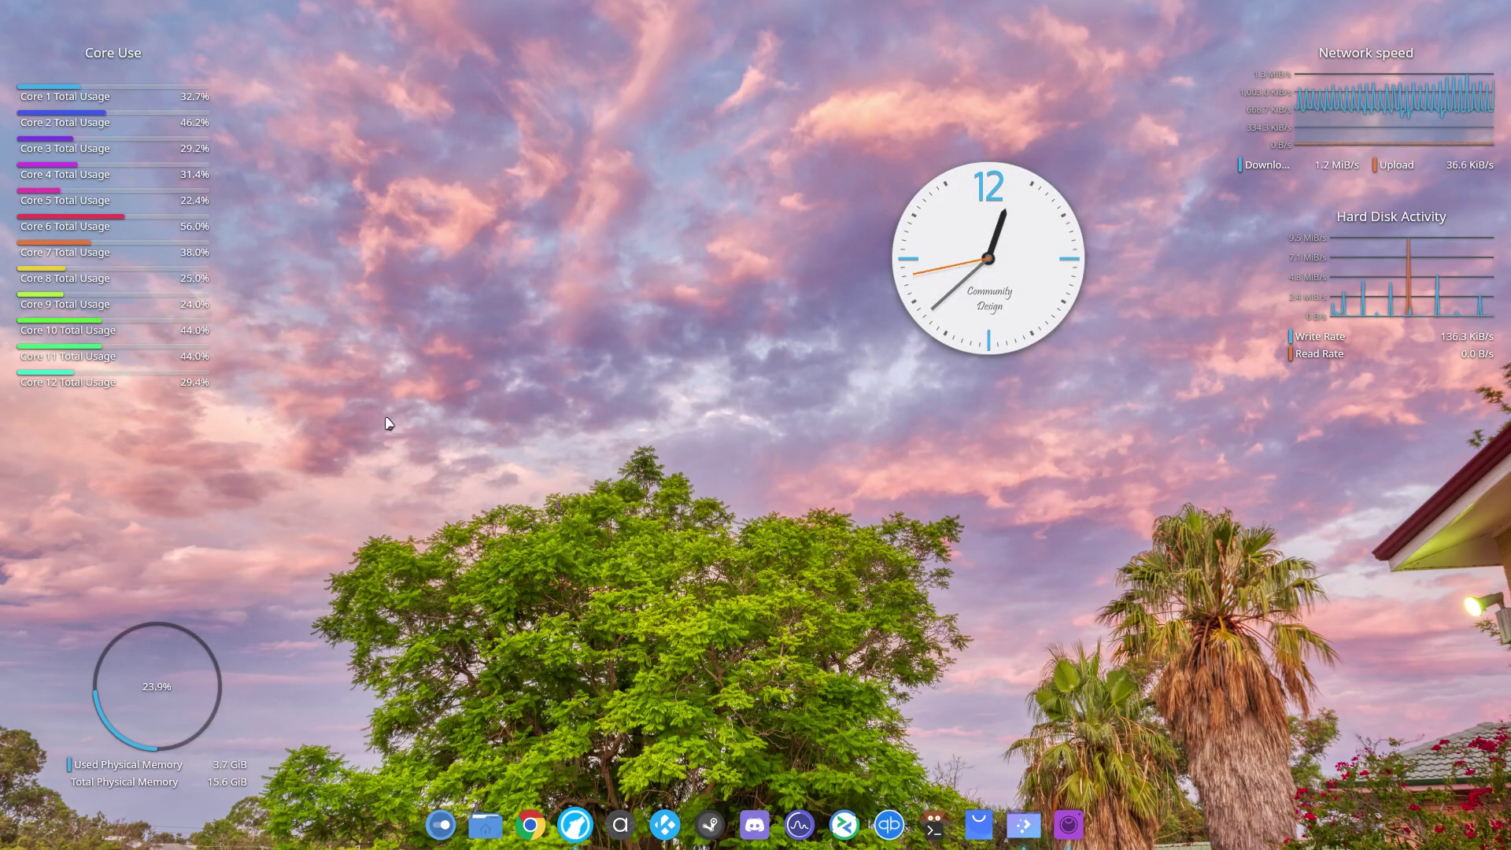
Browse the launcher's Settings, Utilities and System categories, and start the akm kernel manager
left_click(14, 15)
mouse_move(120, 387)
scroll(119, 387, "down", 2)
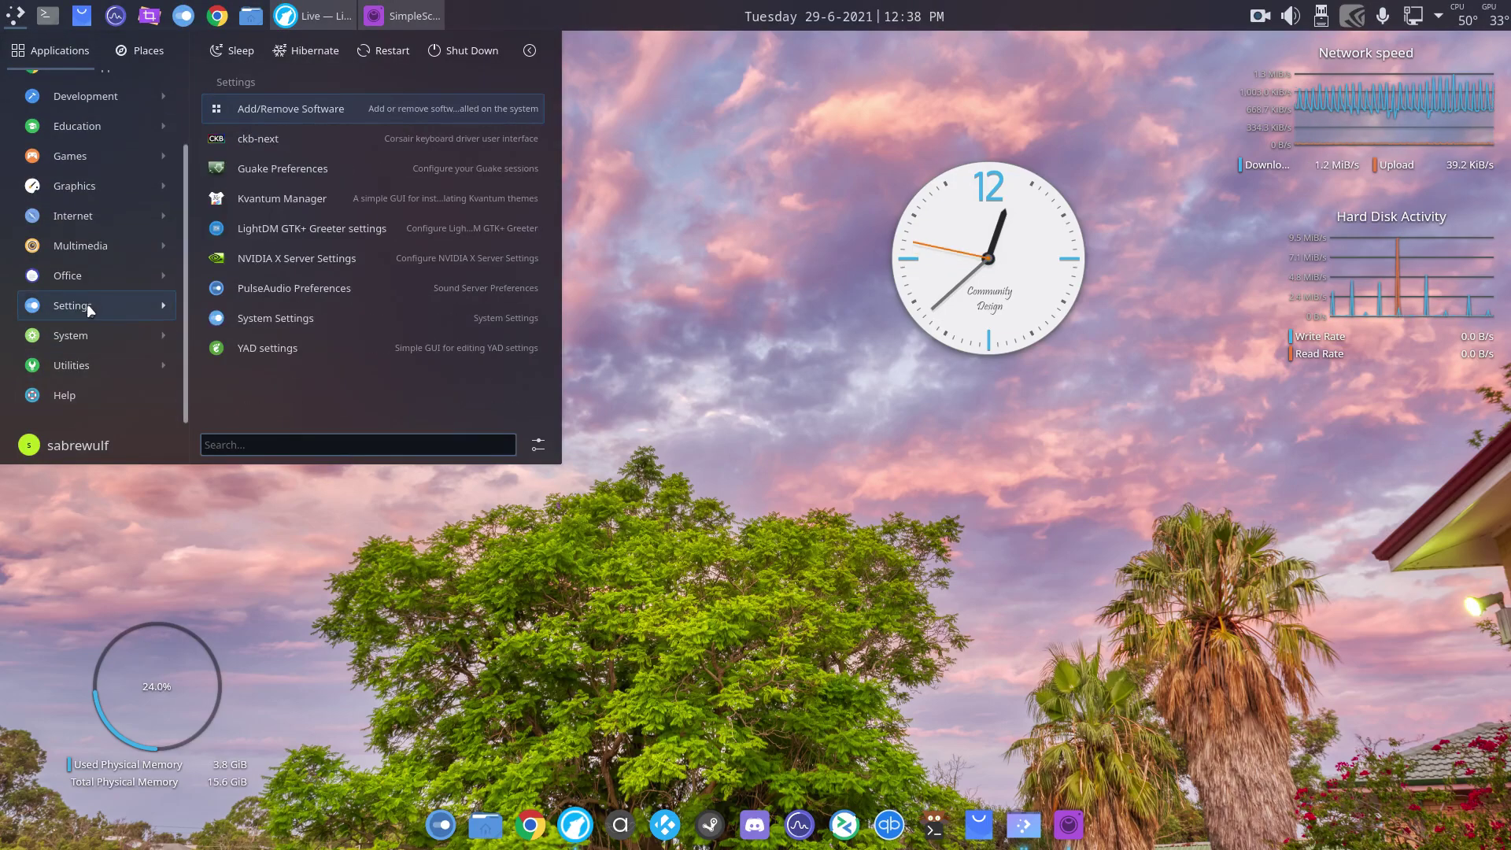
mouse_move(71, 368)
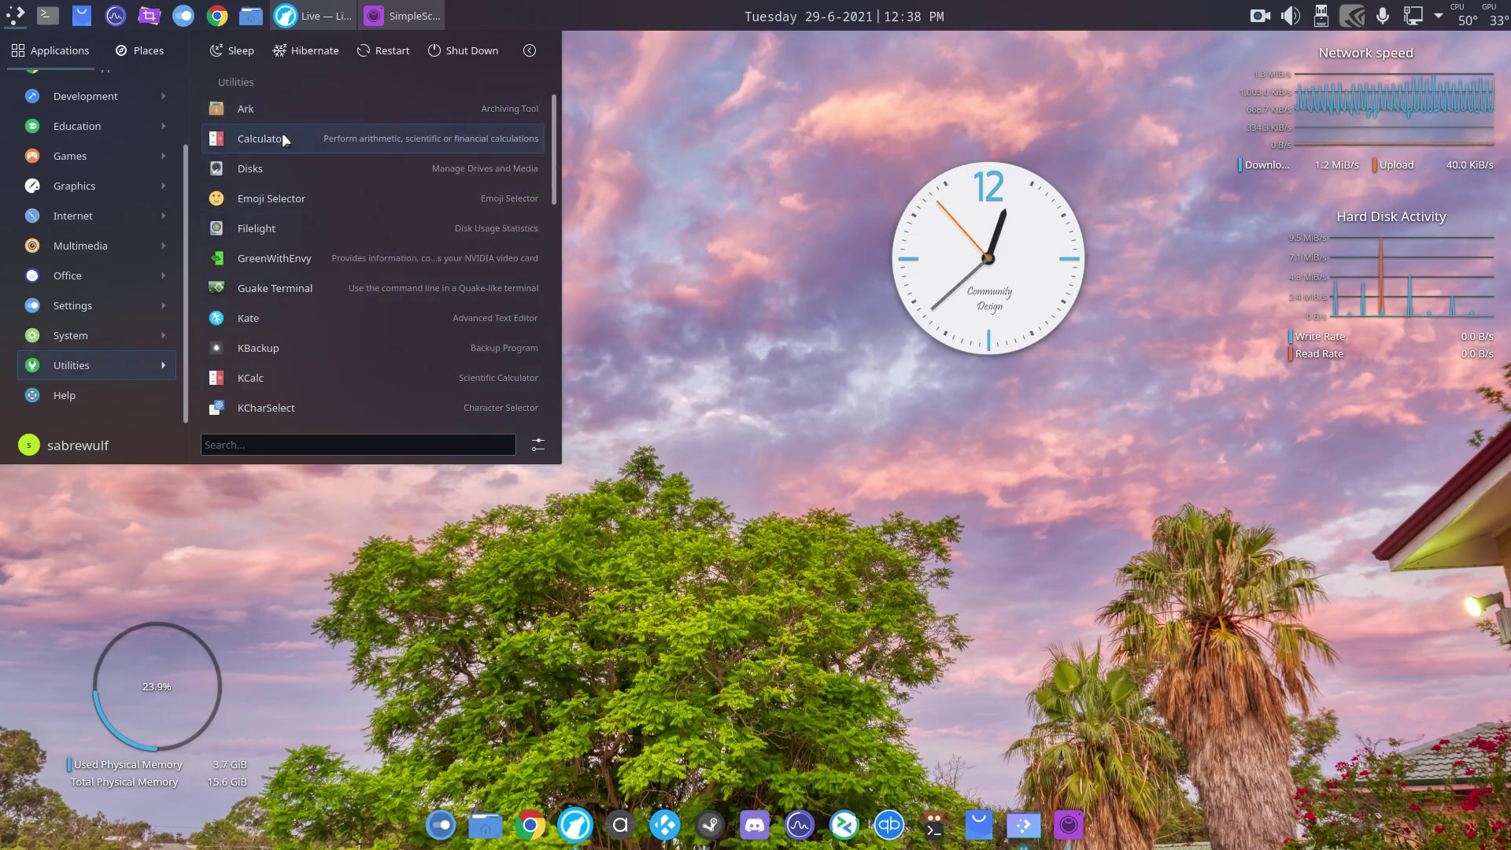
mouse_move(88, 335)
mouse_move(89, 306)
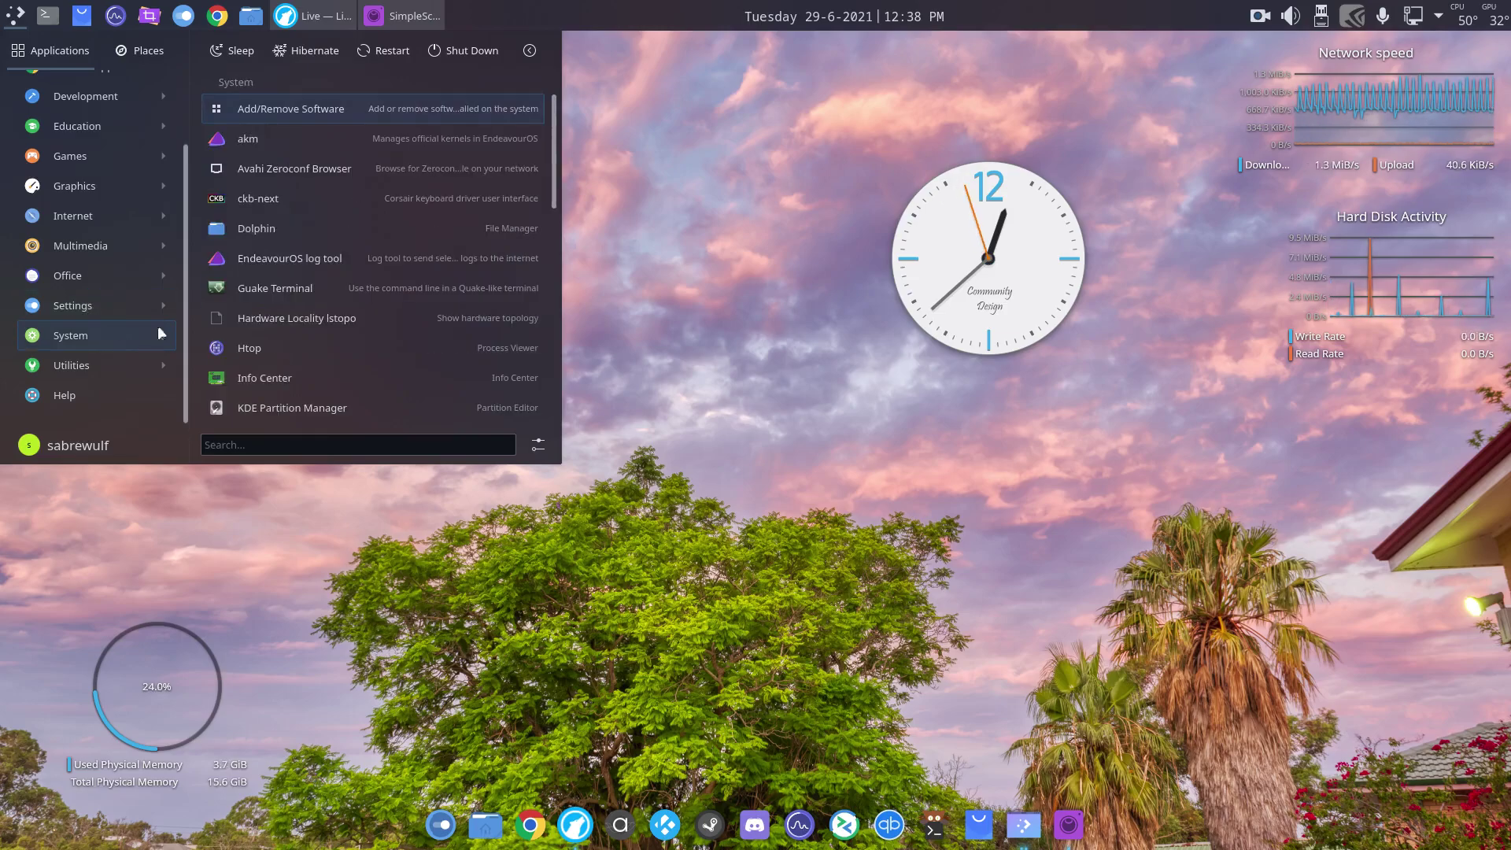
left_click(281, 142)
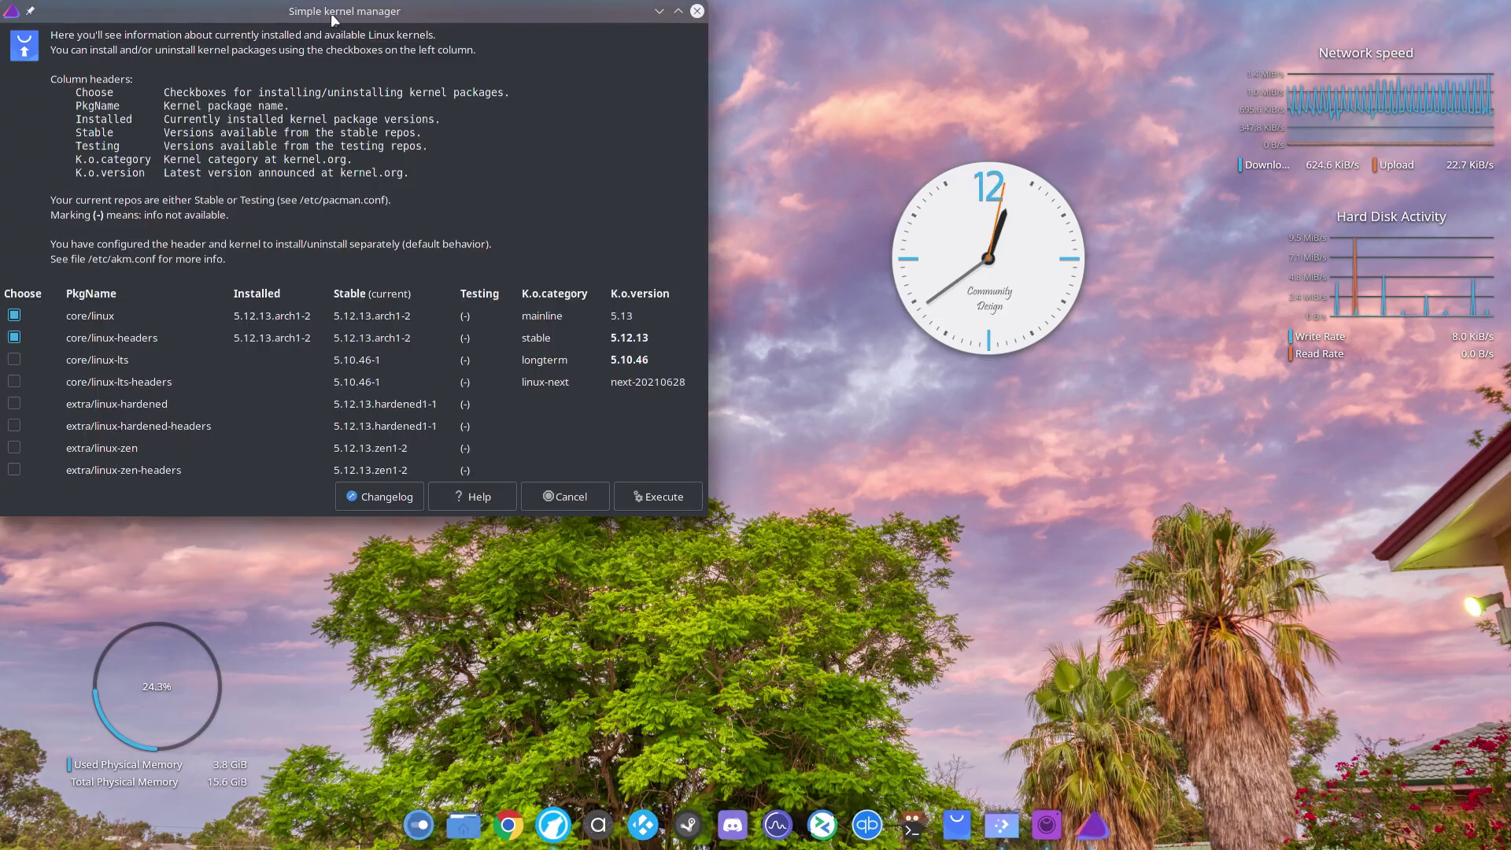
Move the Simple kernel manager window to the middle of the desktop, review the kernel package list, and close the window
left_click_drag(332, 18, 633, 59)
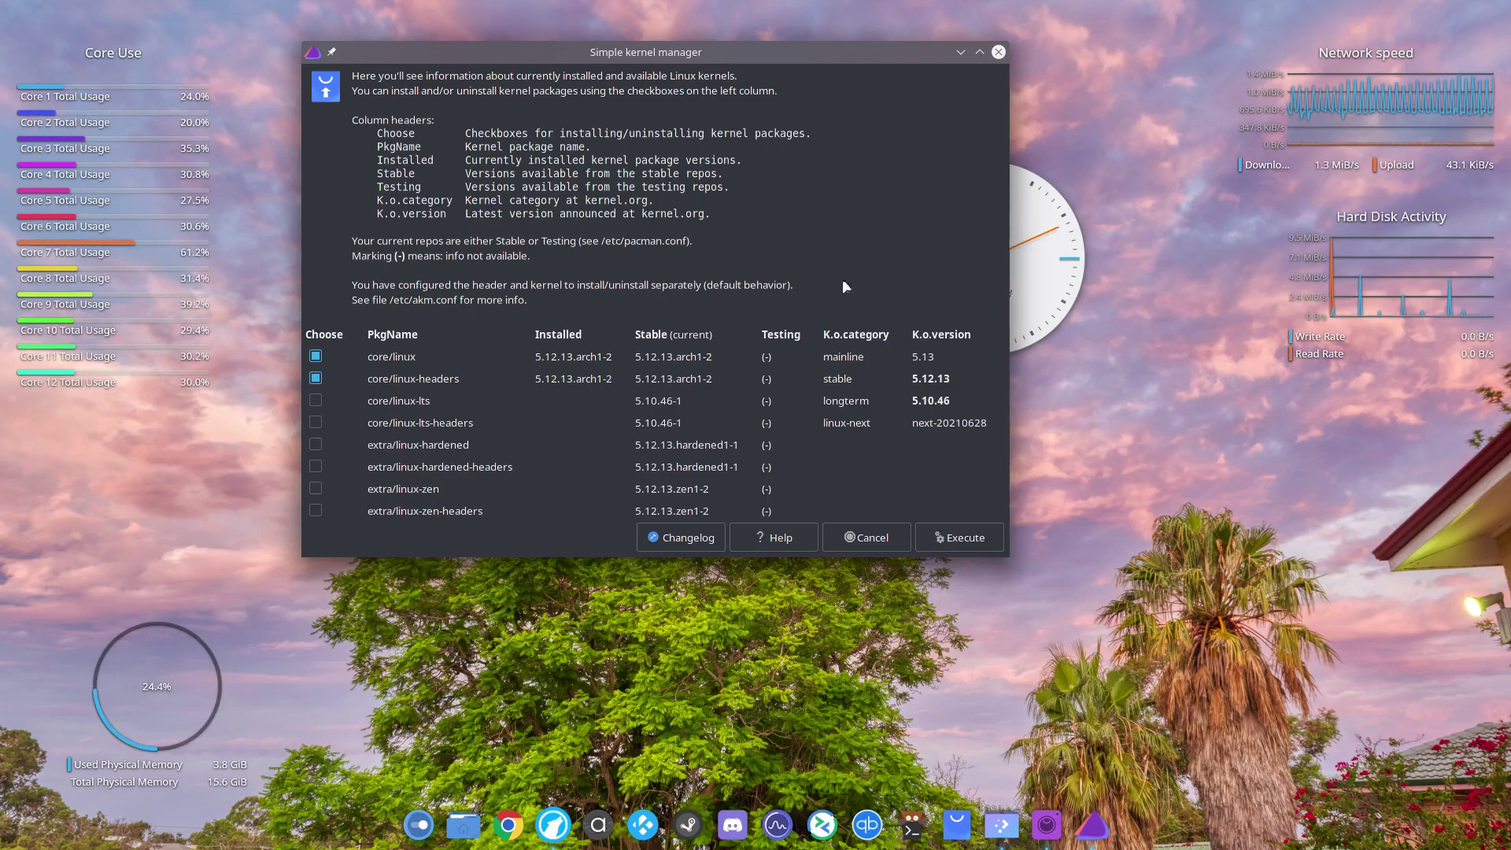
left_click_drag(628, 49, 721, 61)
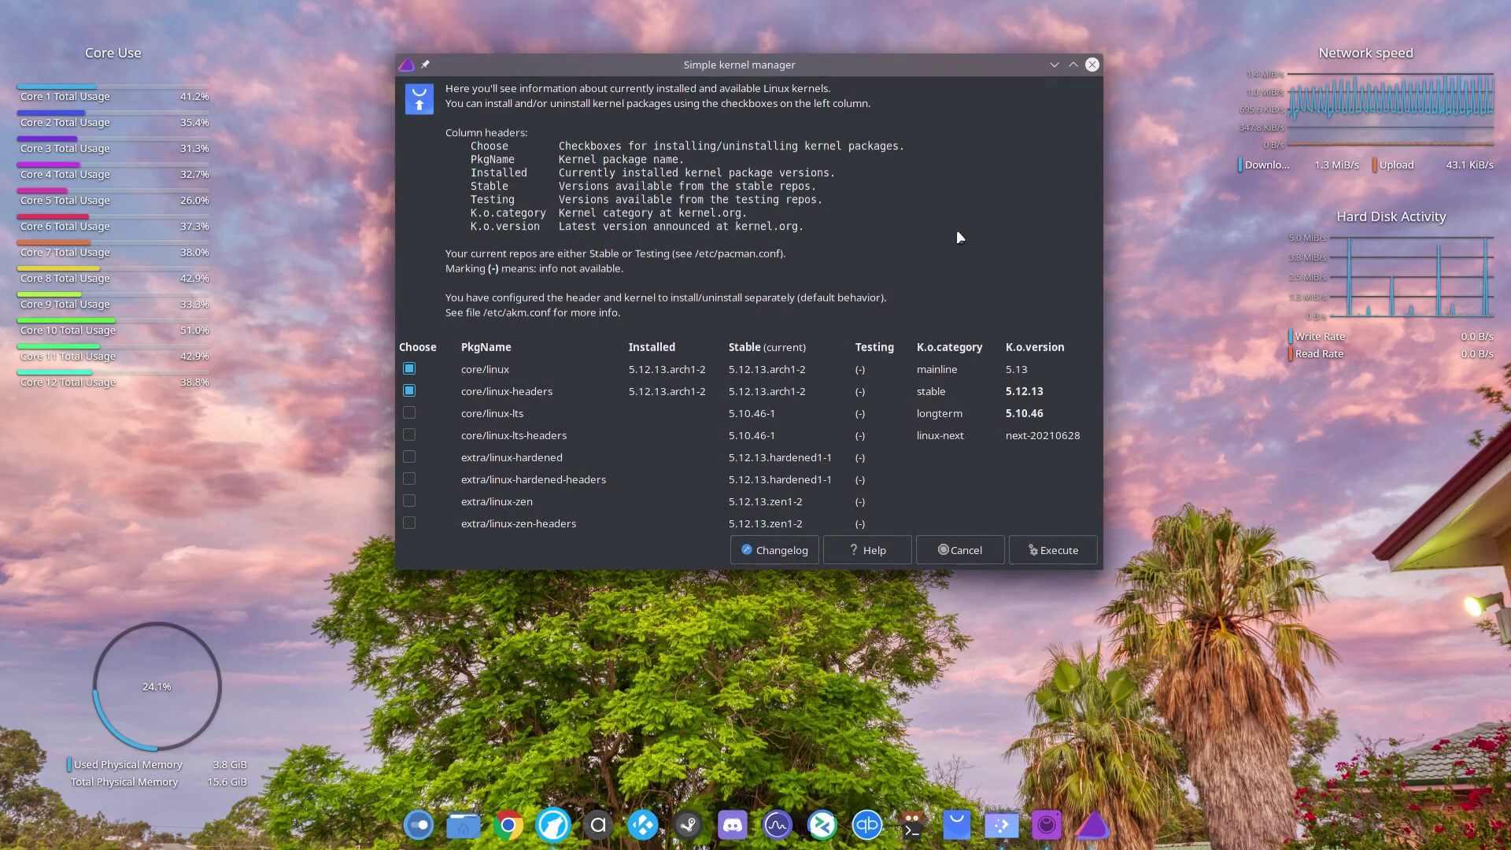
left_click(1093, 65)
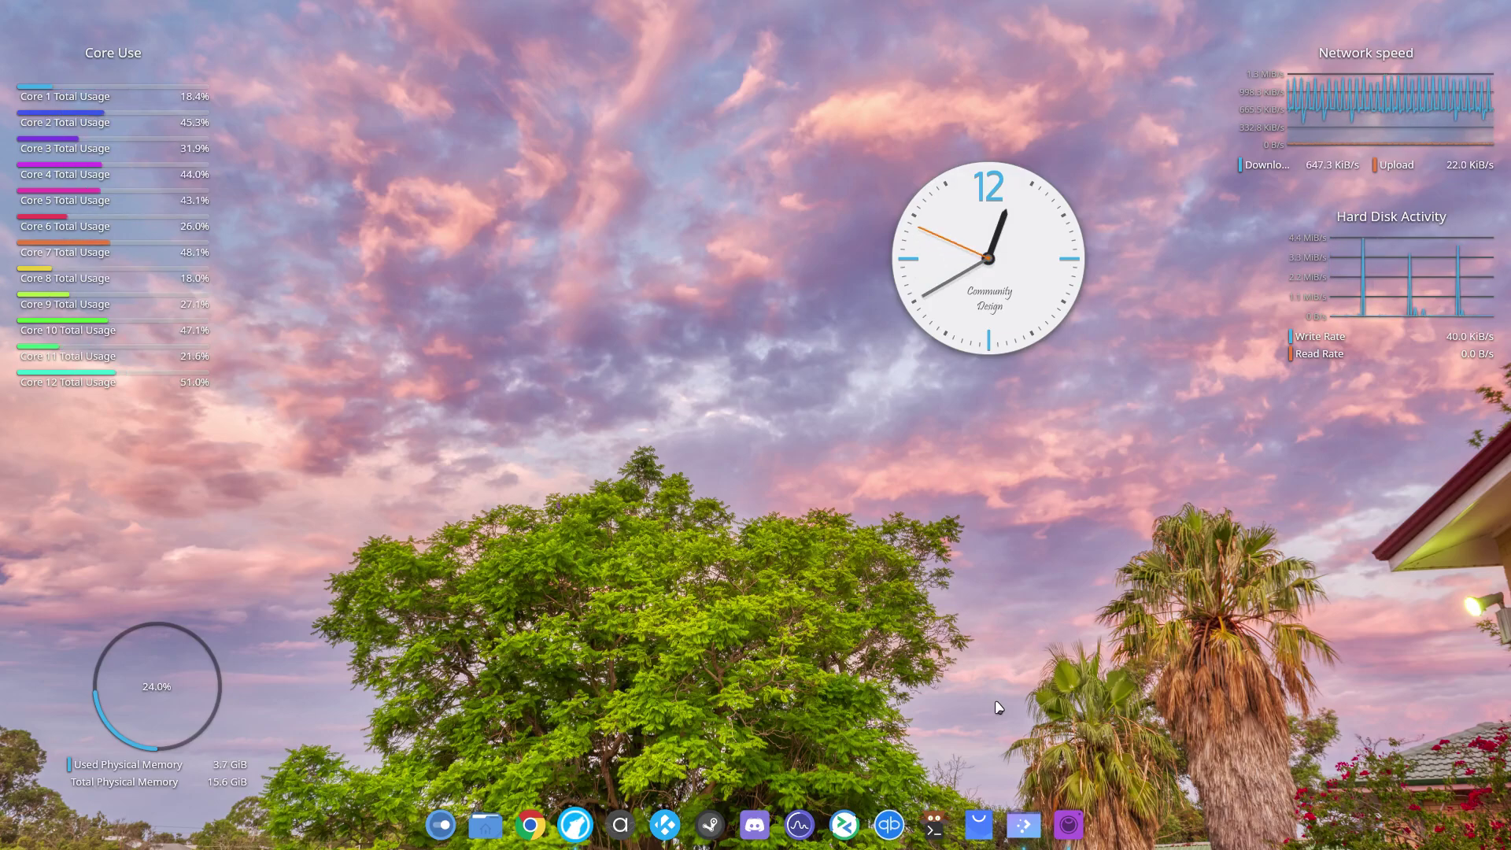
Open the software manager from the dock, move its window to the middle of the desktop, and view the available updates
left_click(980, 834)
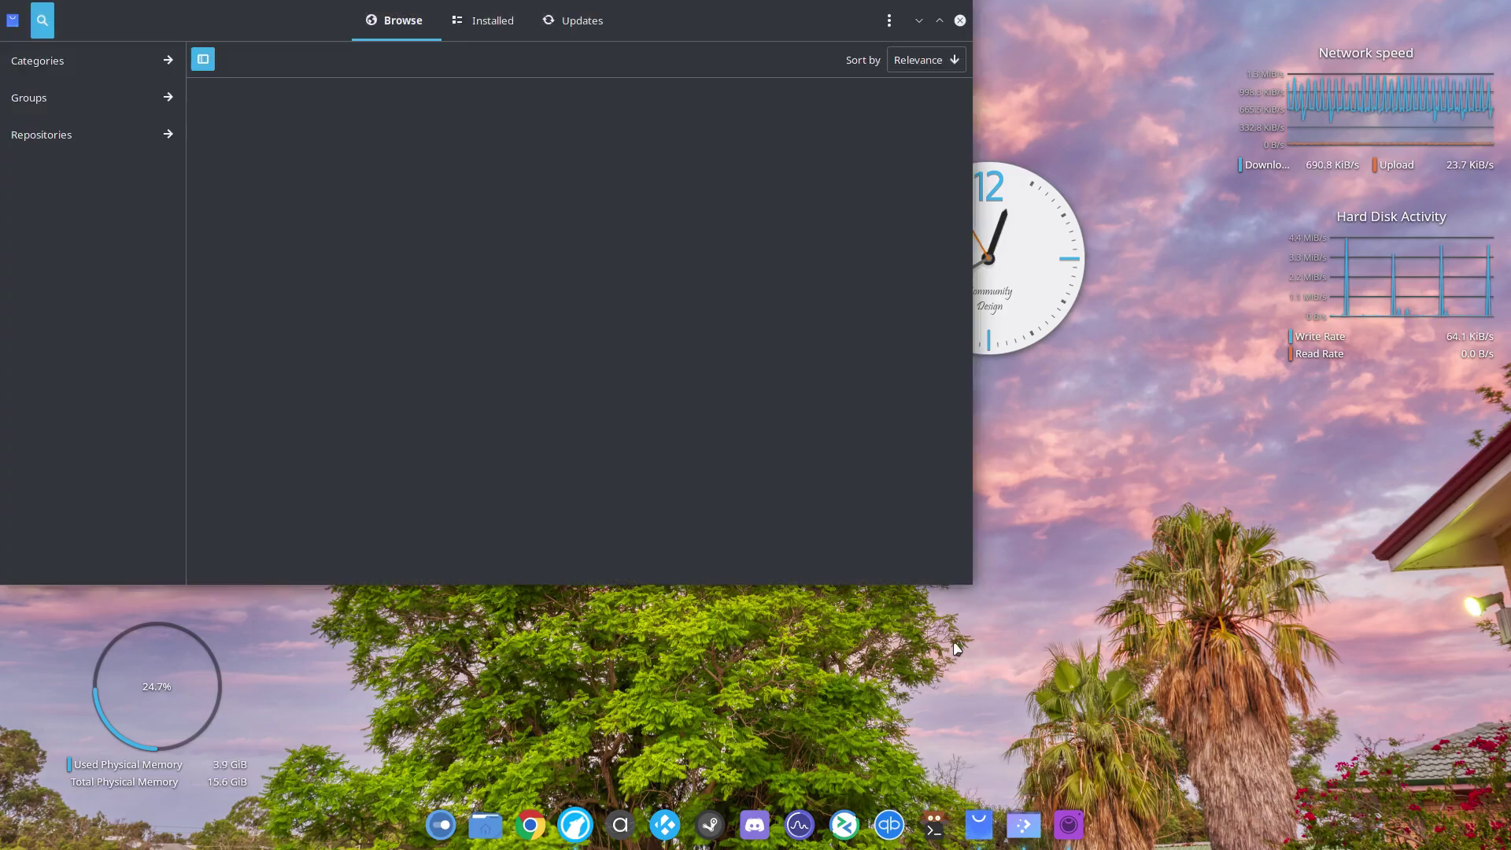
left_click_drag(705, 16, 907, 106)
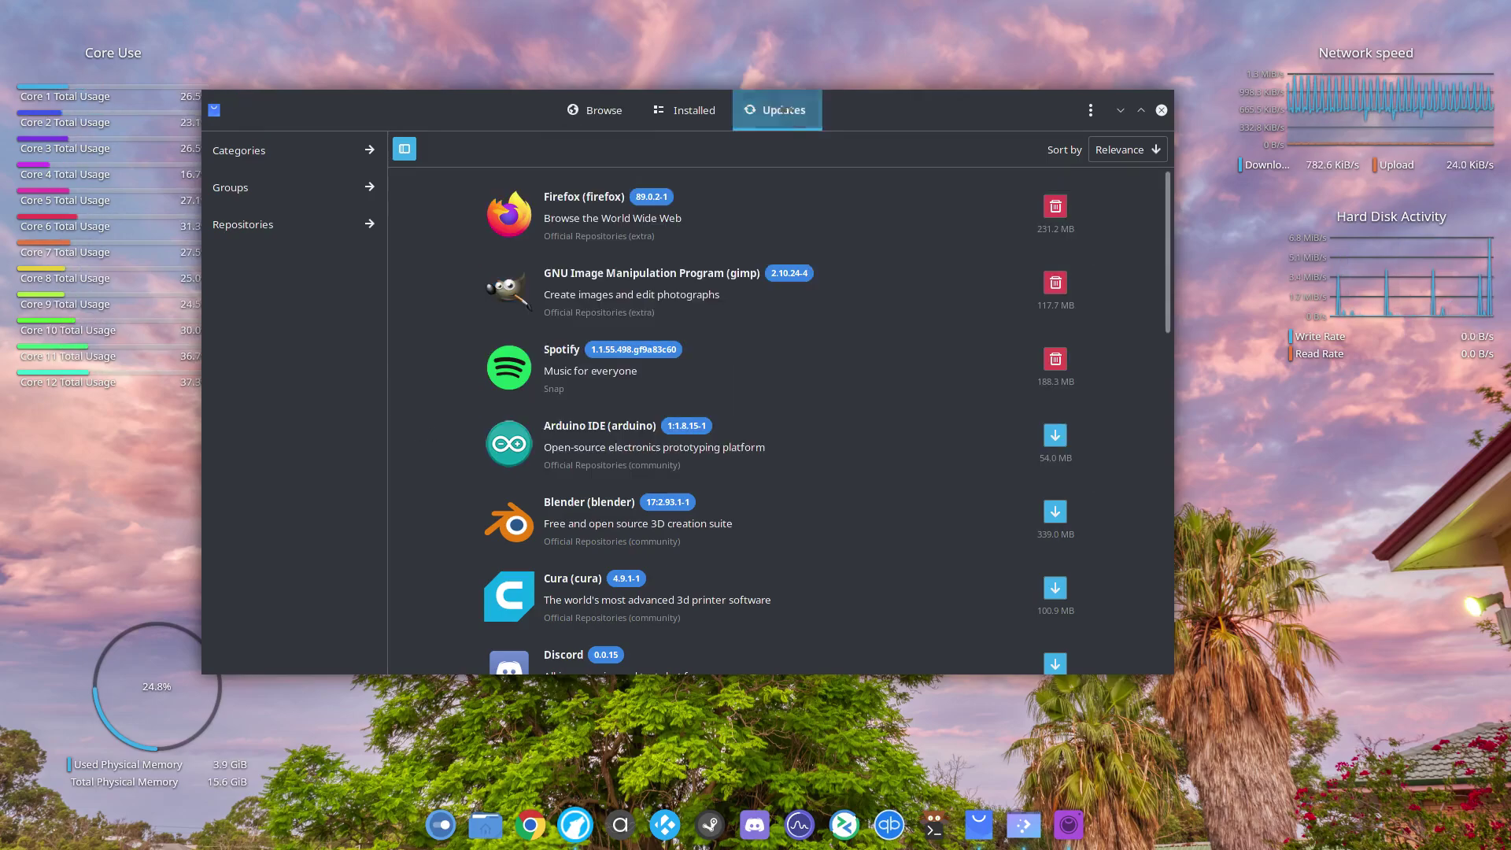
left_click(778, 110)
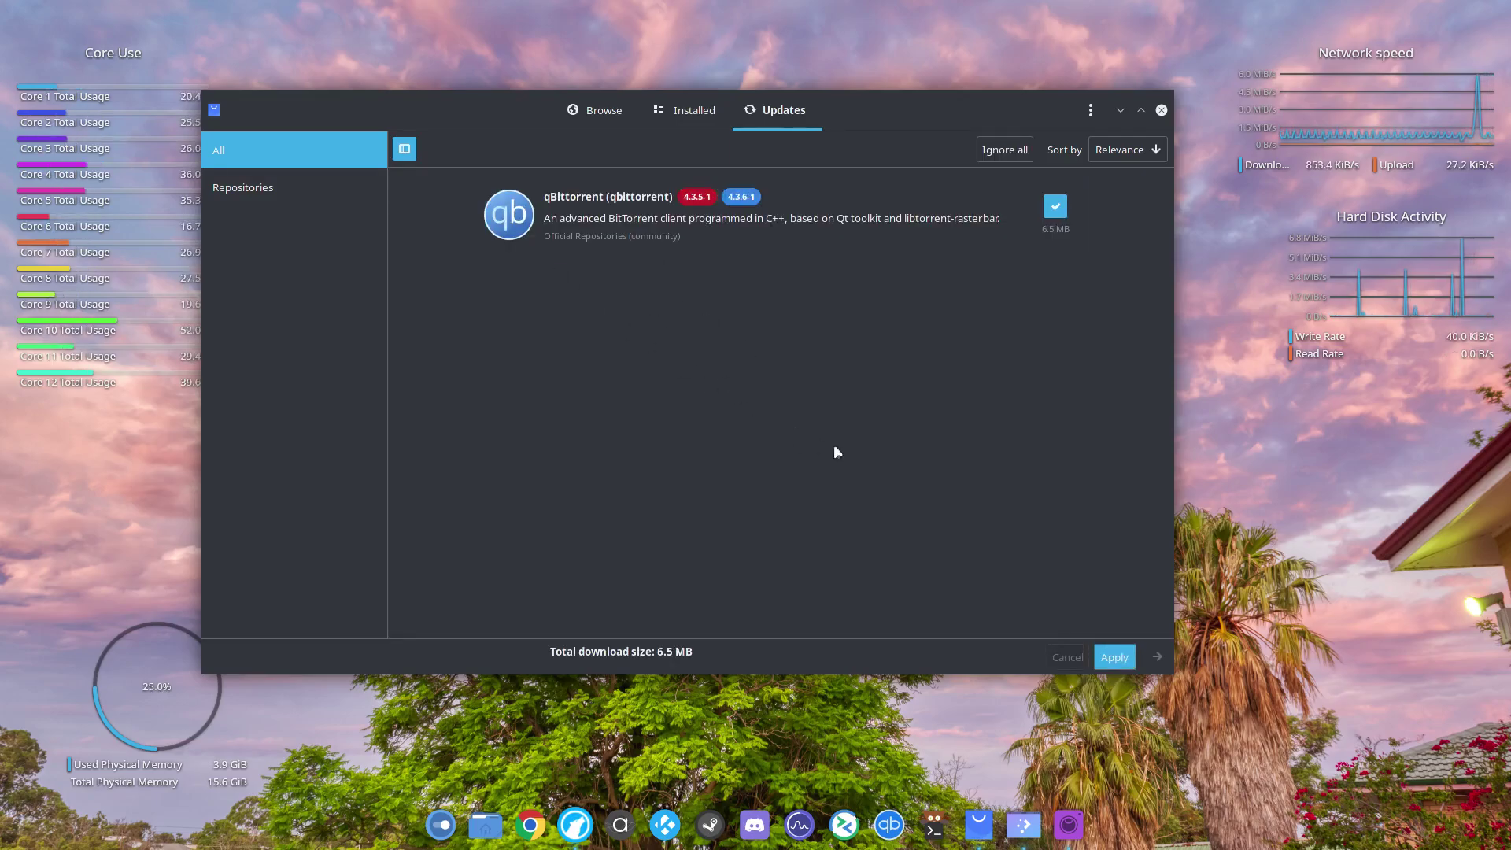
Apply the pending qBittorrent update, and authenticate with the account password
left_click(1112, 658)
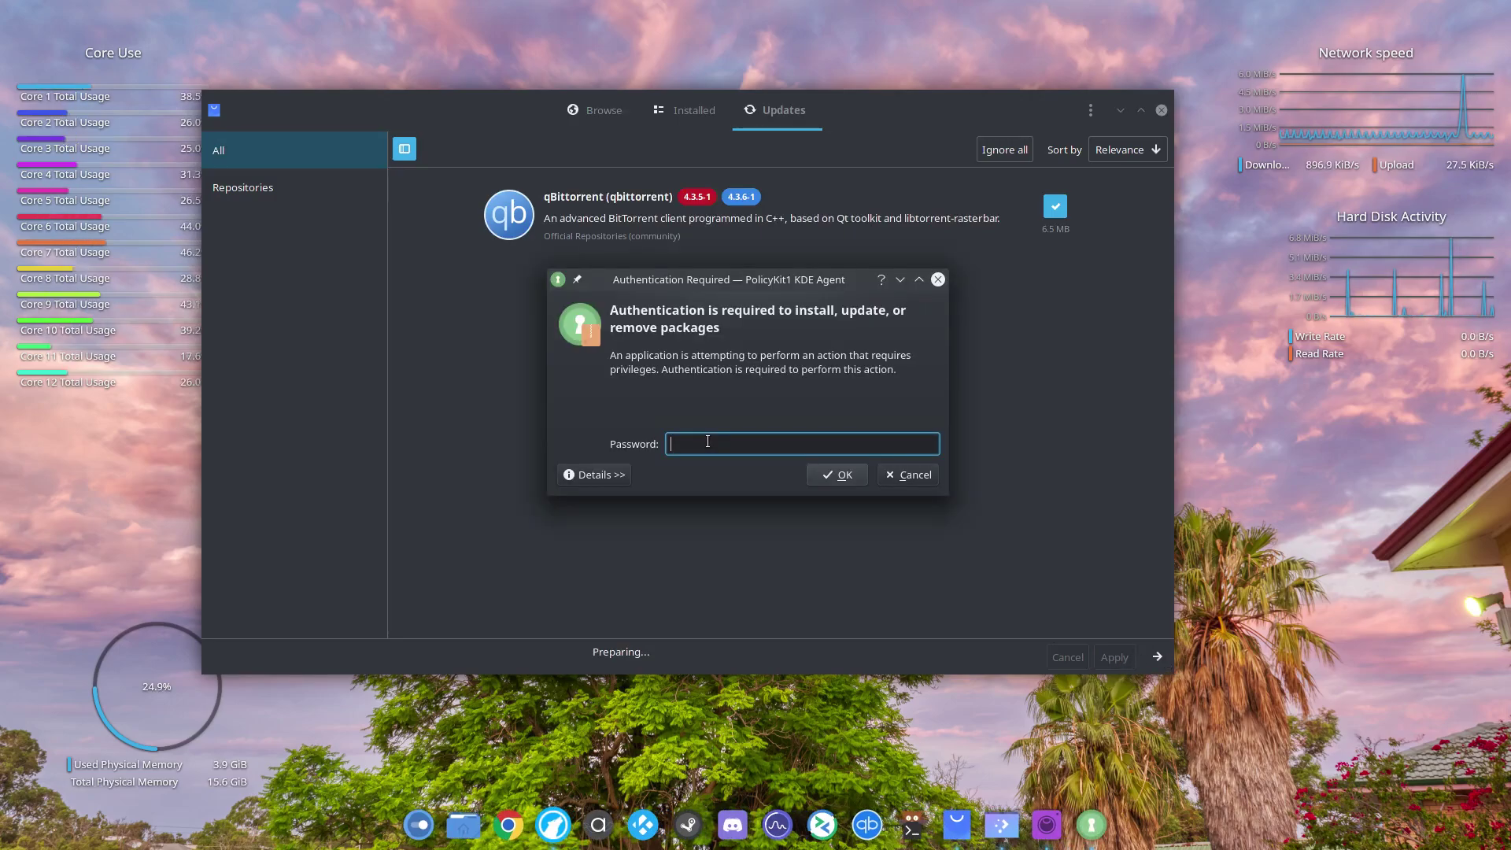
type("********")
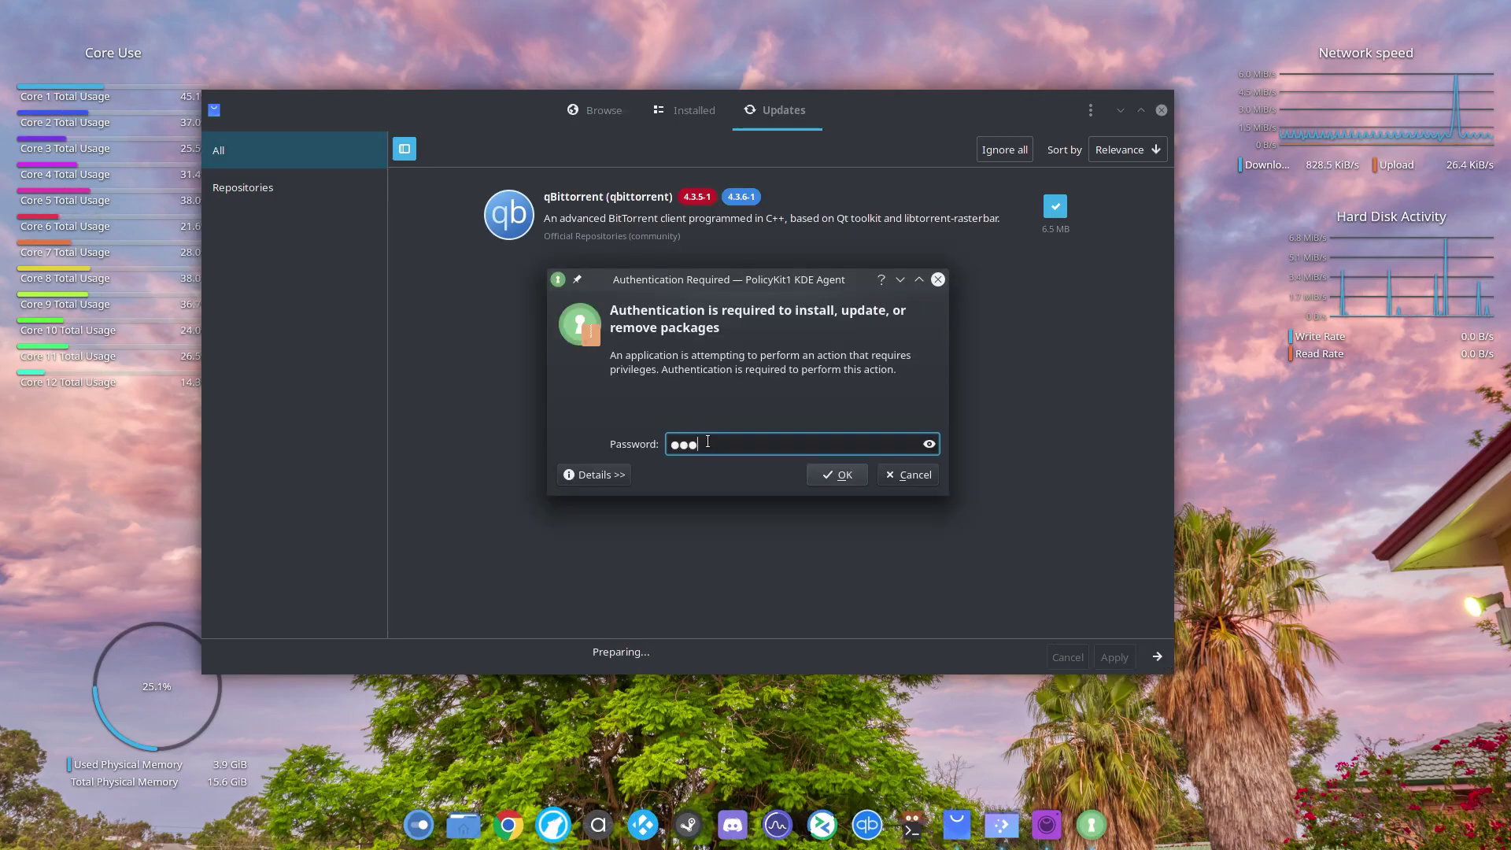
key("Return")
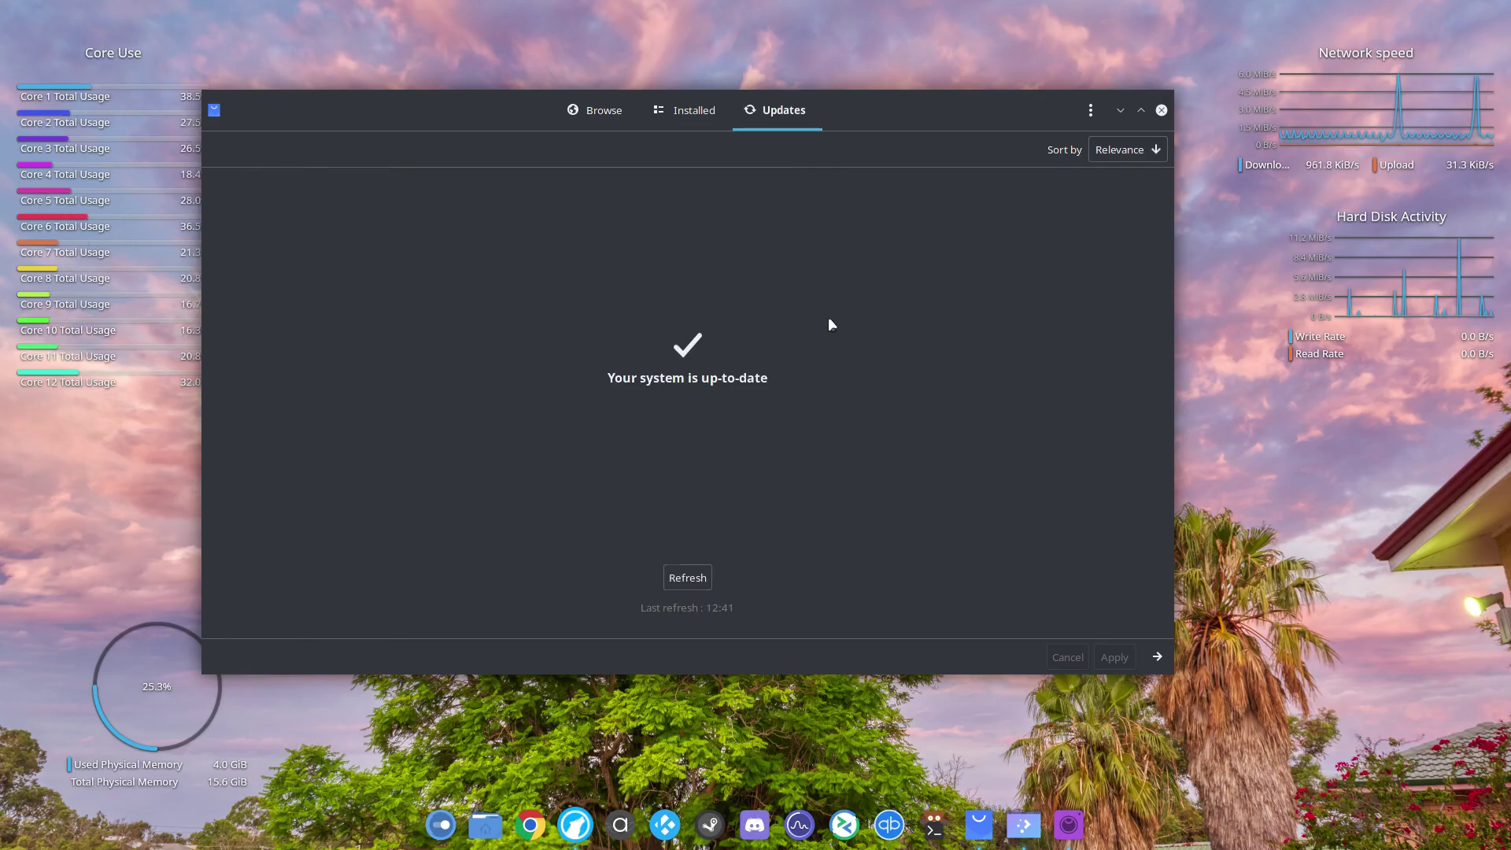
Return to the software manager's Browse page, open its preferences, and look through the General update, download and cache settings
left_click(593, 115)
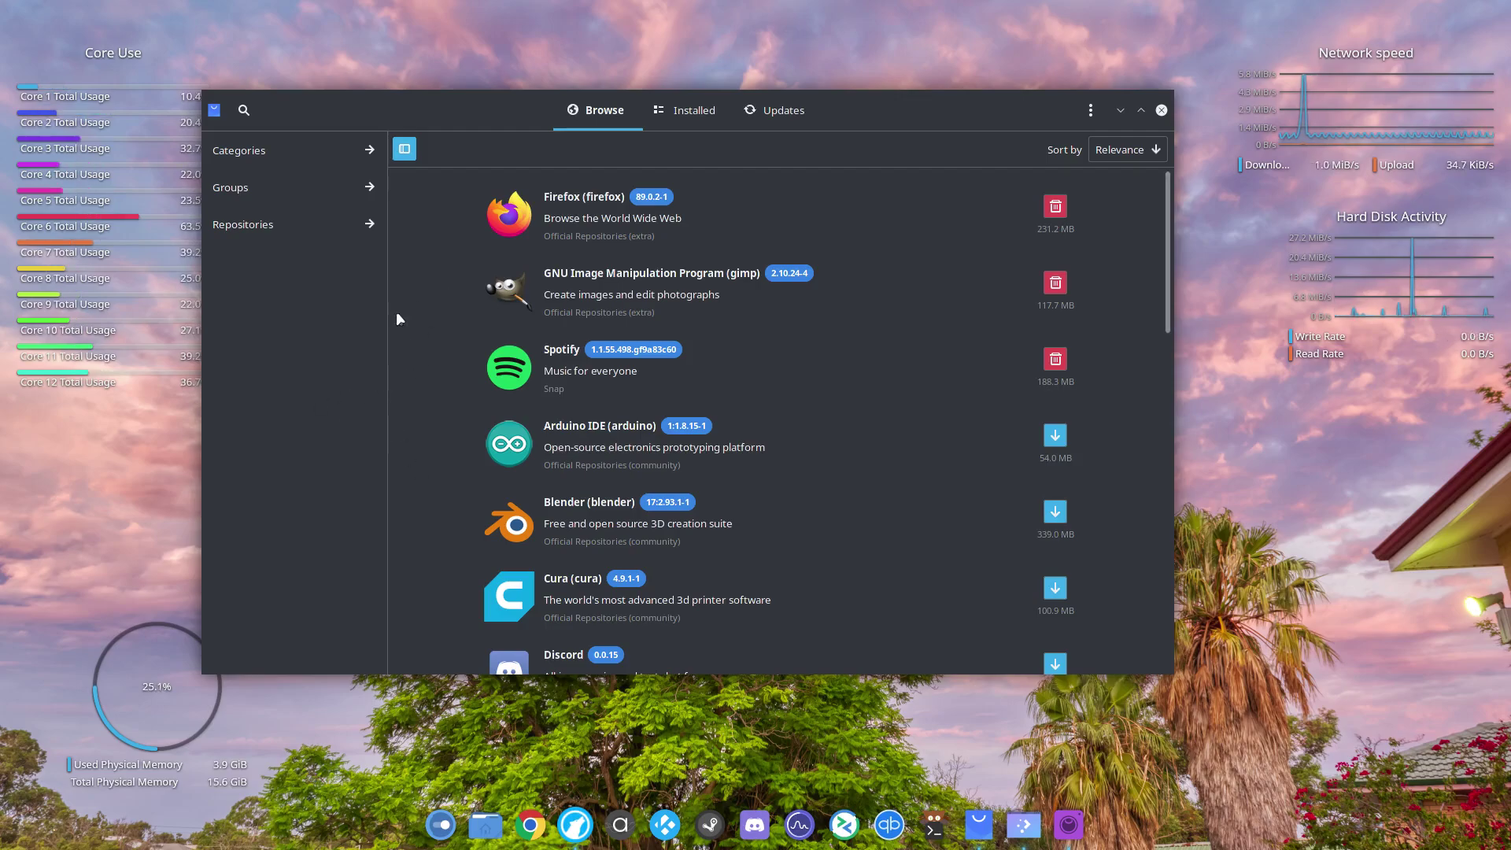
left_click(1092, 114)
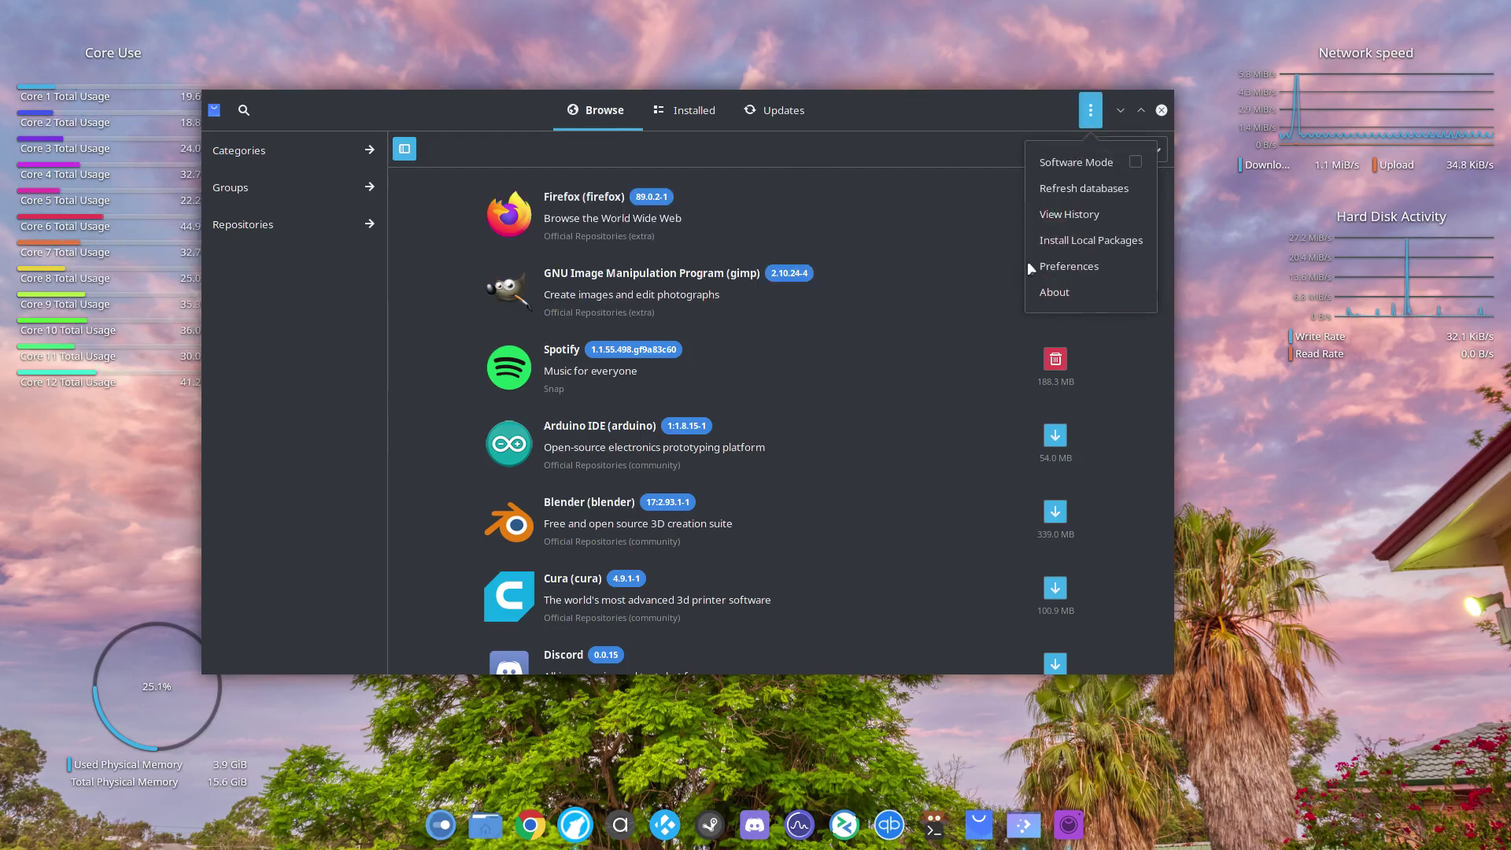
left_click(1069, 264)
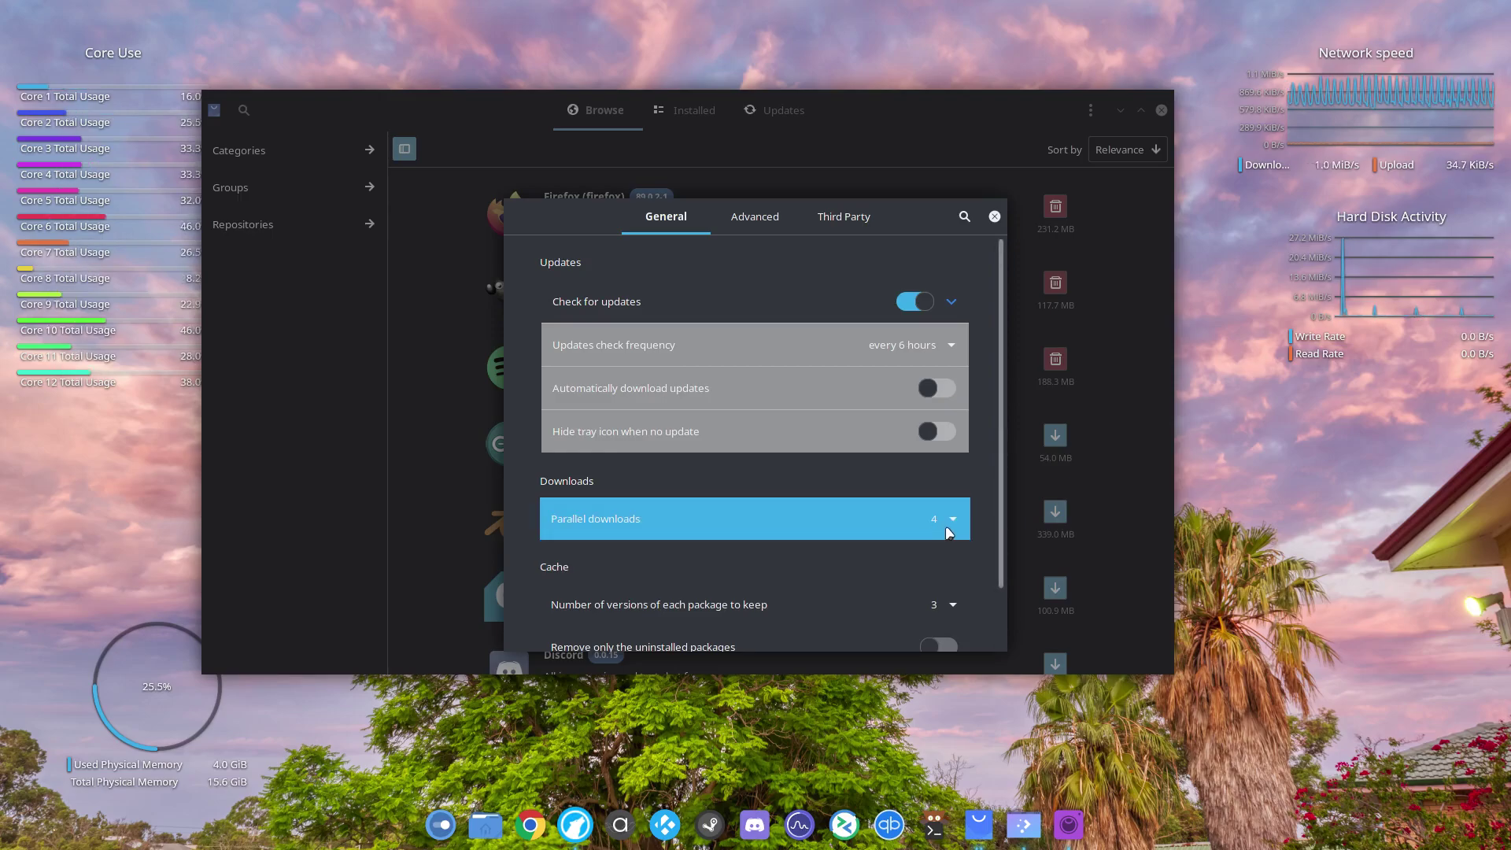
scroll(981, 537, "down", 2)
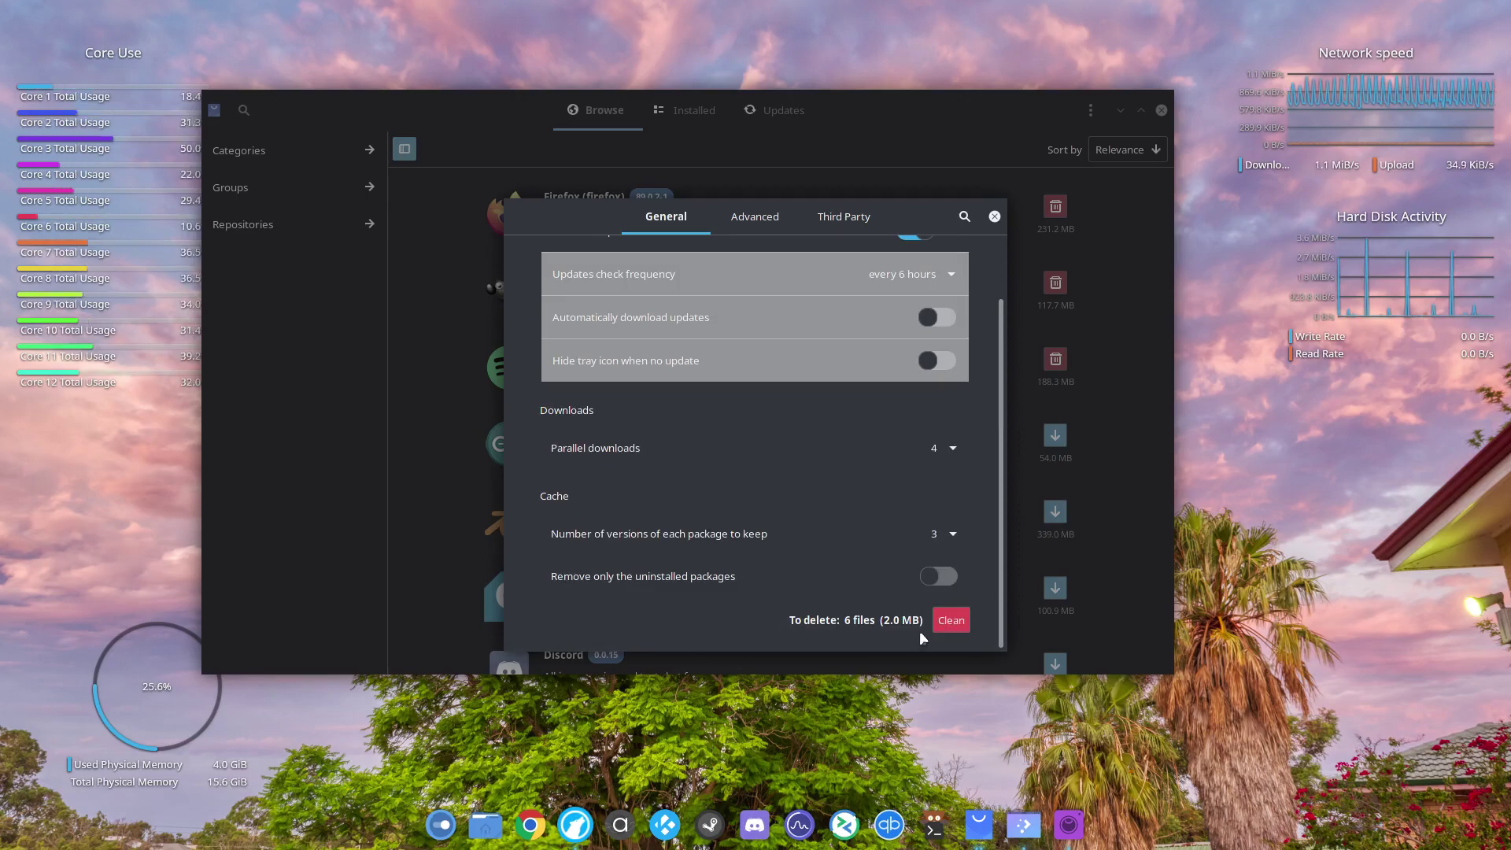
scroll(903, 491, "up", 2)
Look through the Third Party preferences for AUR, Flatpak and Snap support
left_click(804, 219)
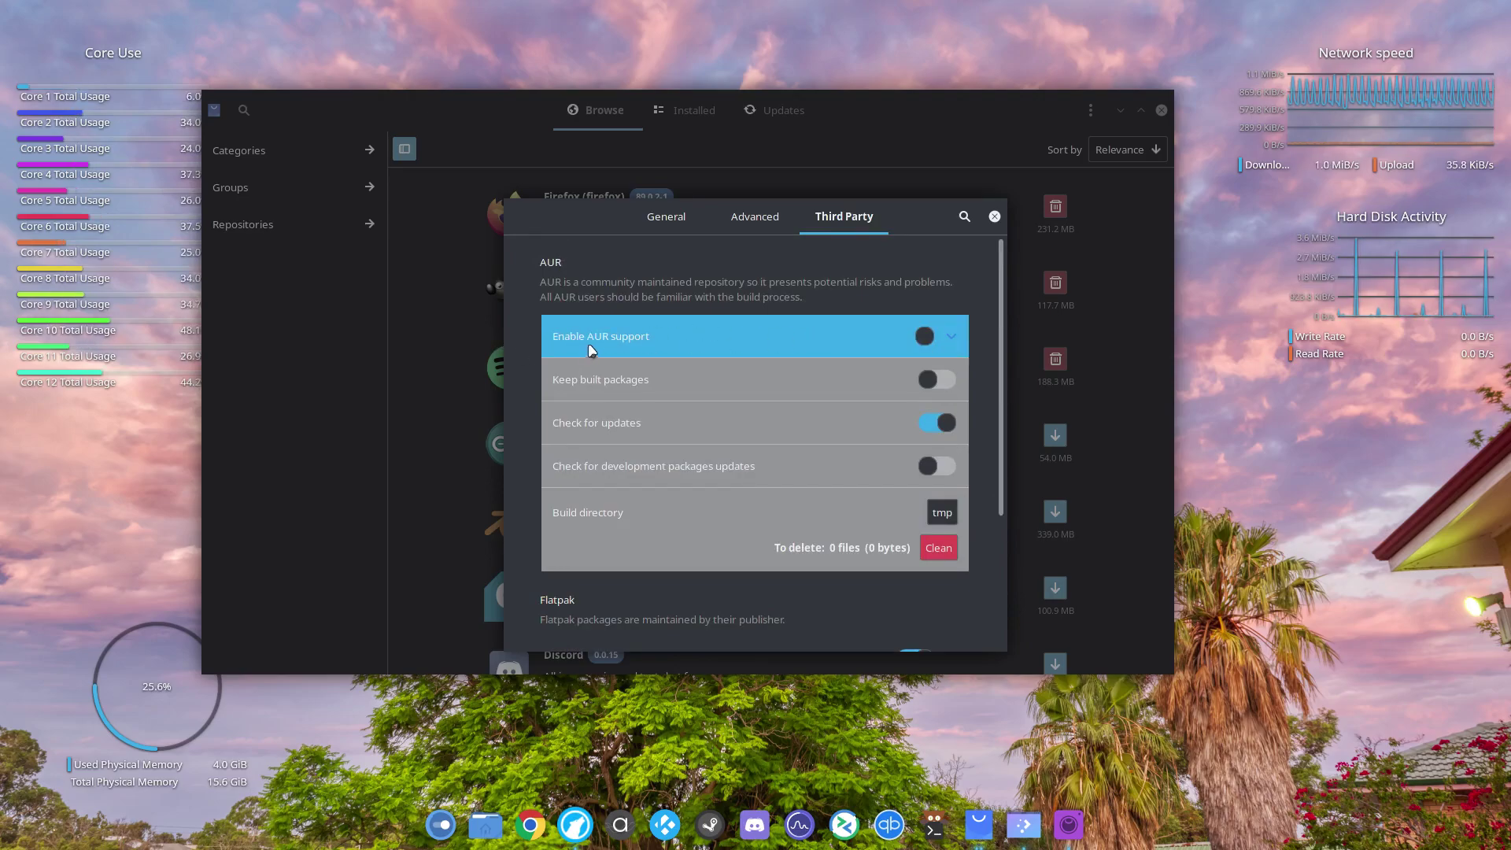
left_click(549, 354)
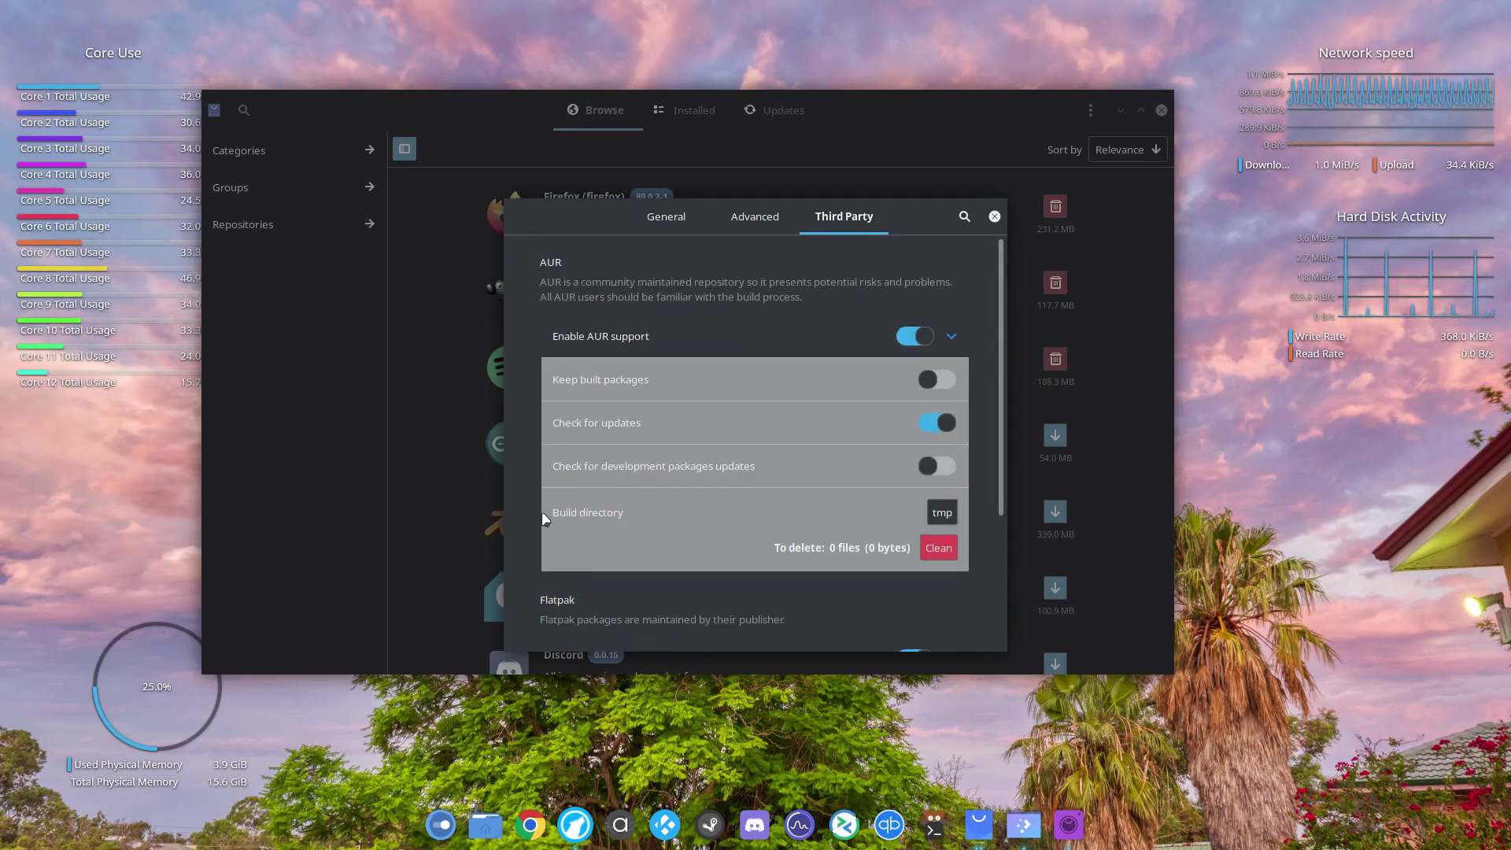
scroll(542, 515, "down", 3)
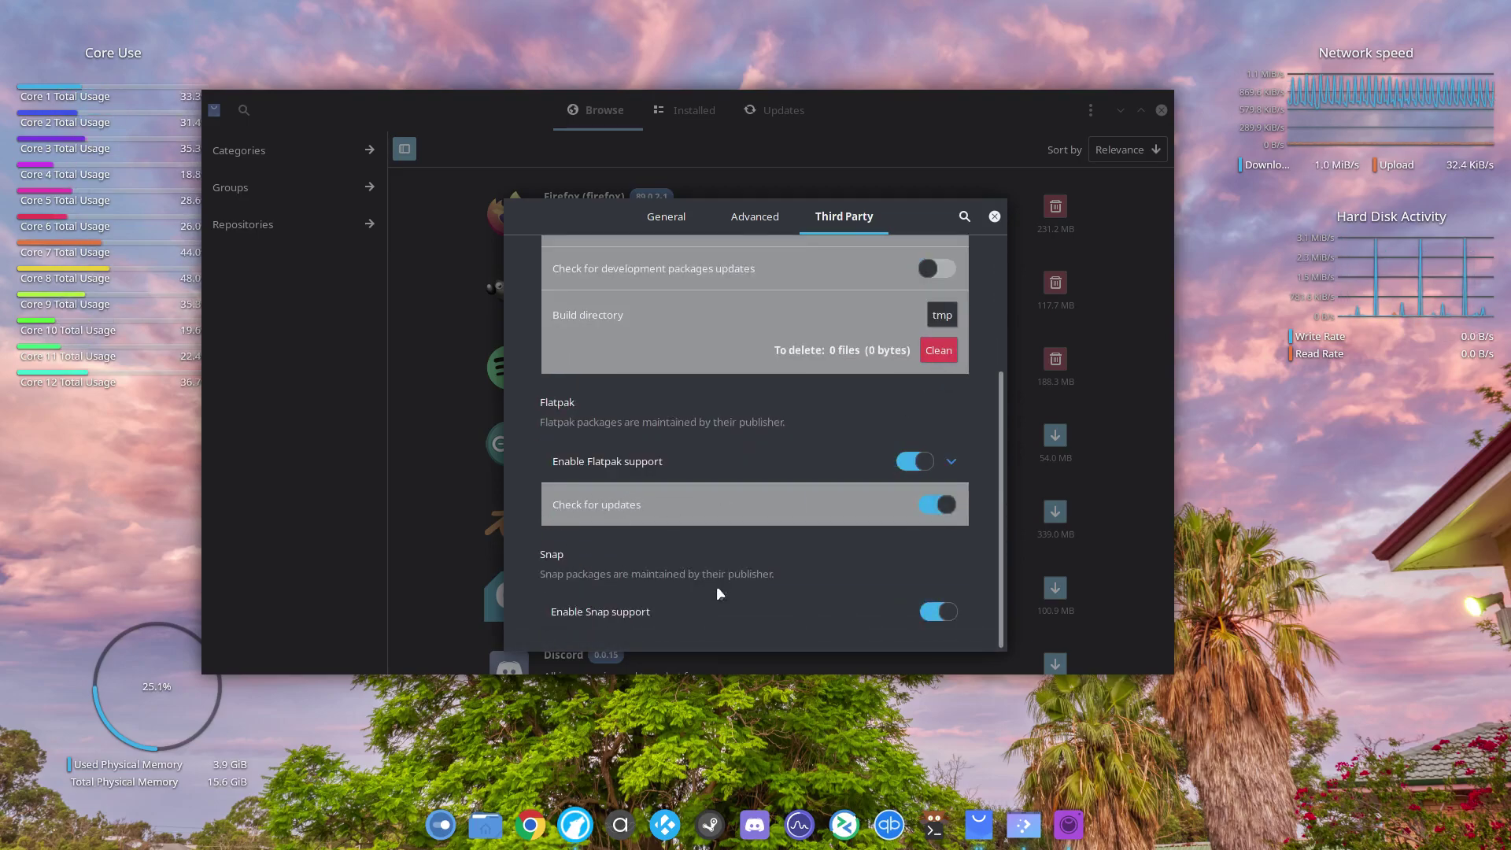
scroll(526, 481, "up", 3)
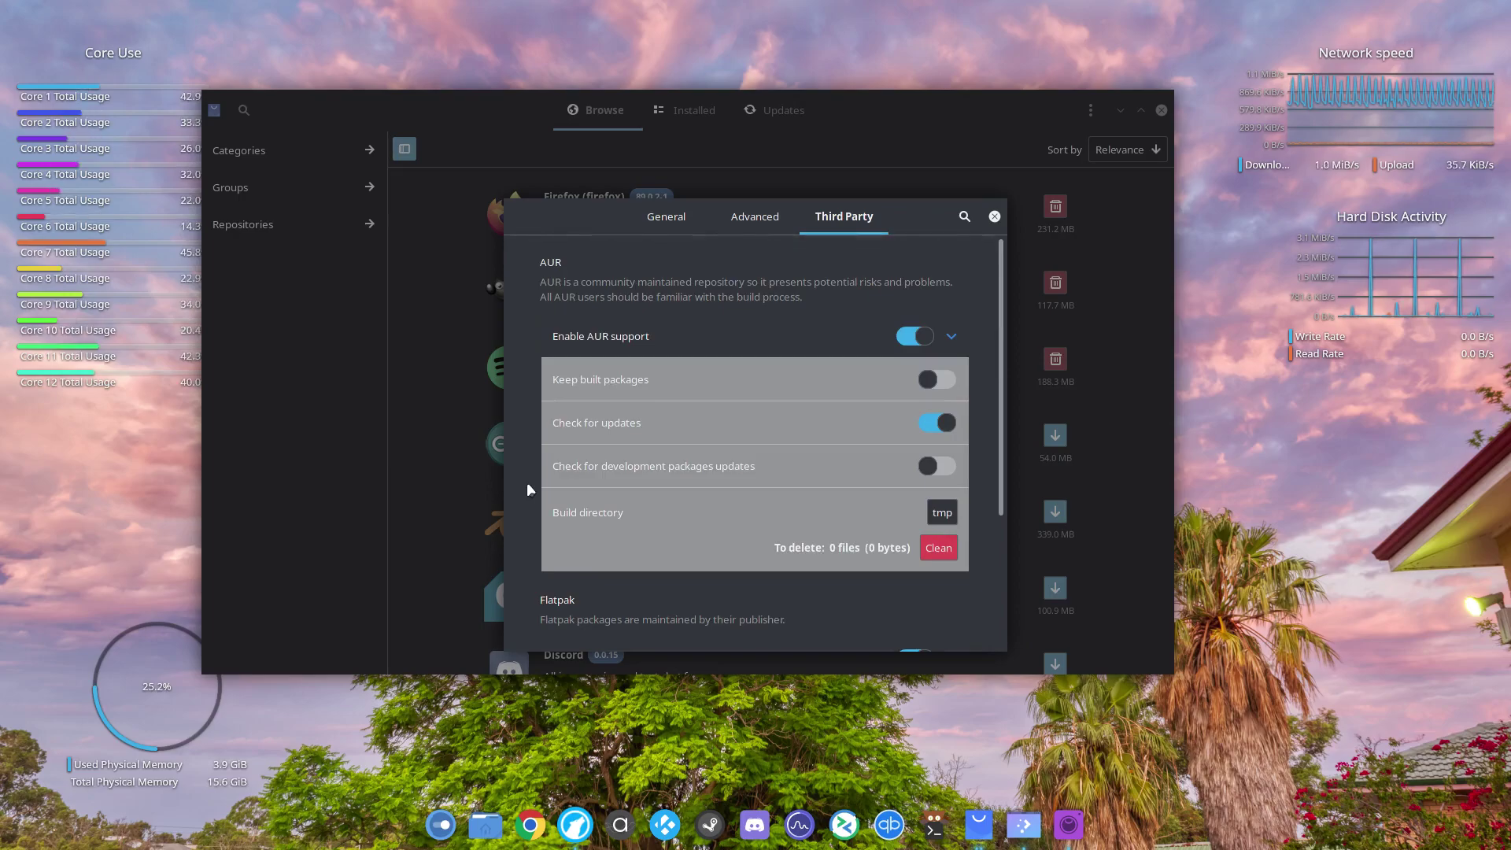
scroll(526, 481, "down", 3)
scroll(526, 481, "up", 3)
scroll(525, 481, "down", 3)
scroll(525, 481, "up", 3)
Review the General preferences down to the cache settings again, and close the preferences
left_click(668, 225)
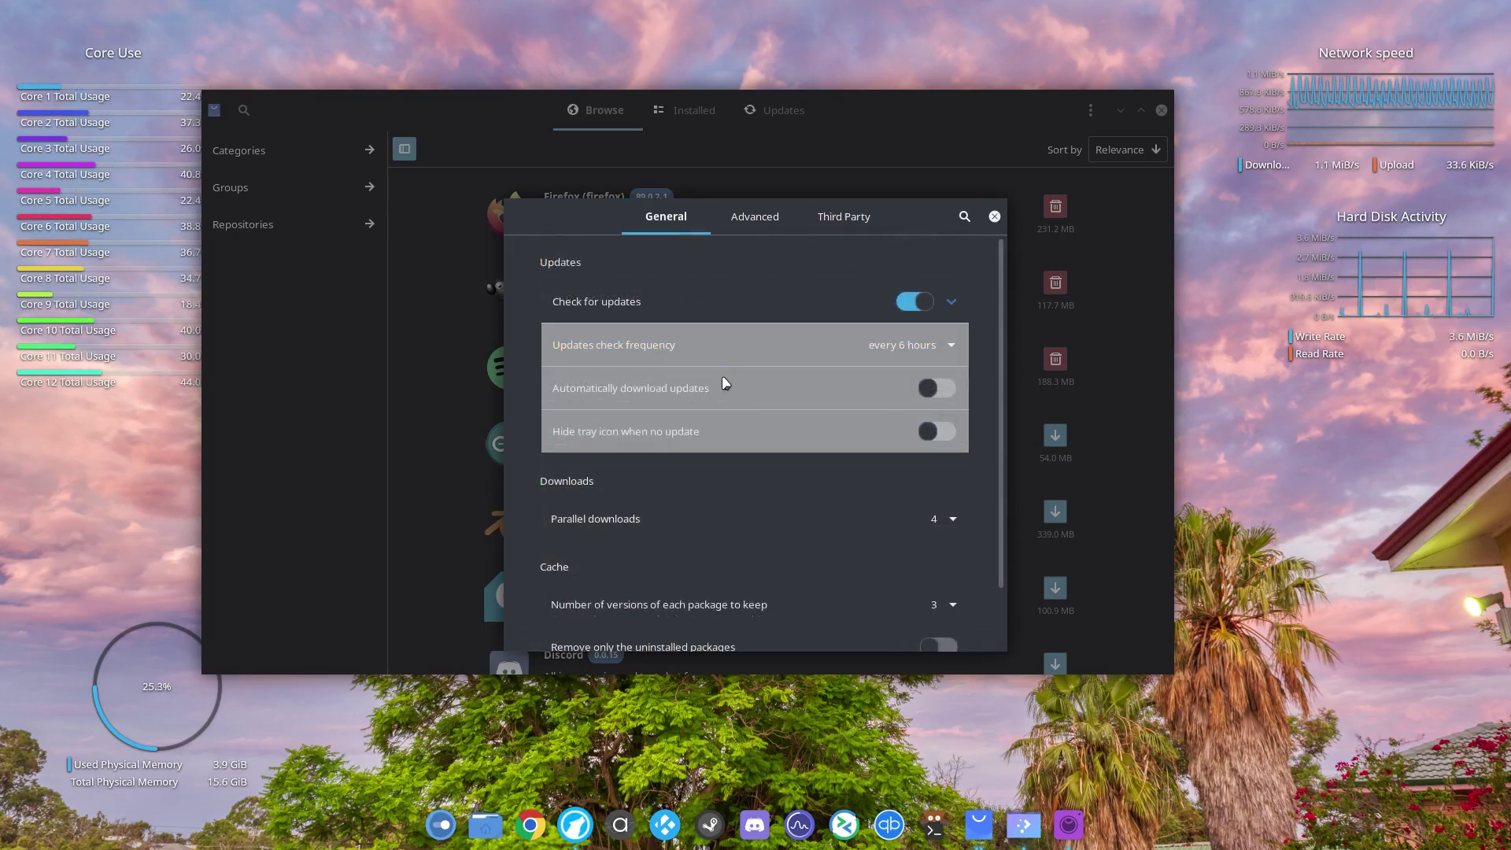
scroll(602, 549, "down", 1)
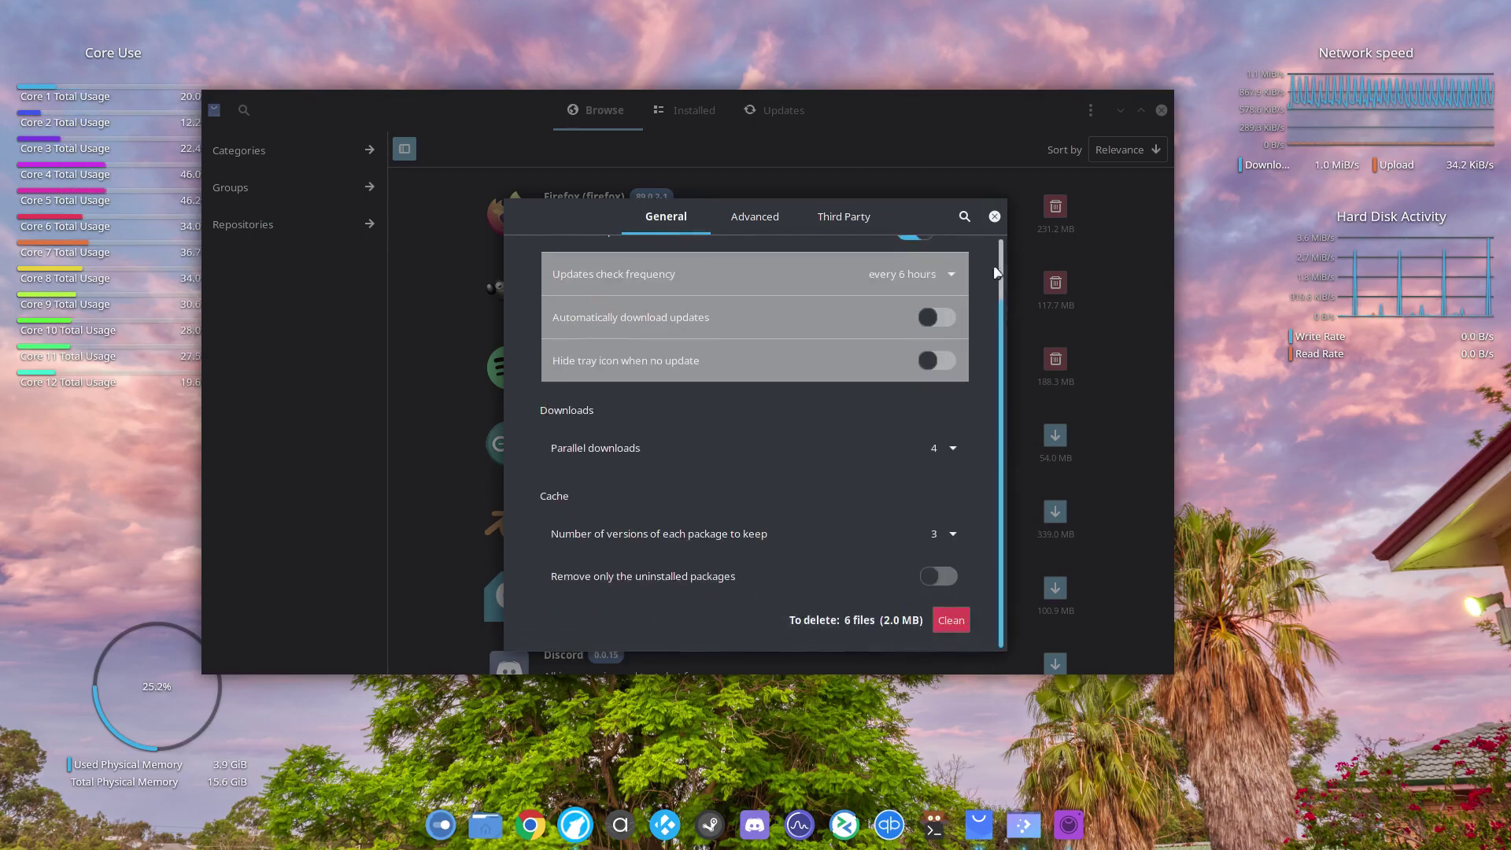
left_click(995, 216)
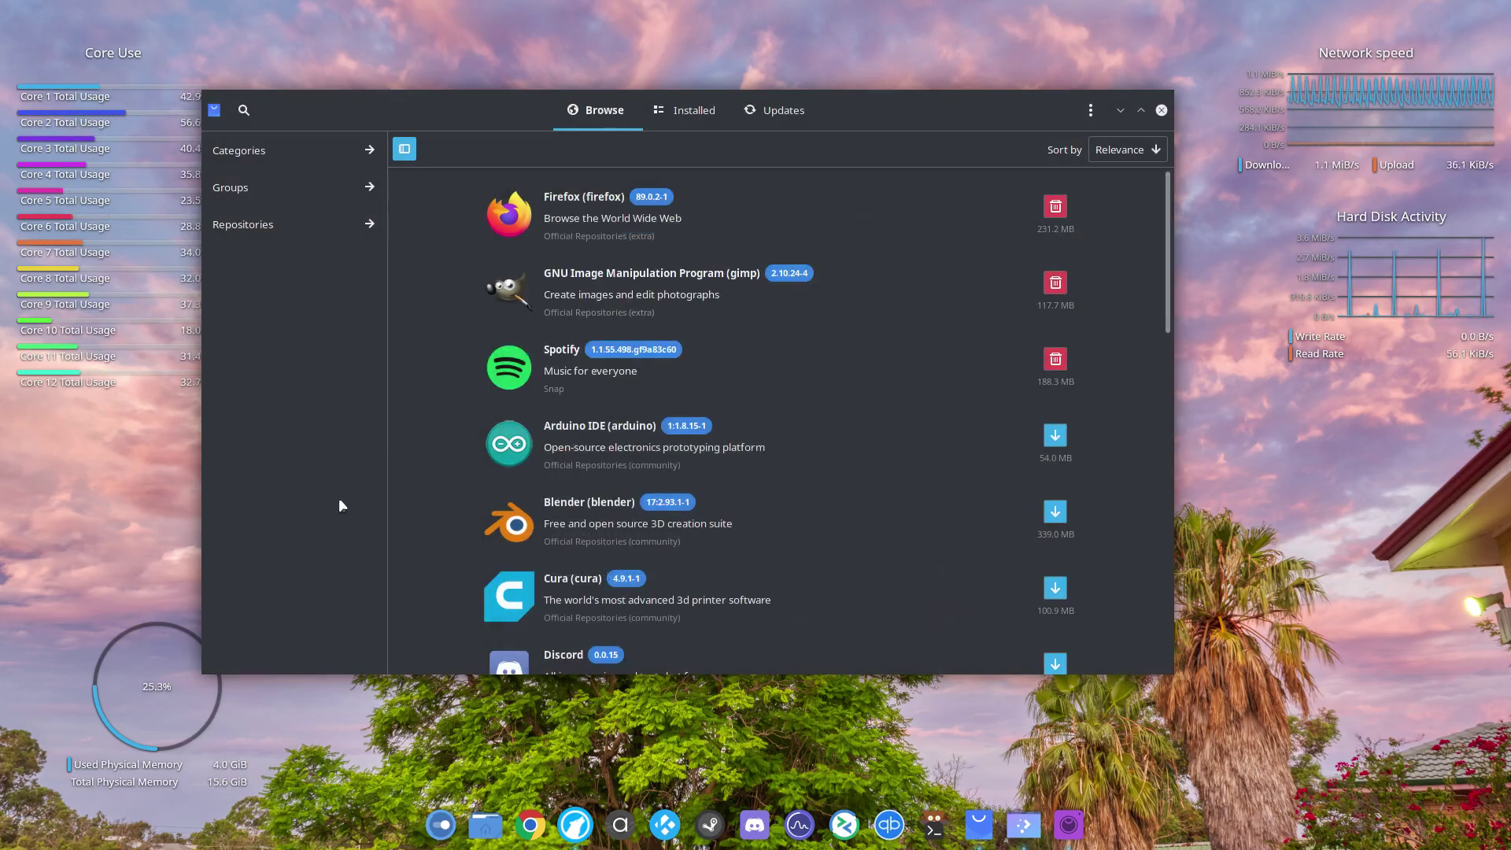
View the Cura package's details page, return to the package list, and close the software manager
left_click(611, 598)
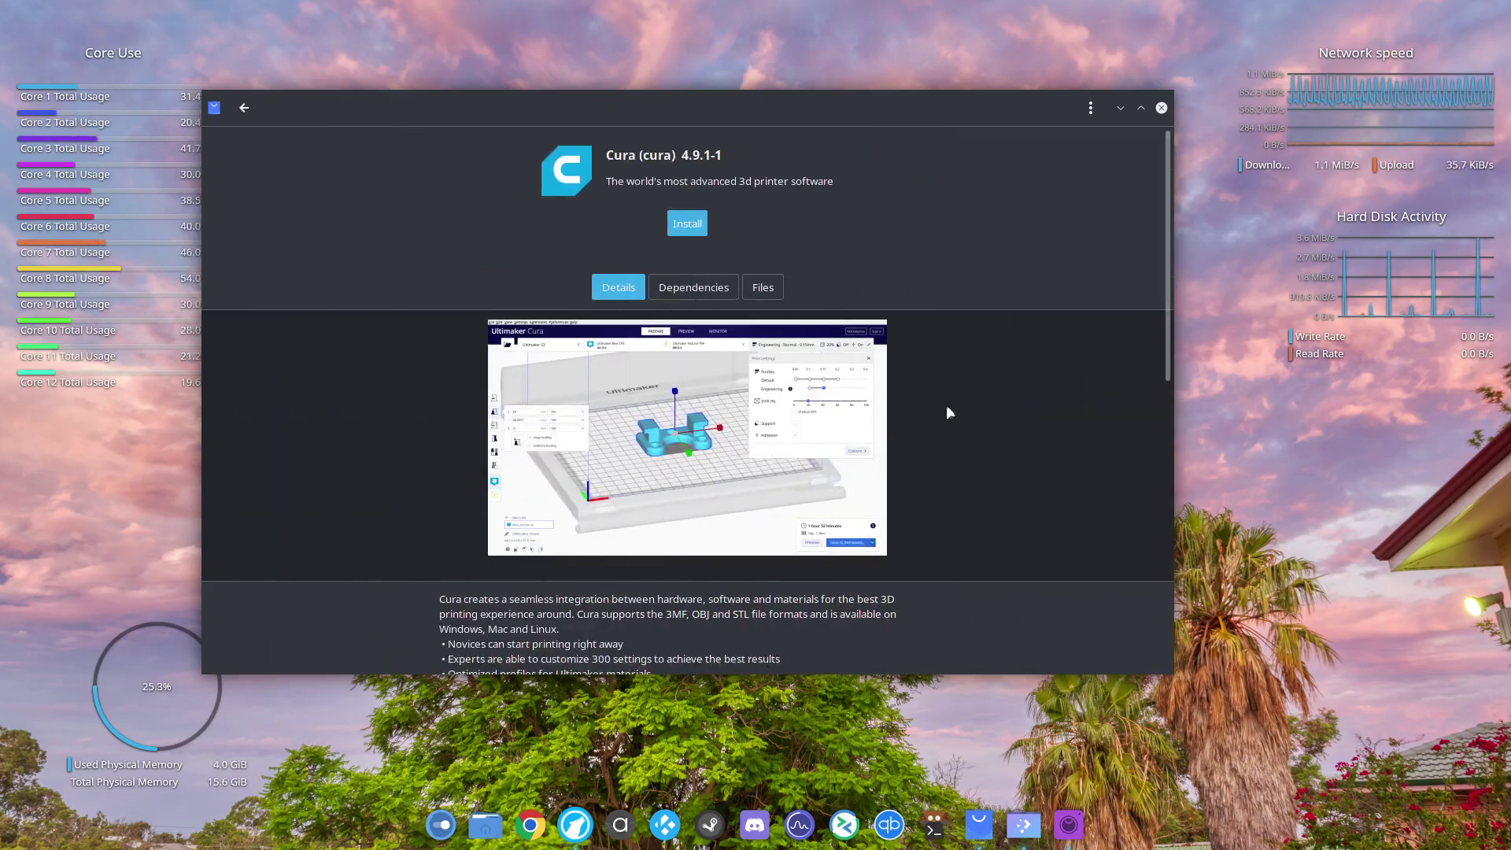
scroll(1059, 482, "down", 5)
scroll(1019, 509, "up", 5)
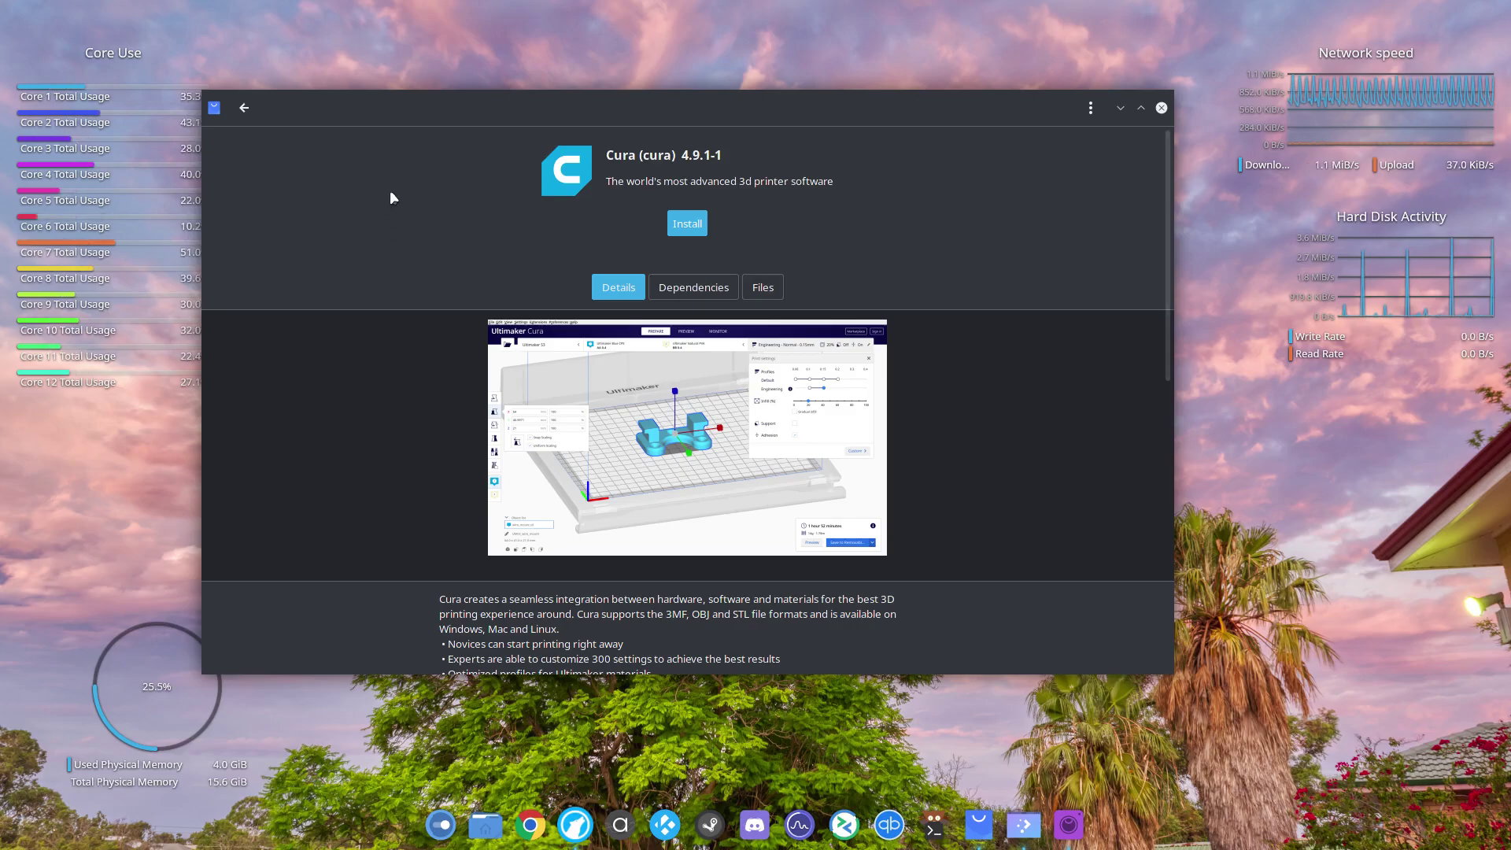
left_click(243, 113)
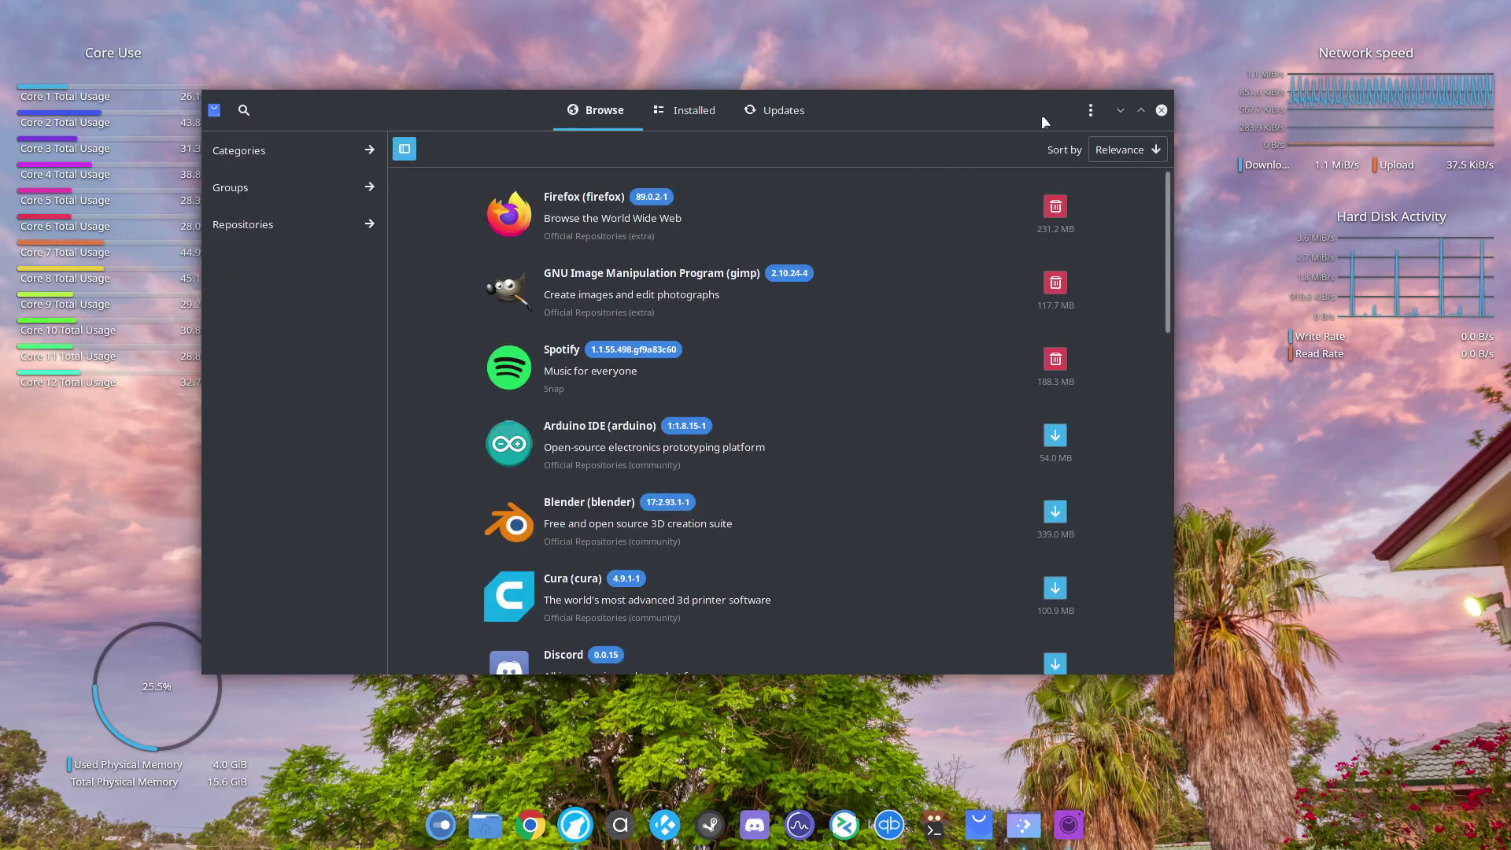
left_click(1160, 110)
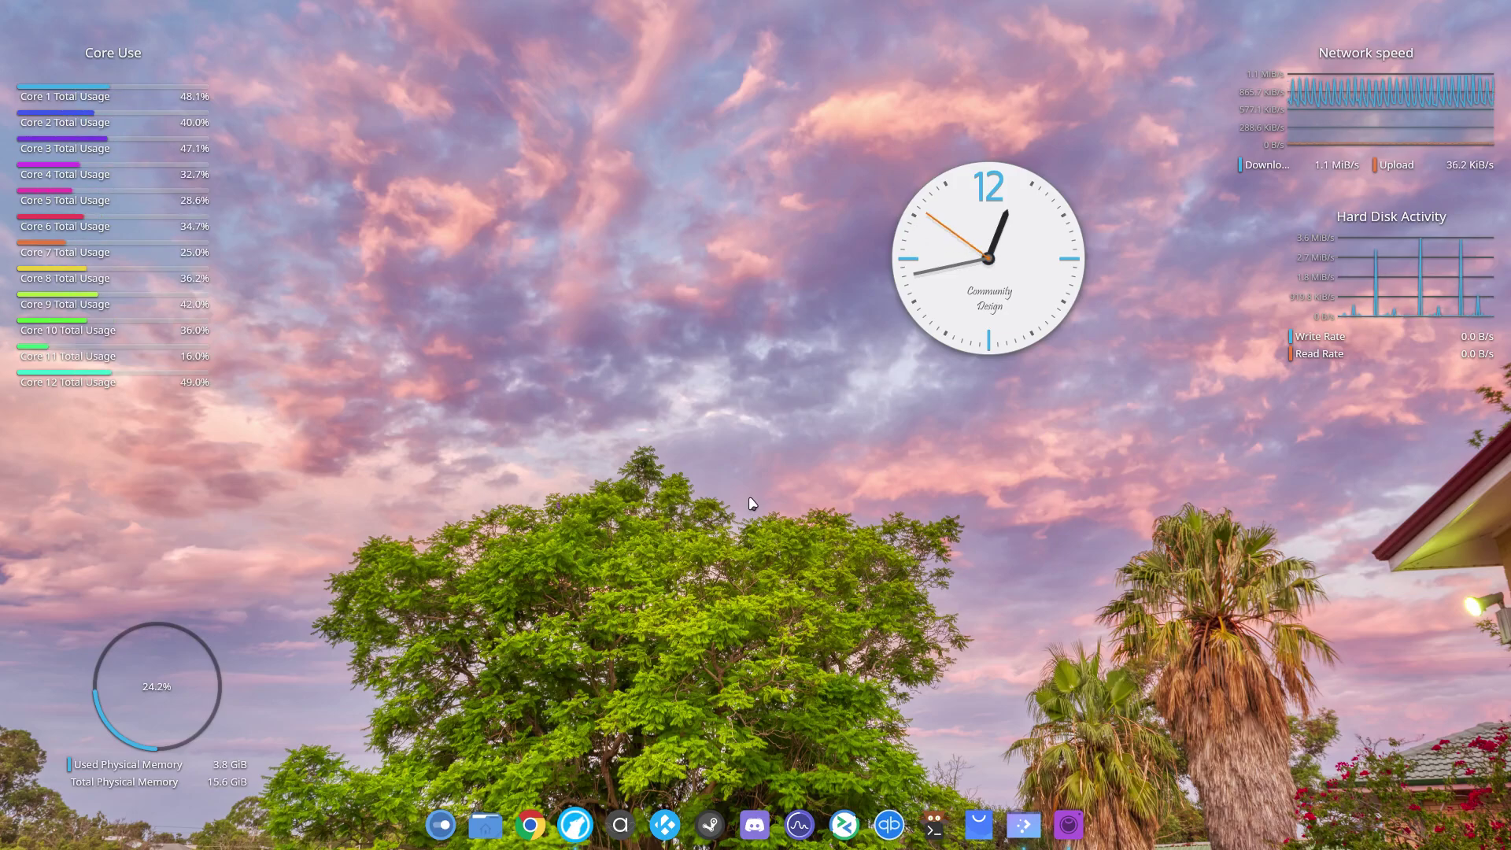
Show and hide the drop-down terminal, and open a separate kitty terminal window
key("F12")
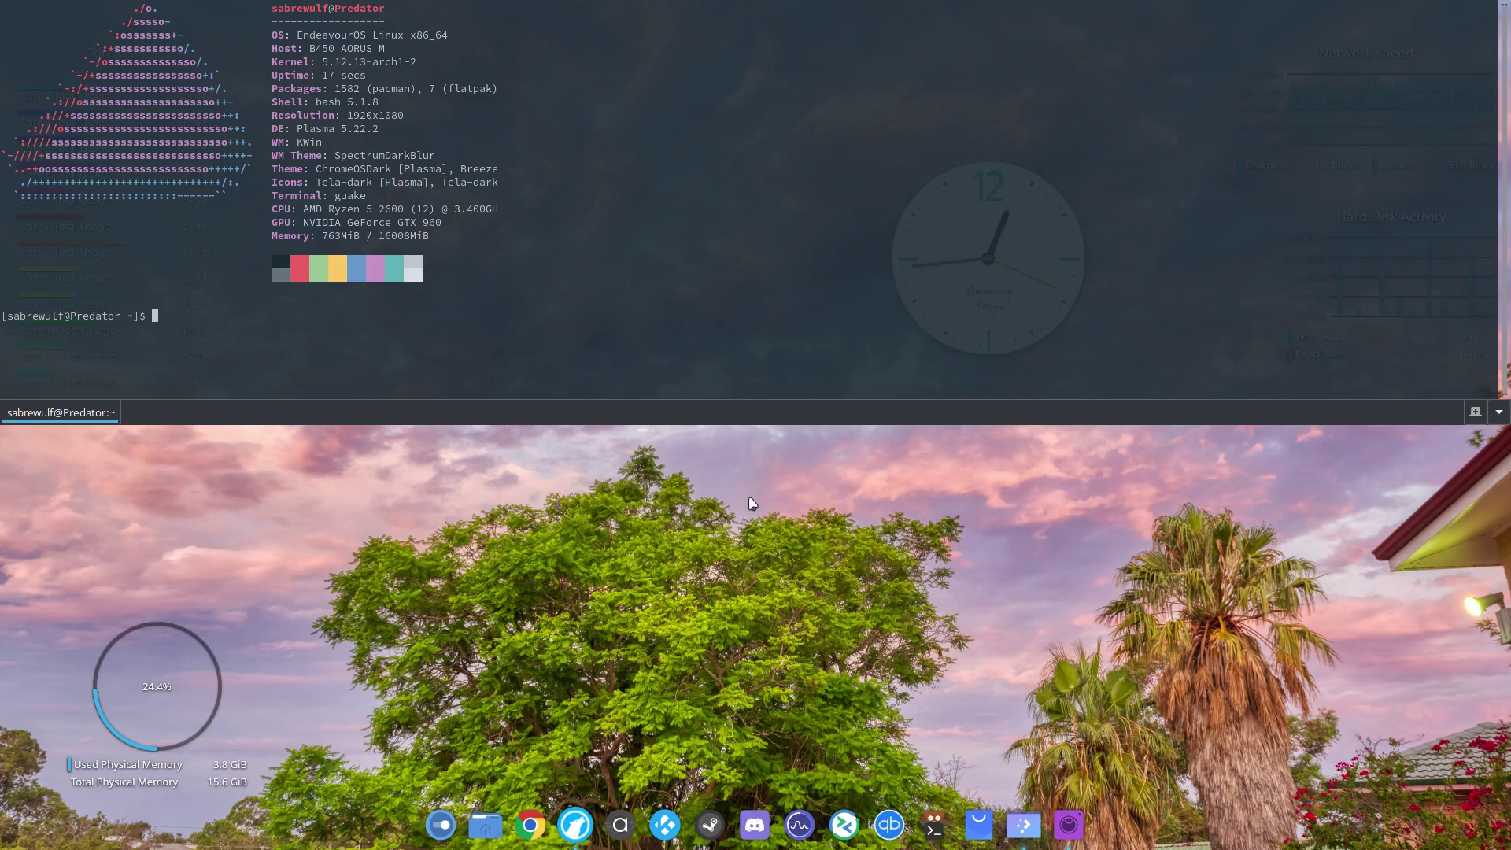
key("F12")
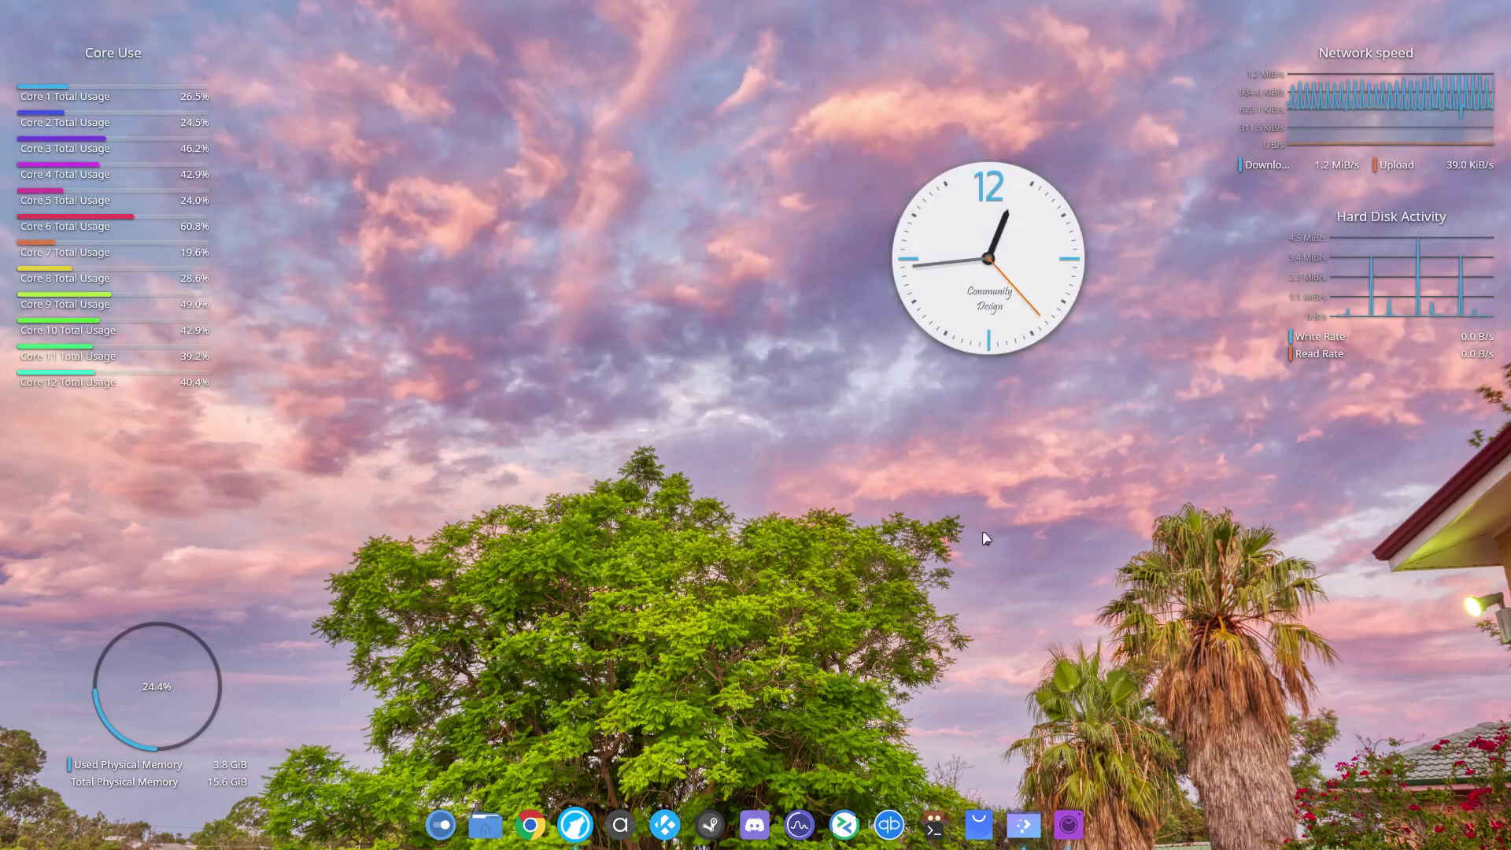
left_click(934, 826)
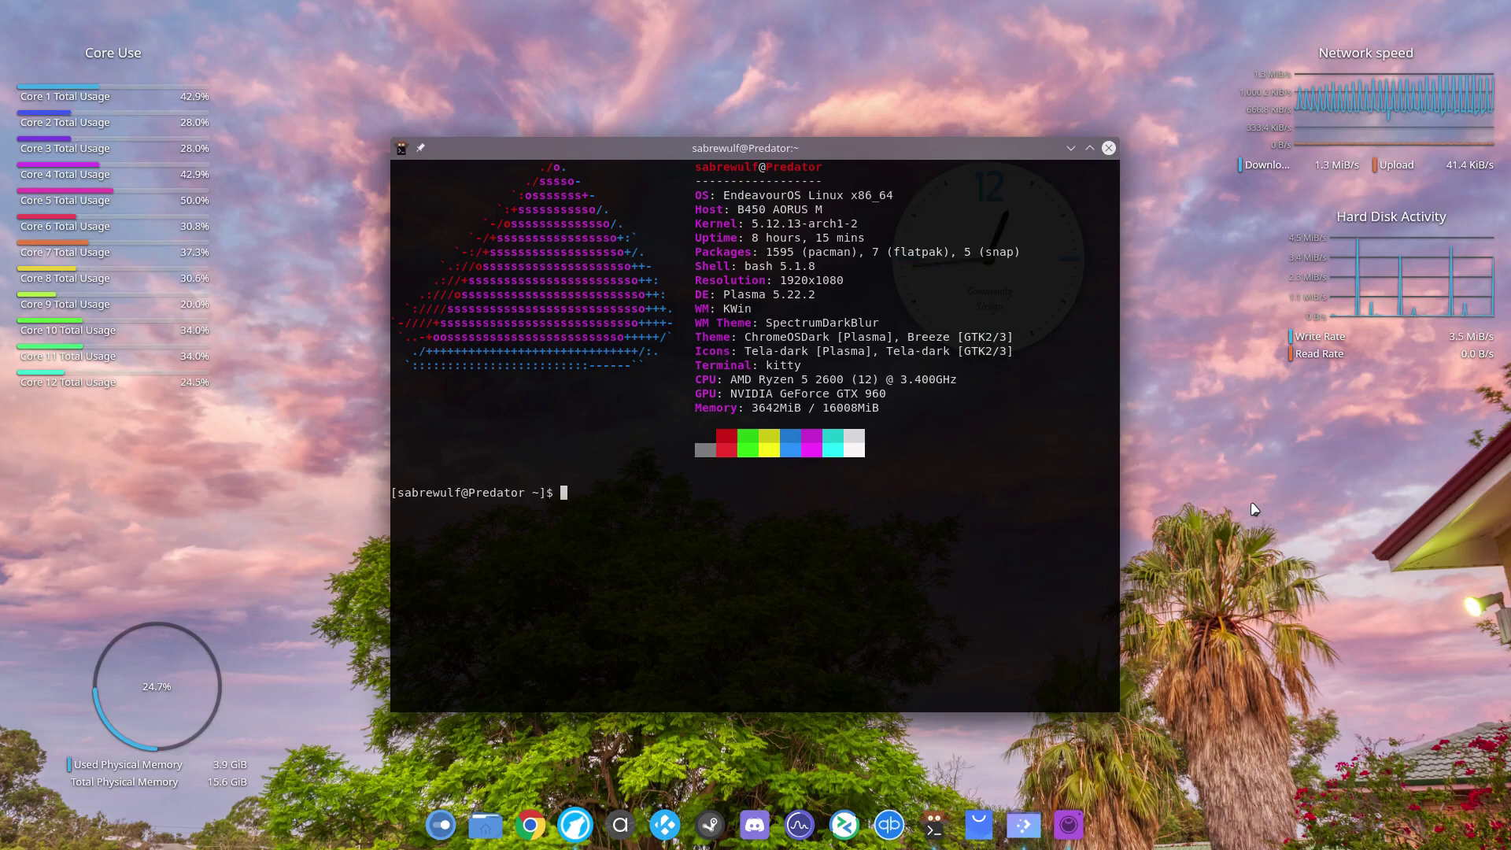
Quit the background application whose tray icon sits beside the microphone icon
mouse_move(1254, 6)
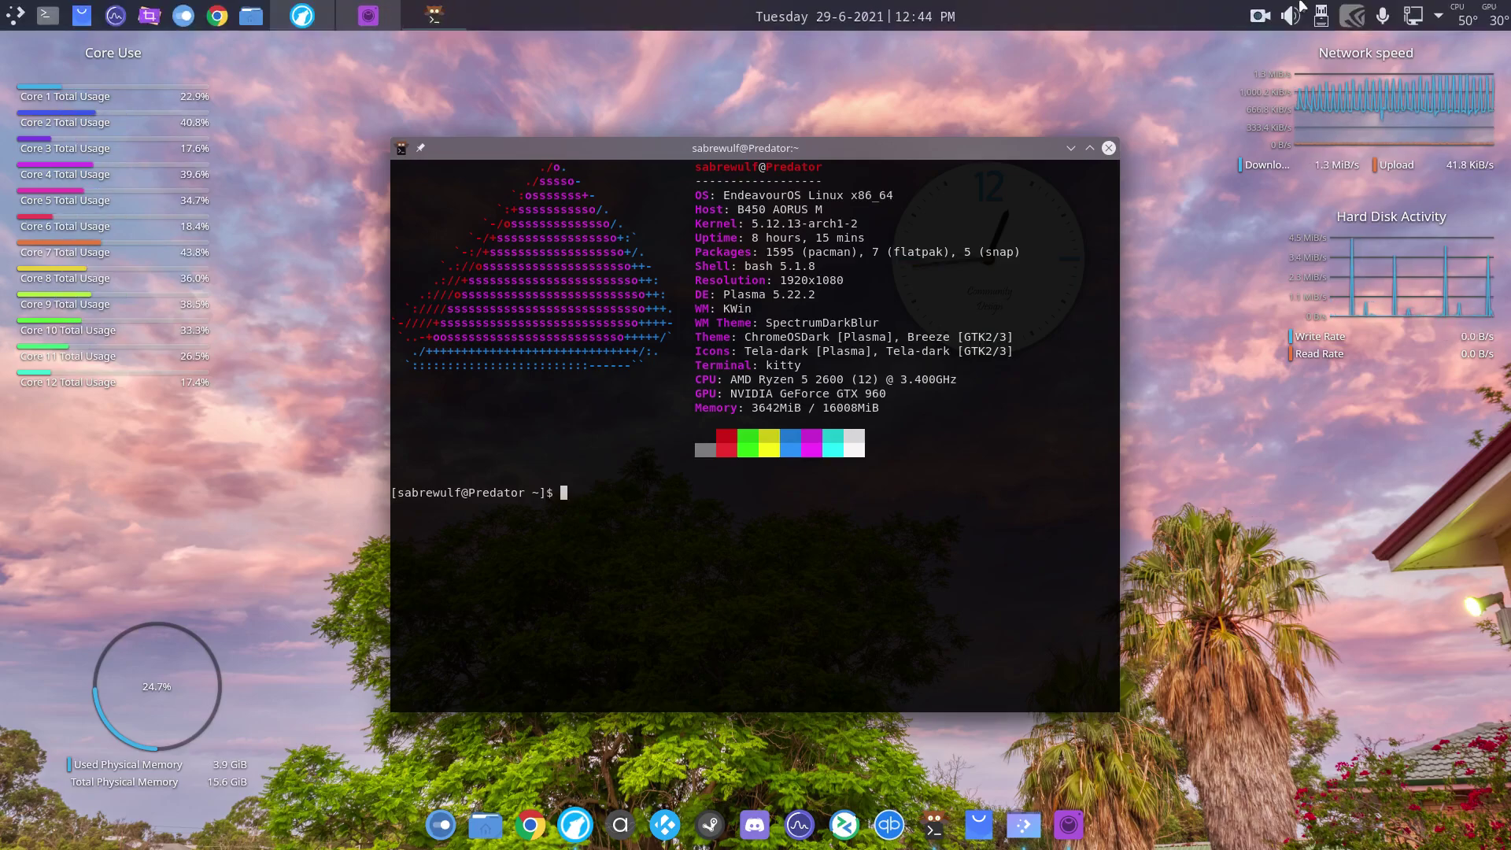
right_click(1352, 15)
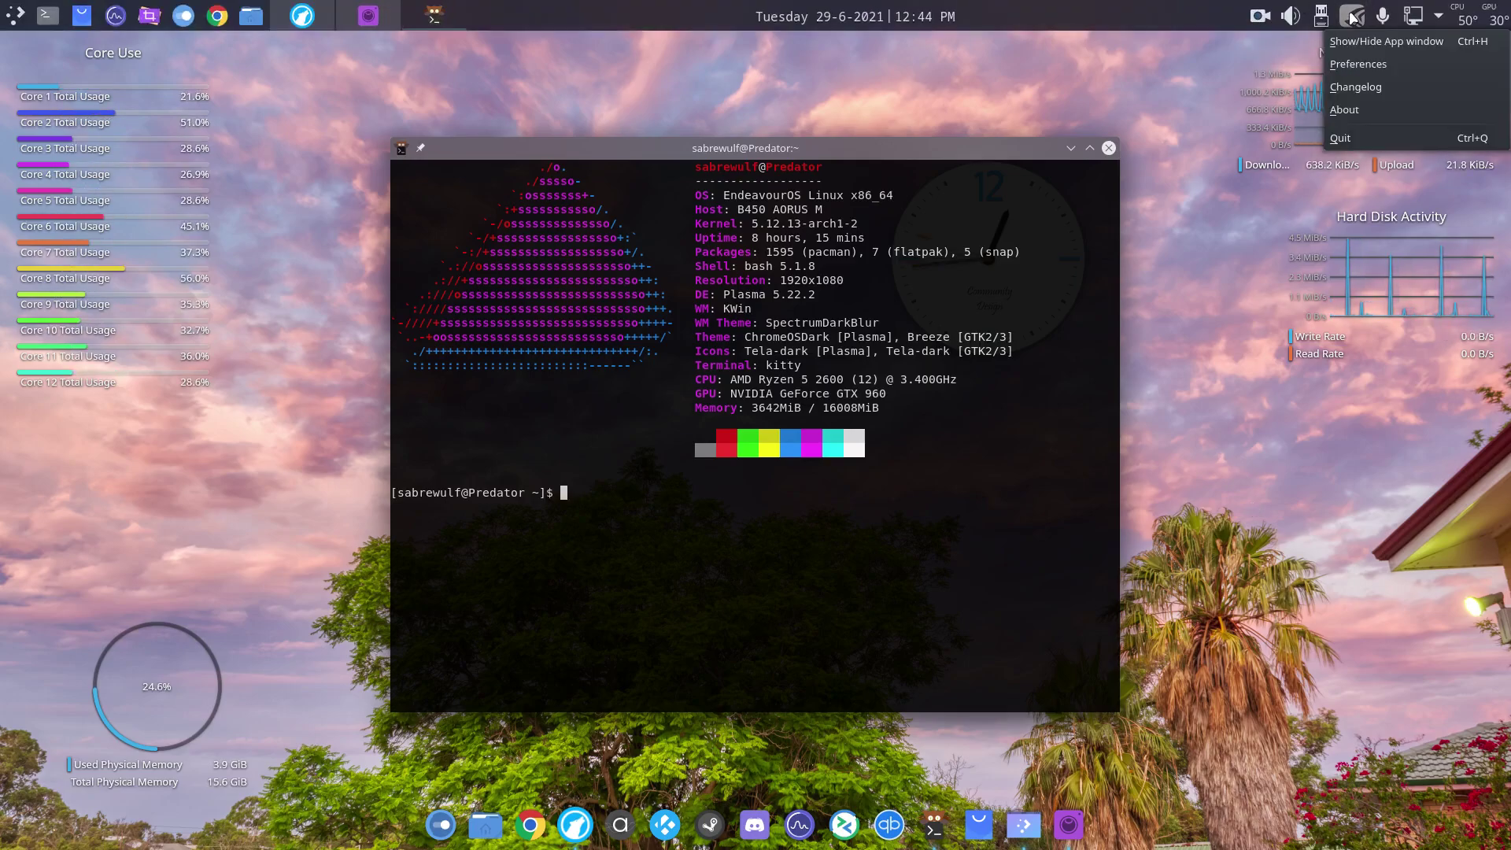
left_click(1349, 138)
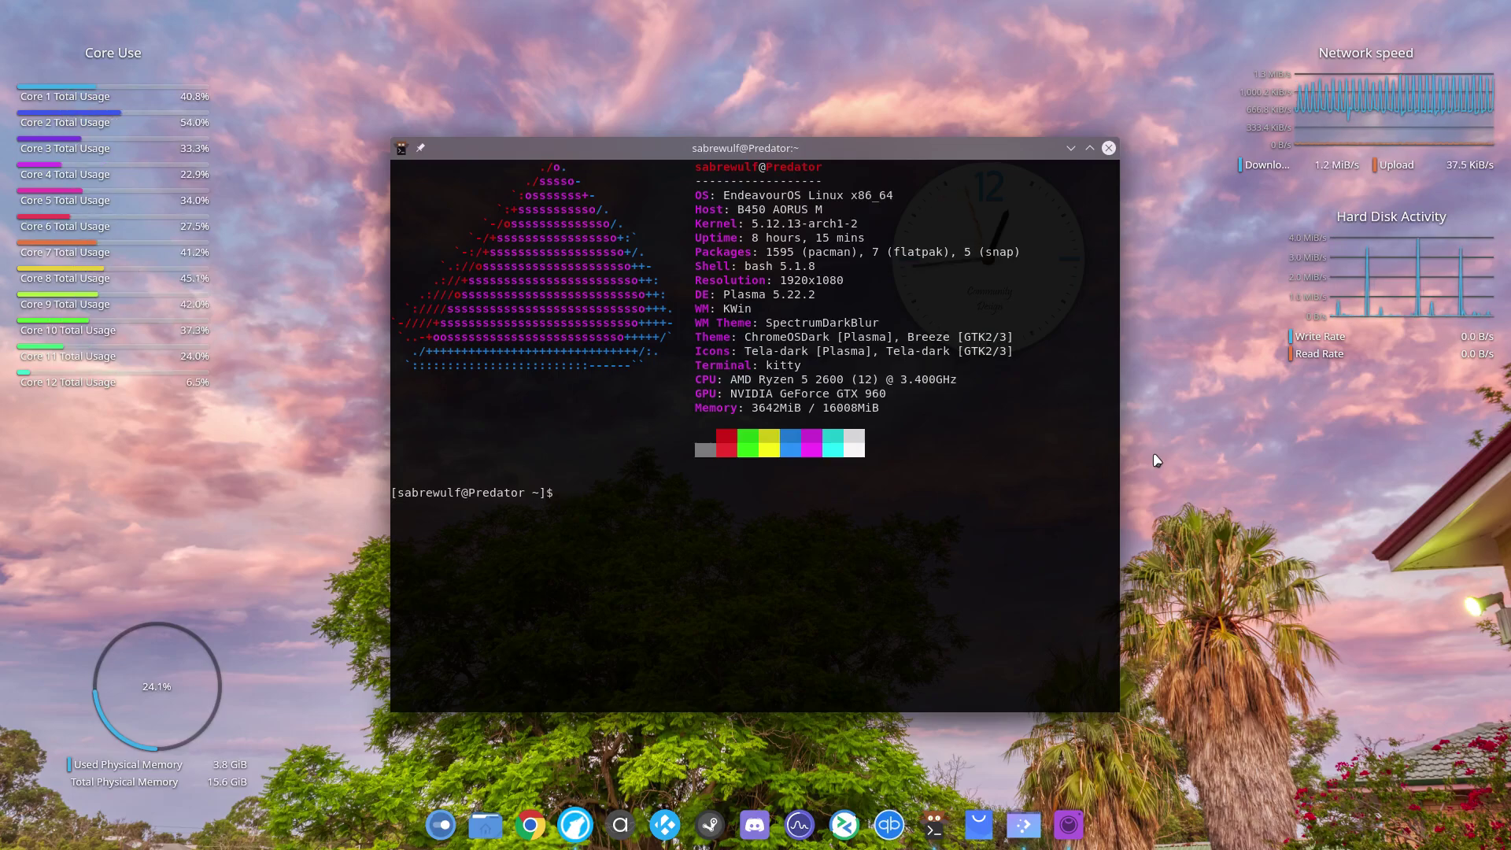
Run a full system upgrade with "yay -Syyu", authorise it with the sudo password, and close the kitty terminal
type("yay -Syyu")
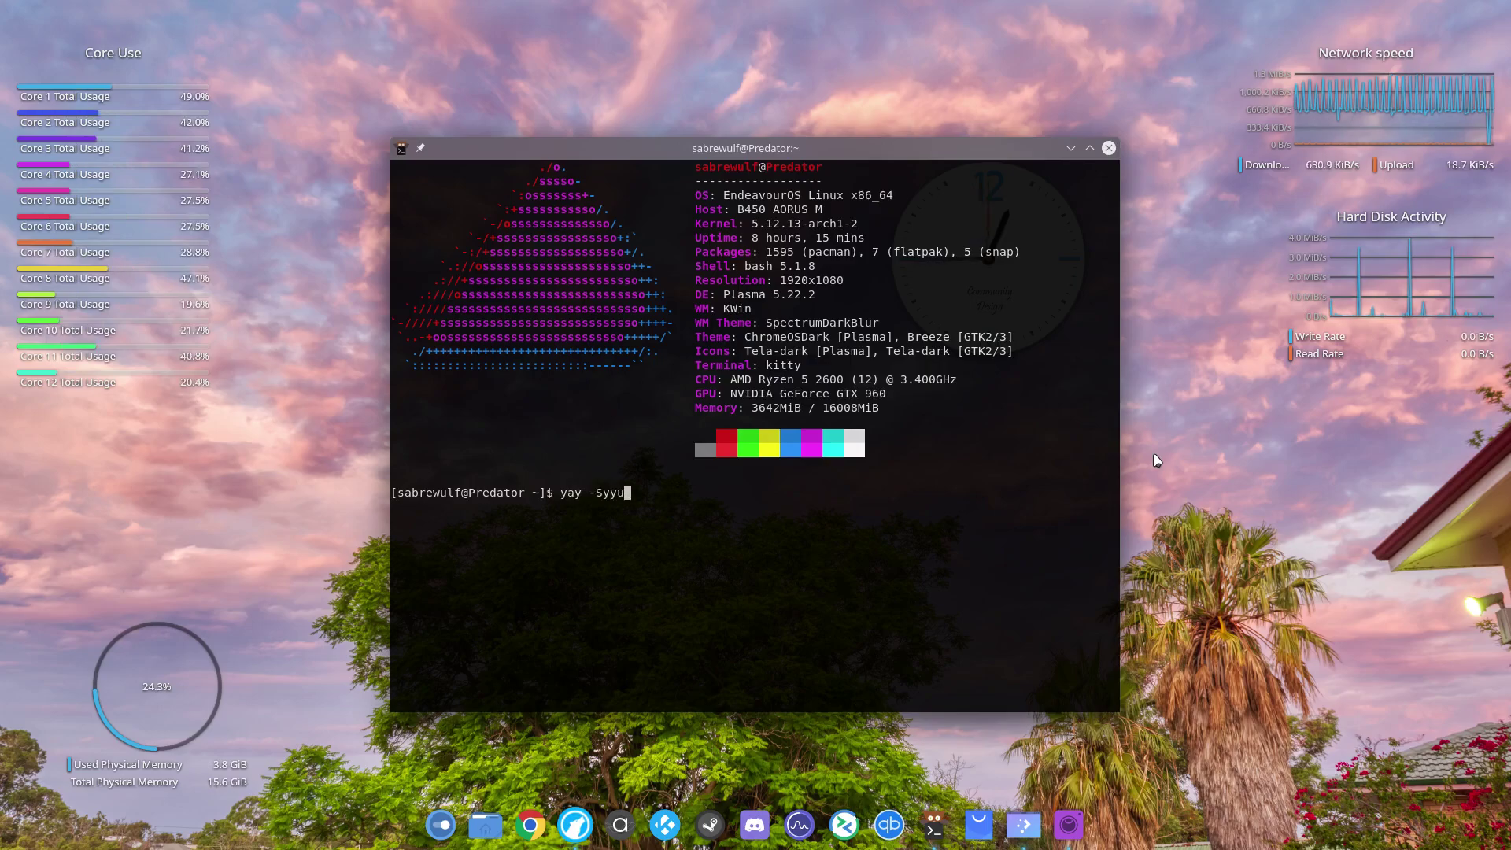
key("Return")
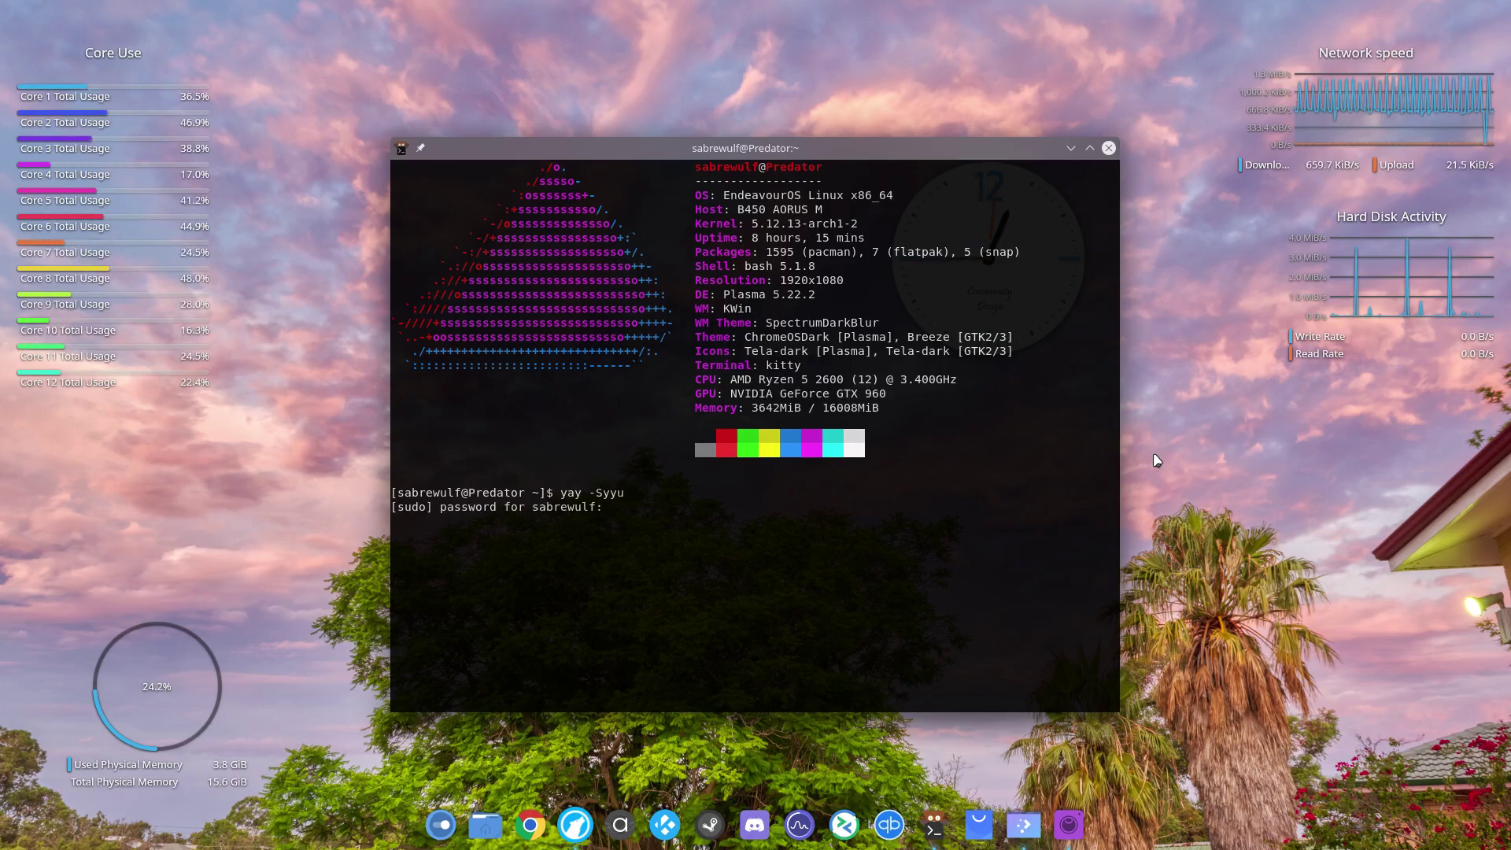
key("Return")
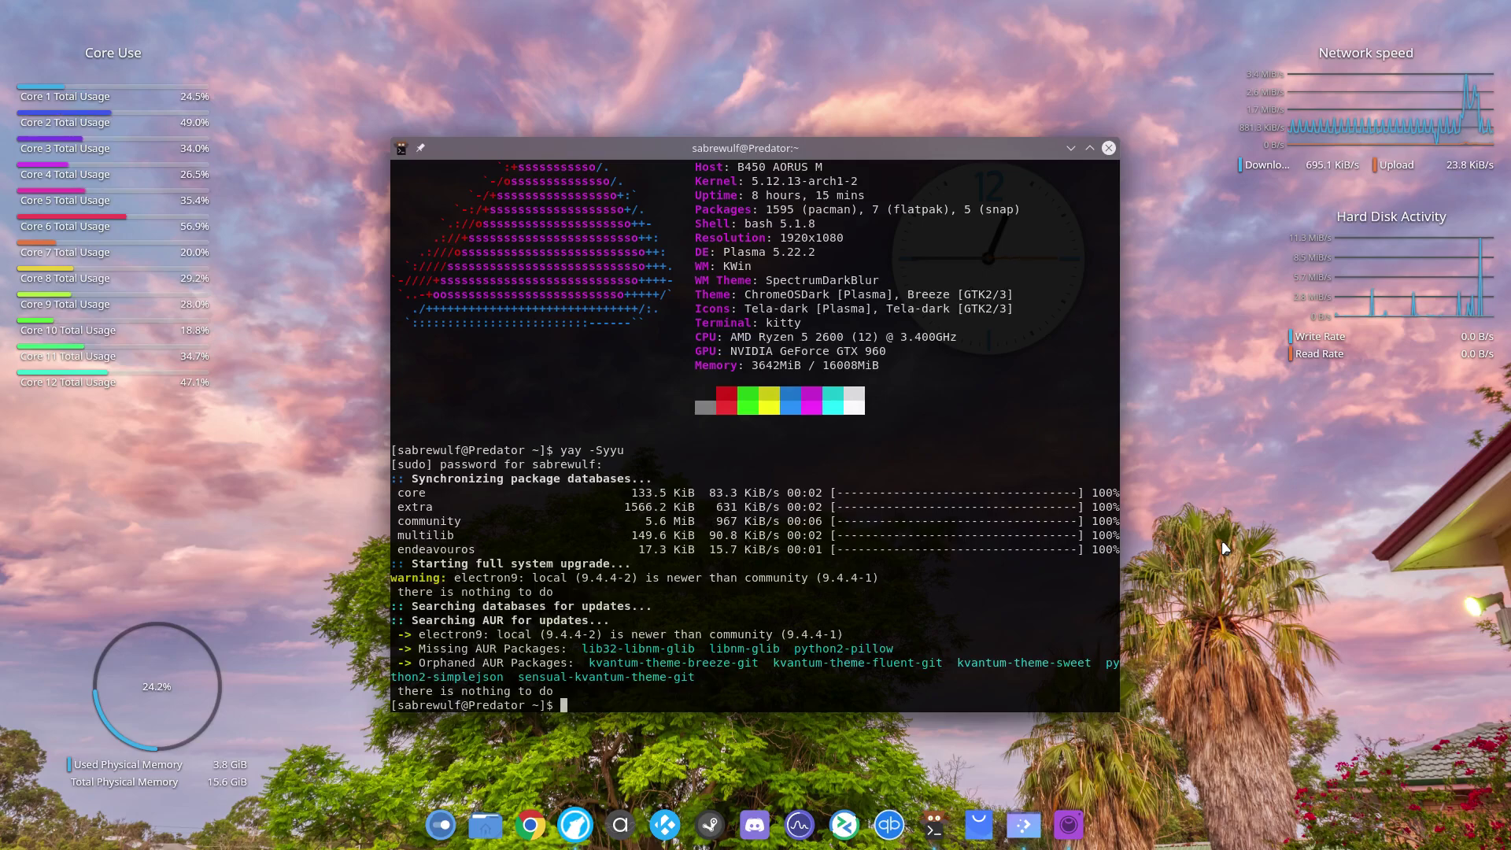
left_click(1108, 148)
View the running processes with htop in the drop-down terminal, quit htop, and hide the terminal
key("F12")
type("htop")
key("Return")
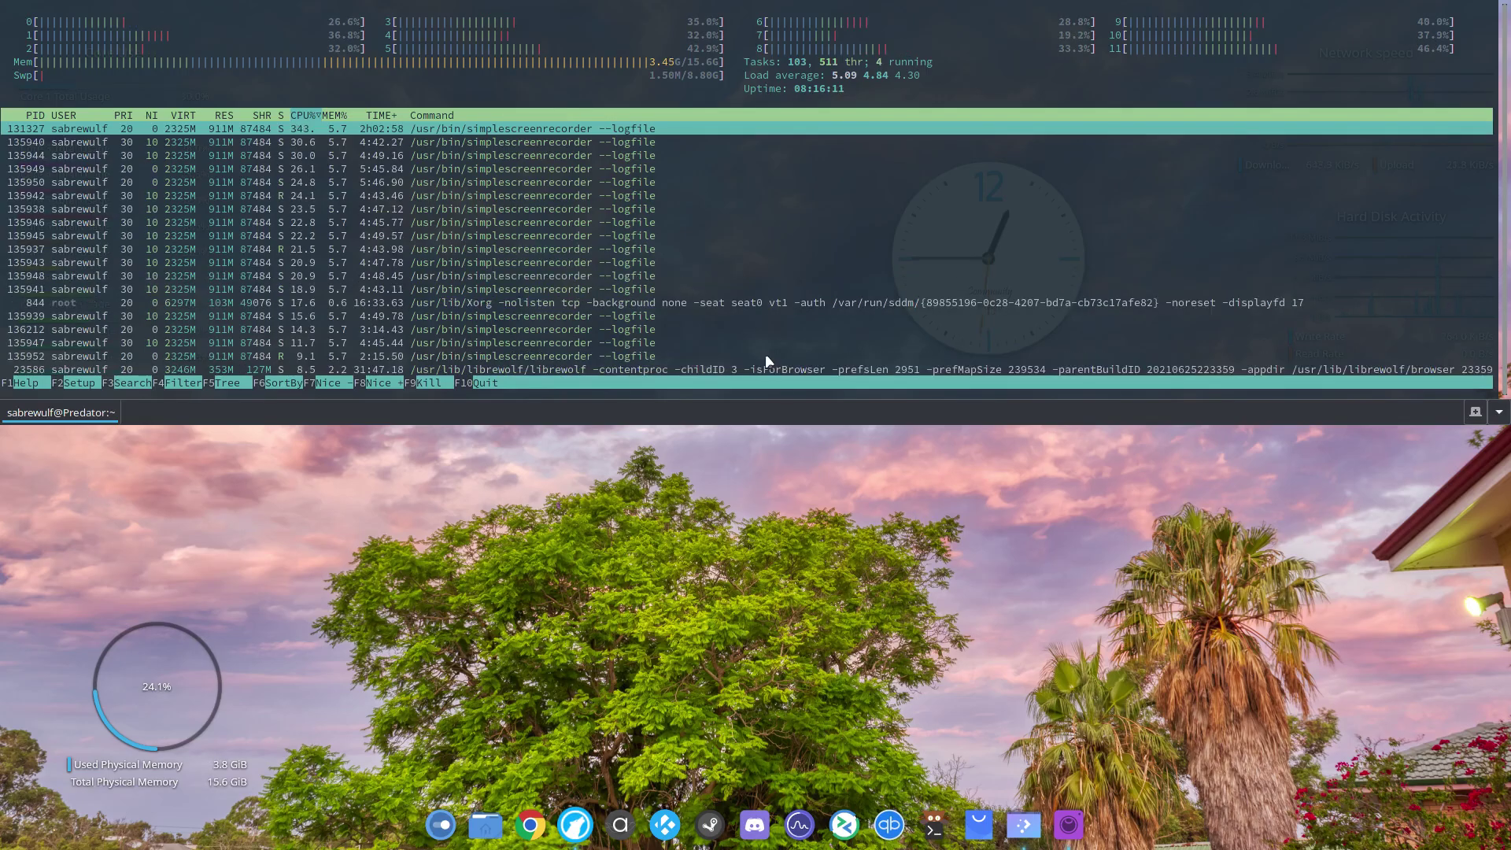
key("q")
key("F12")
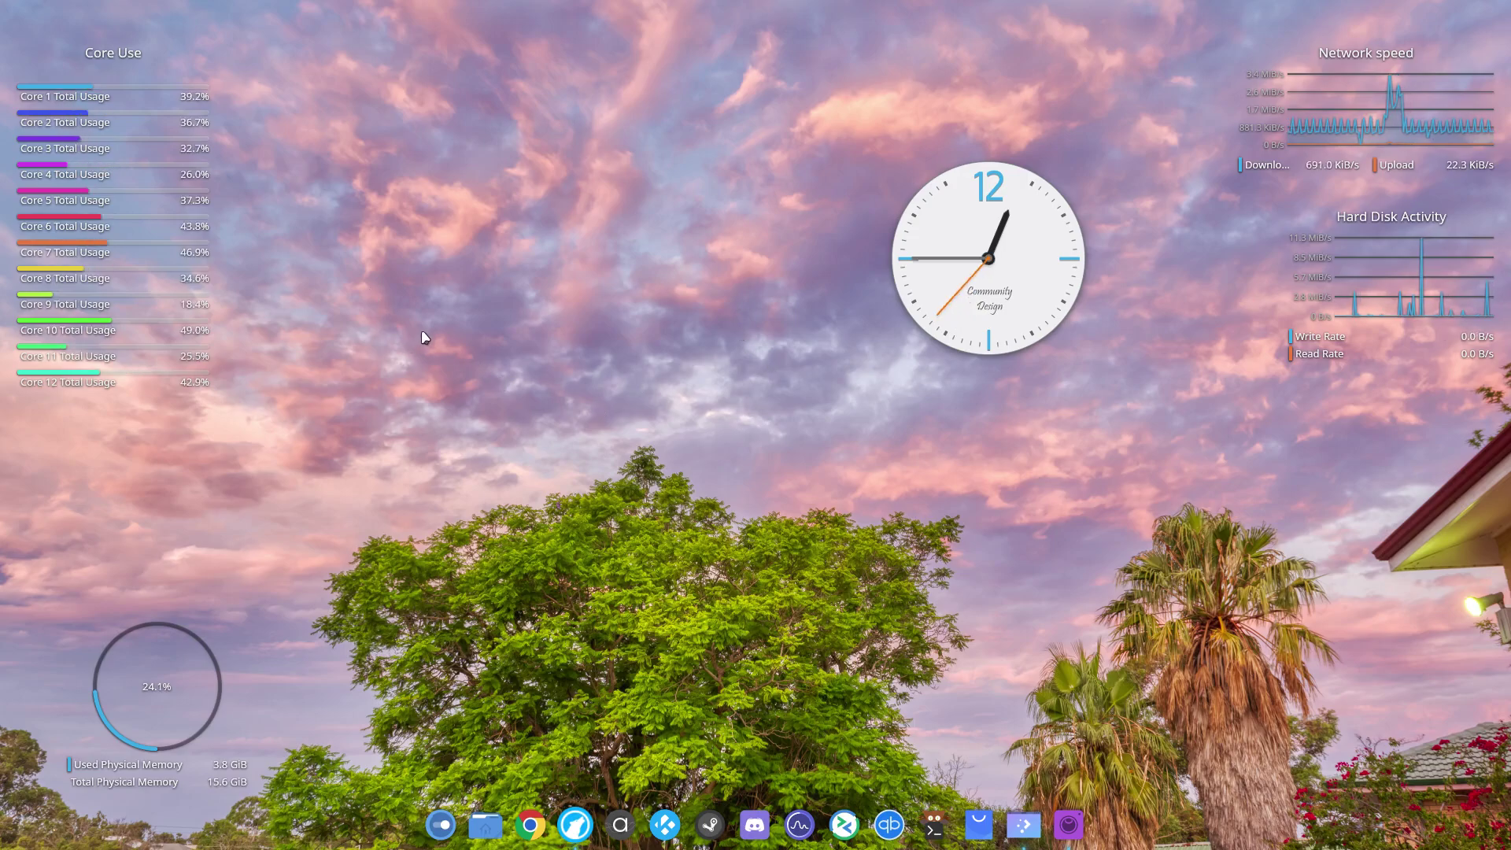
Open the Disks utility from the Utilities category of the application launcher
left_click(15, 14)
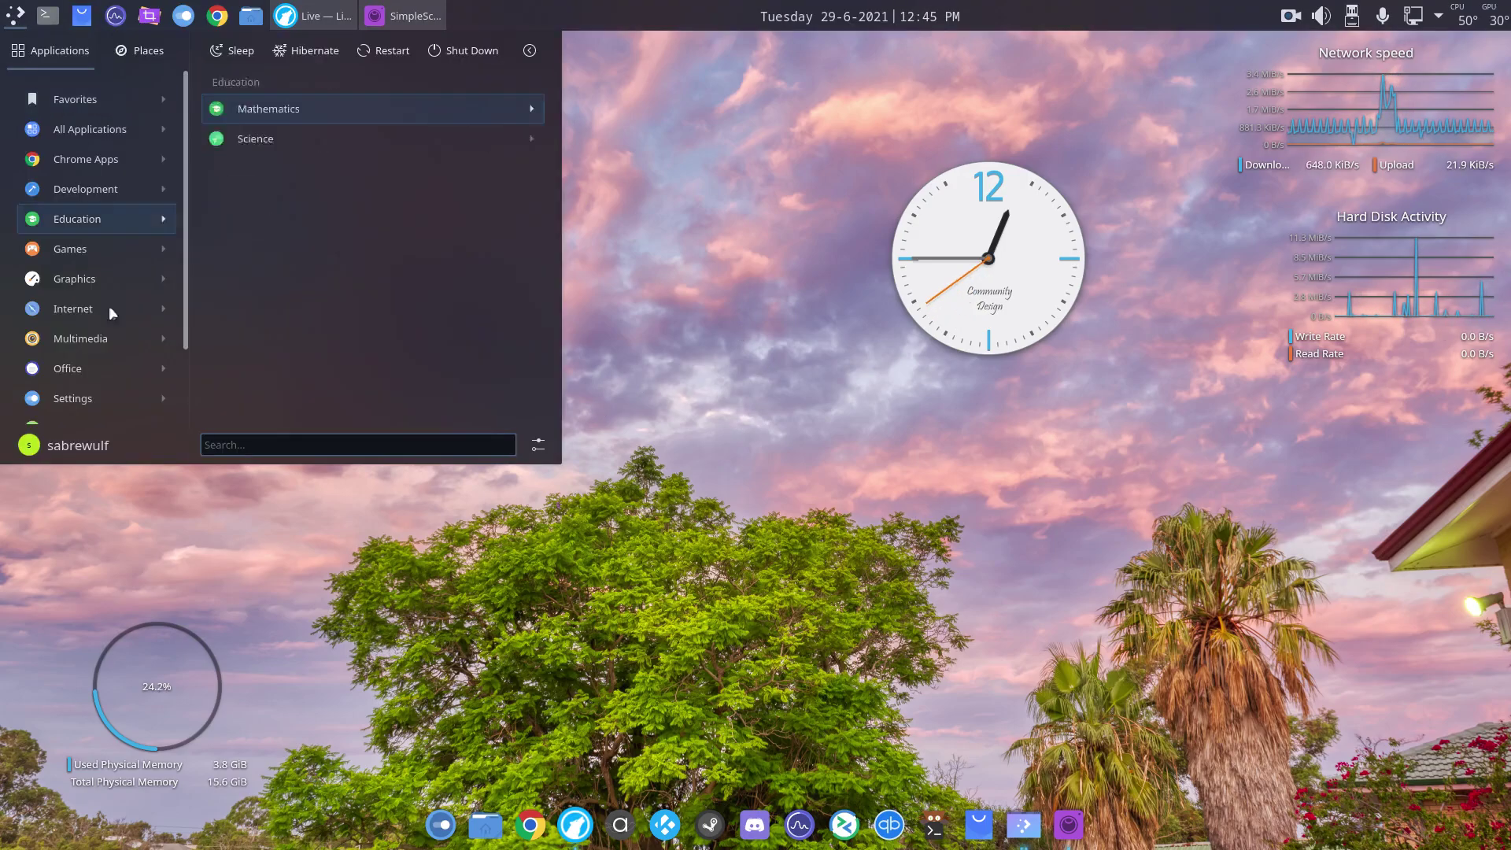
scroll(102, 377, "down", 3)
mouse_move(65, 335)
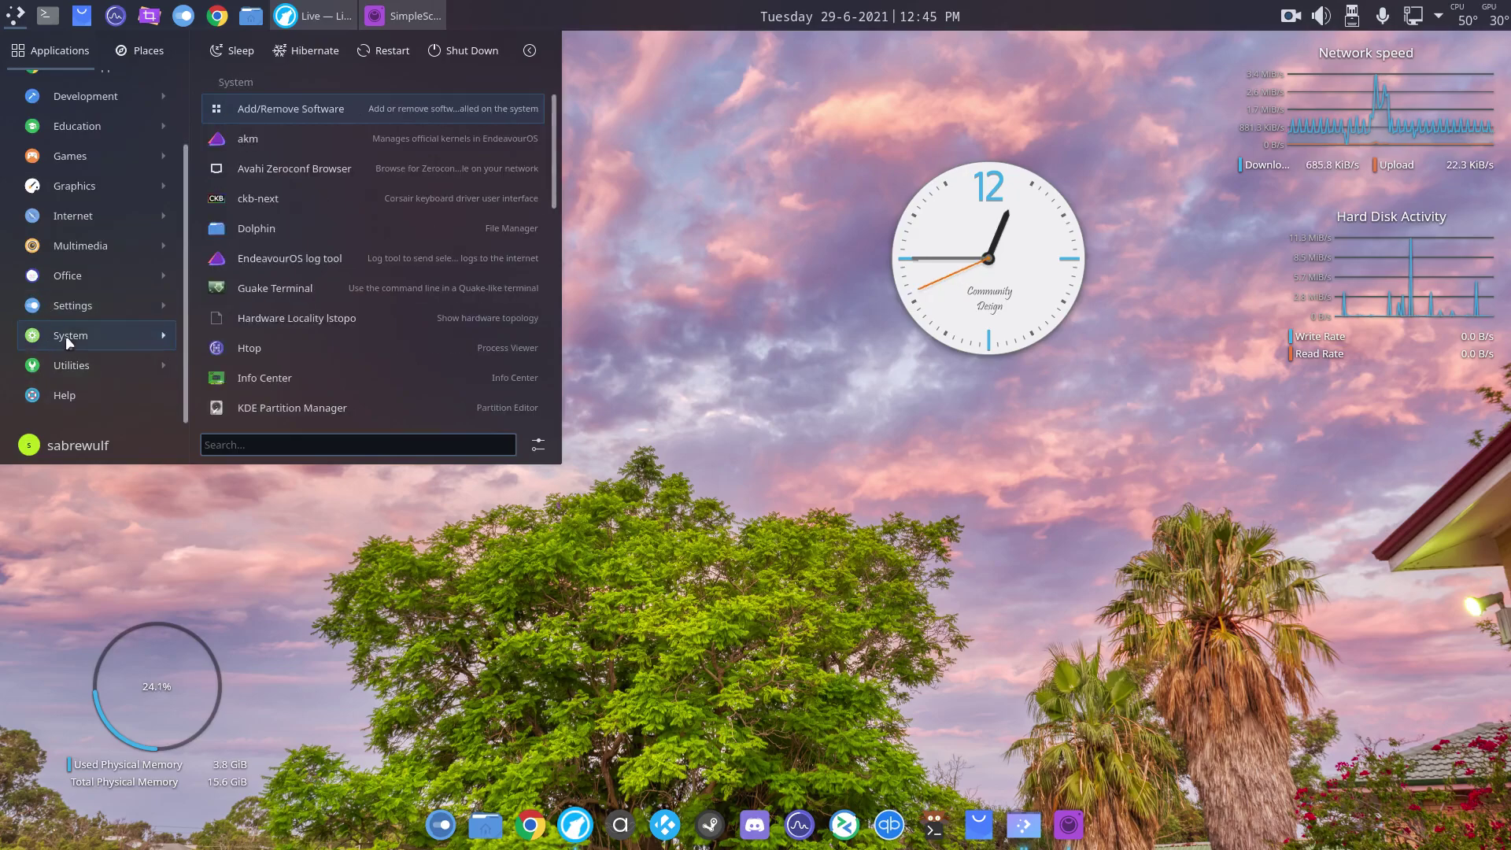
mouse_move(82, 366)
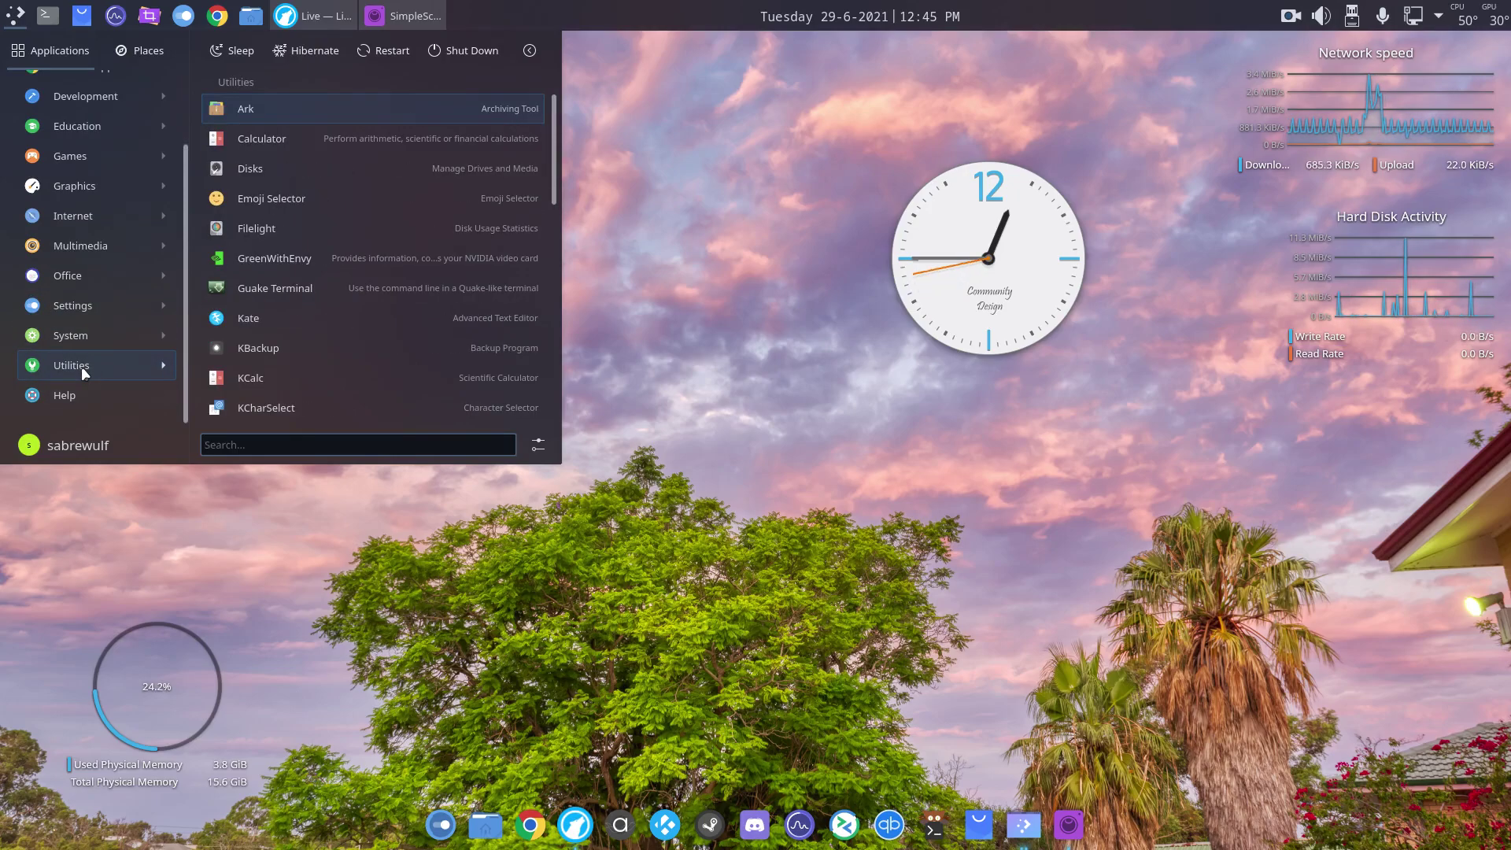
left_click(250, 168)
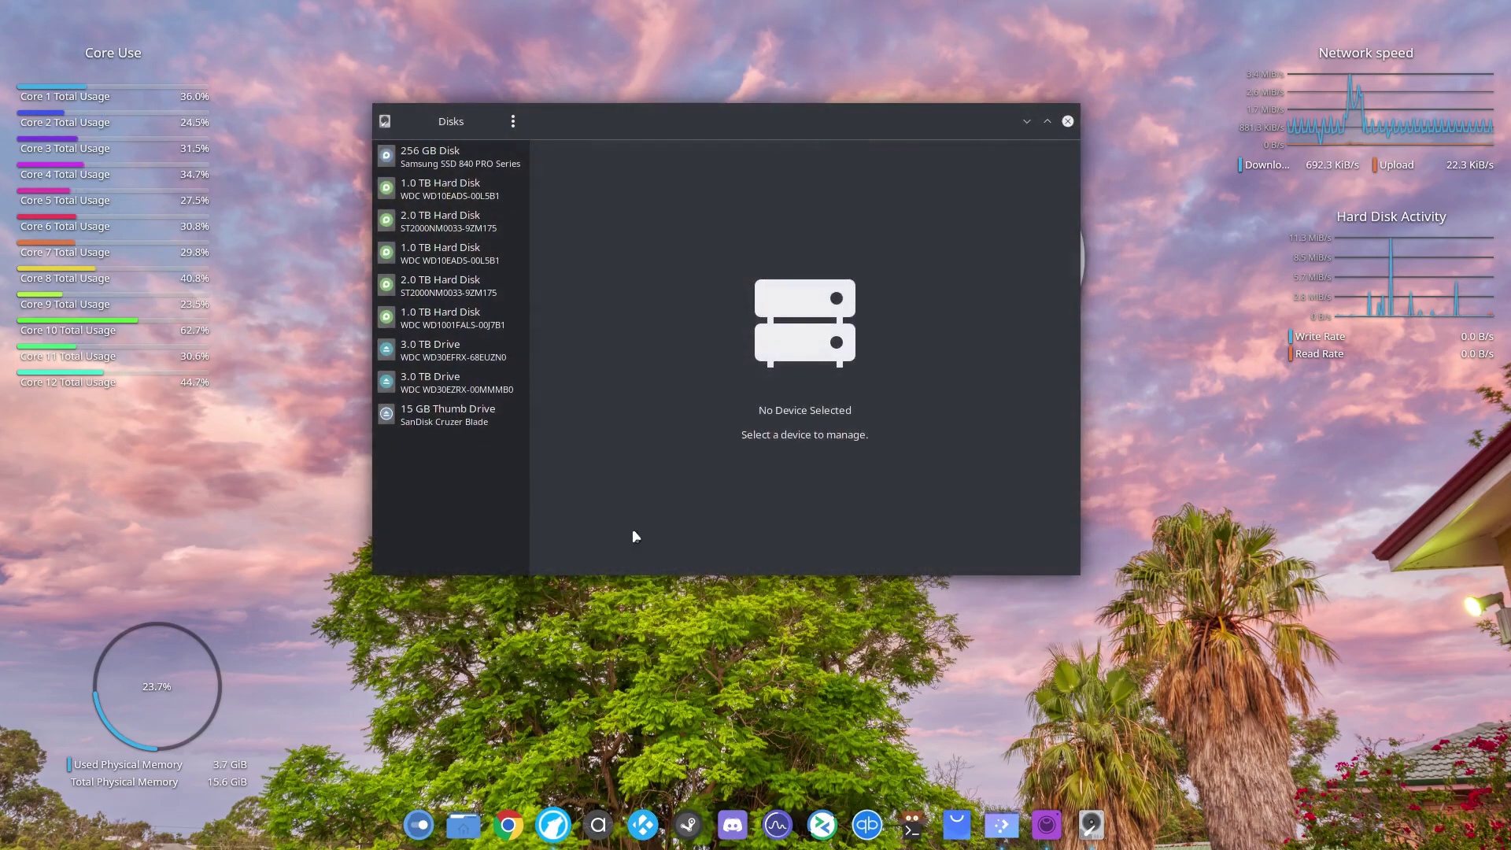
Delete the 703 MB FreeBSD Partition 2 from the 15 GB SanDisk thumb drive
left_click(469, 415)
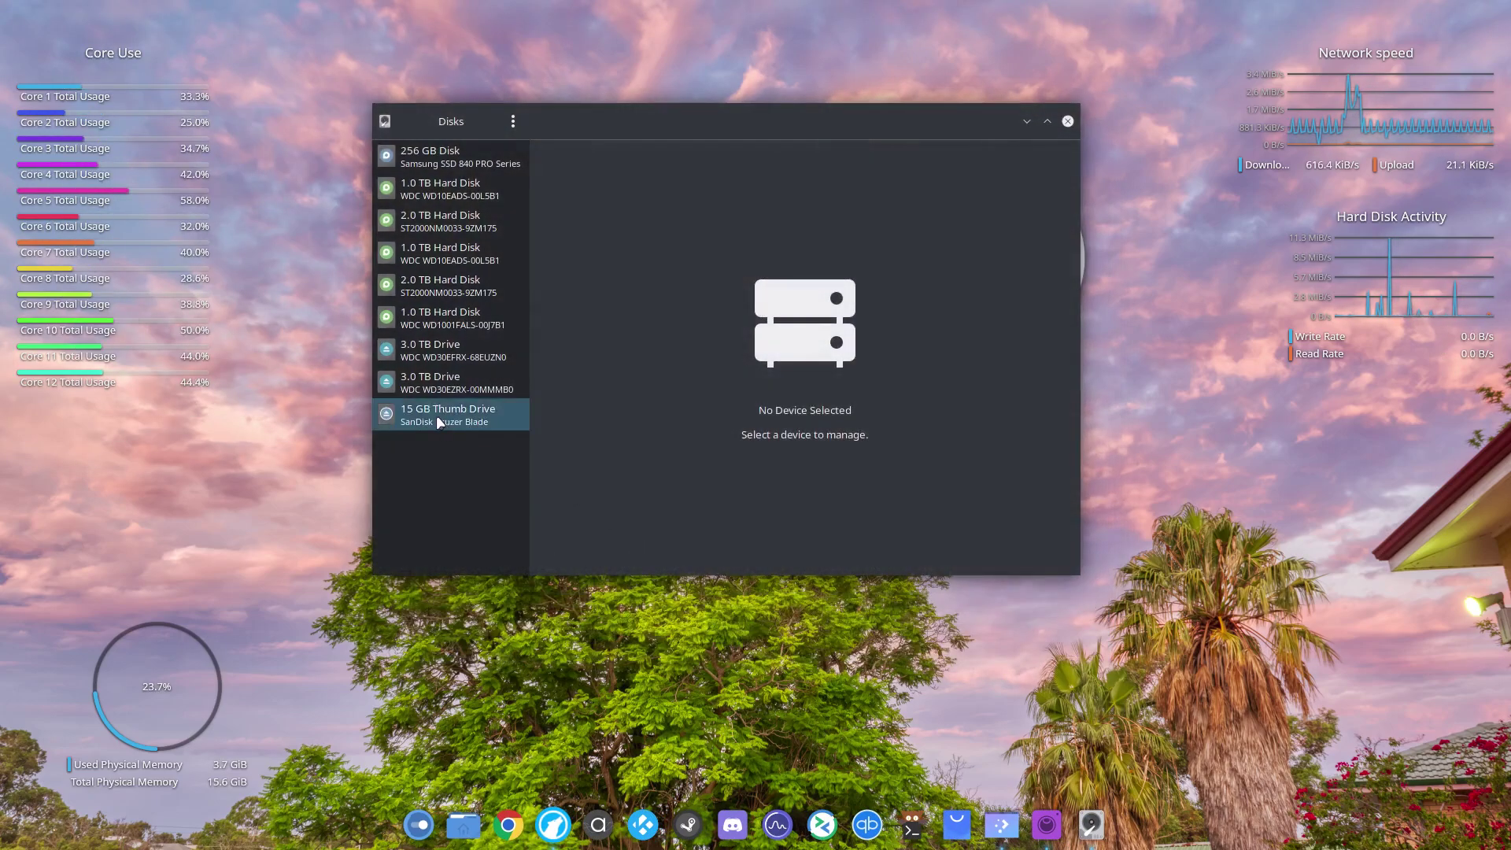
left_click(615, 292)
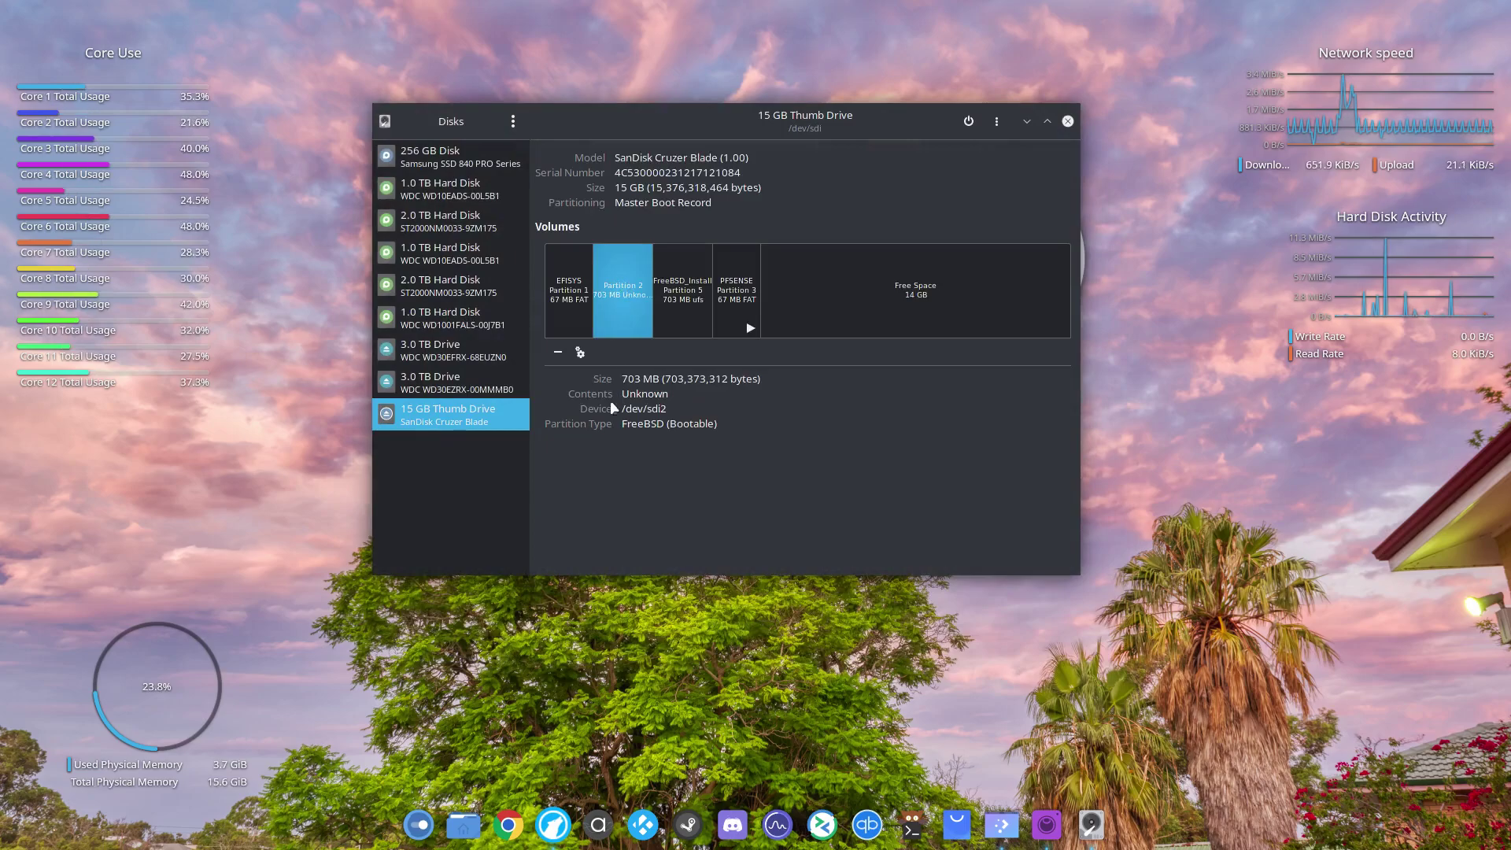
left_click(579, 352)
left_click(782, 462)
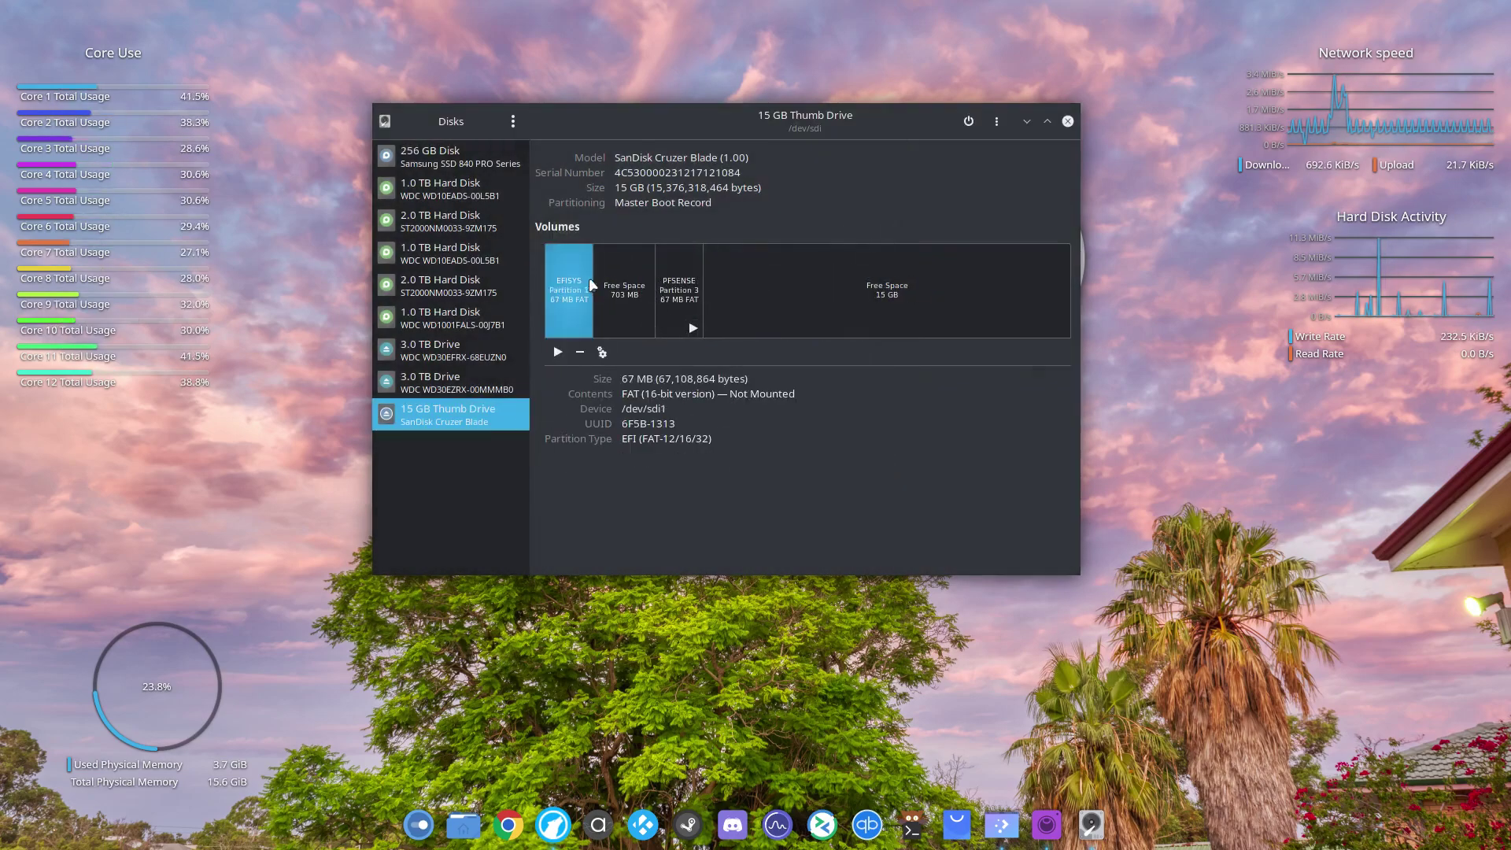
left_click(608, 316)
left_click(557, 352)
left_click(534, 180)
Delete the EFISYS partition from the thumb drive
left_click(580, 317)
left_click(580, 353)
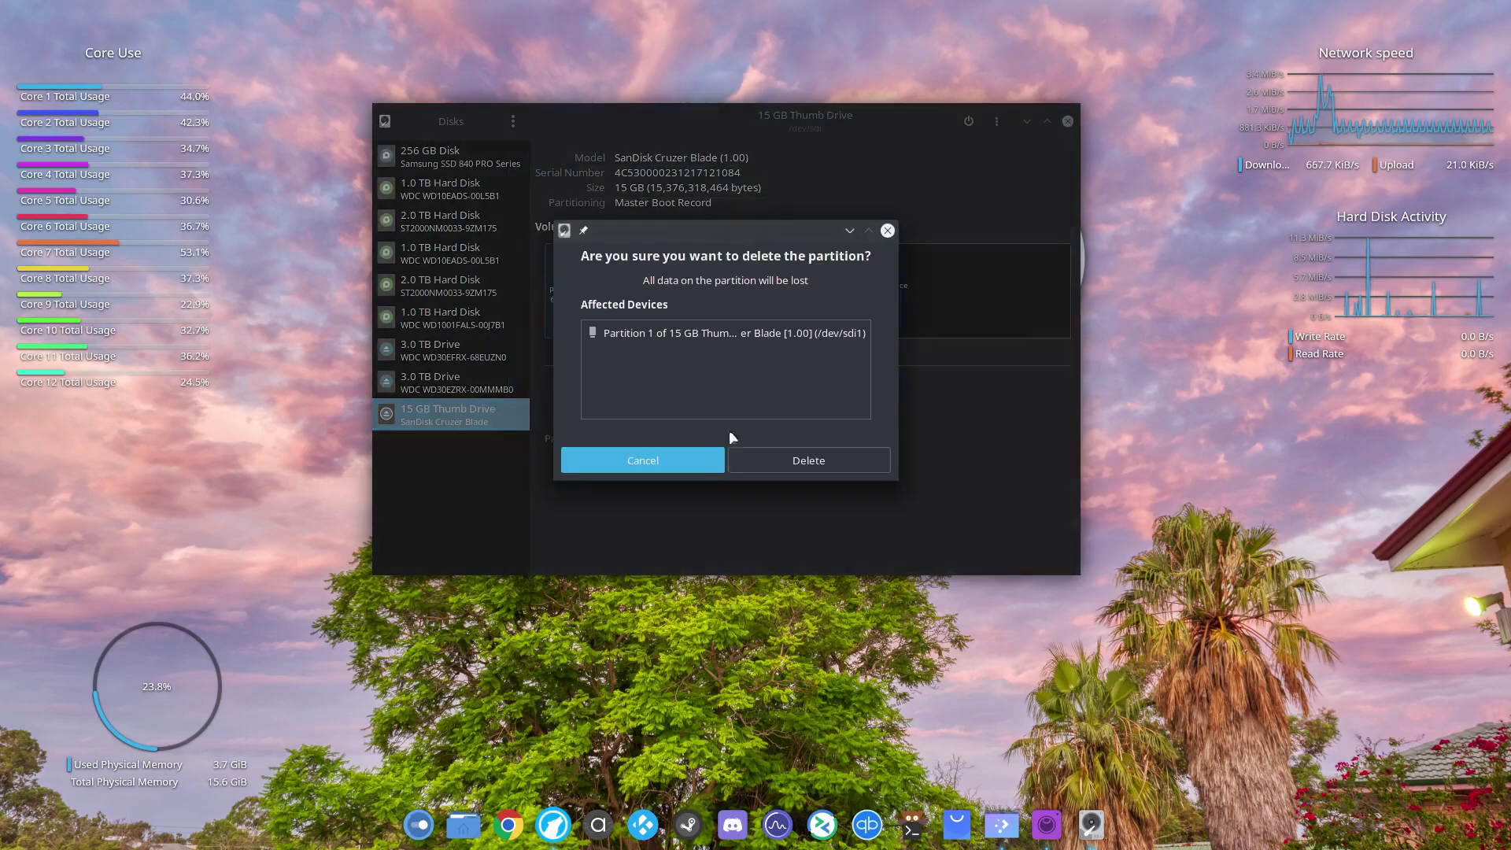
left_click(759, 463)
Delete the PFSENSE partition from the thumb drive
left_click(757, 285)
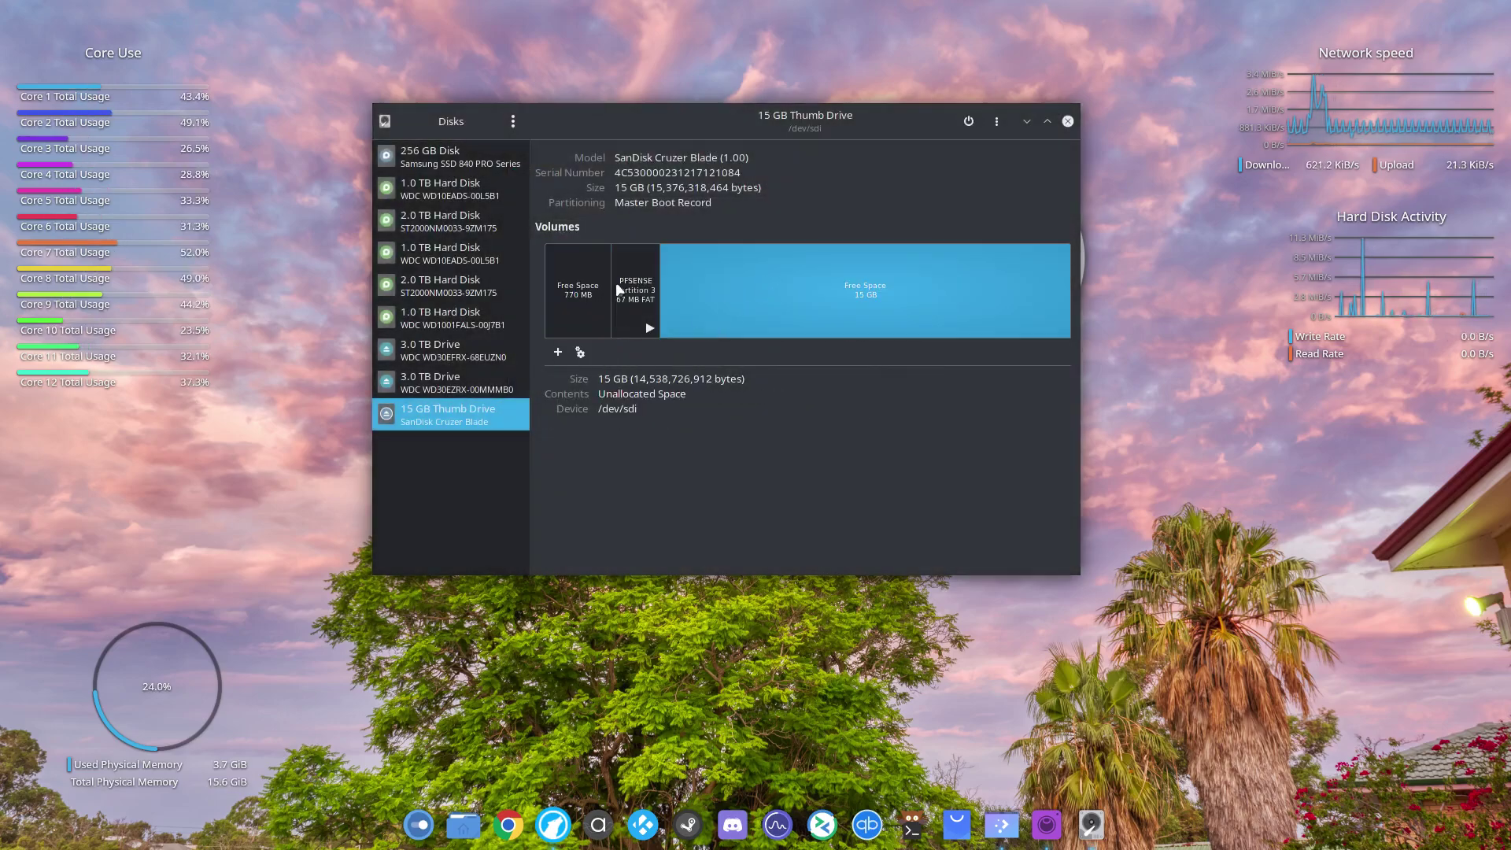
left_click(635, 307)
left_click(580, 352)
left_click(810, 460)
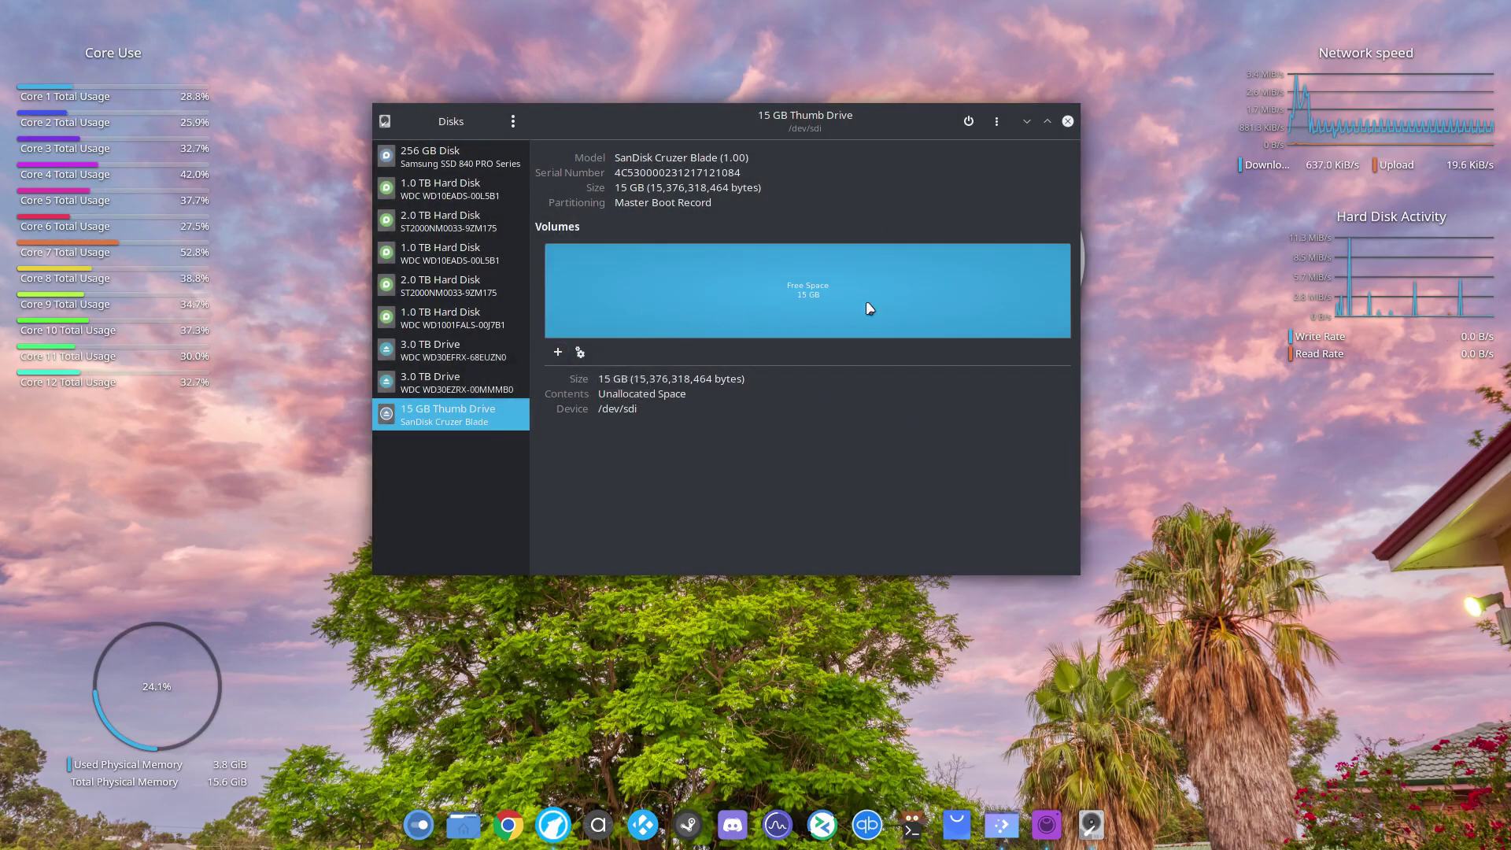
Create an unnamed FAT partition filling the thumb drive's free space, and close Disks
left_click(558, 352)
left_click(918, 186)
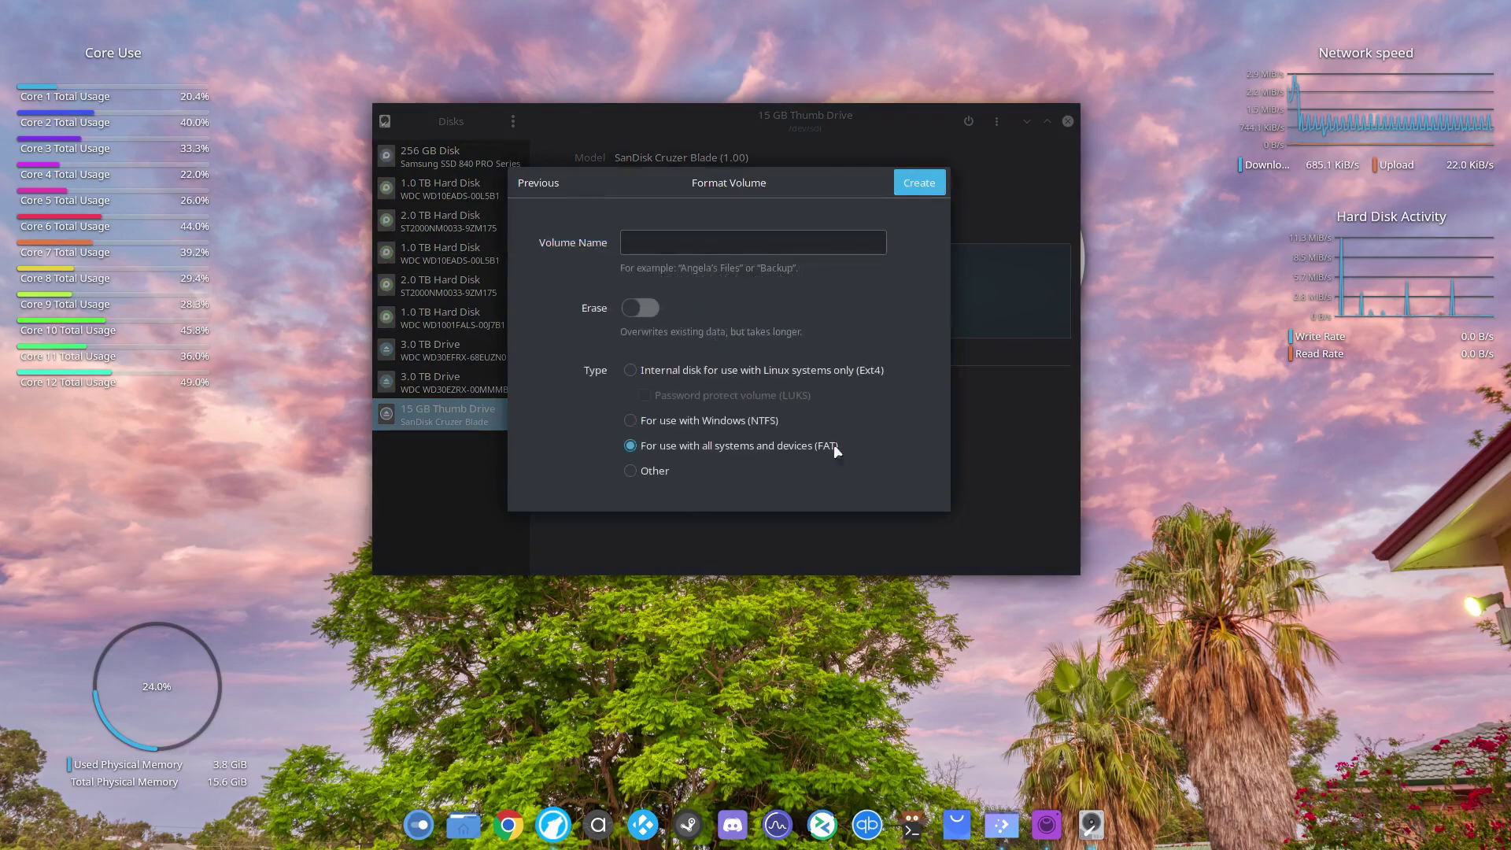
left_click(917, 184)
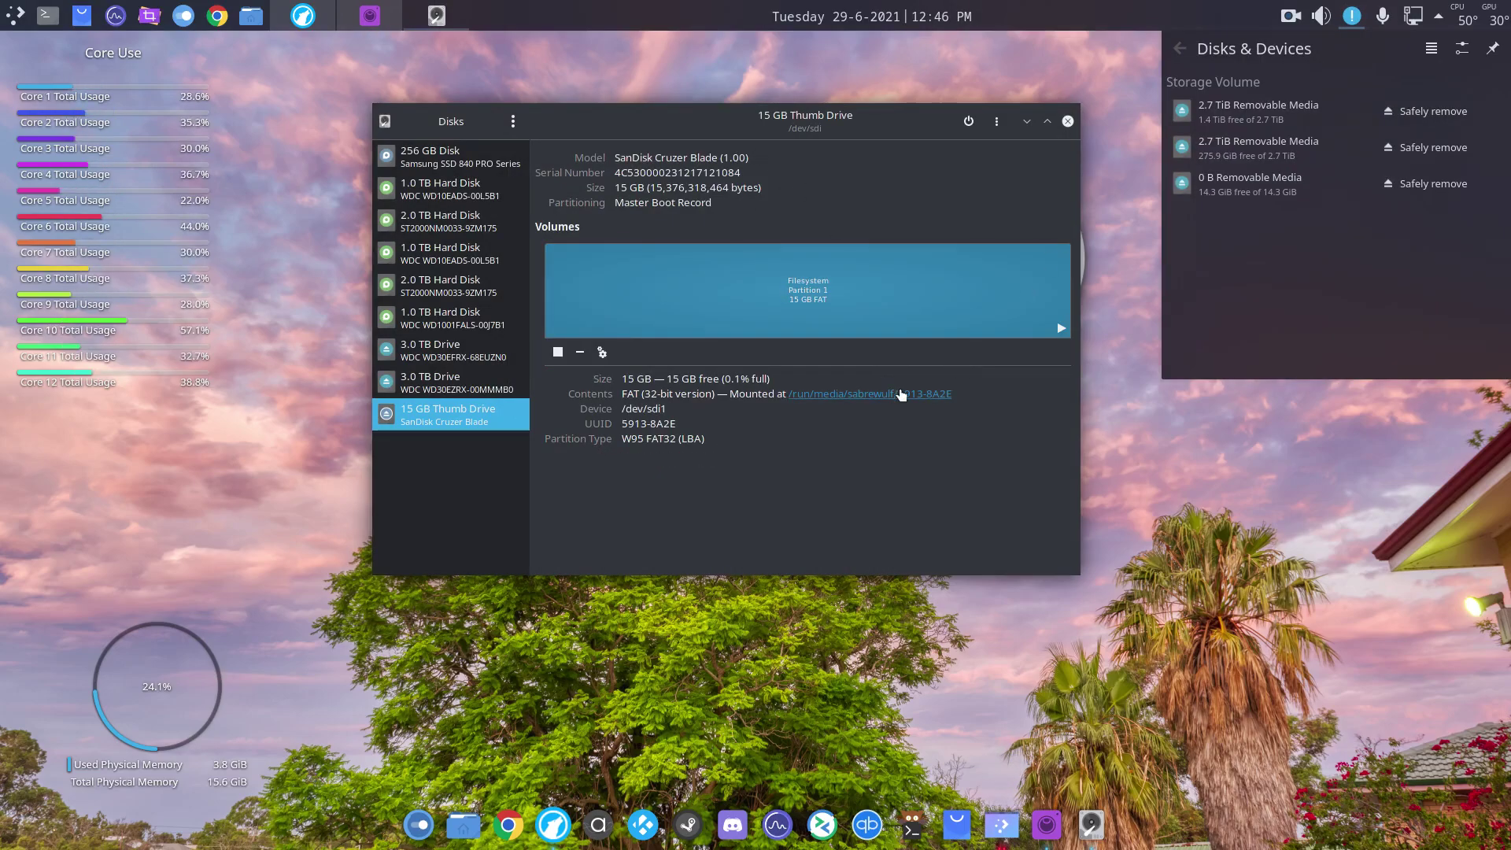
left_click(1067, 121)
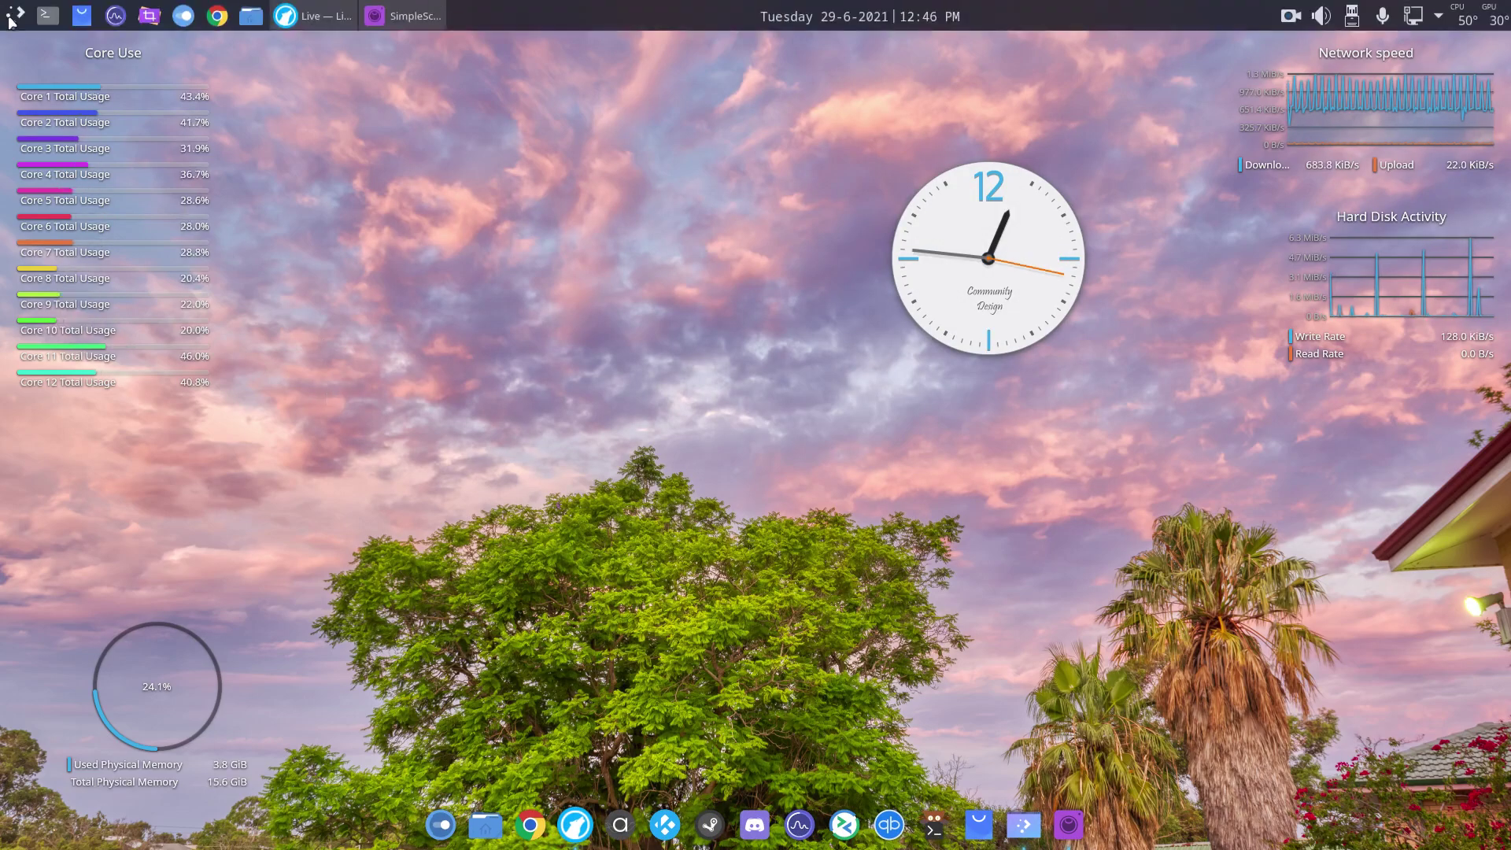
Open SUSE Studio Imagewriter from the Utilities category of the application launcher
left_click(11, 19)
mouse_move(109, 362)
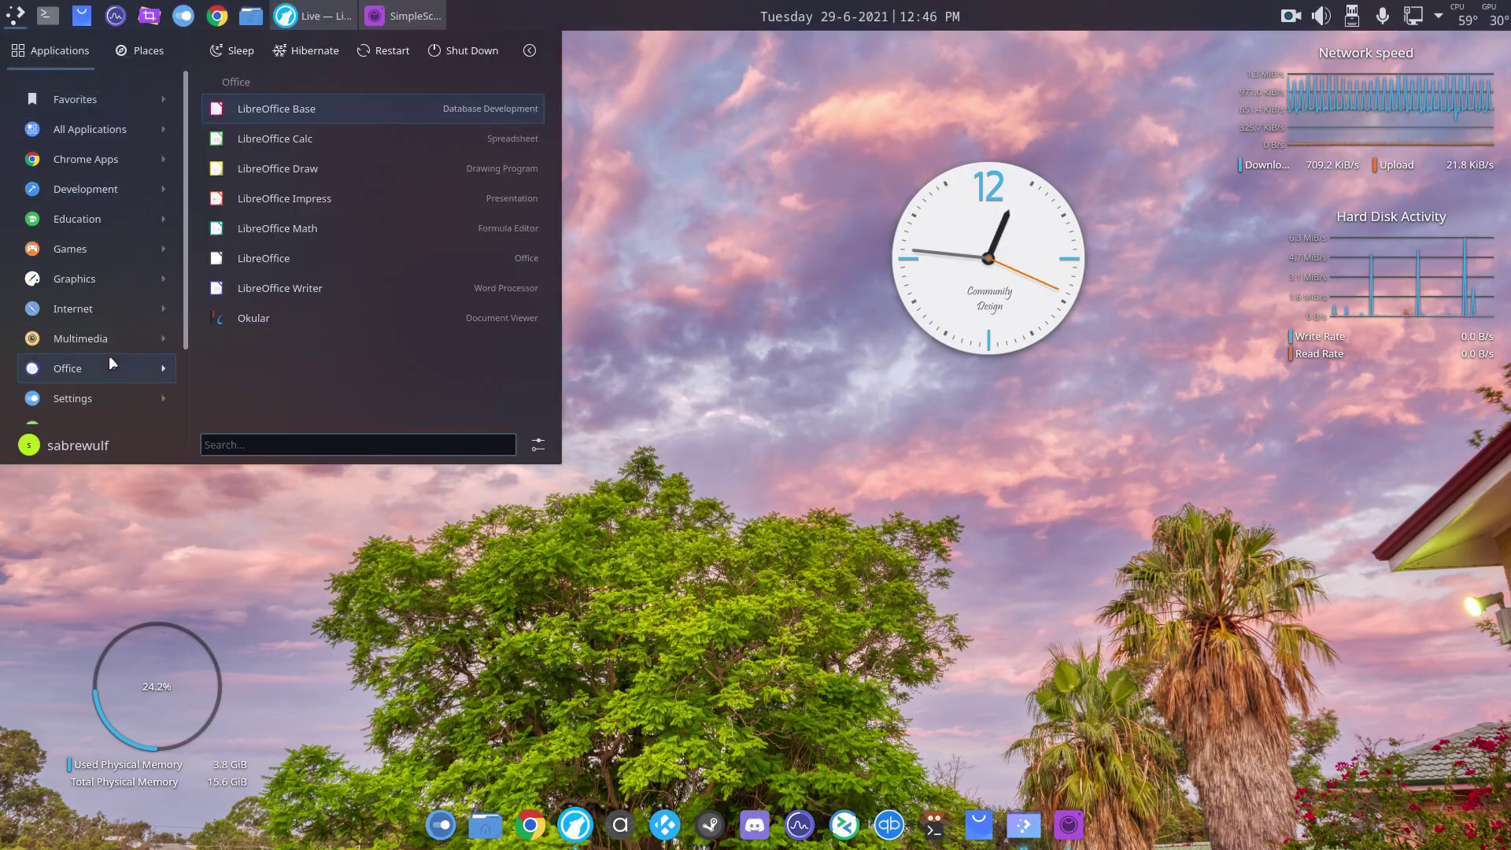
scroll(108, 362, "down", 2)
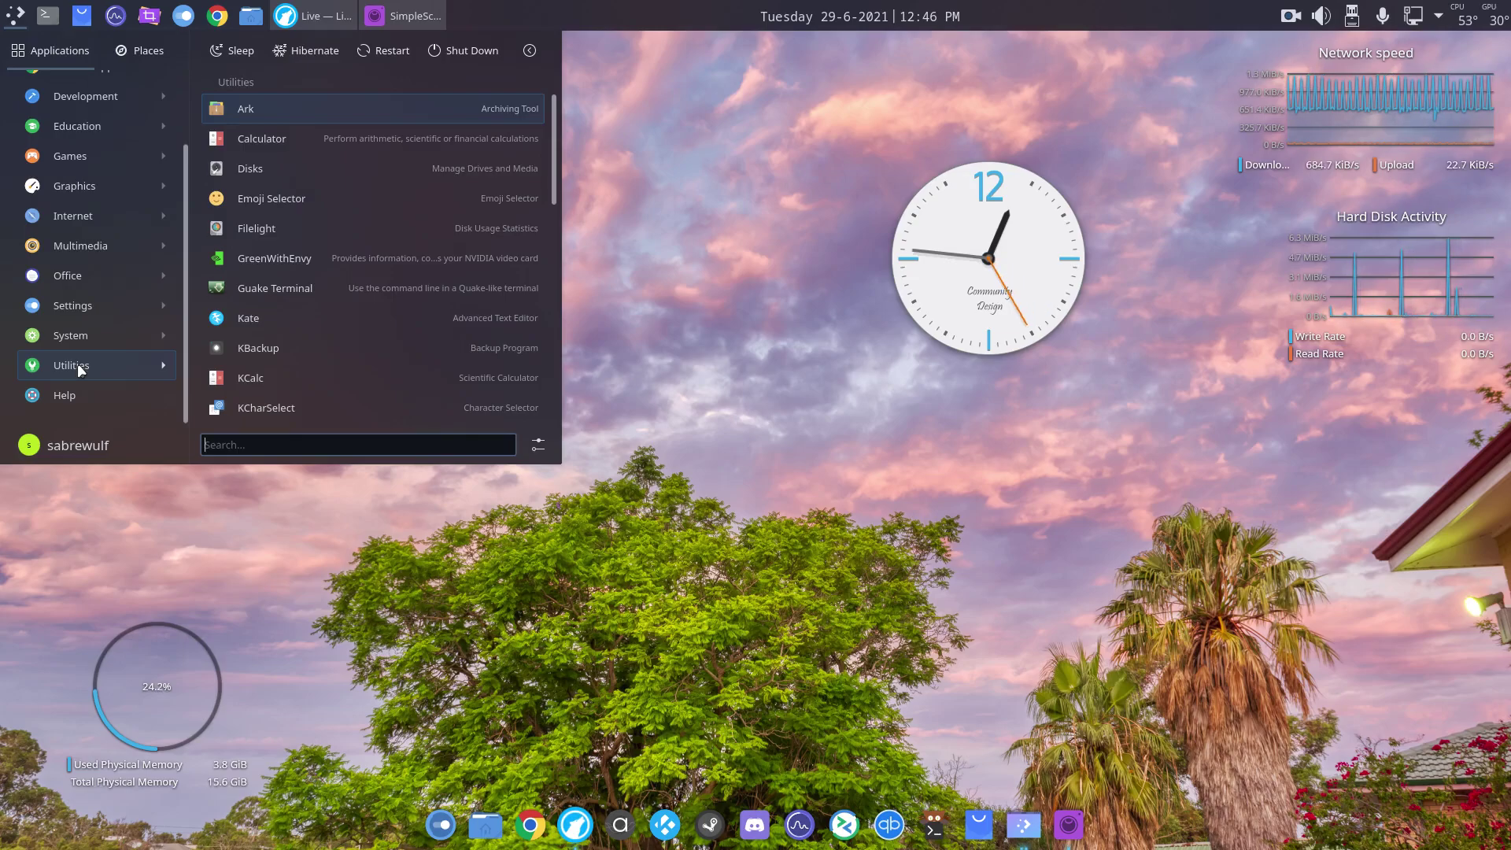
scroll(274, 360, "down", 4)
scroll(274, 360, "down", 2)
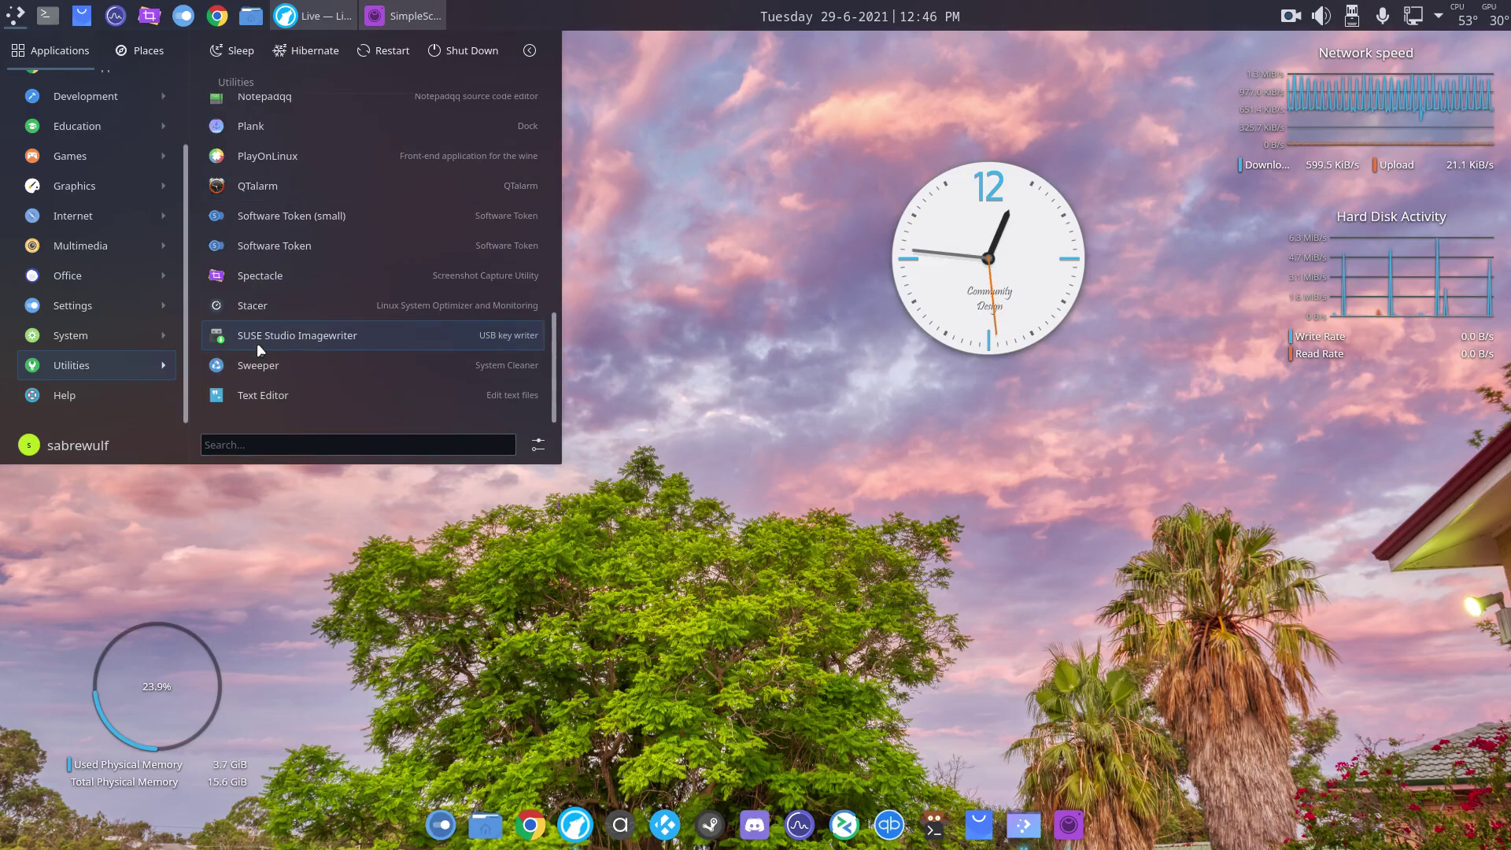
left_click(290, 338)
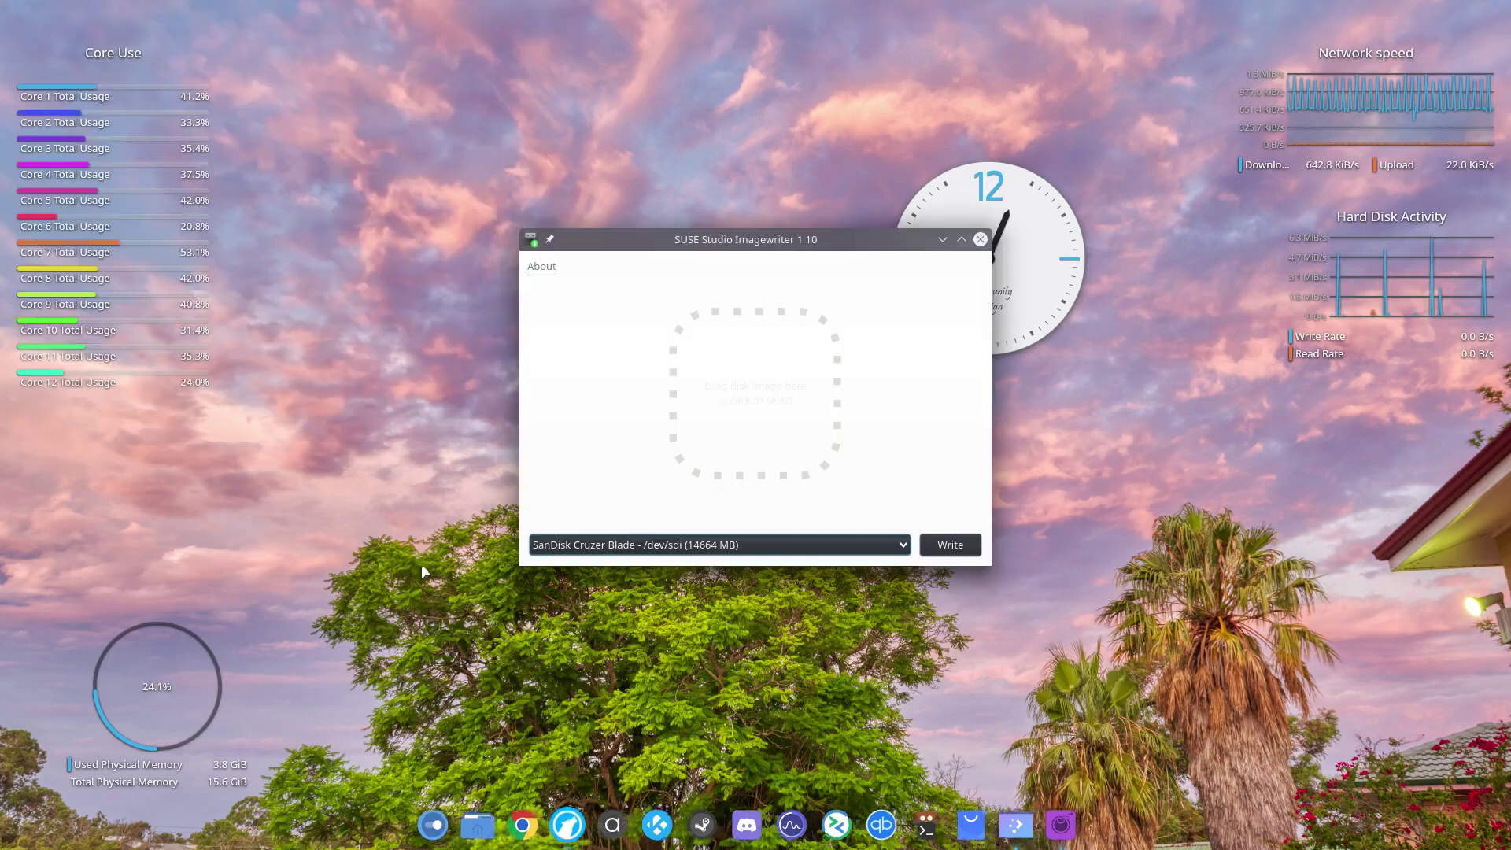
Load the image pfSense-CE-memstick-serial-2.5.1-RELEASE-amd64.img from the Downloads folder
left_click(757, 408)
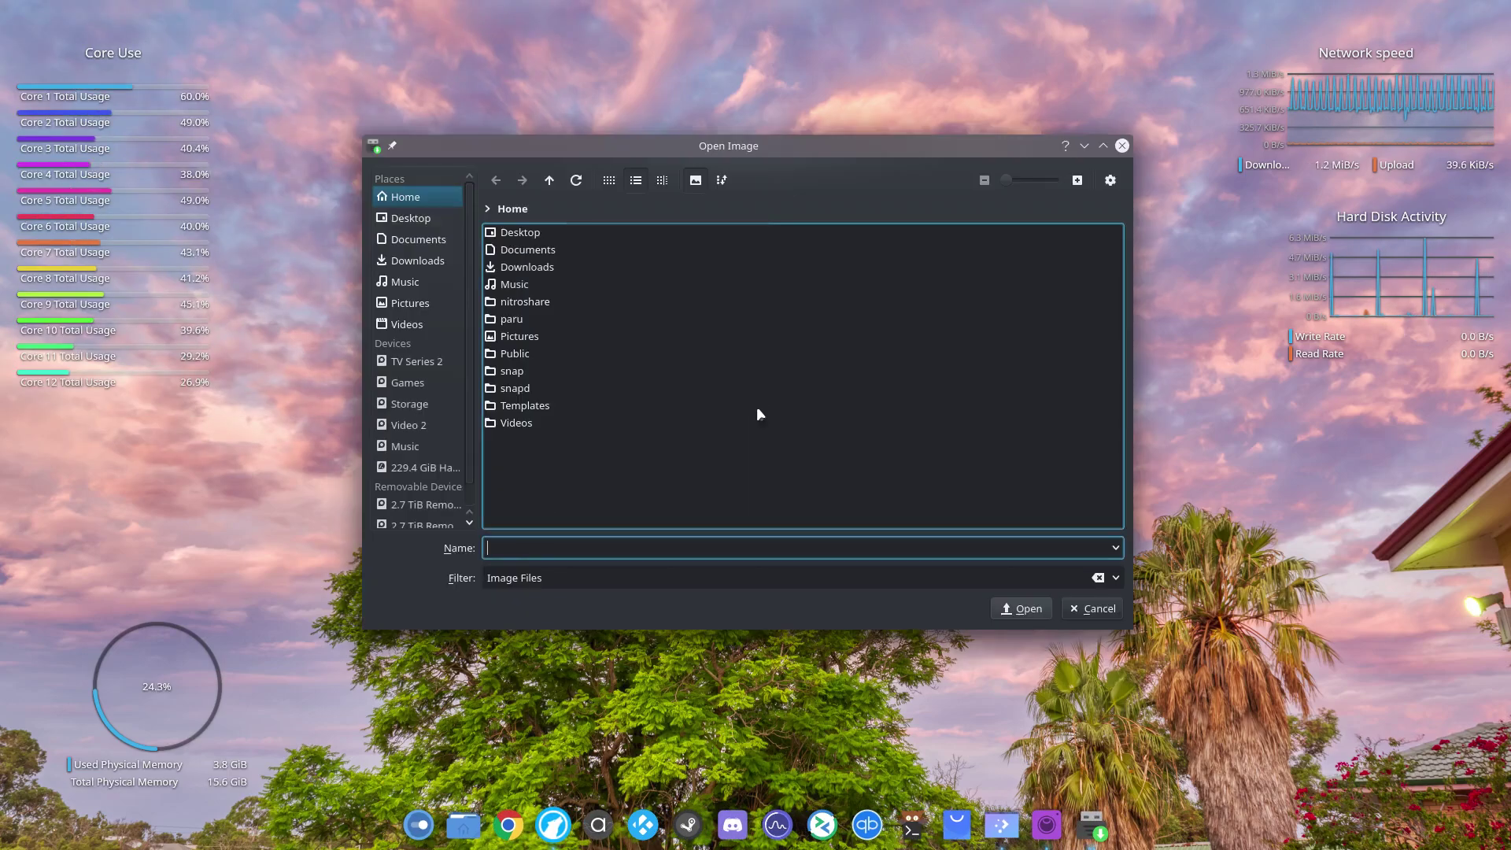
left_click(541, 266)
left_click(602, 234)
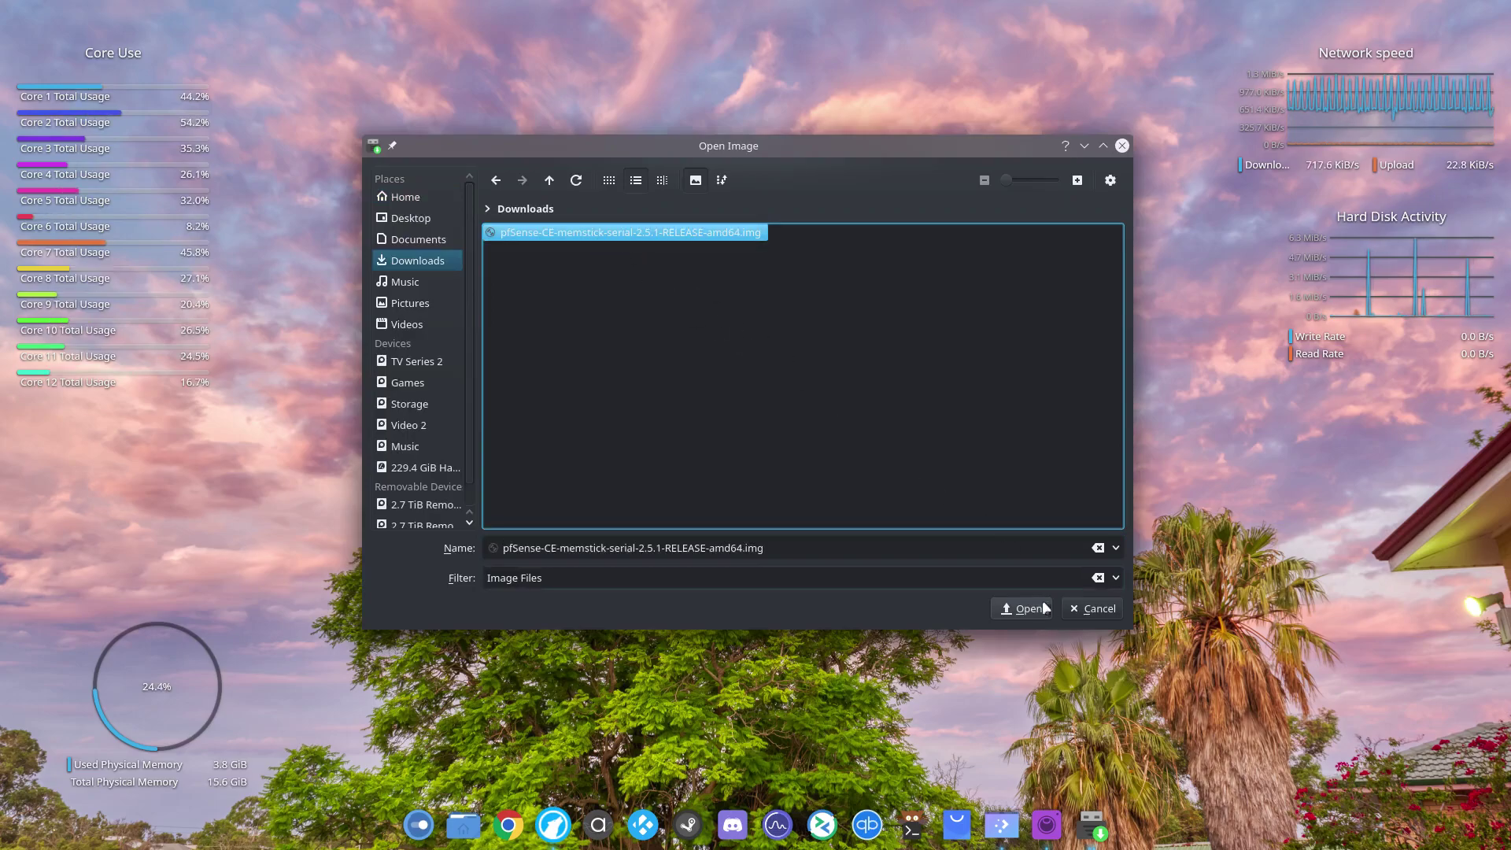
left_click(1017, 609)
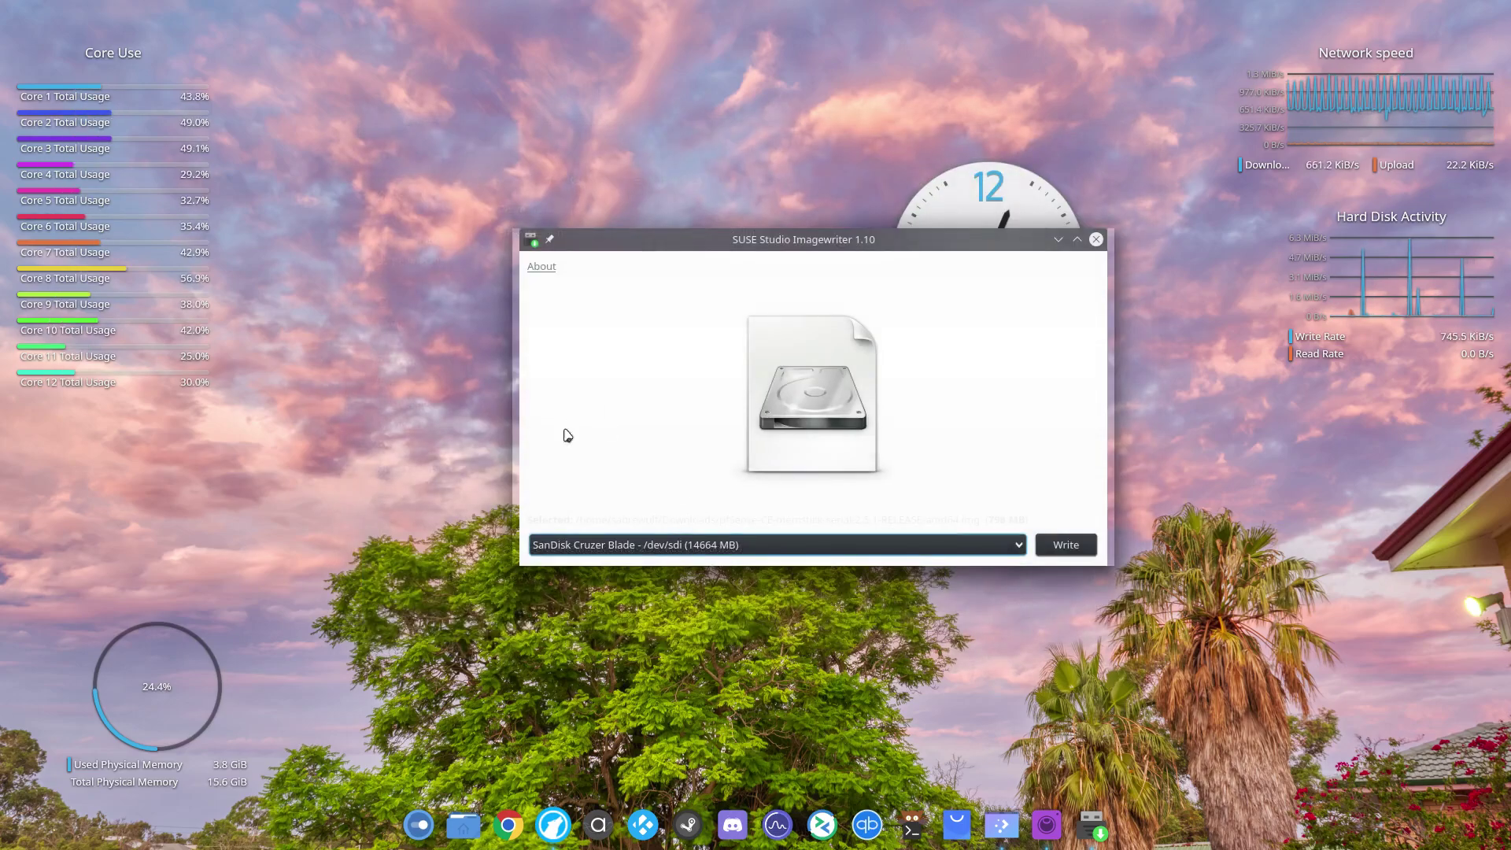
Write the image to the SanDisk Cruzer Blade, agreeing to unmount and overwrite it, and enter the authentication password
left_click(1066, 545)
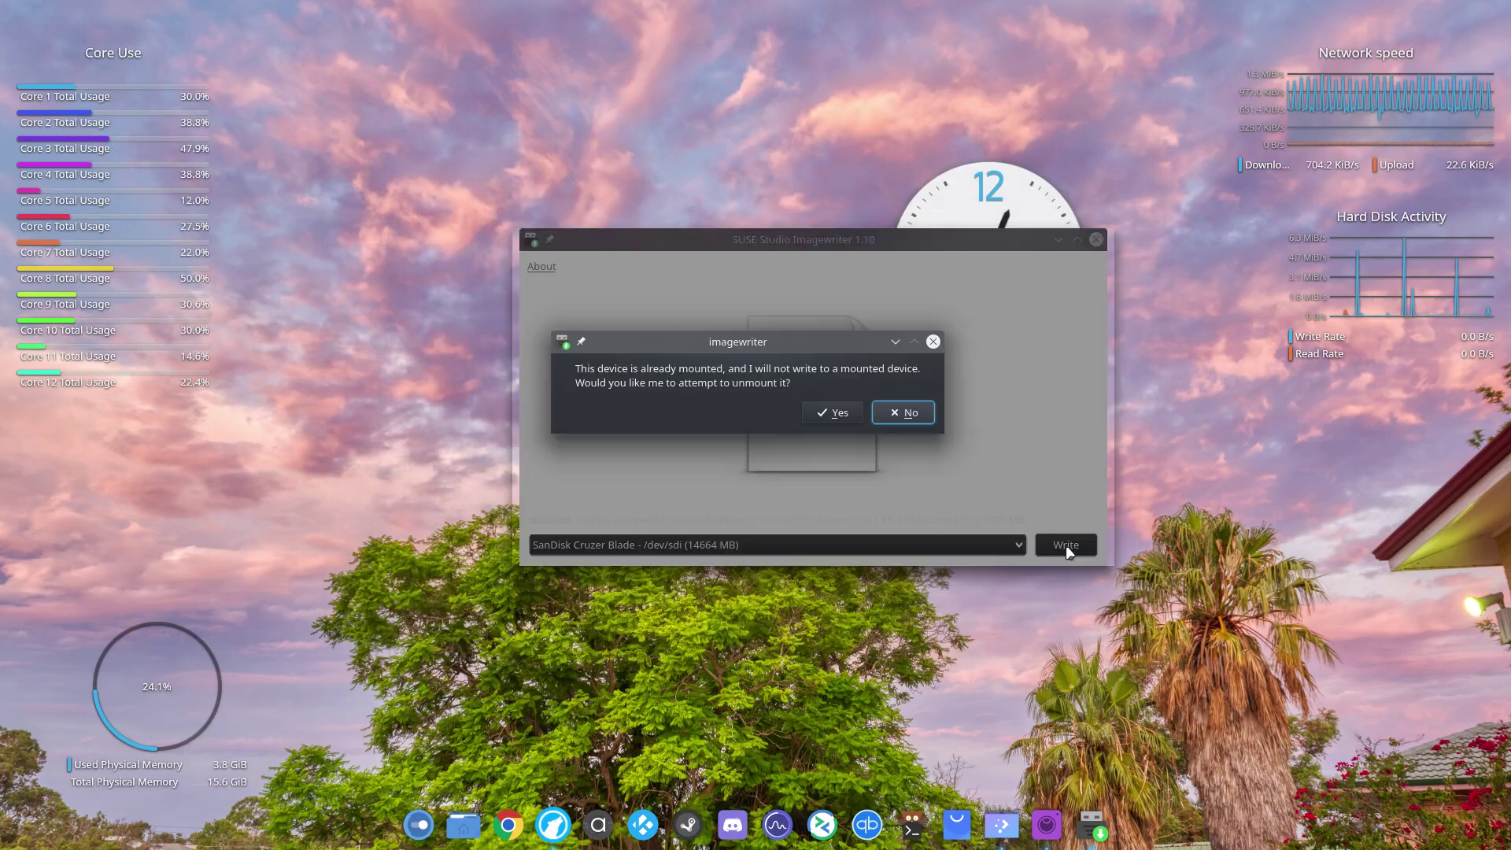
left_click(837, 419)
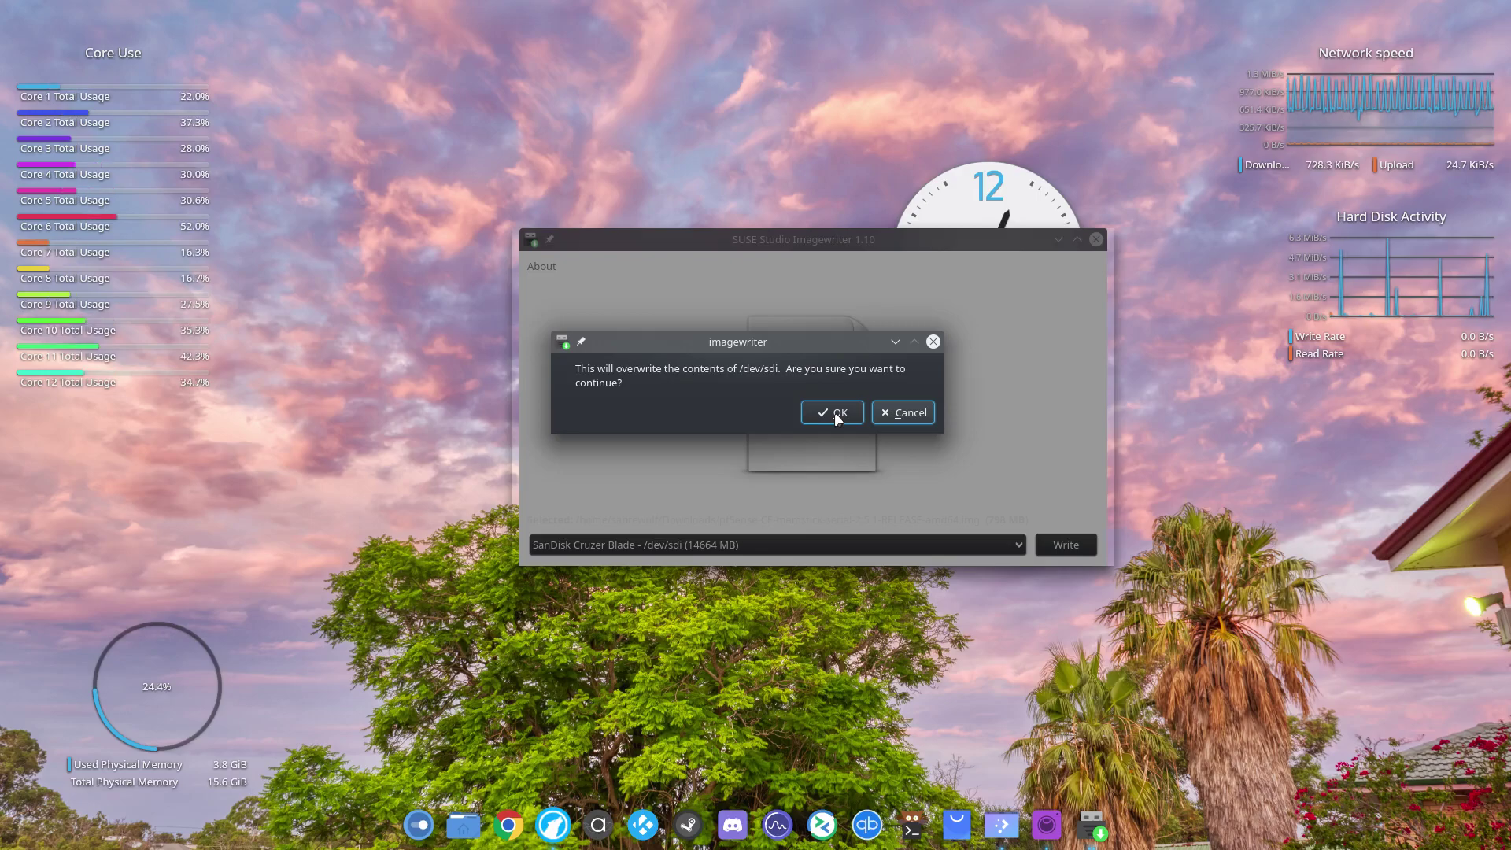
left_click(837, 417)
type("********")
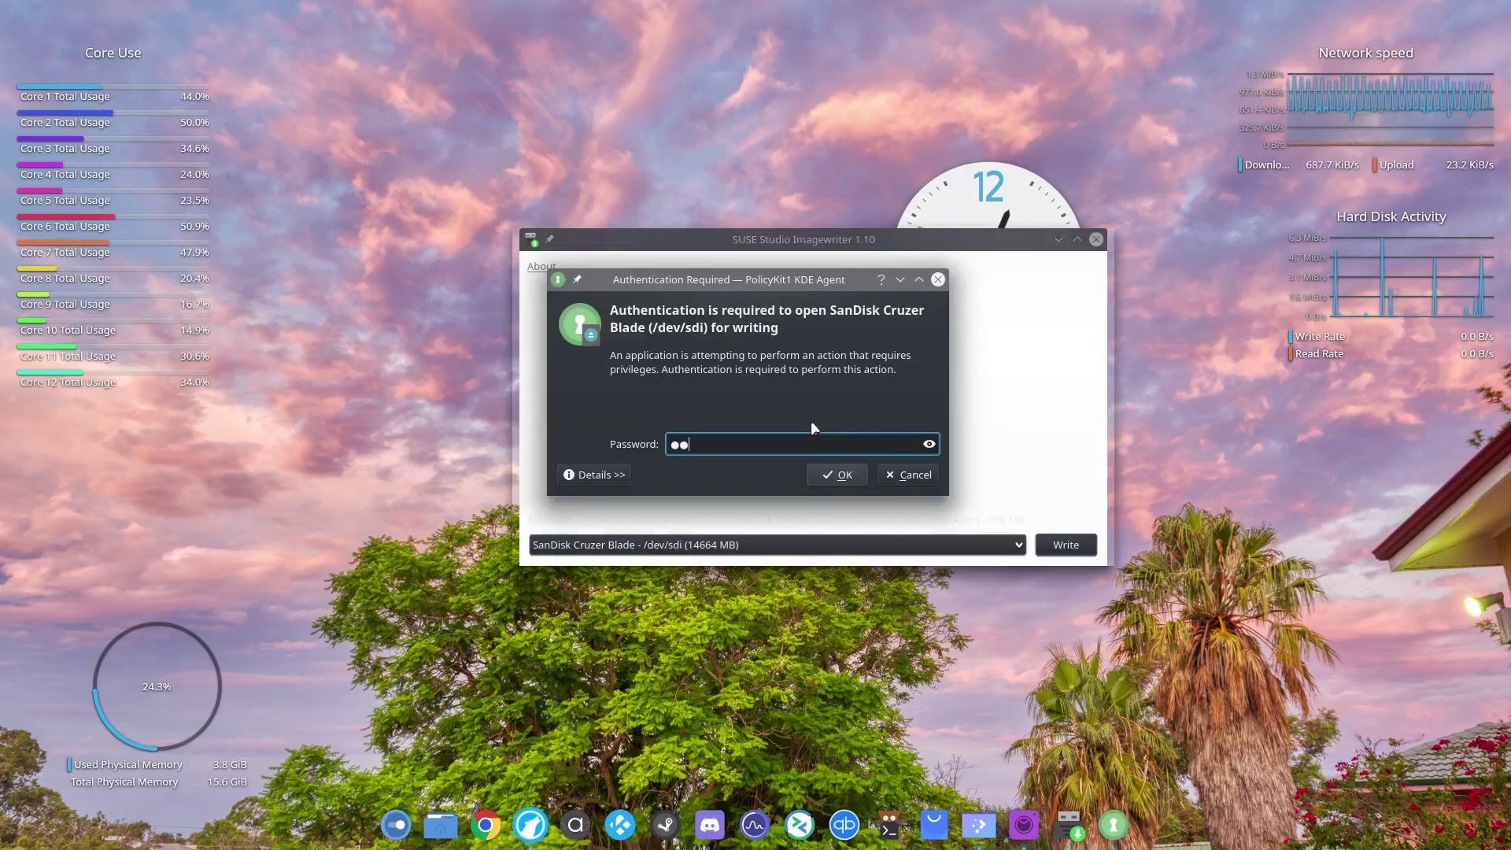
key("Return")
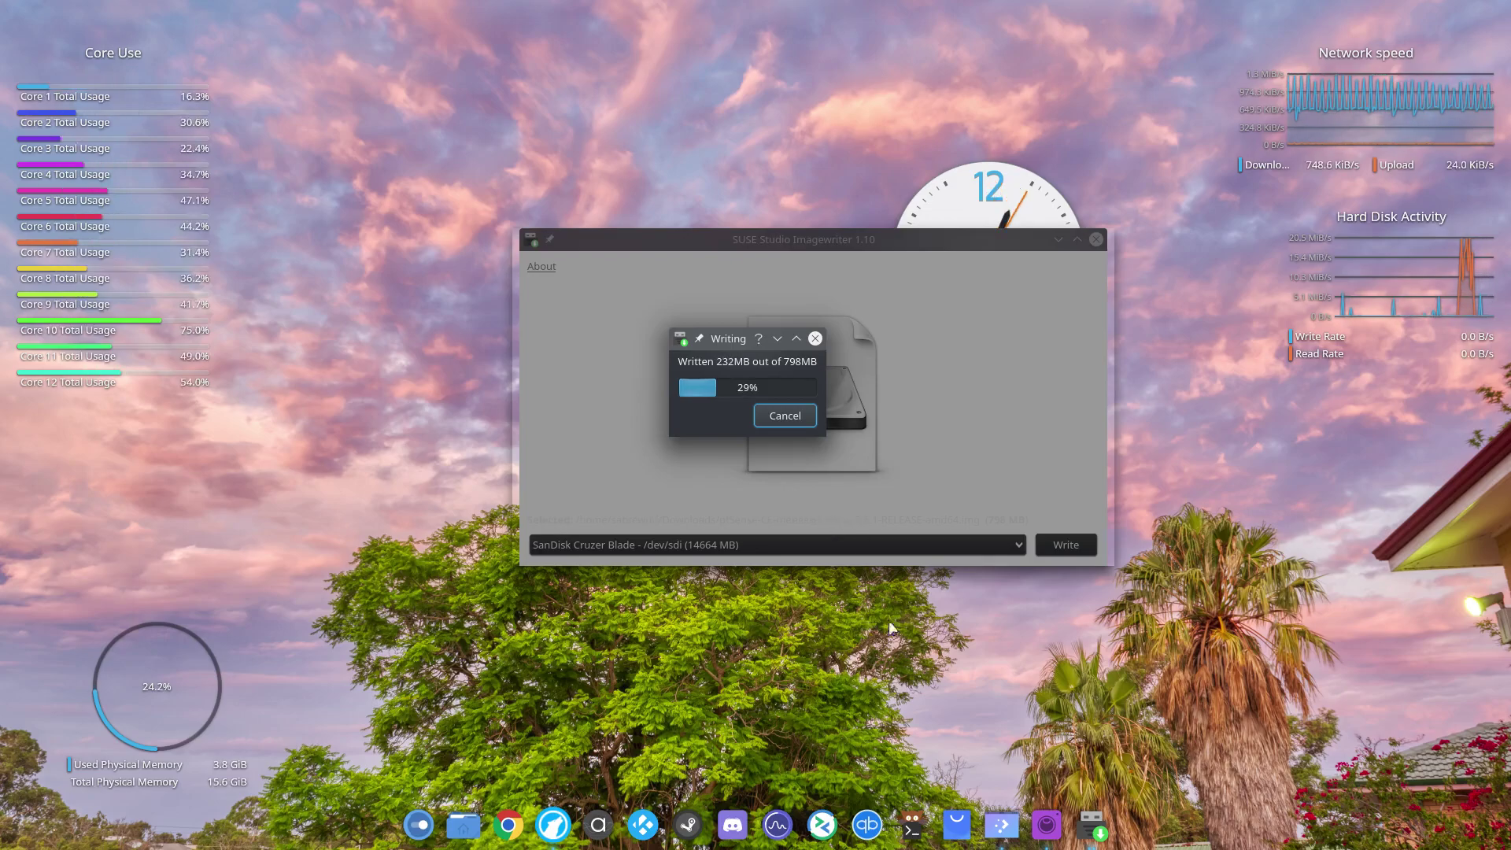
Minimize the image writing progress window and open the settings of the Audacious music player
left_click(777, 339)
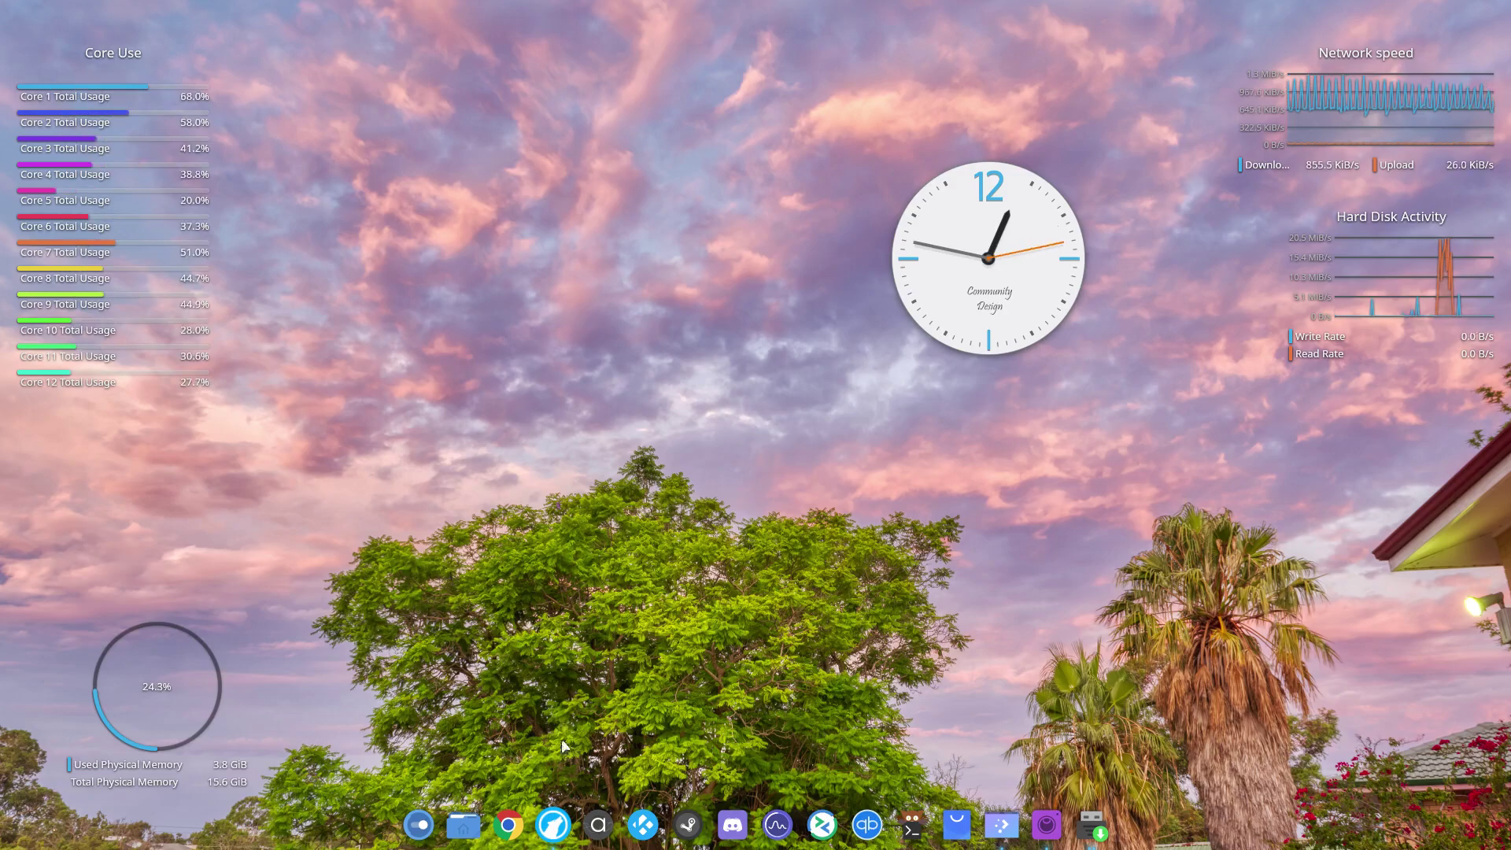
left_click(598, 824)
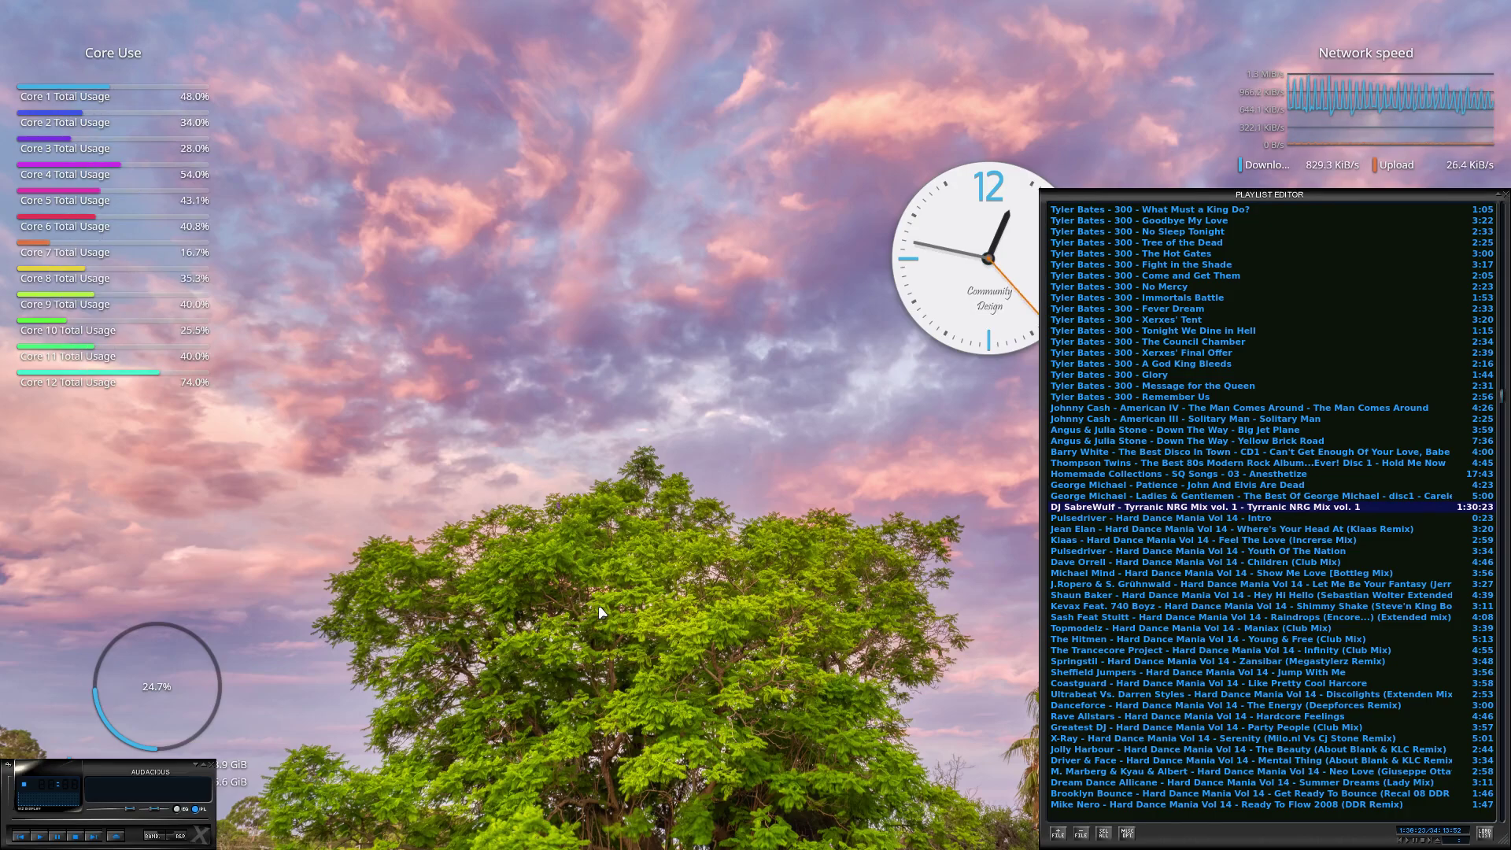
right_click(107, 764)
left_click(161, 735)
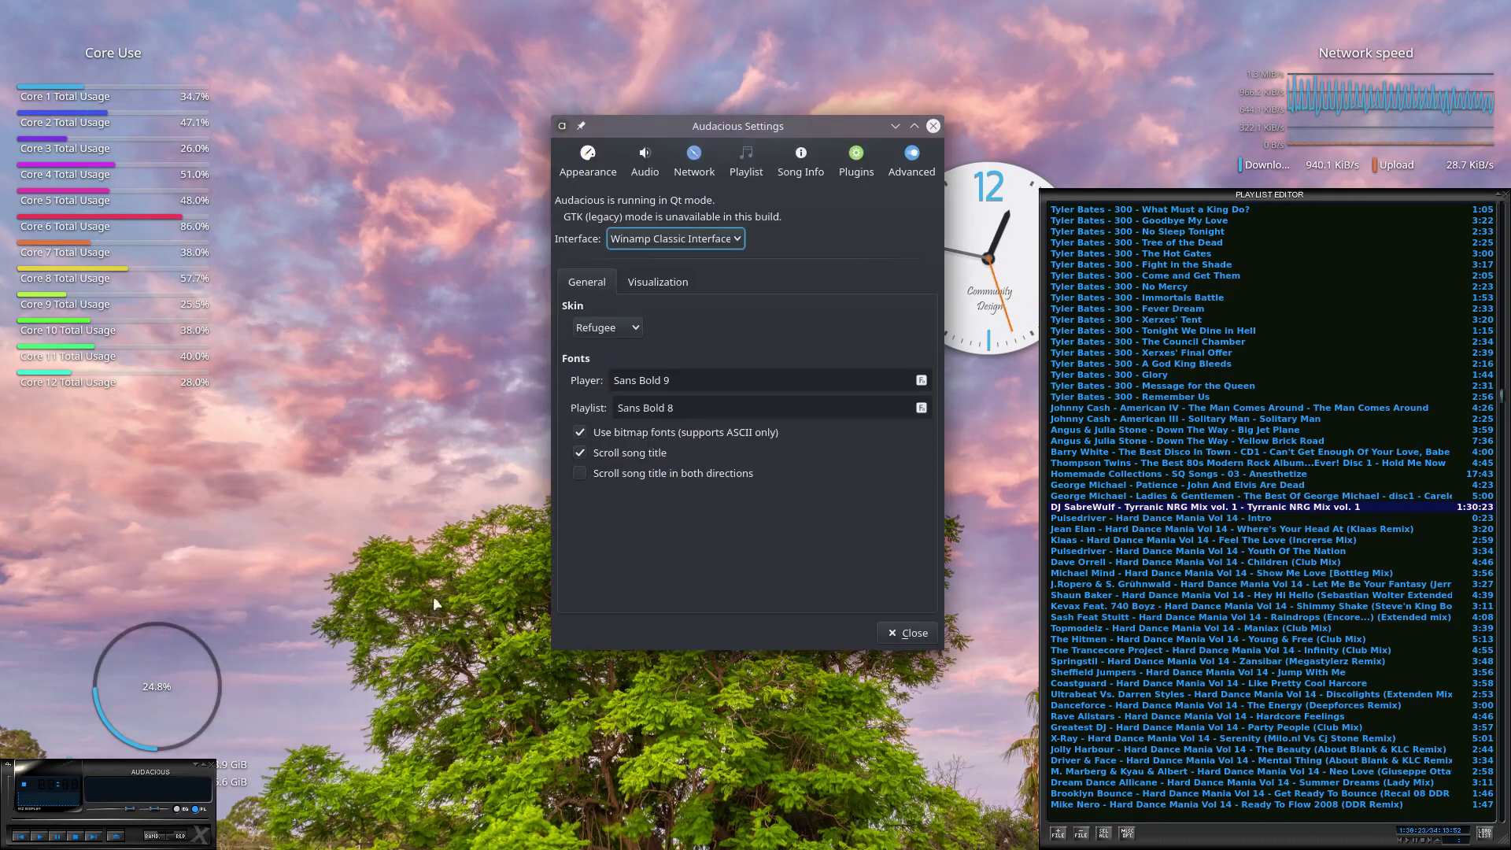
Examine the available audio output plugins and the PulseAudio output options in Audacious, and close the settings
left_click(645, 157)
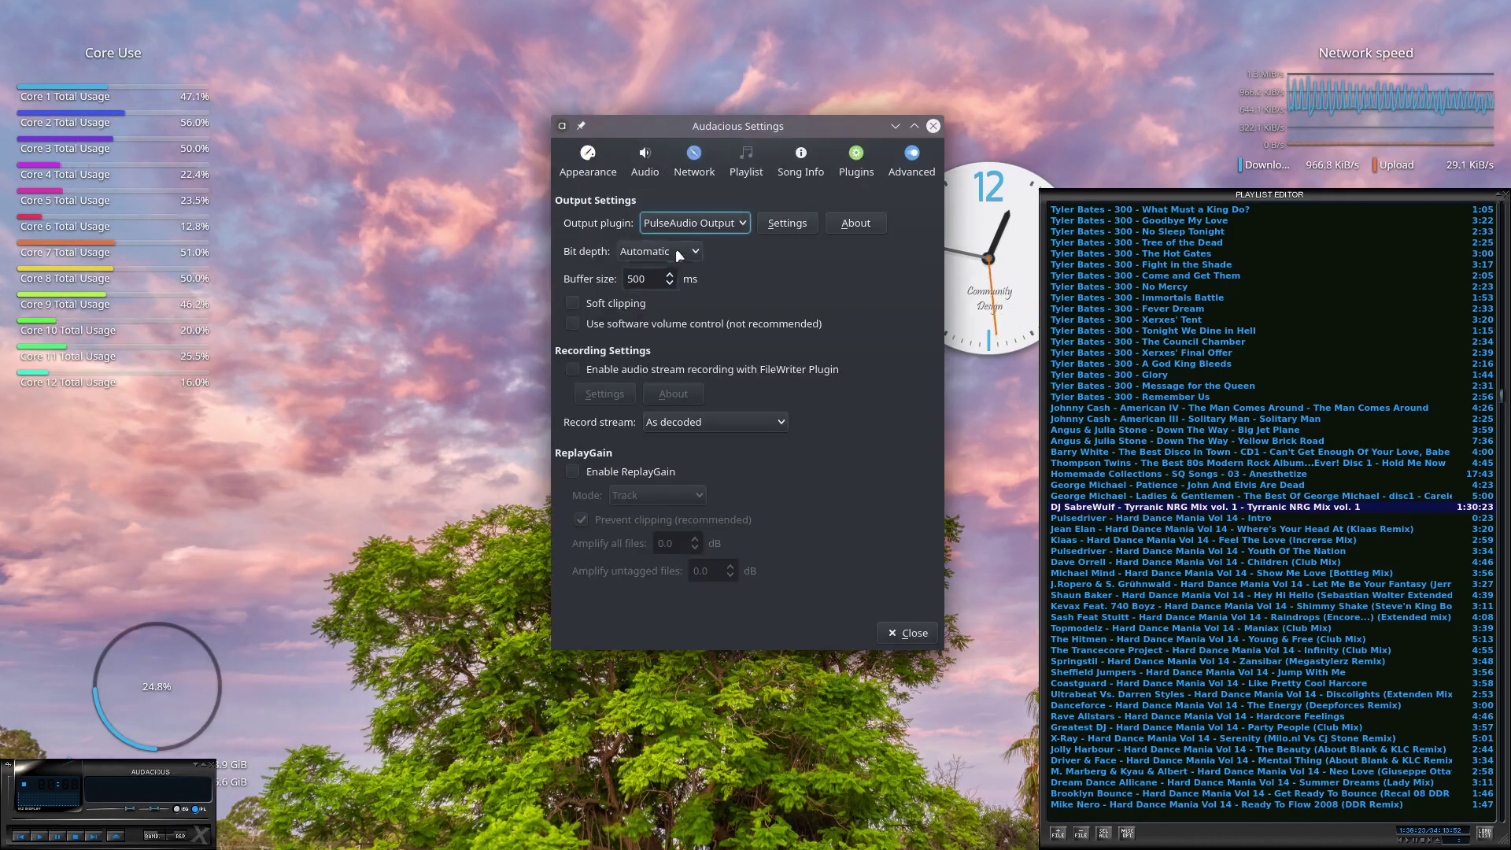
left_click(704, 224)
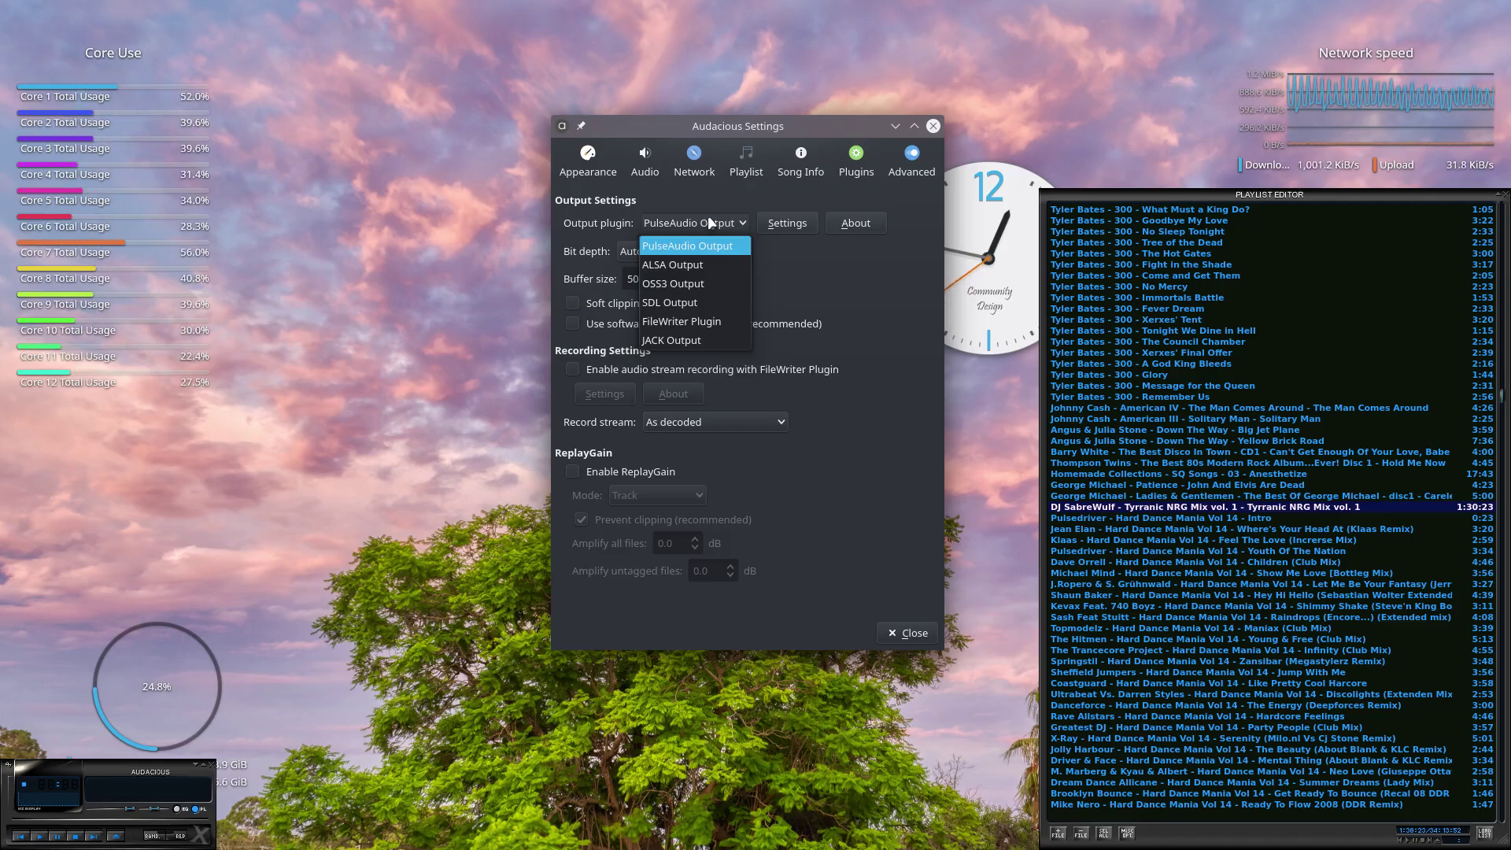
left_click(712, 227)
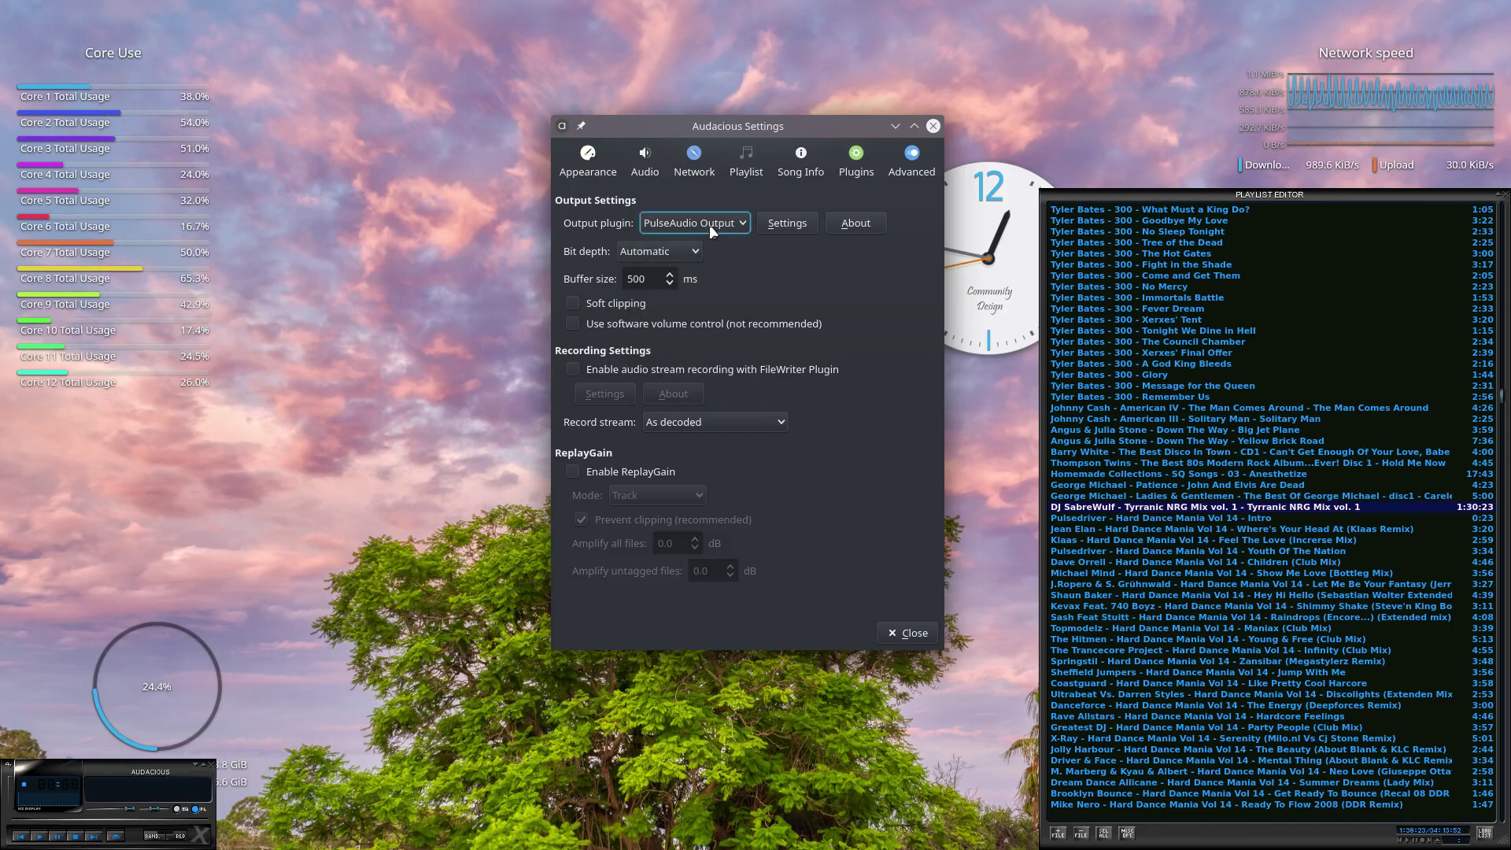
left_click(780, 229)
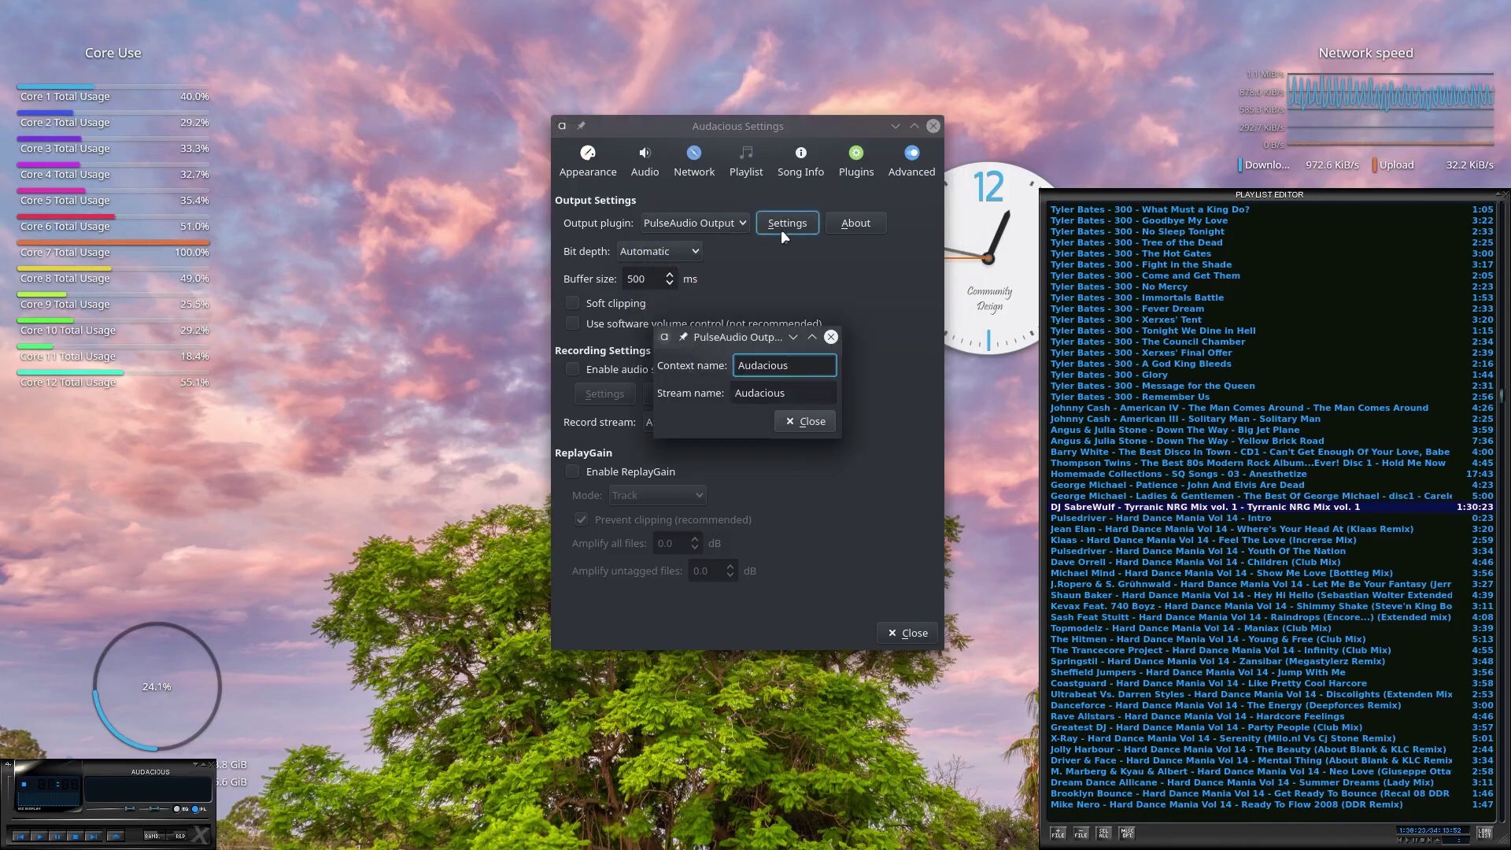
left_click(811, 424)
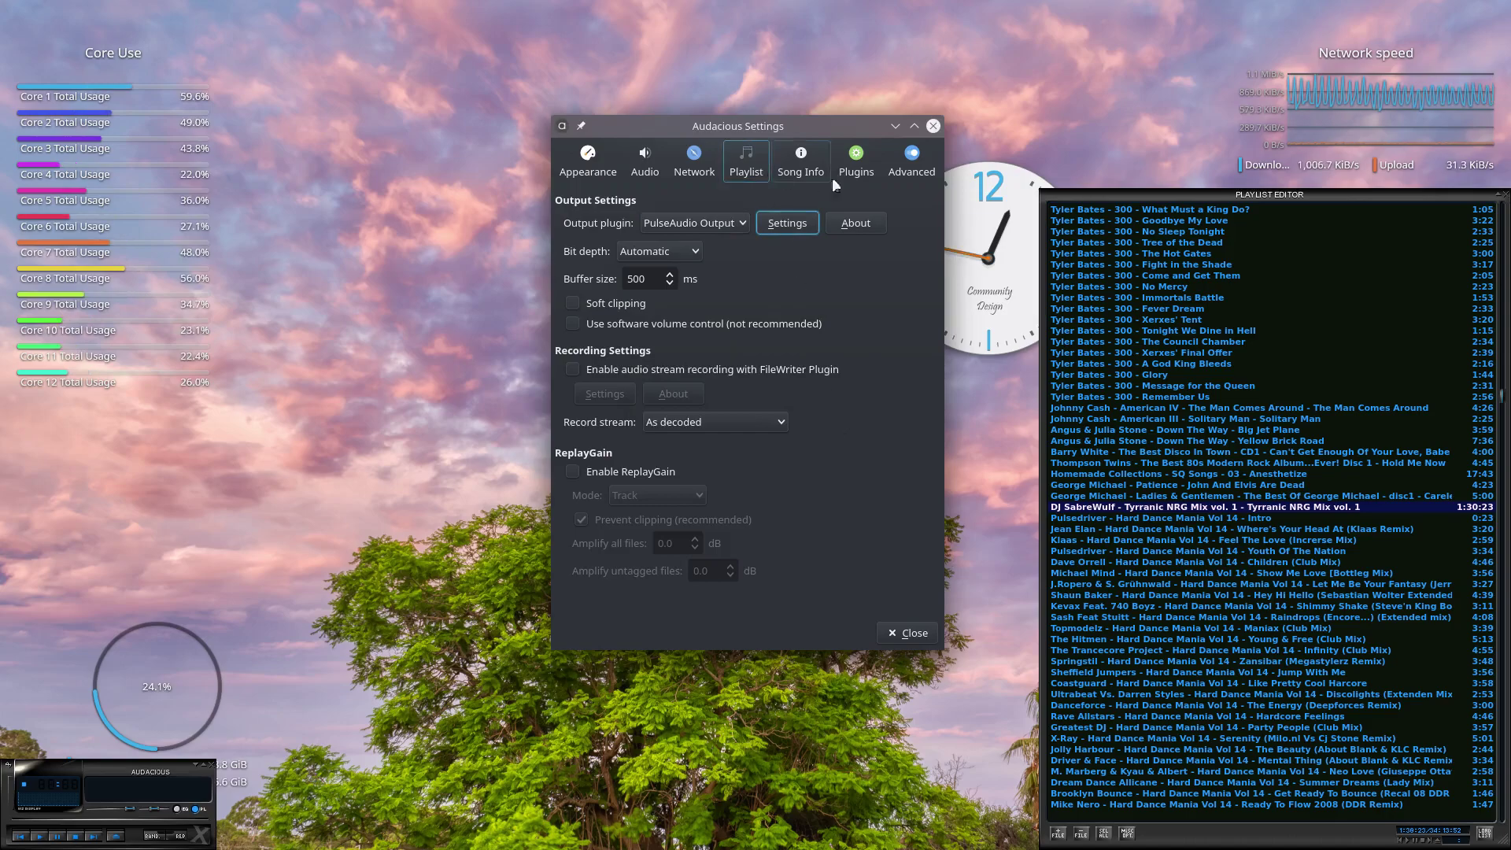
left_click(932, 126)
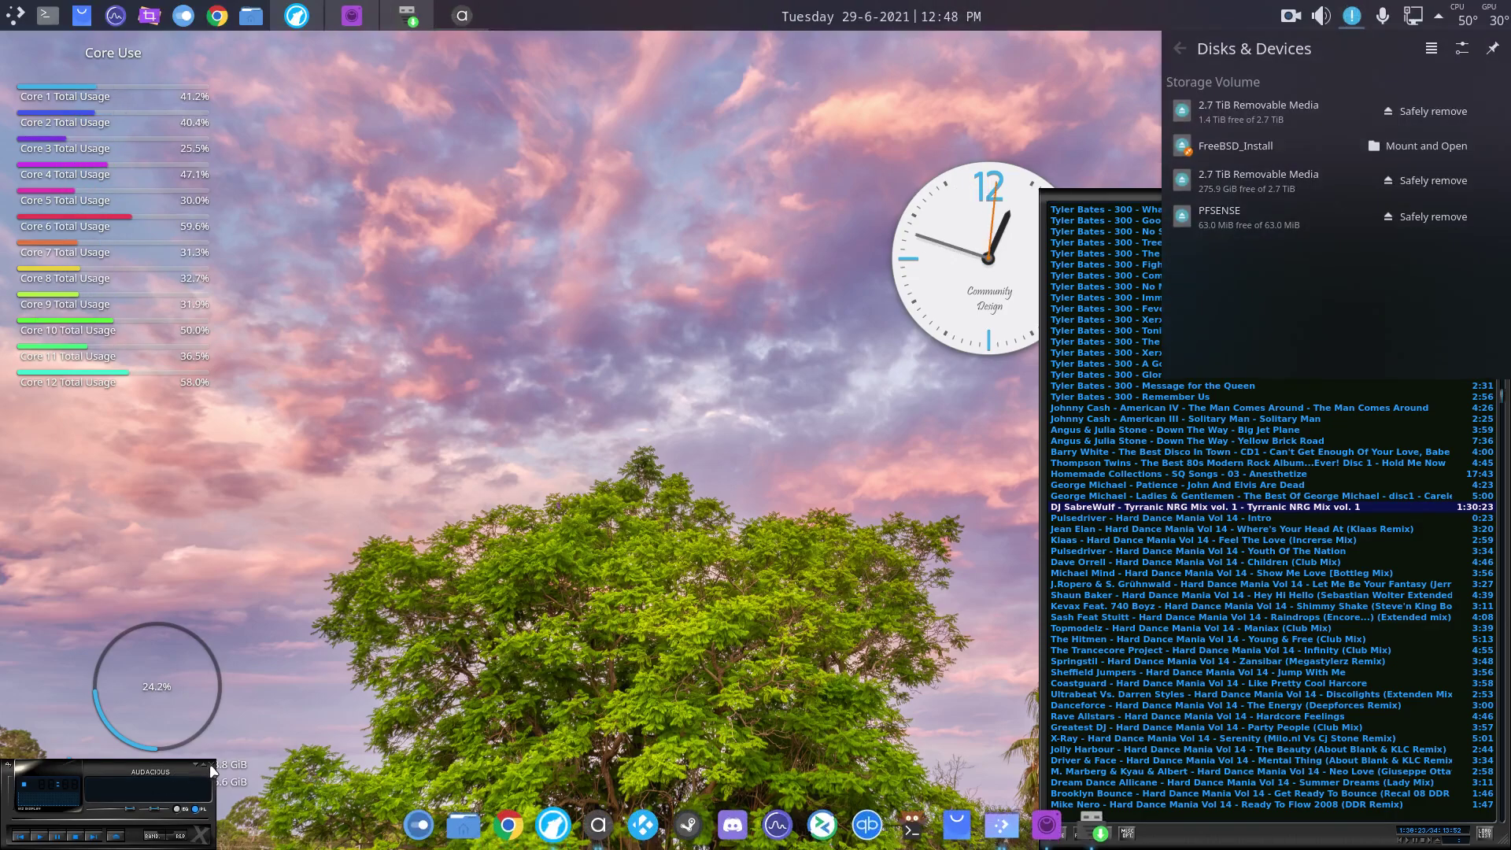
Restore and close SUSE Studio Imagewriter, and dismiss the Disks & Devices popup
left_click(1097, 822)
left_click(1094, 242)
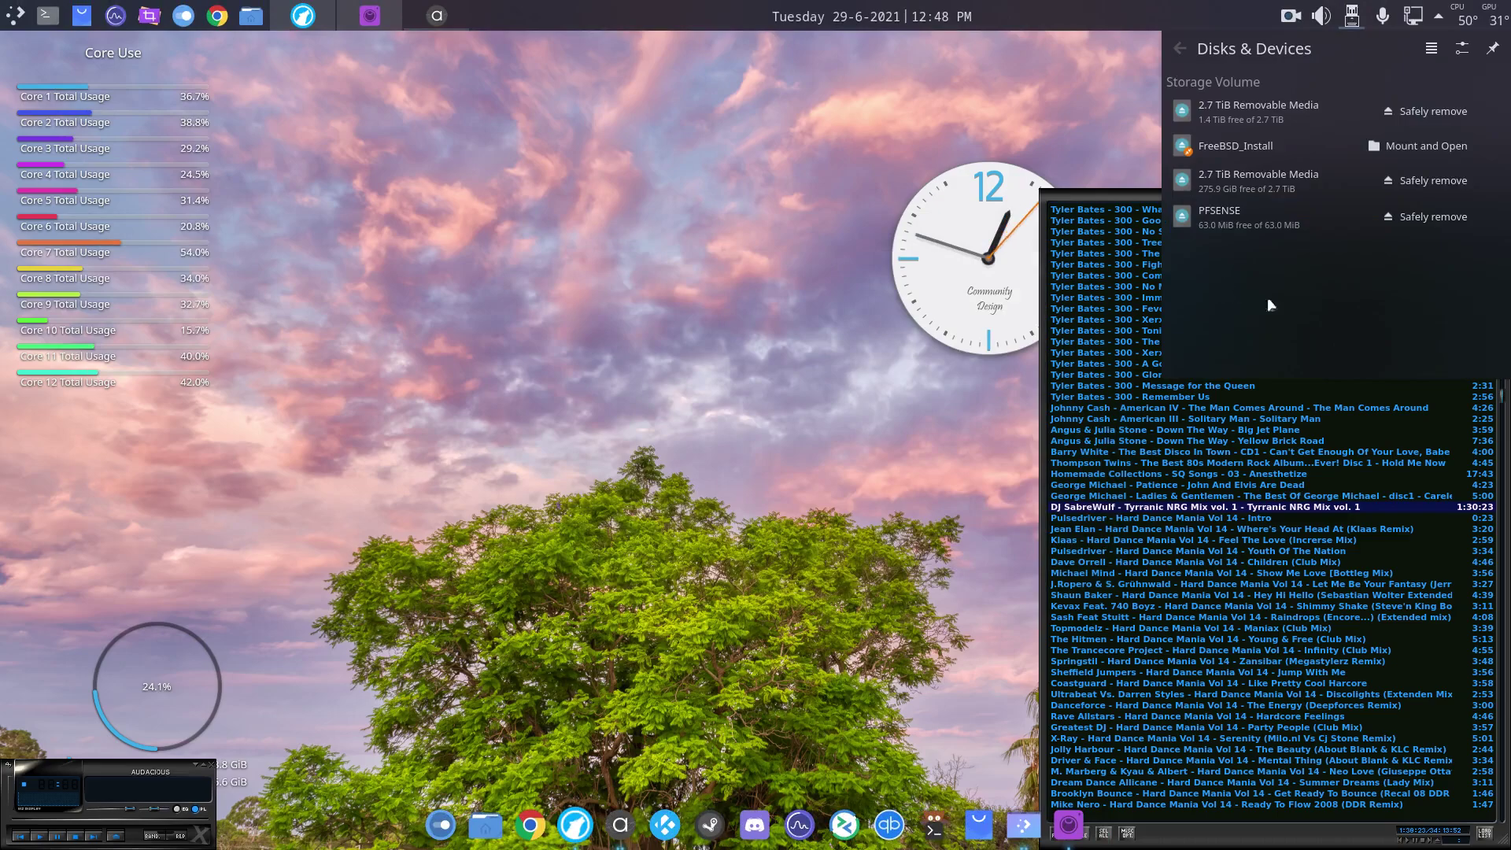
left_click(703, 325)
Examine the files on the PFSENSE removable device in the Dolphin file manager, and close Dolphin
left_click(485, 826)
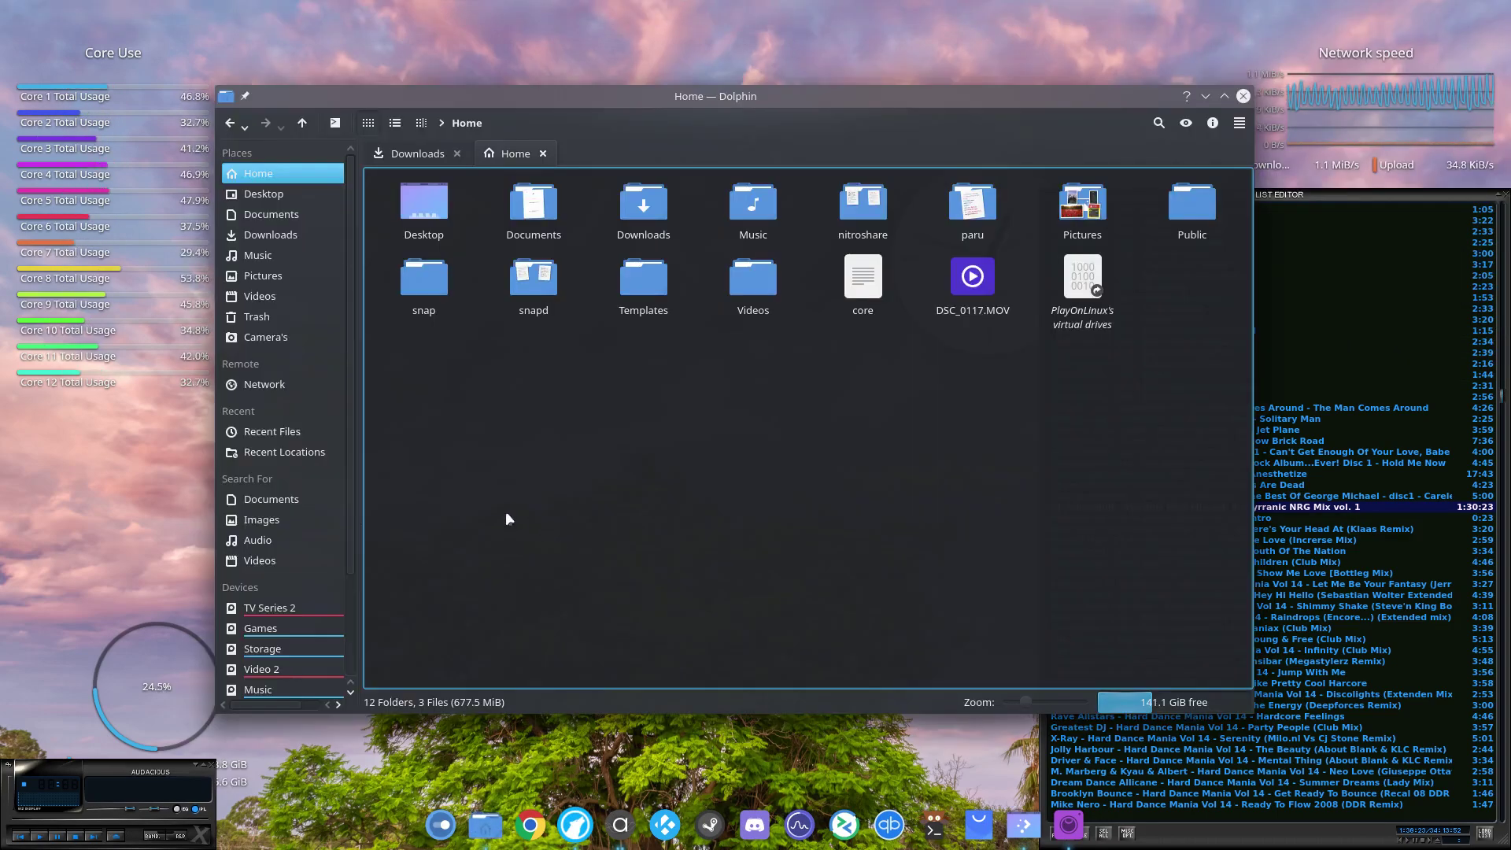
scroll(281, 667, "down", 2)
left_click(265, 687)
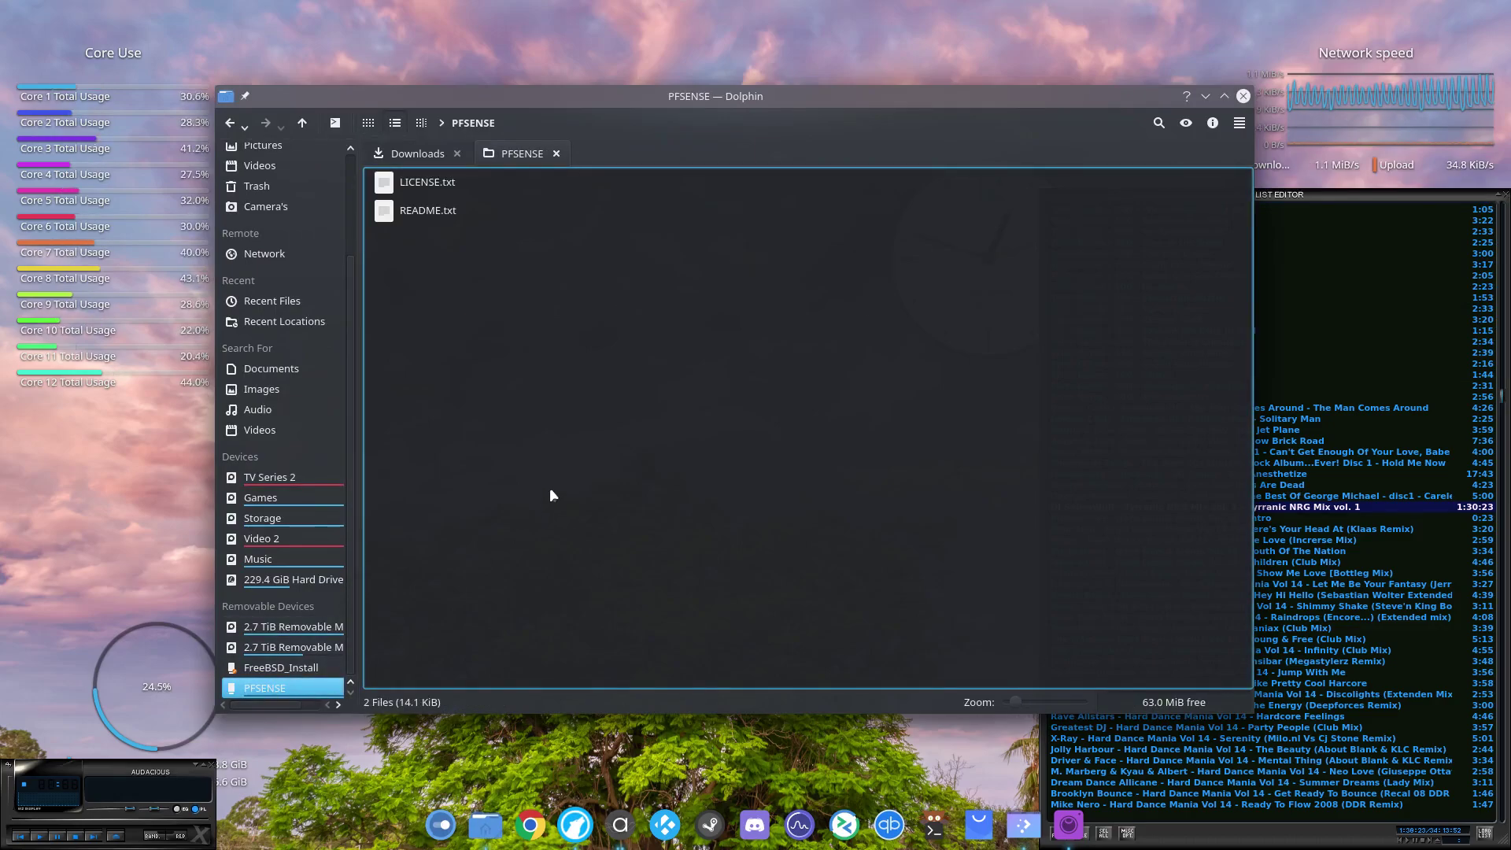
left_click(556, 153)
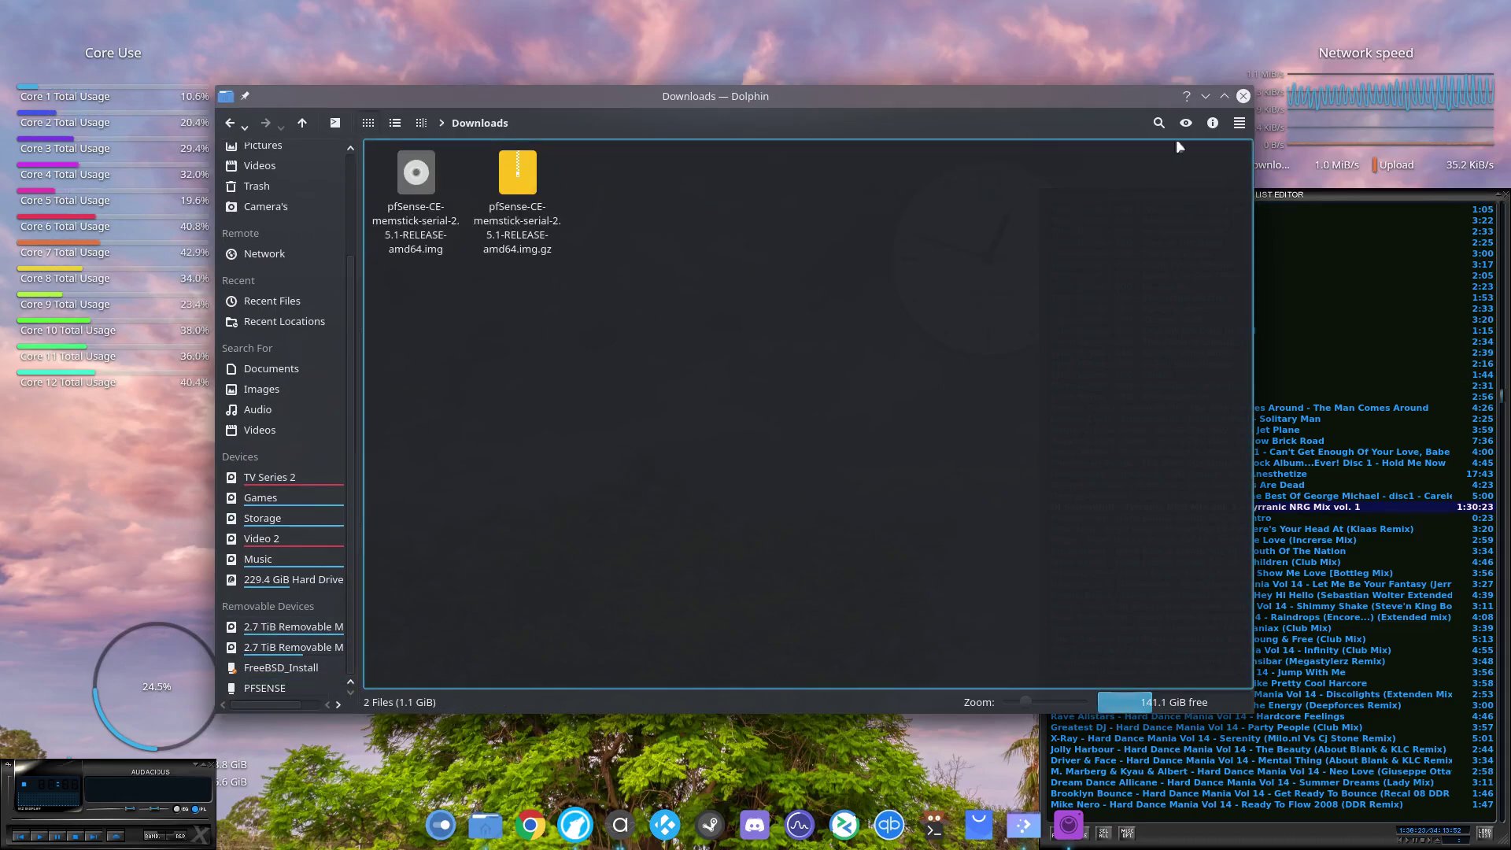
left_click(1243, 96)
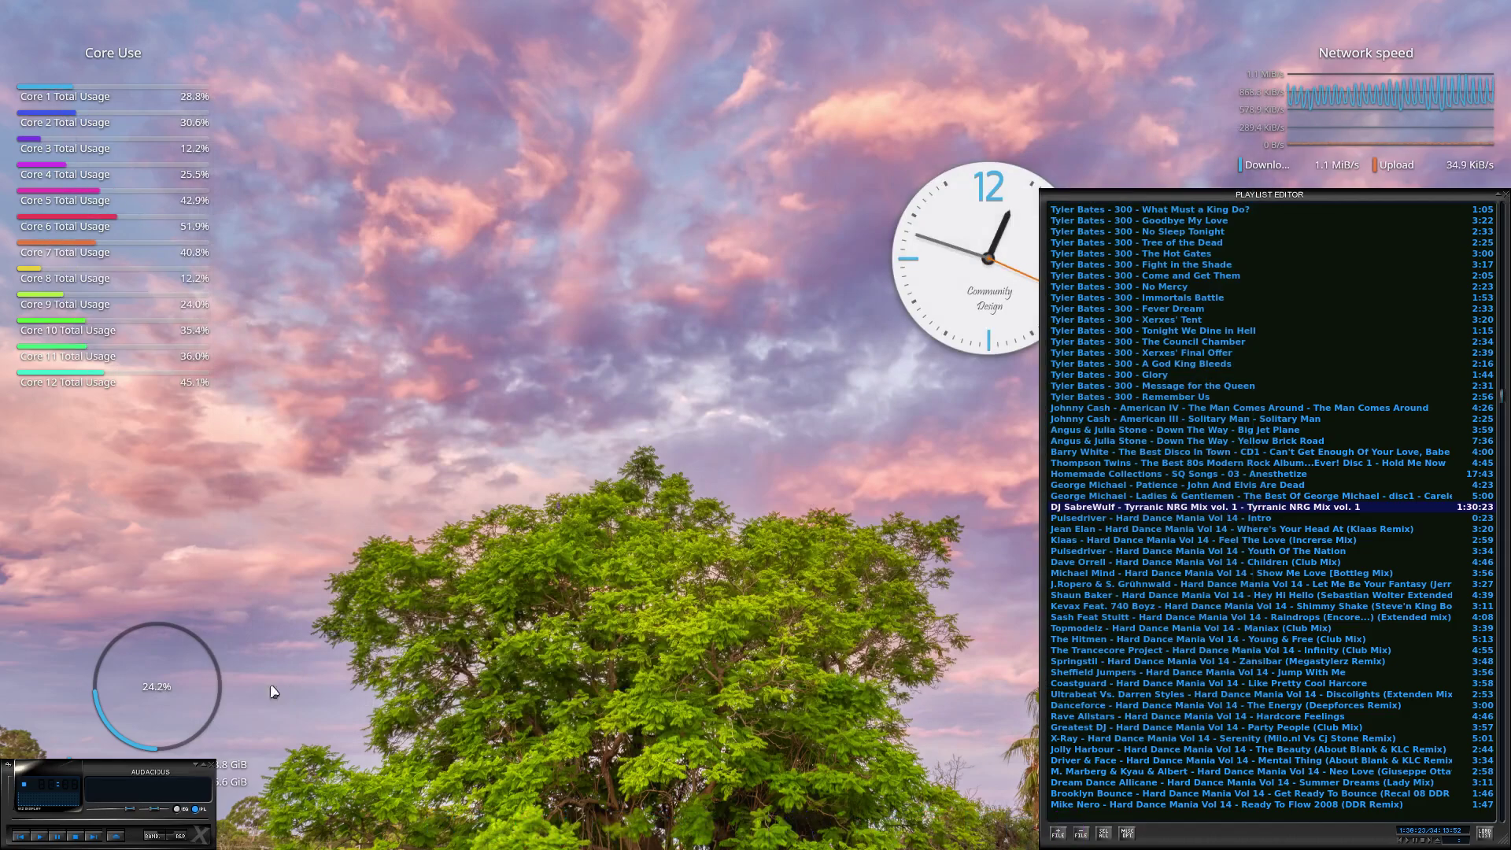
Close Audacious and look at the Dahua camera's live view in the web browser, leaving the browser minimized
left_click(214, 764)
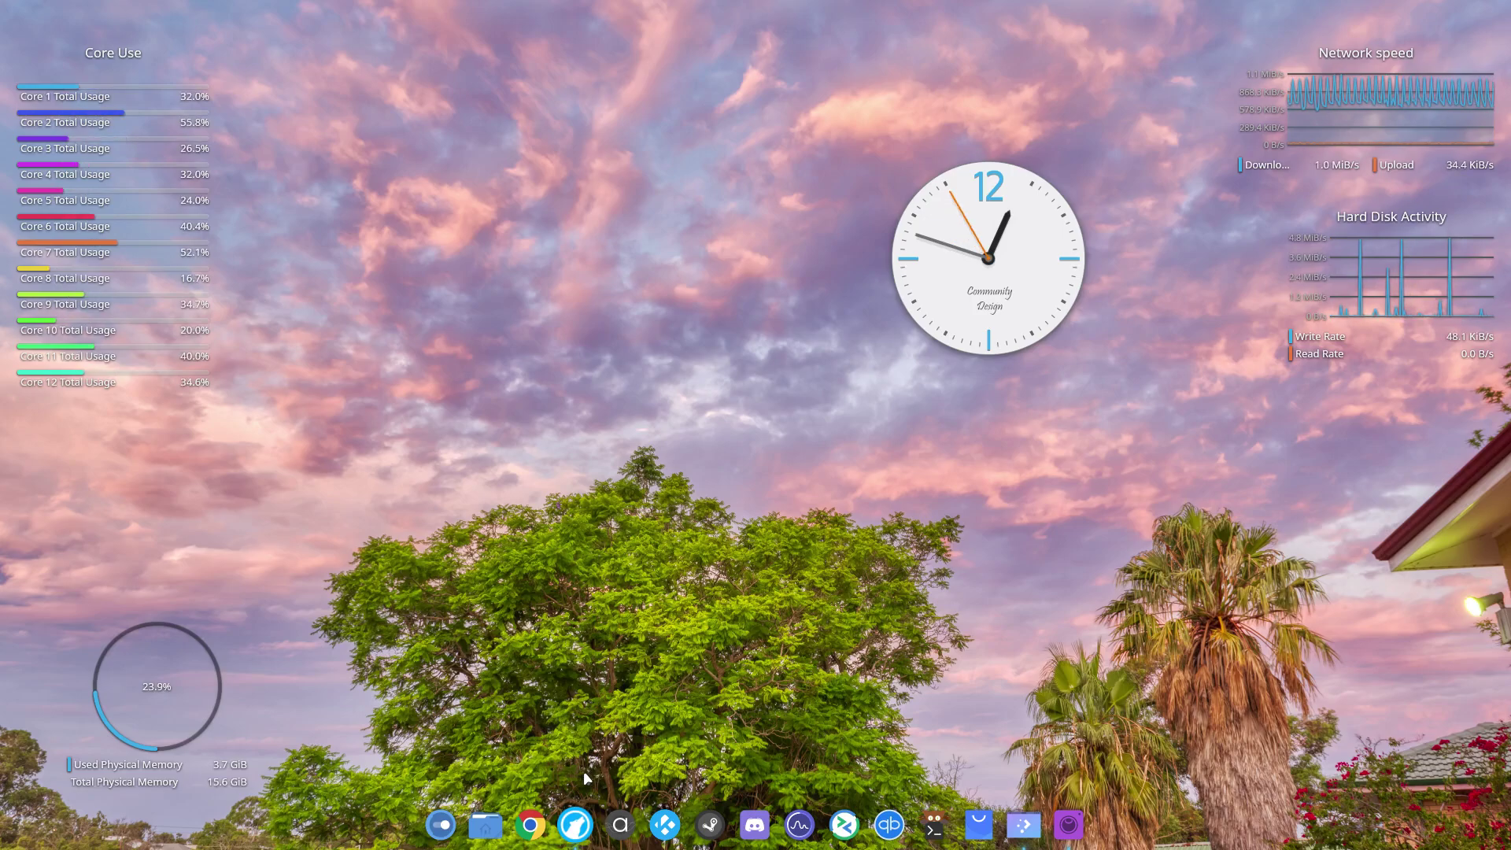
left_click(575, 825)
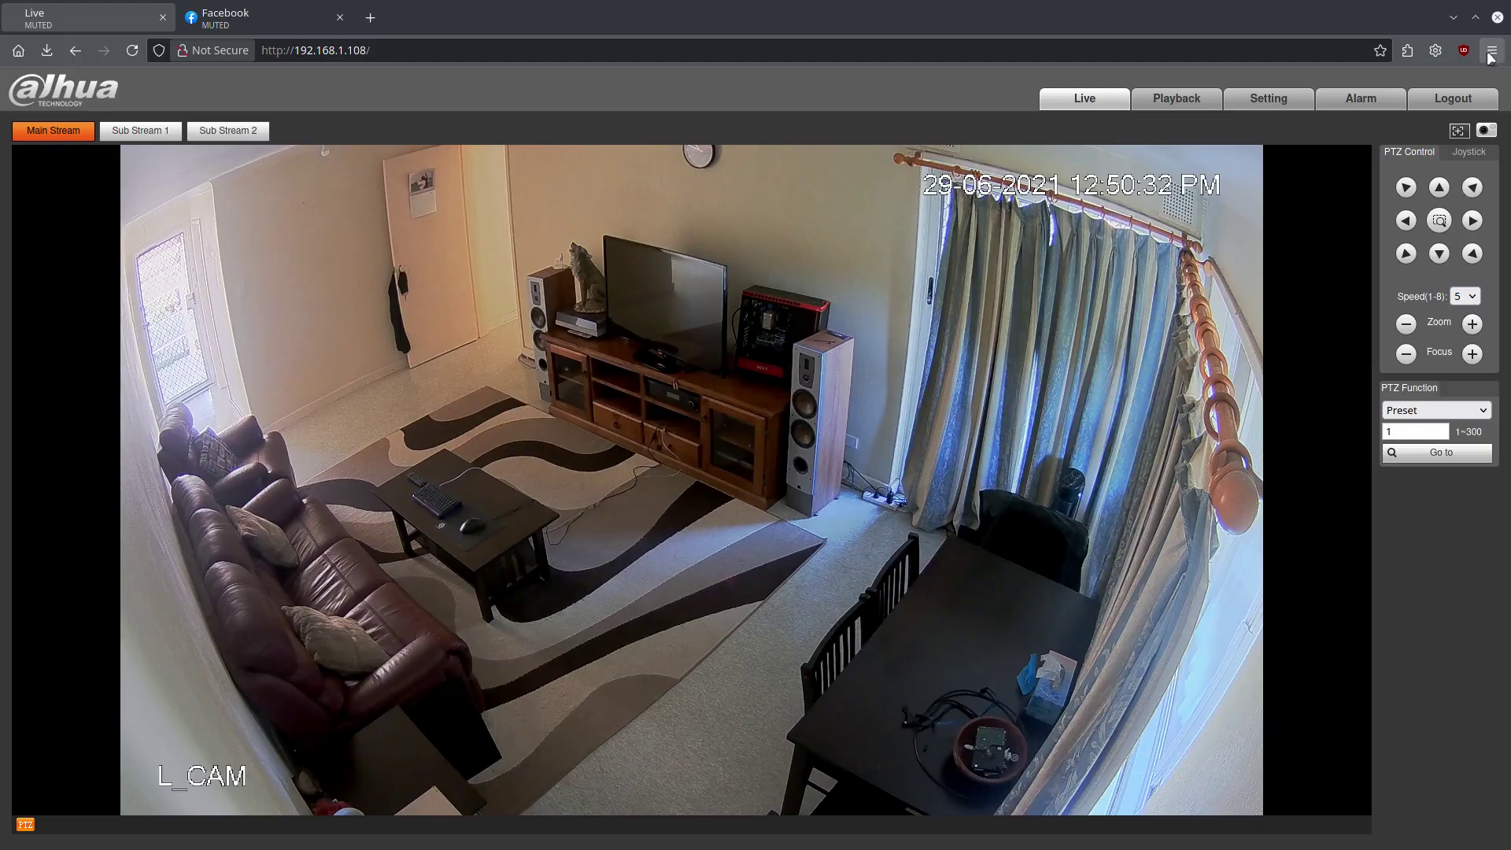
left_click(1454, 20)
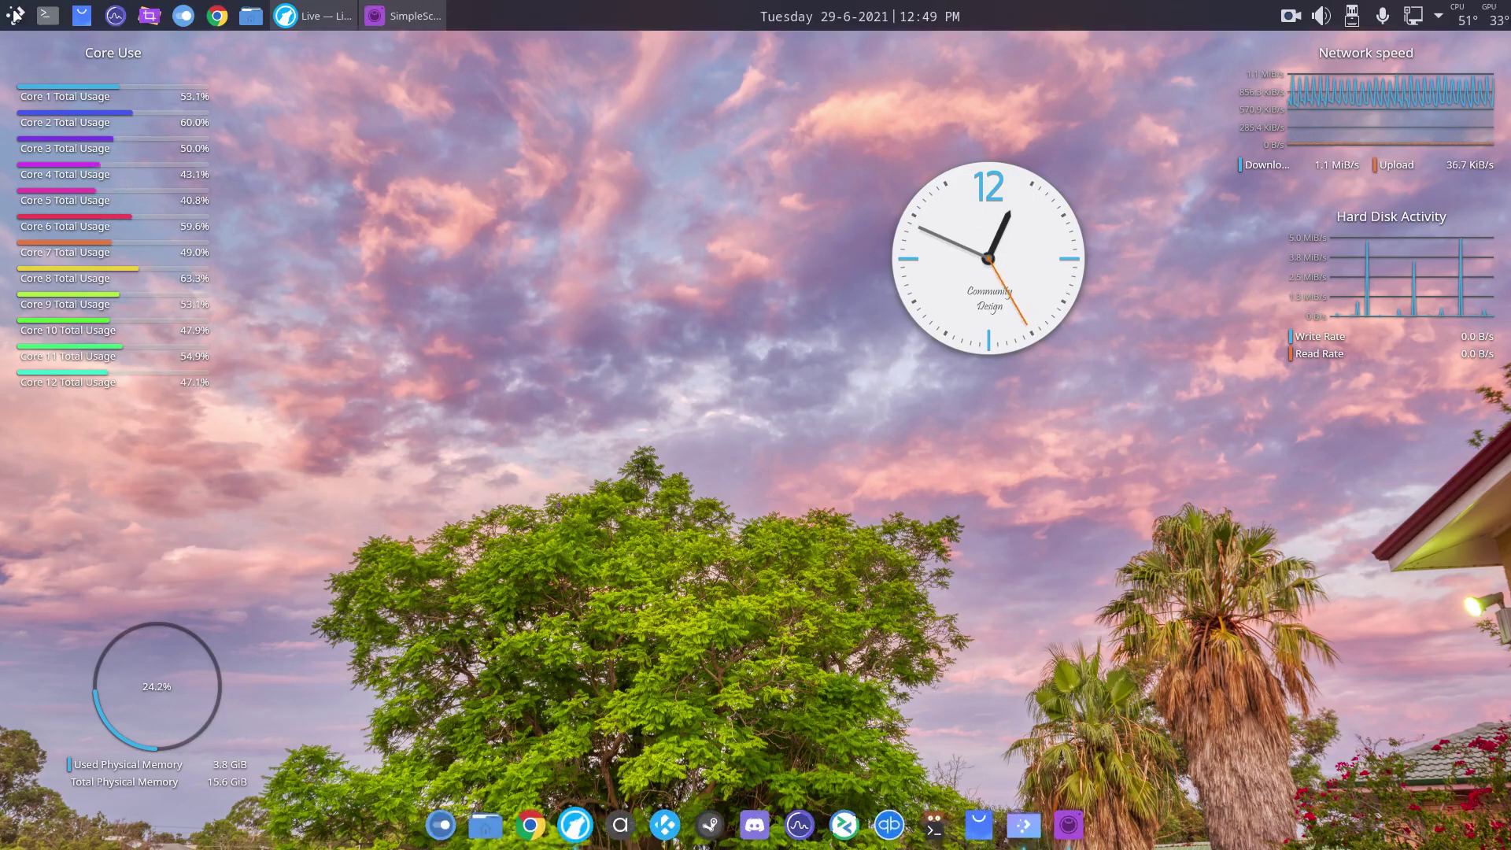
Launch Mixxx from the Multimedia category of the application launcher
left_click(14, 14)
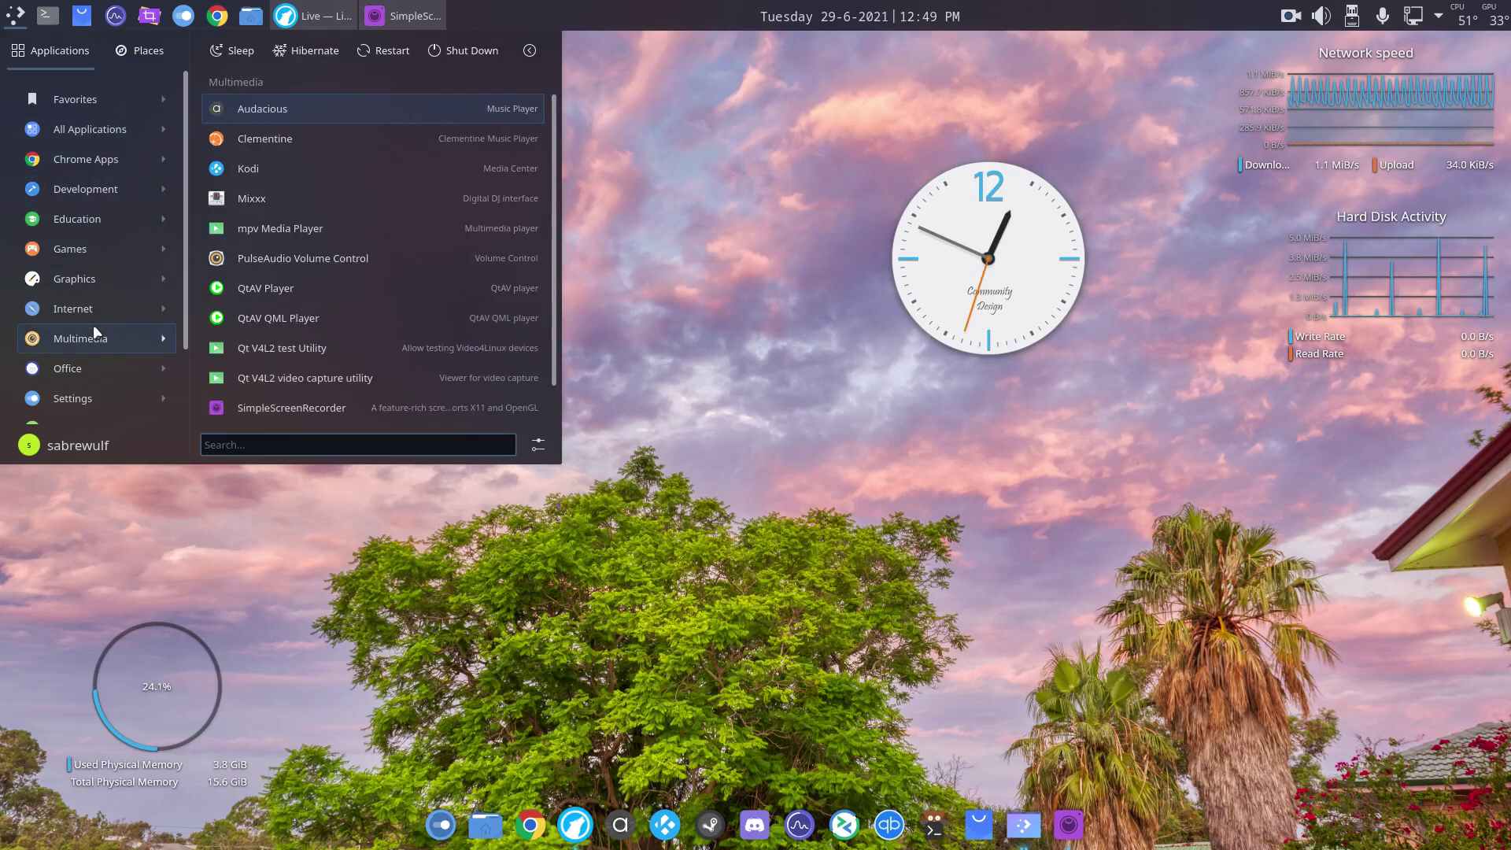
mouse_move(82, 365)
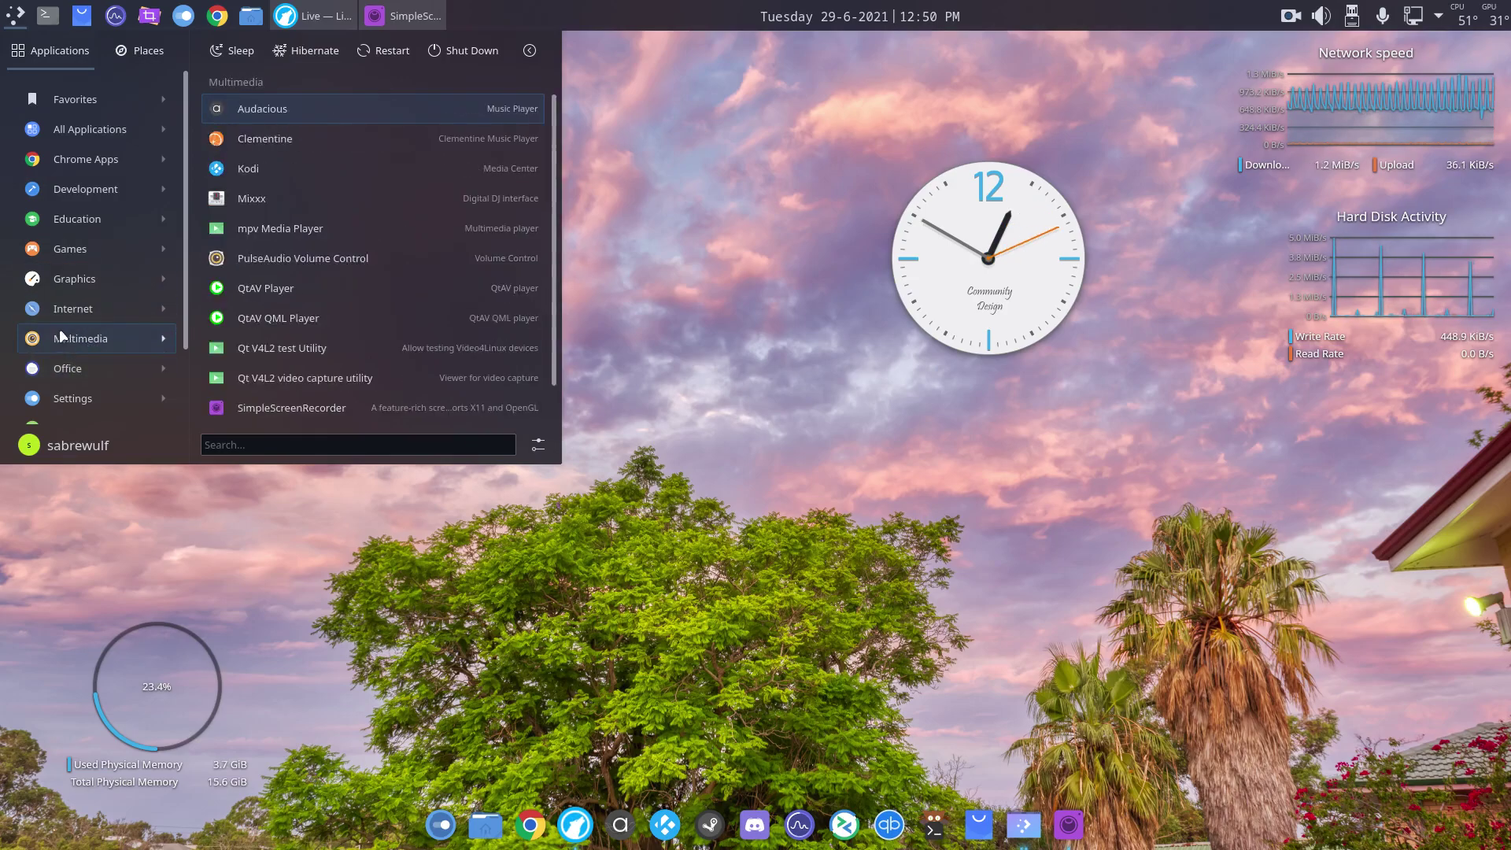
scroll(395, 333, "down", 1)
scroll(395, 333, "up", 1)
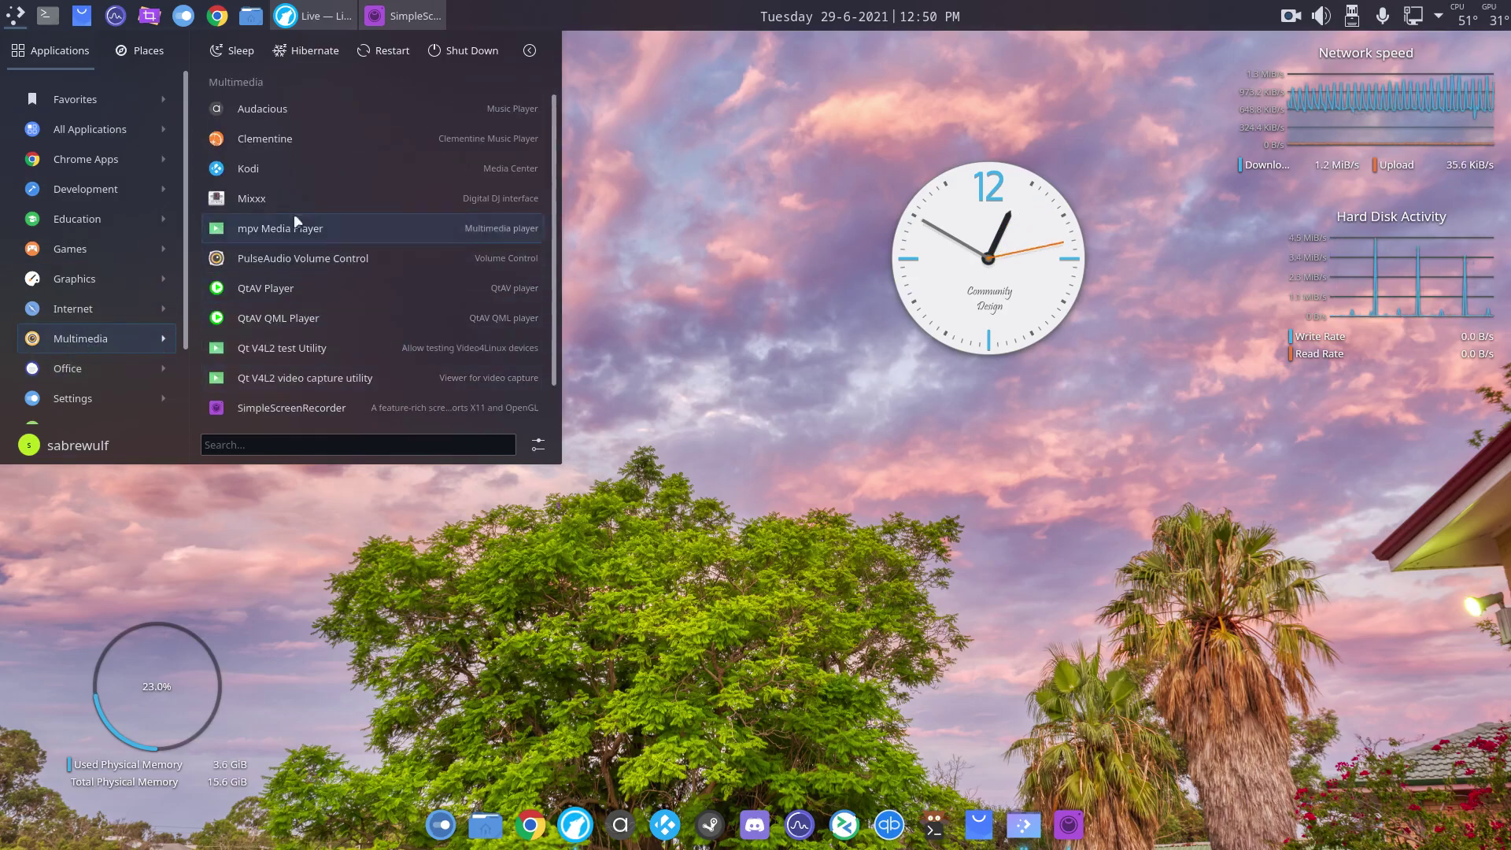
left_click(258, 200)
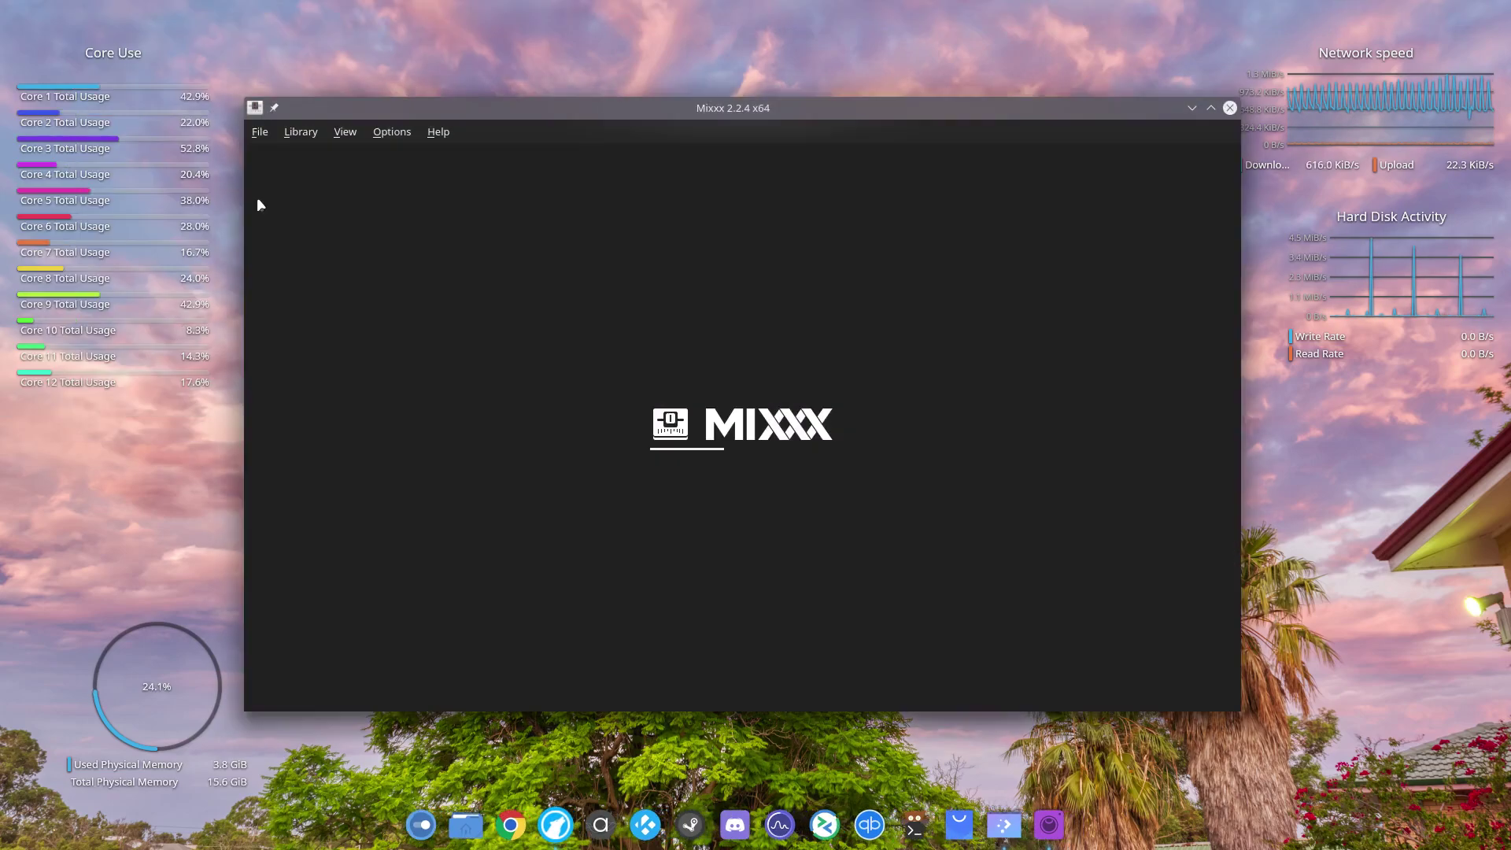